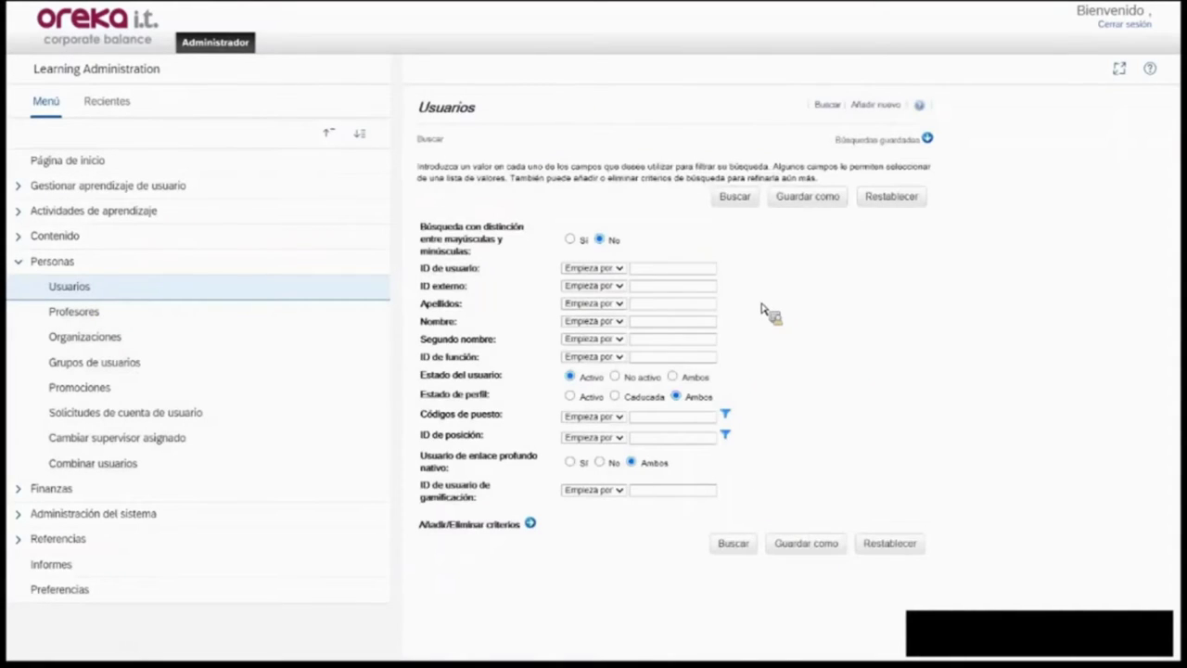
Search the users for user ID ORK01 and open the matching user record.
click(673, 270)
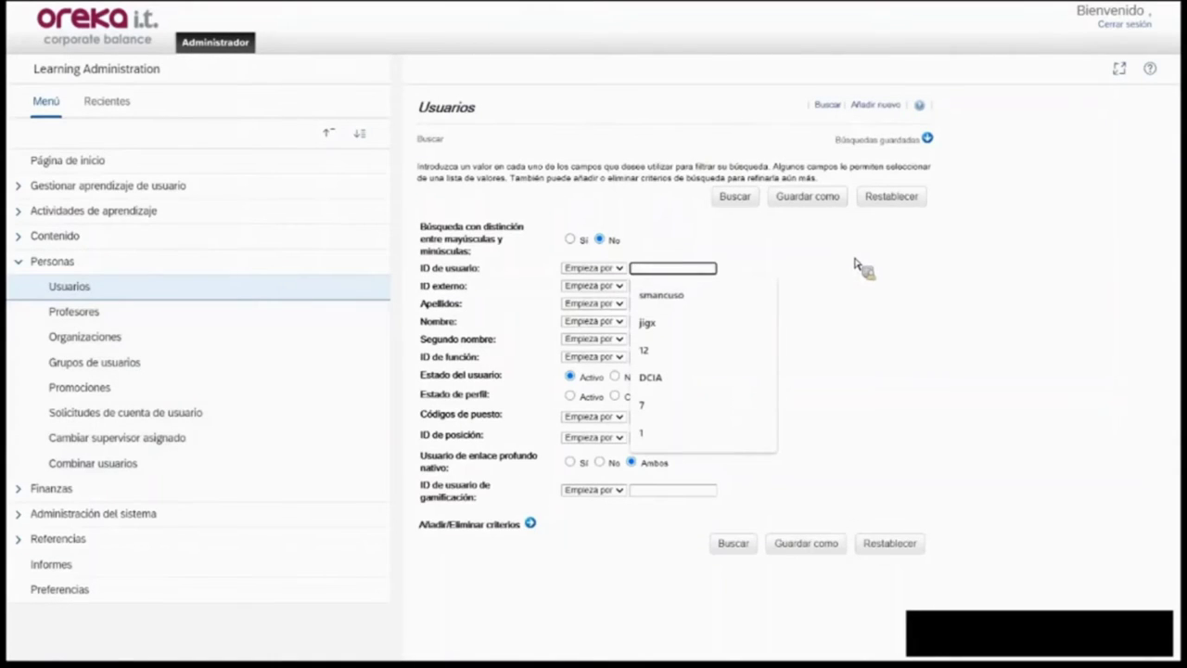
text(01)
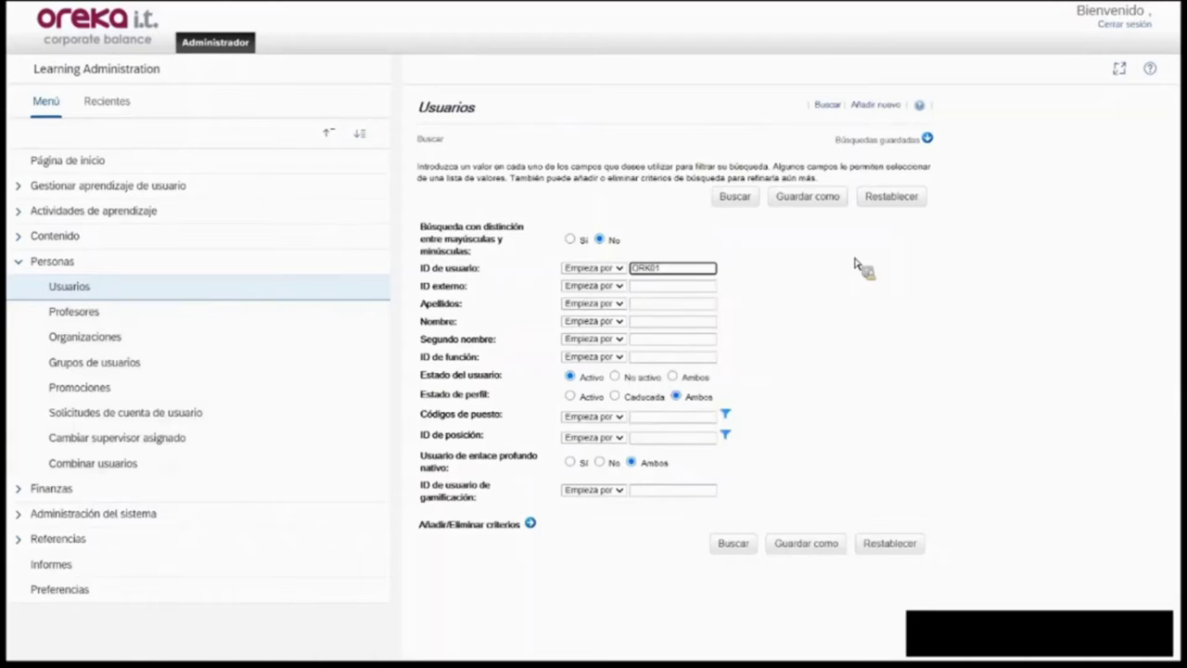
key(Return)
scroll(843, 358, down, 3)
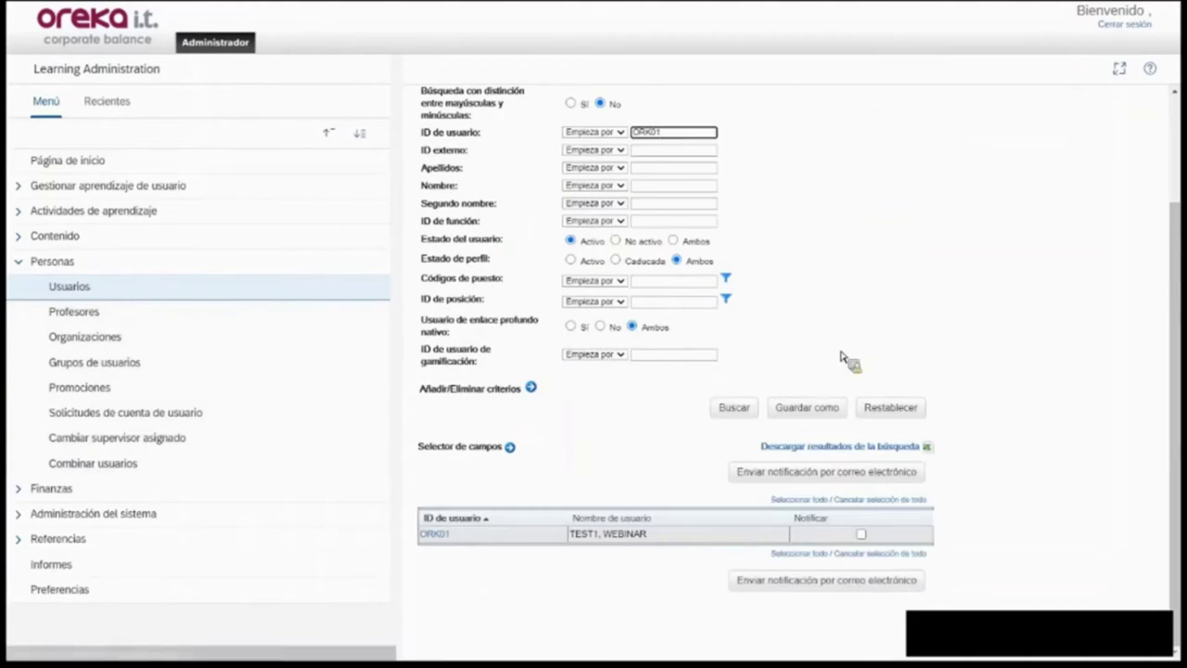
click(446, 535)
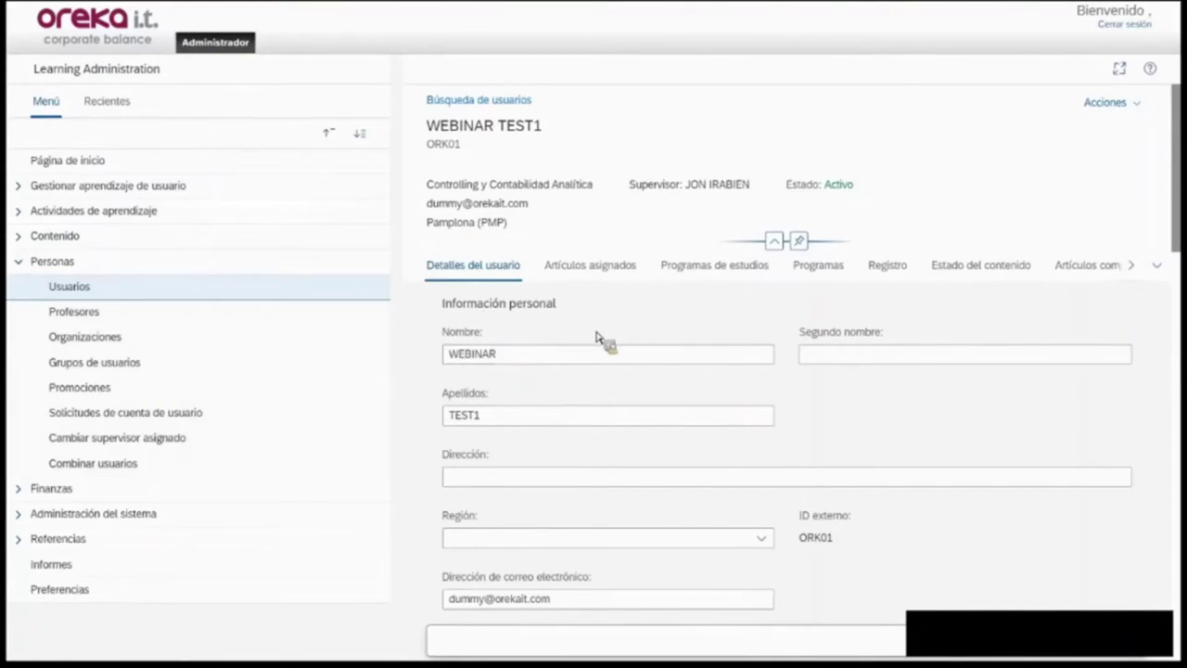
Examine the user's personal, employment, access and security details, including the job code and security domain.
scroll(649, 343, down, 2)
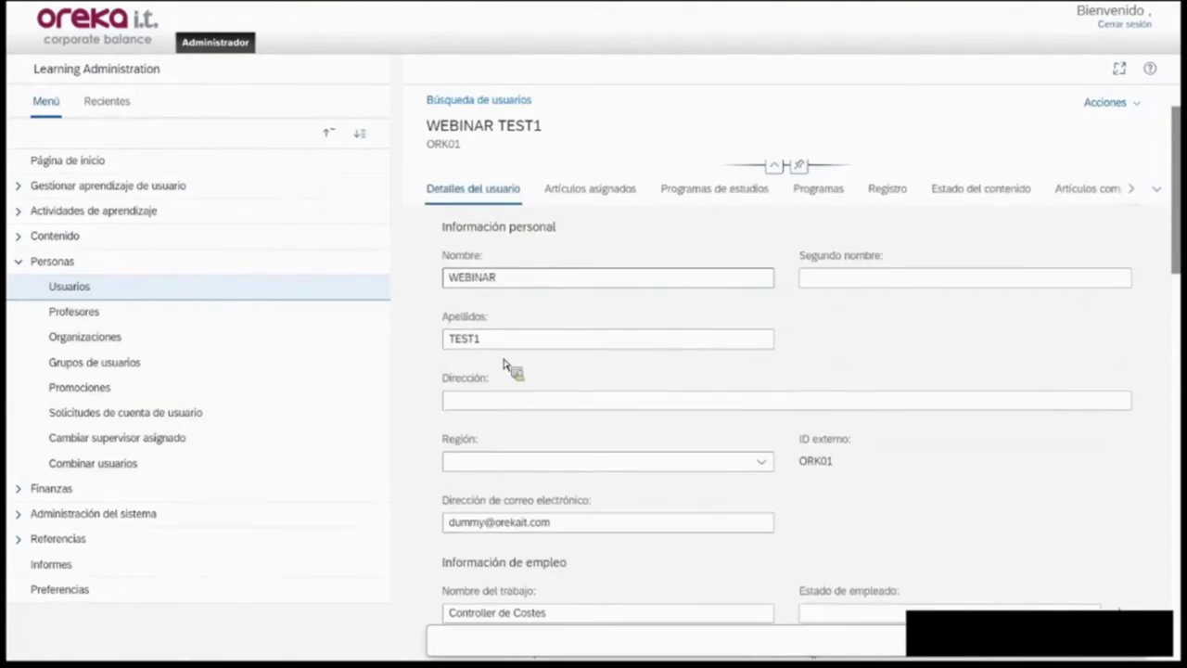
scroll(649, 380, down, 3)
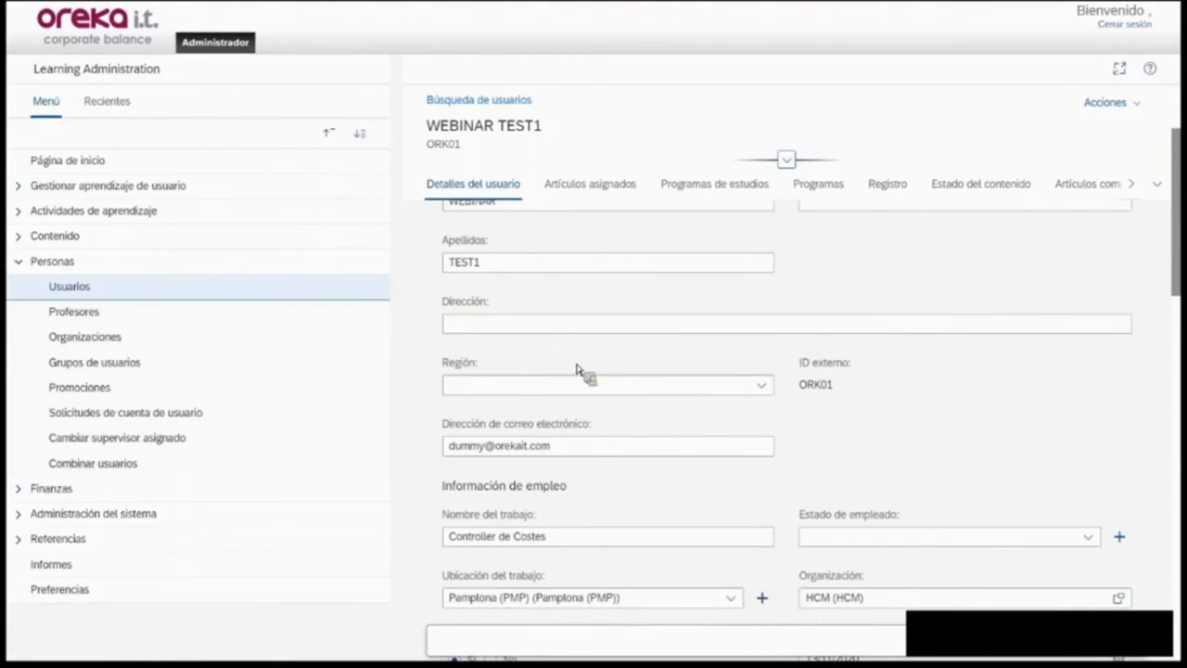
scroll(598, 389, down, 2)
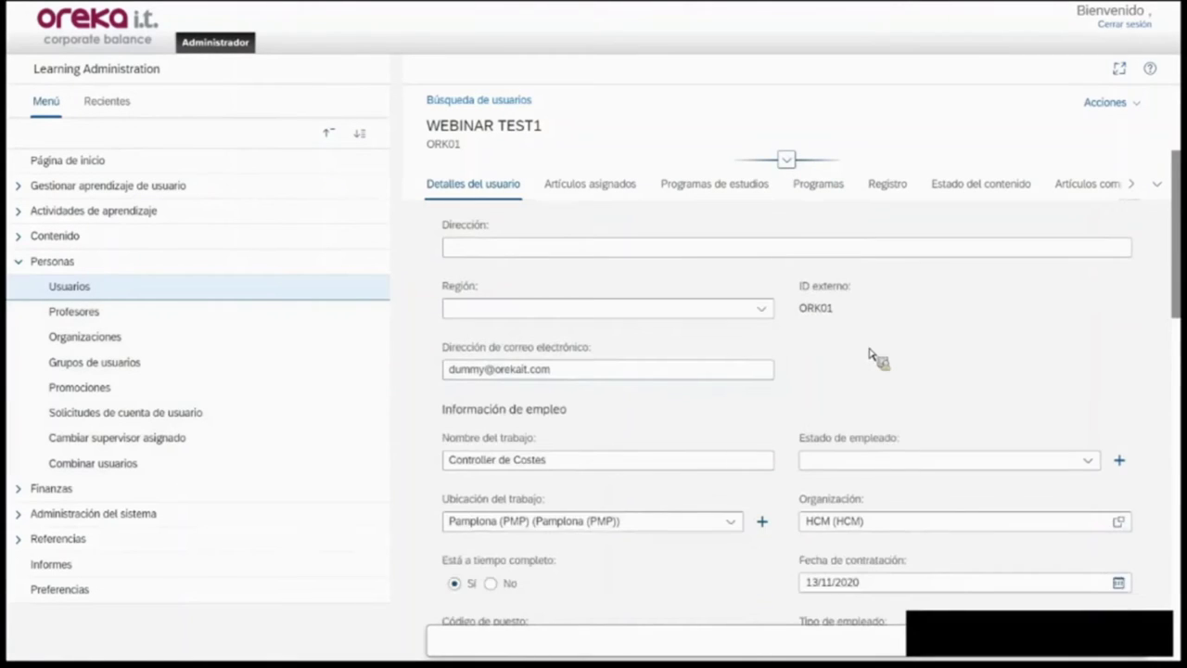
scroll(890, 353, down, 2)
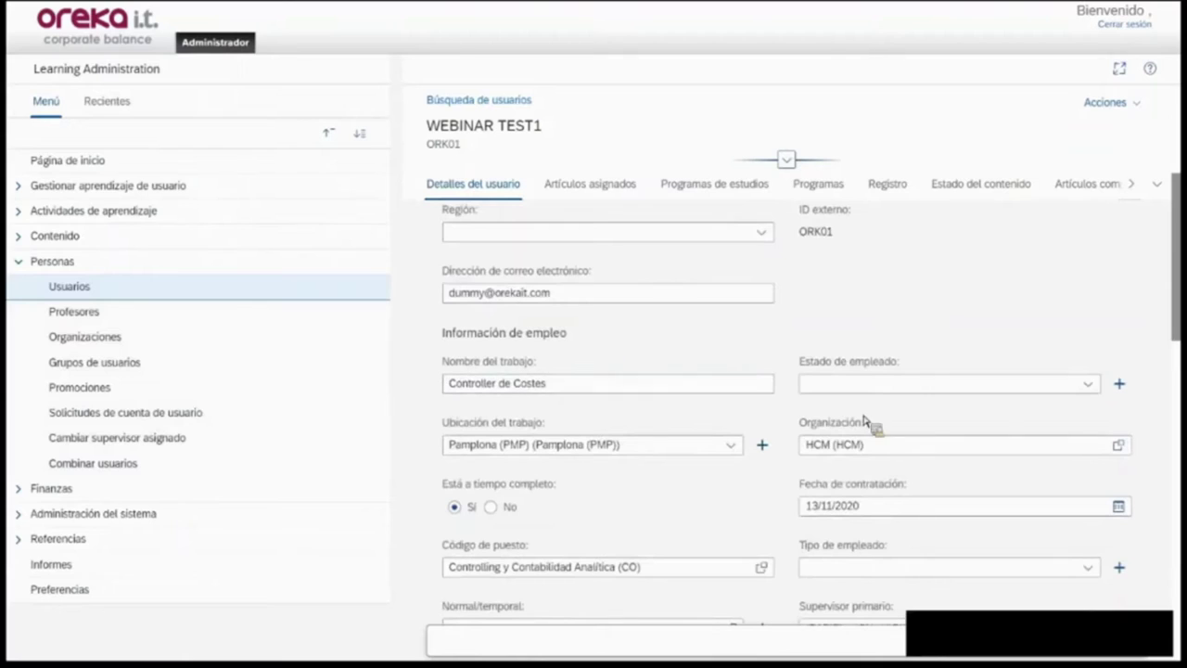
scroll(875, 378, down, 2)
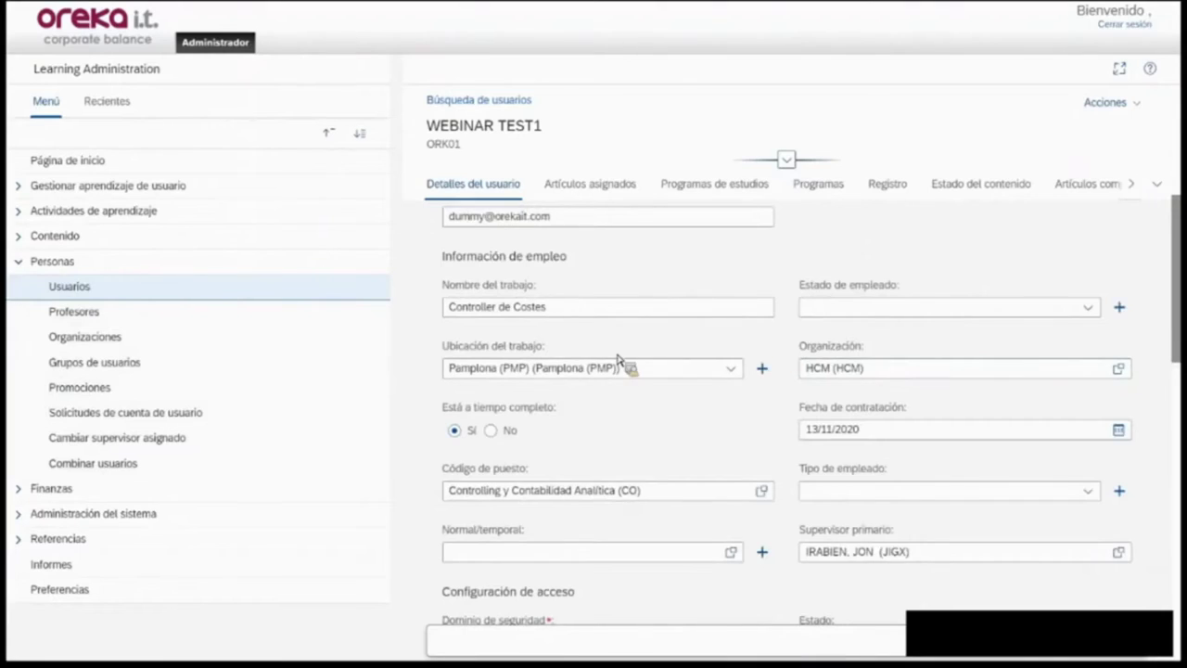
scroll(623, 368, down, 2)
drag(446, 397, 534, 401)
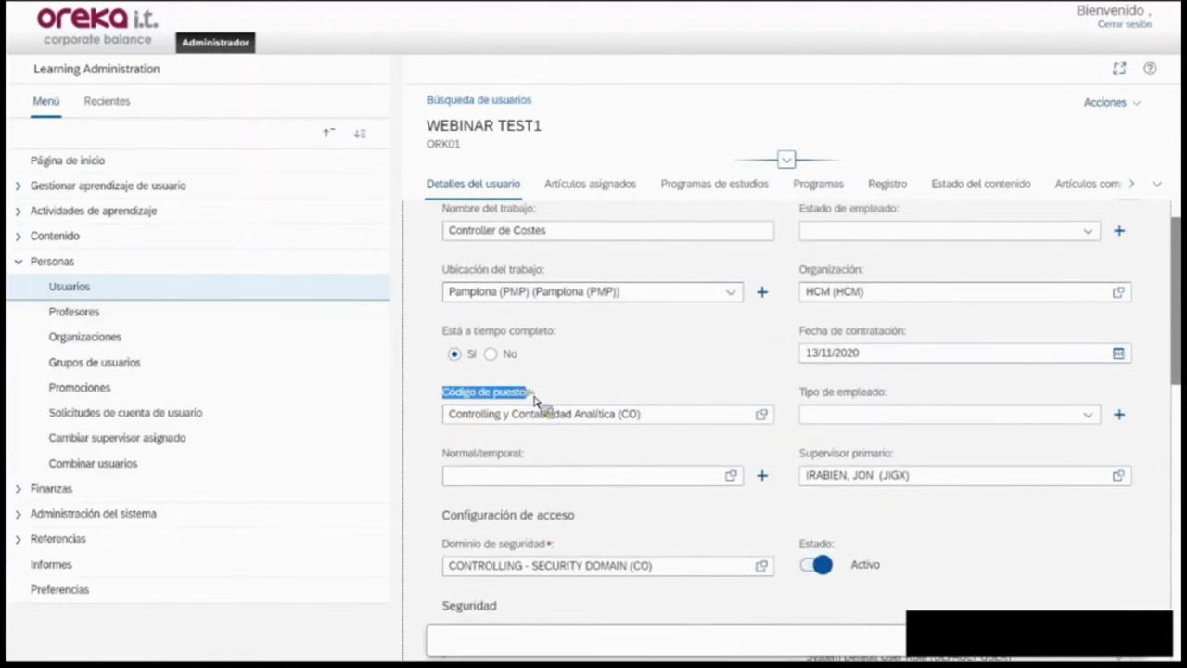
click(603, 401)
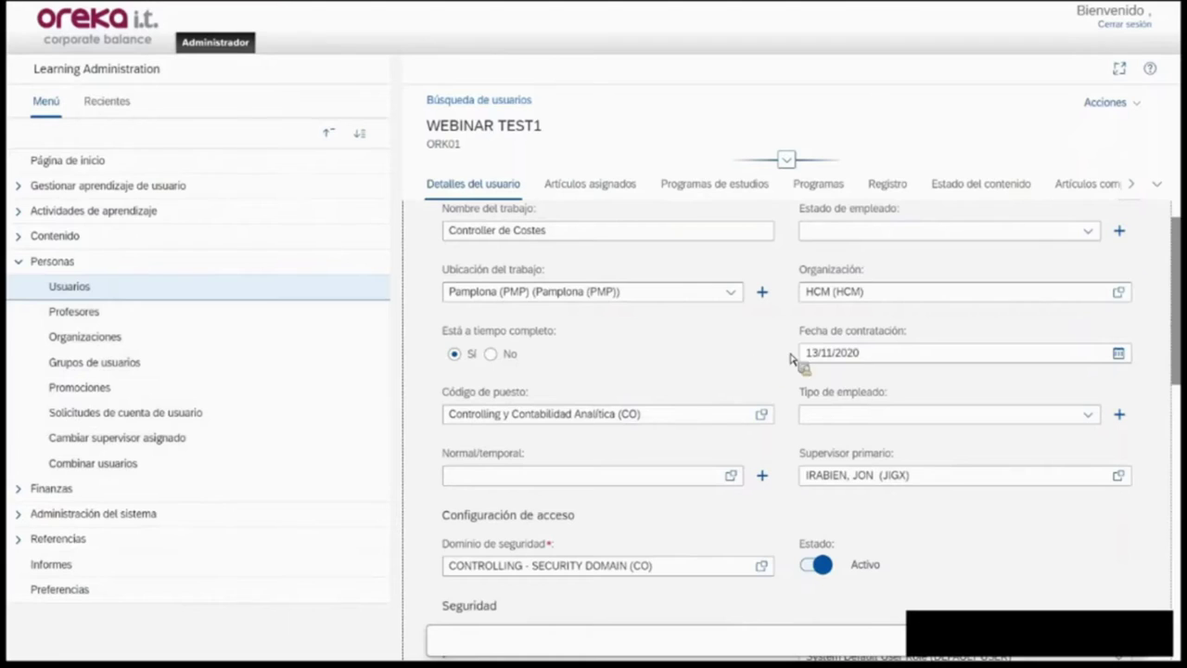
scroll(683, 362, down, 1)
scroll(528, 313, down, 2)
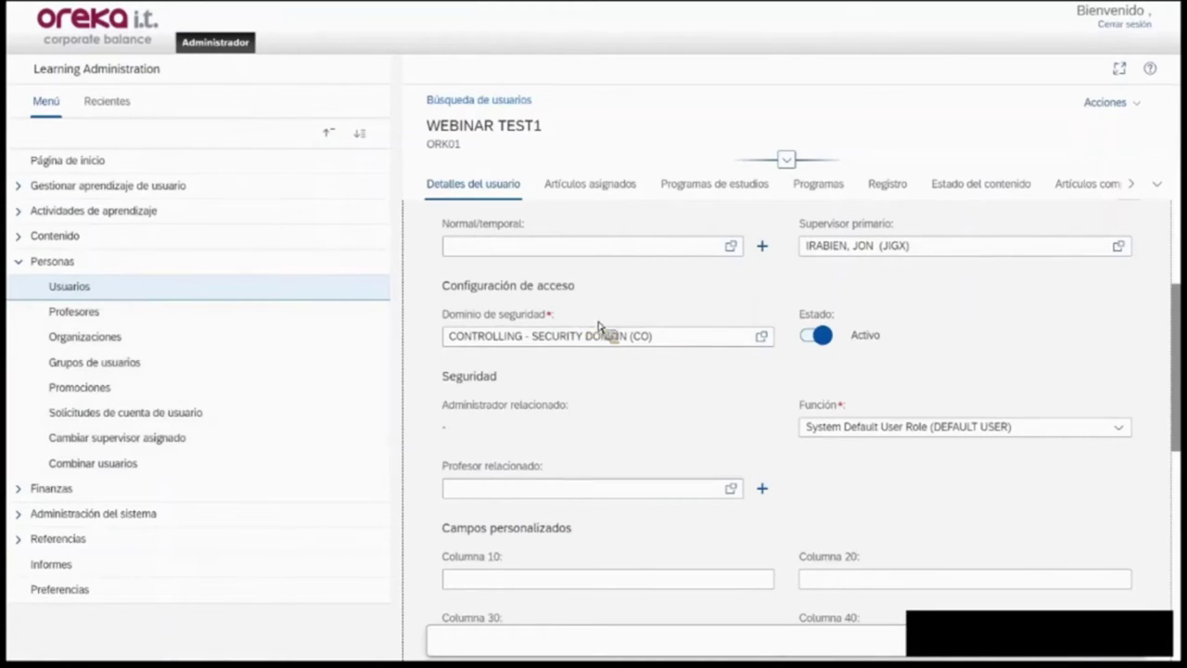
scroll(656, 340, down, 2)
scroll(657, 339, up, 2)
View the user's assigned items, programs and completed items in turn.
click(603, 185)
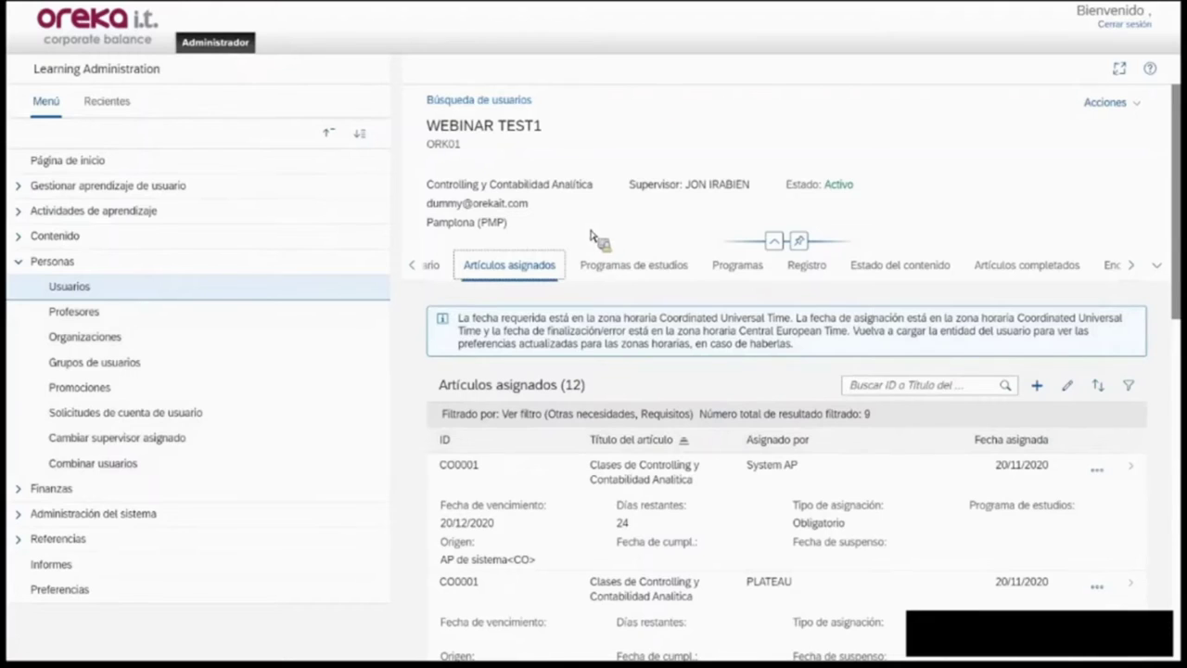
click(741, 271)
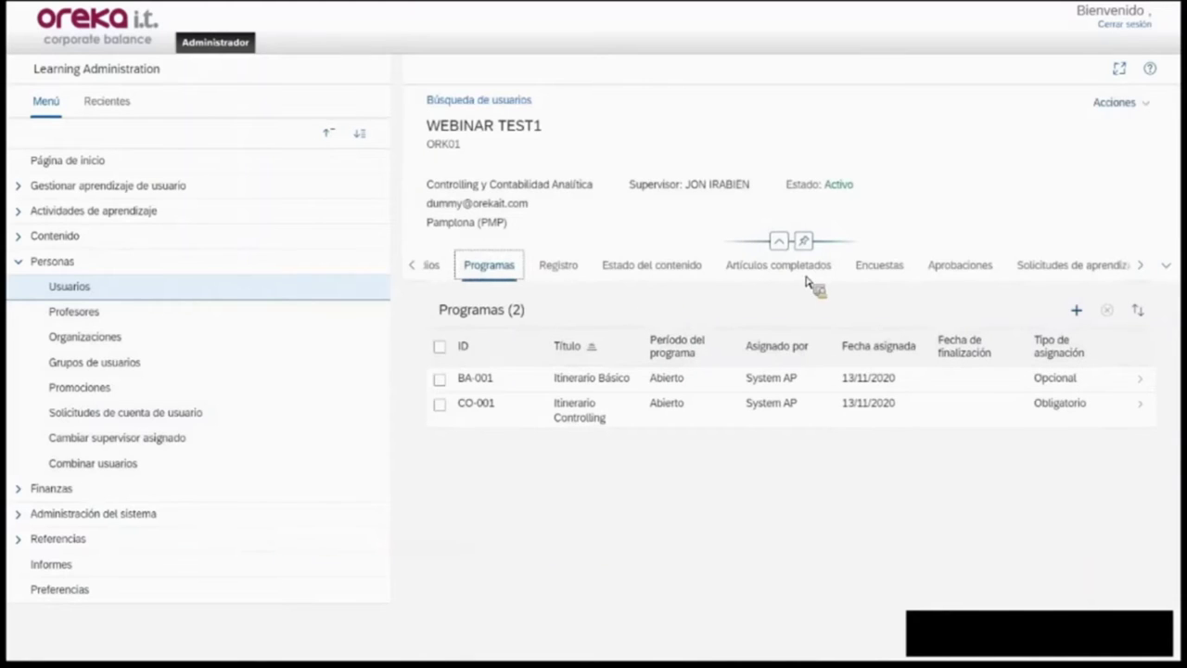
click(803, 275)
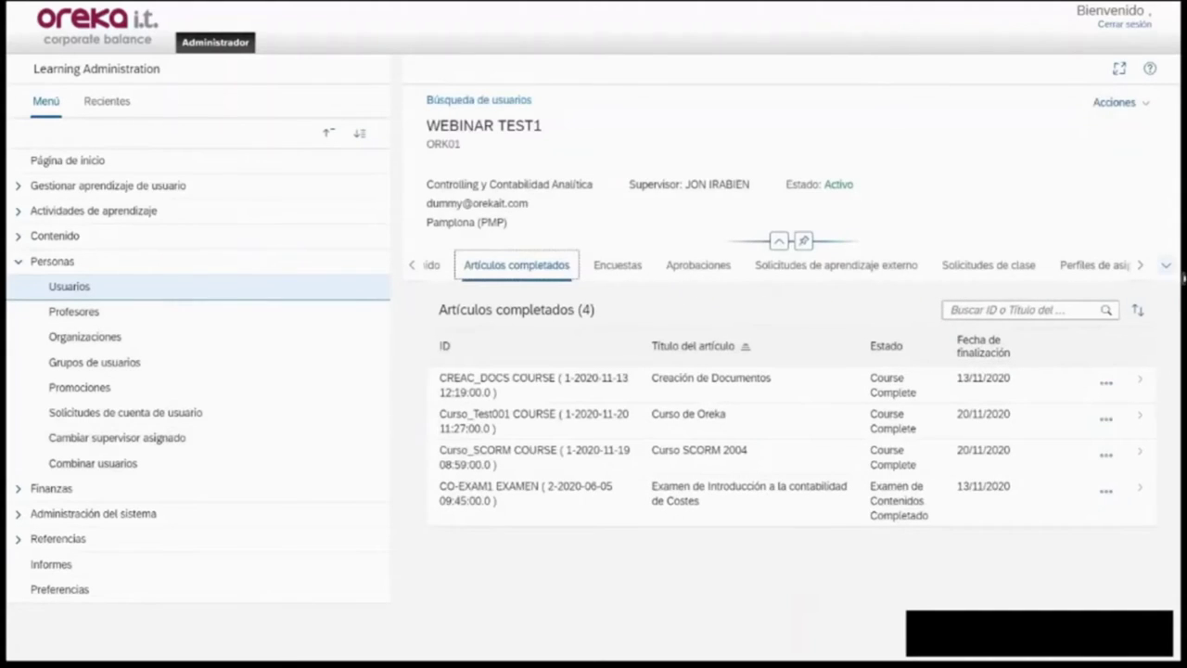
Look through the full list of sections available in the user record, and return to the user details.
click(1171, 268)
scroll(1071, 373, down, 1)
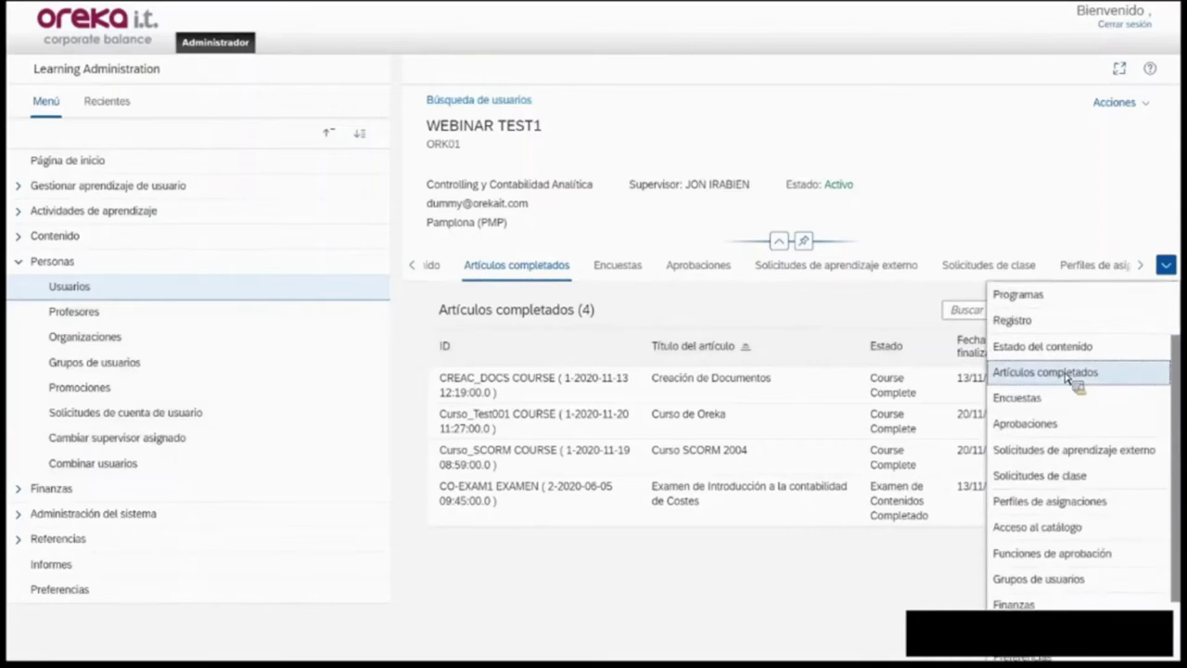
scroll(1071, 380, down, 1)
scroll(1066, 415, down, 1)
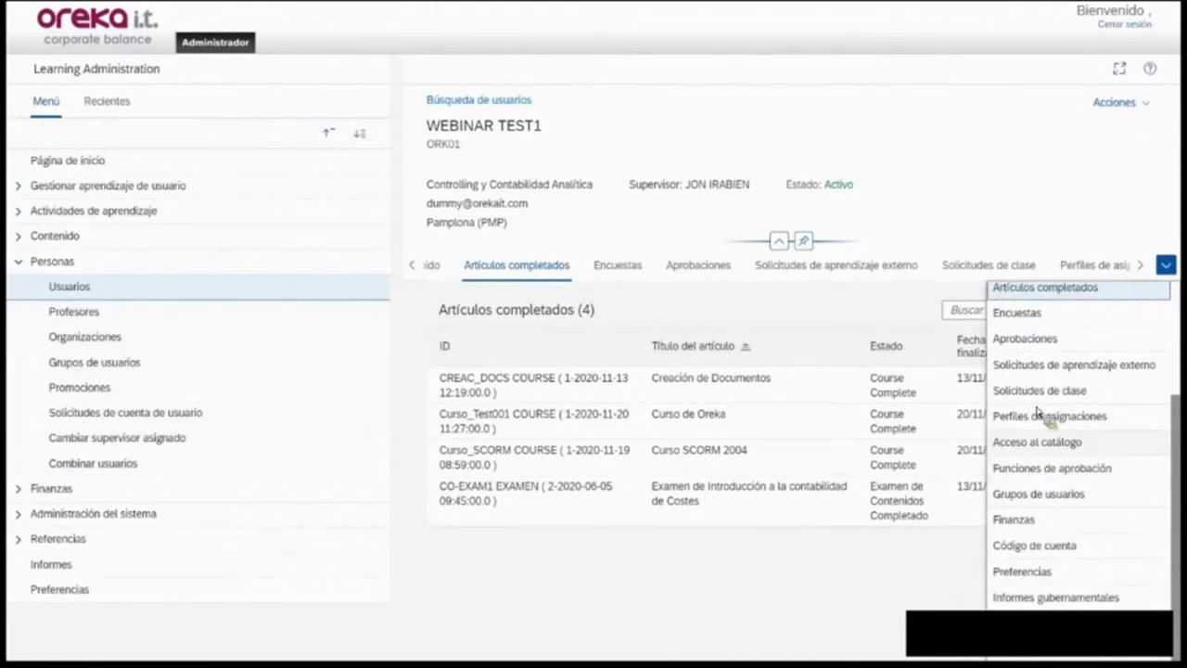
scroll(1044, 417, up, 3)
click(986, 204)
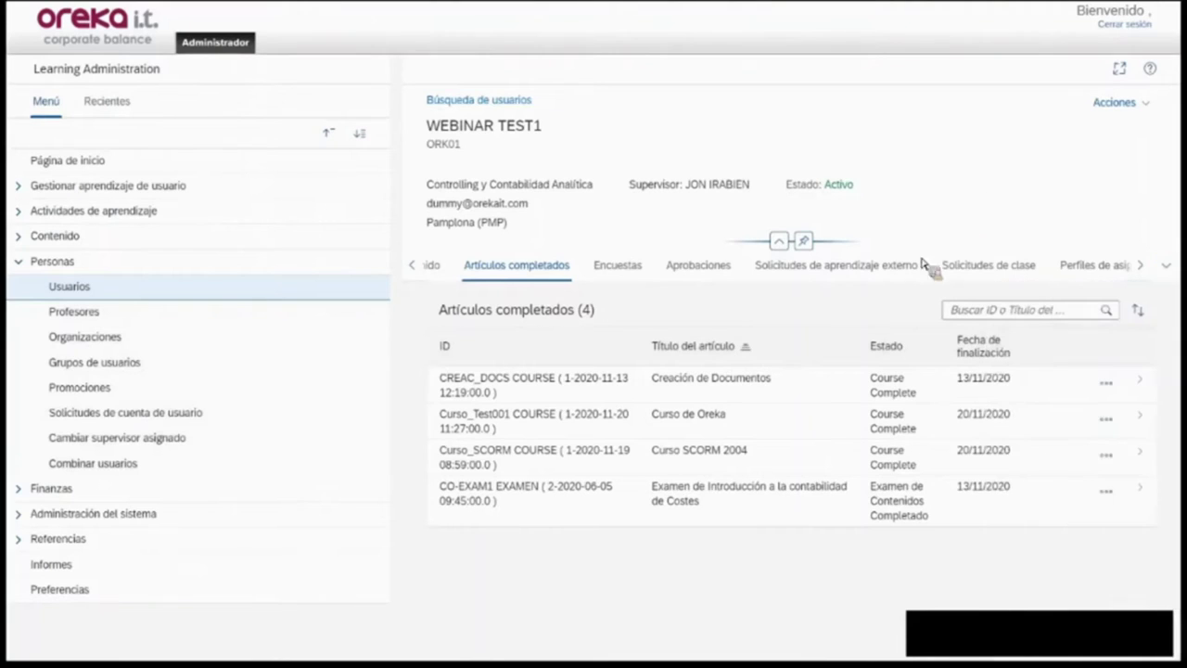
click(414, 266)
click(414, 266)
click(497, 272)
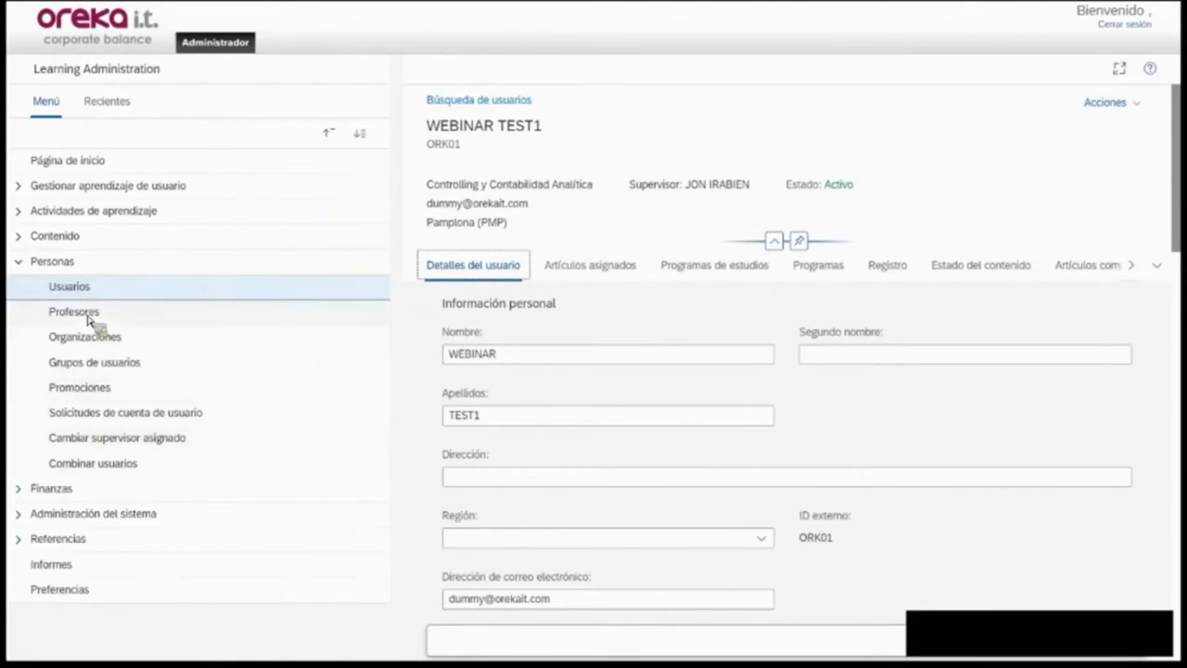
Search the active learning items without any further criteria and open the Contabilidad de Costes course CO0003.
click(18, 215)
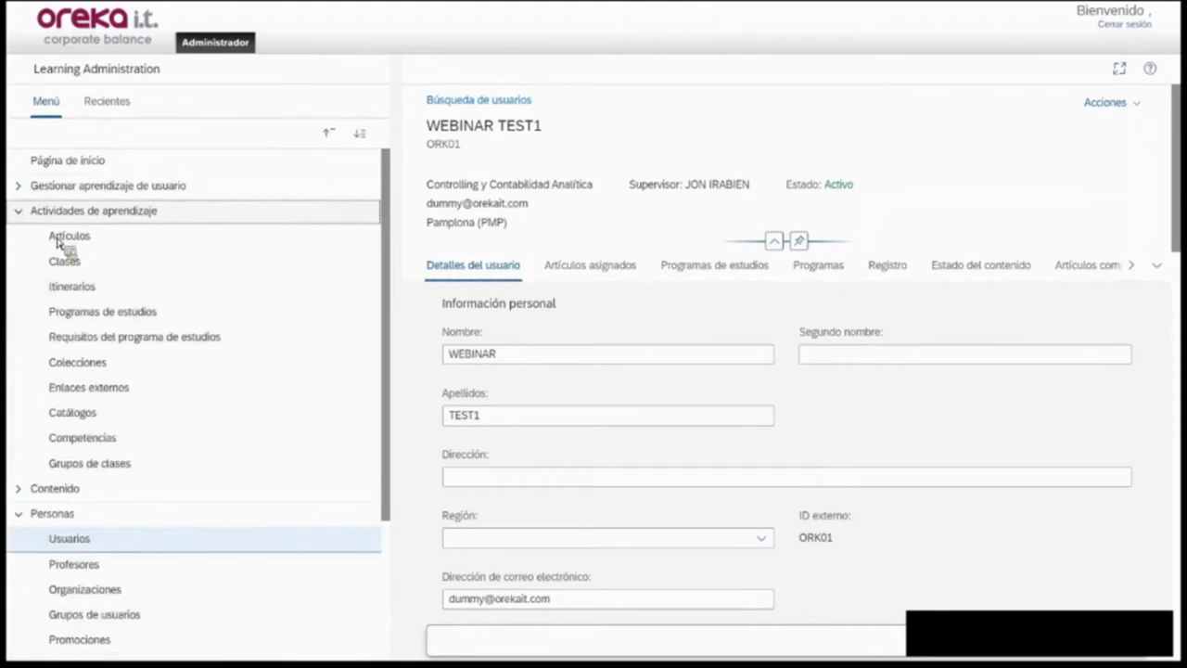
click(74, 239)
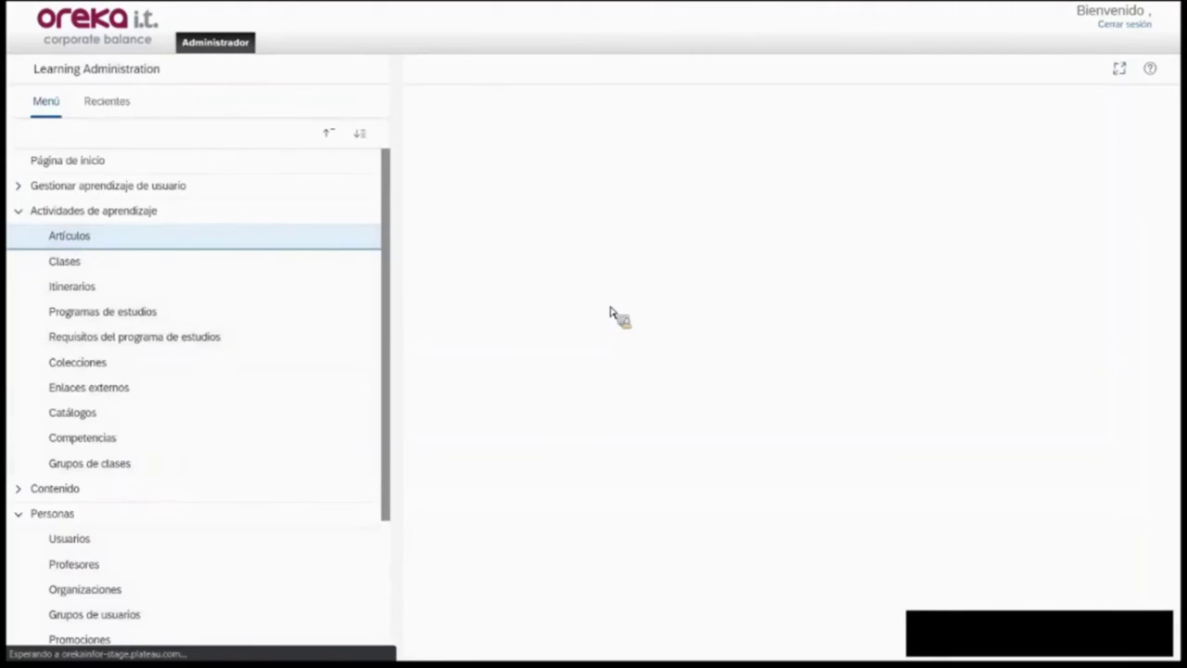
click(655, 303)
click(869, 312)
click(677, 320)
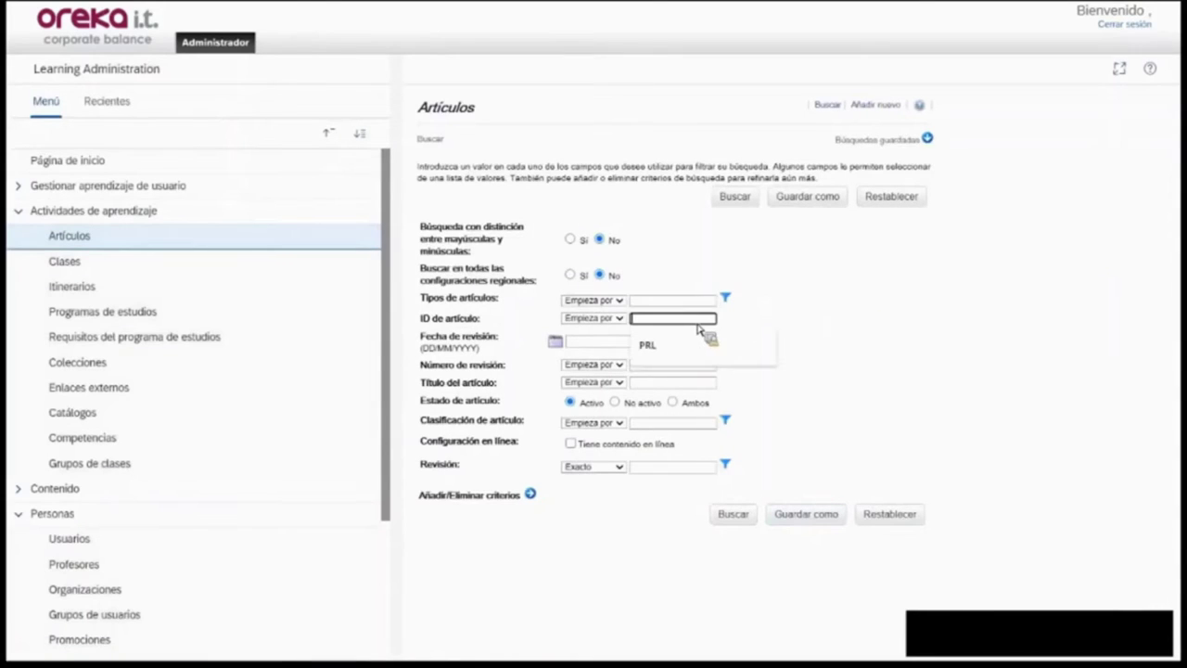
click(738, 513)
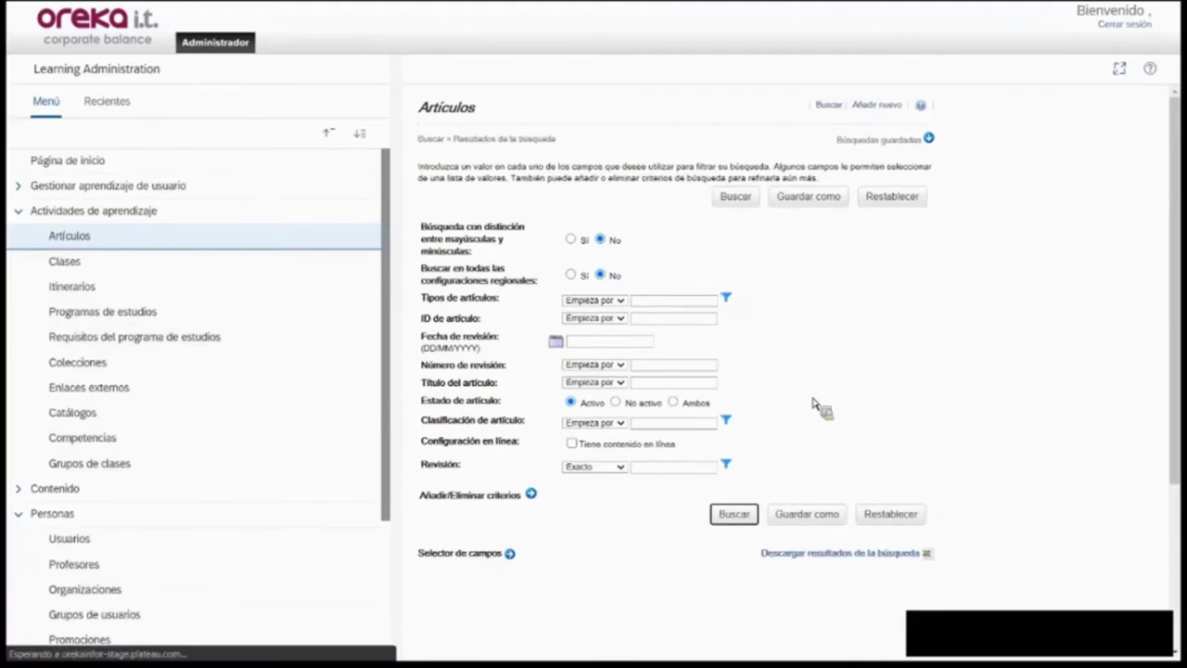
scroll(813, 404, down, 1)
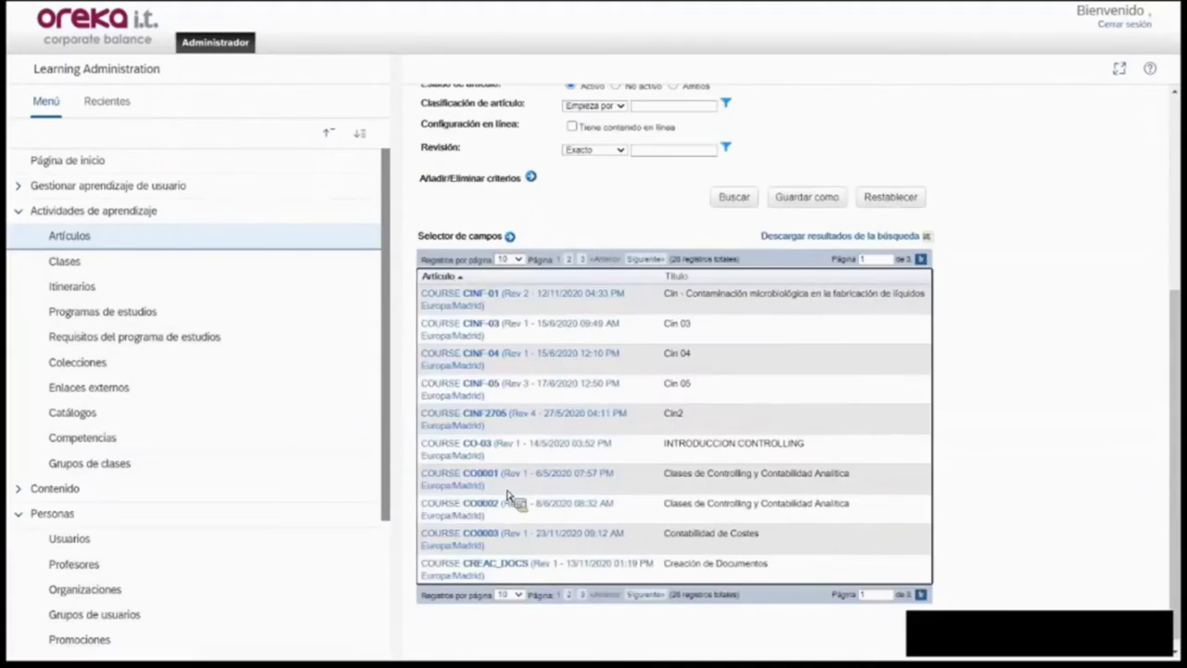
click(491, 536)
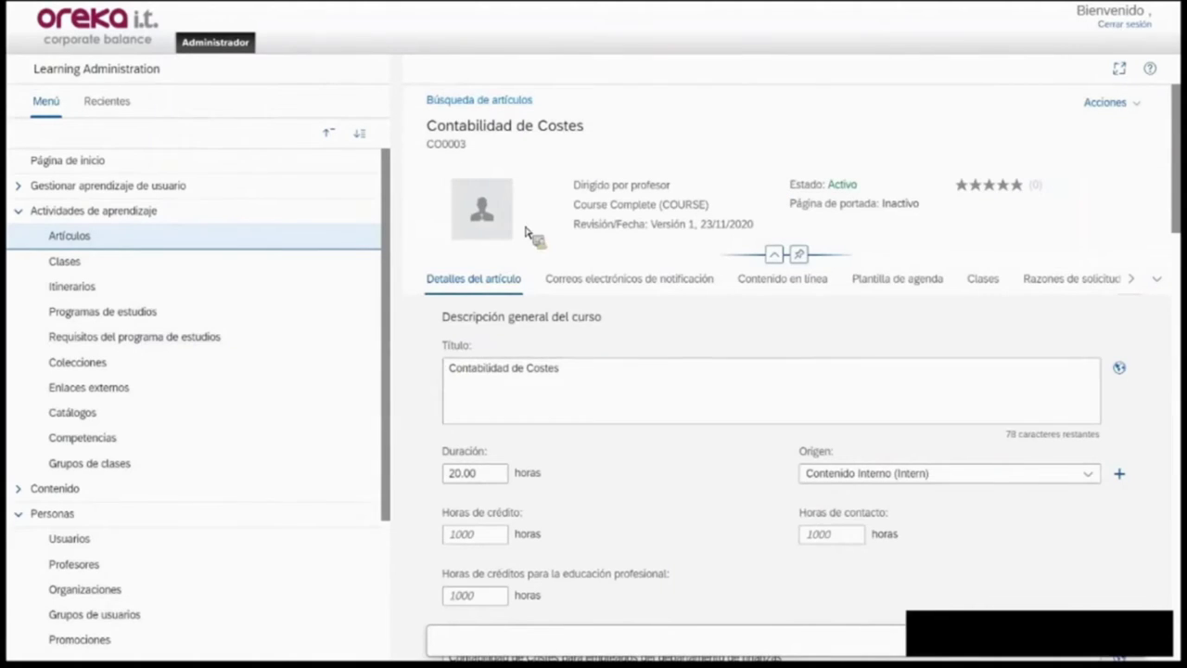
Examine the delivery method and course type in the header of the Contabilidad de Costes item.
drag(687, 187, 572, 186)
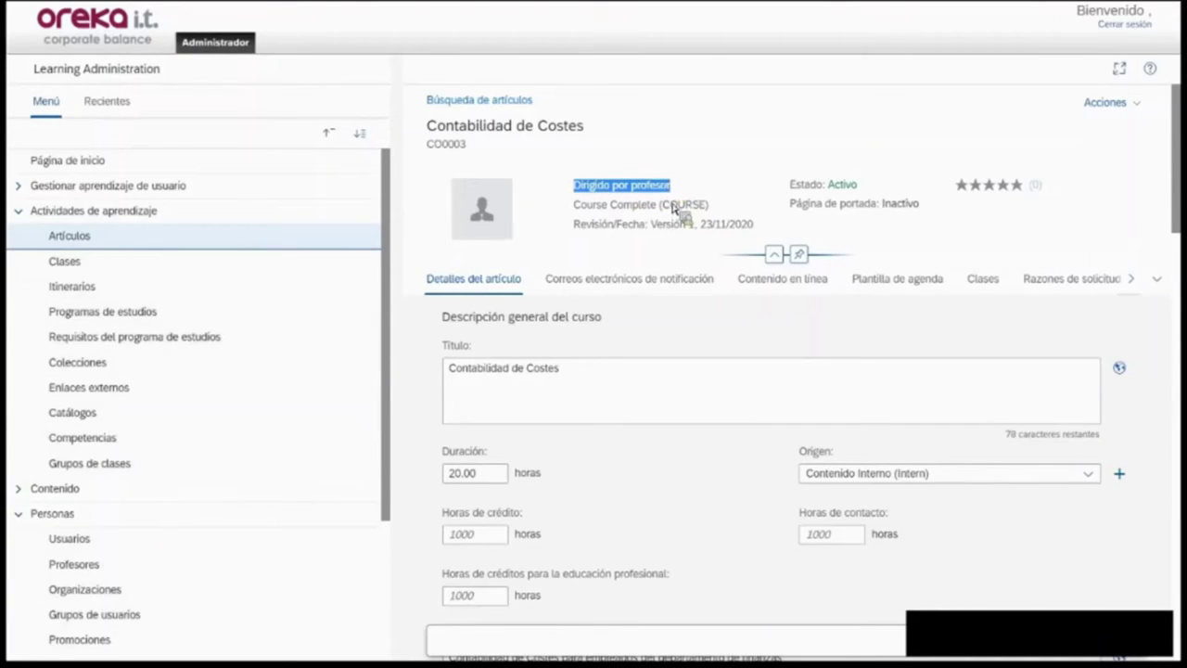
click(630, 211)
drag(576, 206, 617, 215)
click(710, 213)
drag(714, 211, 660, 207)
click(705, 193)
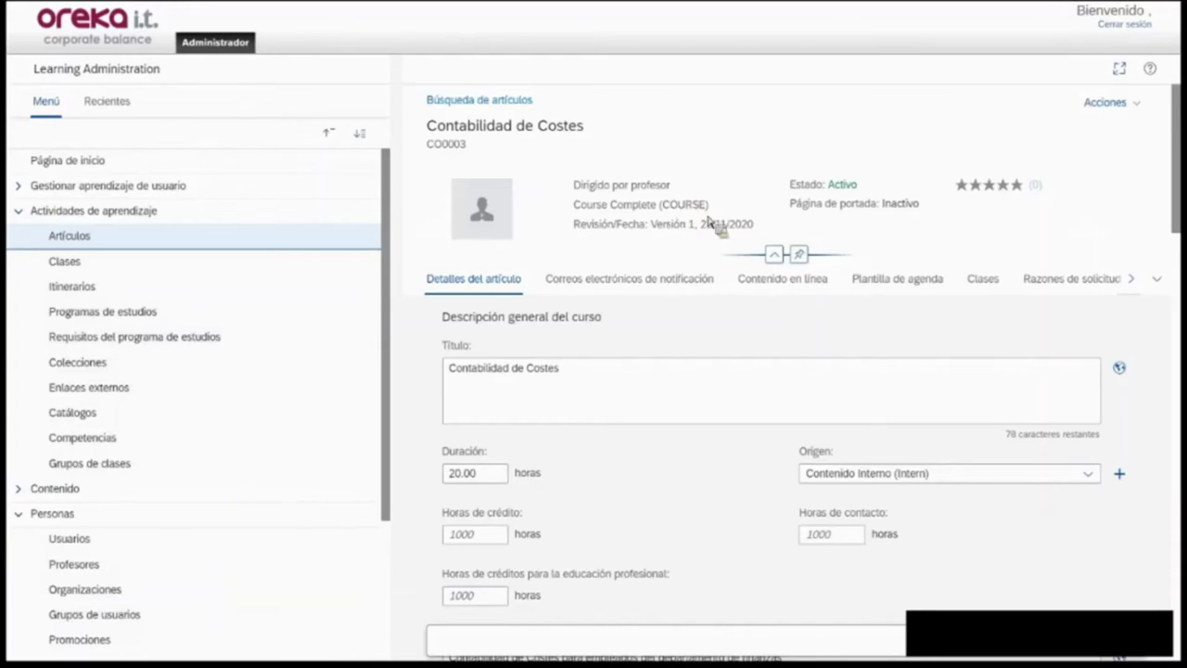
Examine the item's title, duration and credit hours, and check the available origin options without changing the selection.
scroll(709, 229, down, 1)
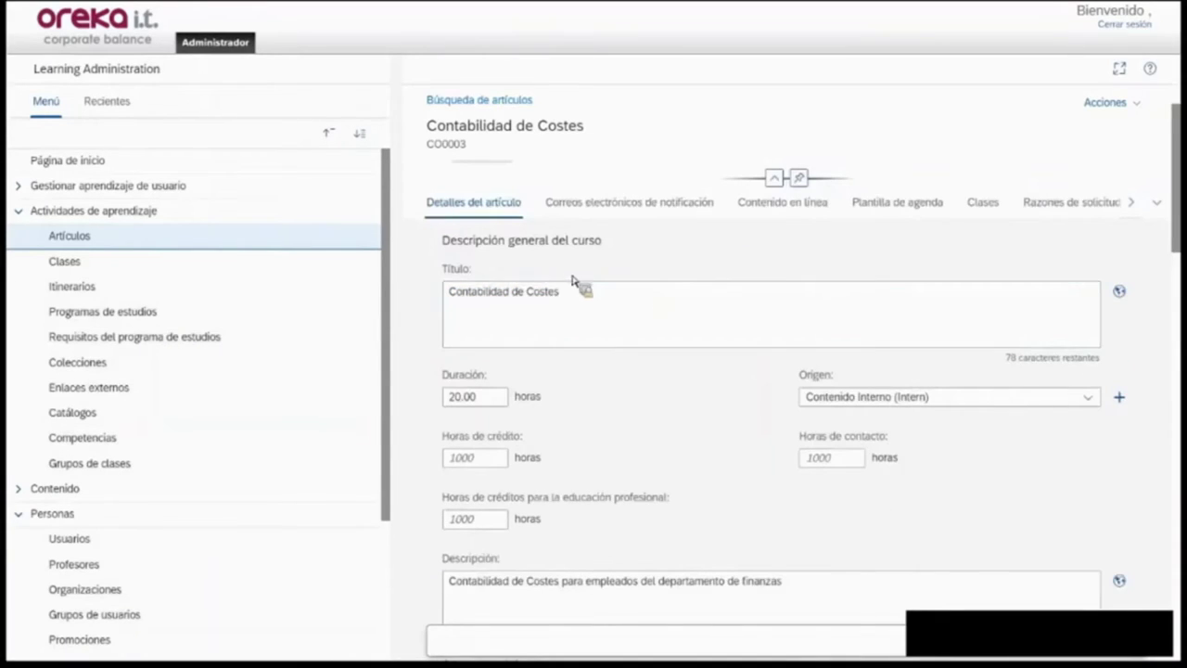
scroll(641, 380, down, 1)
scroll(642, 381, down, 1)
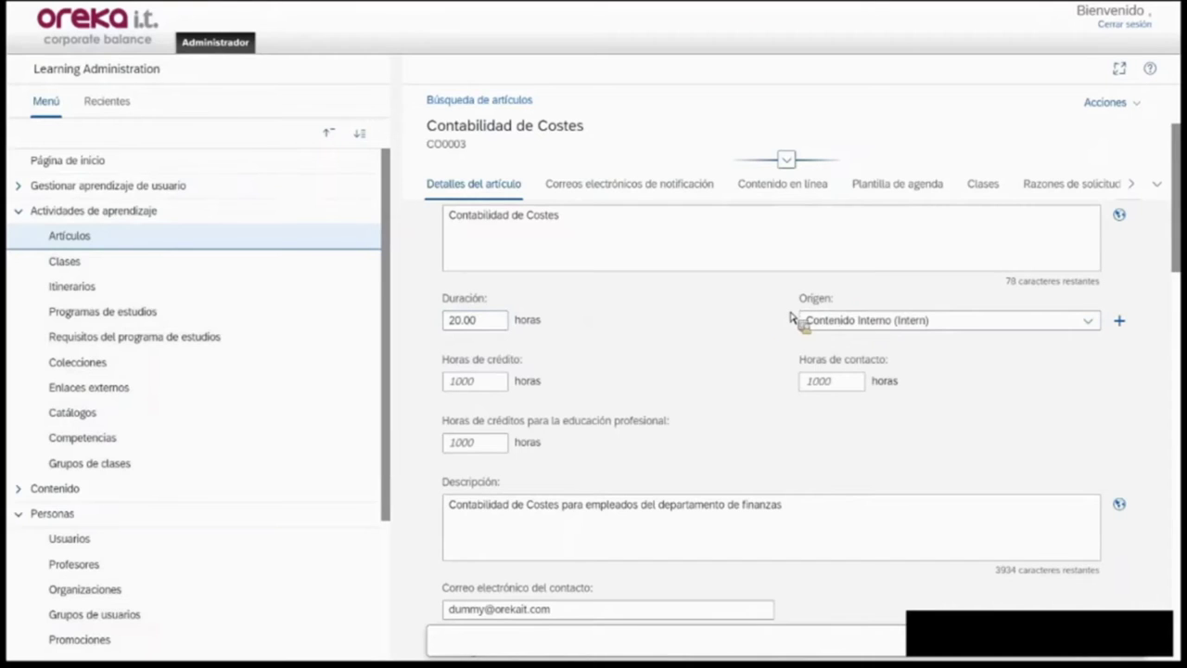
click(1088, 321)
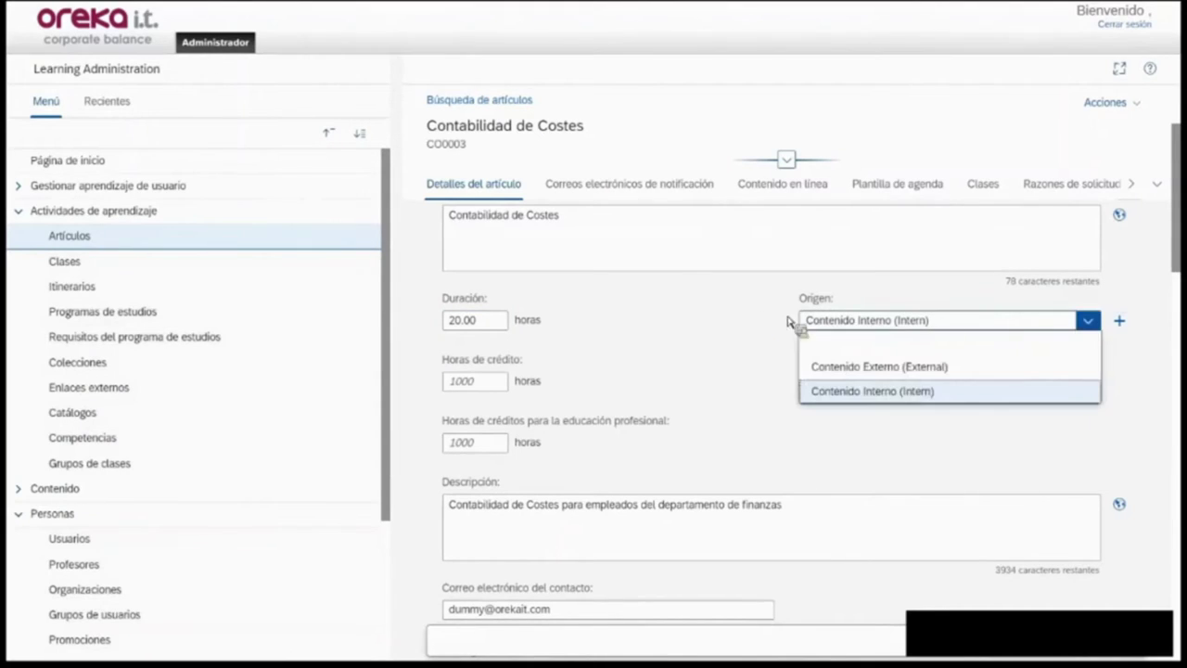
click(728, 315)
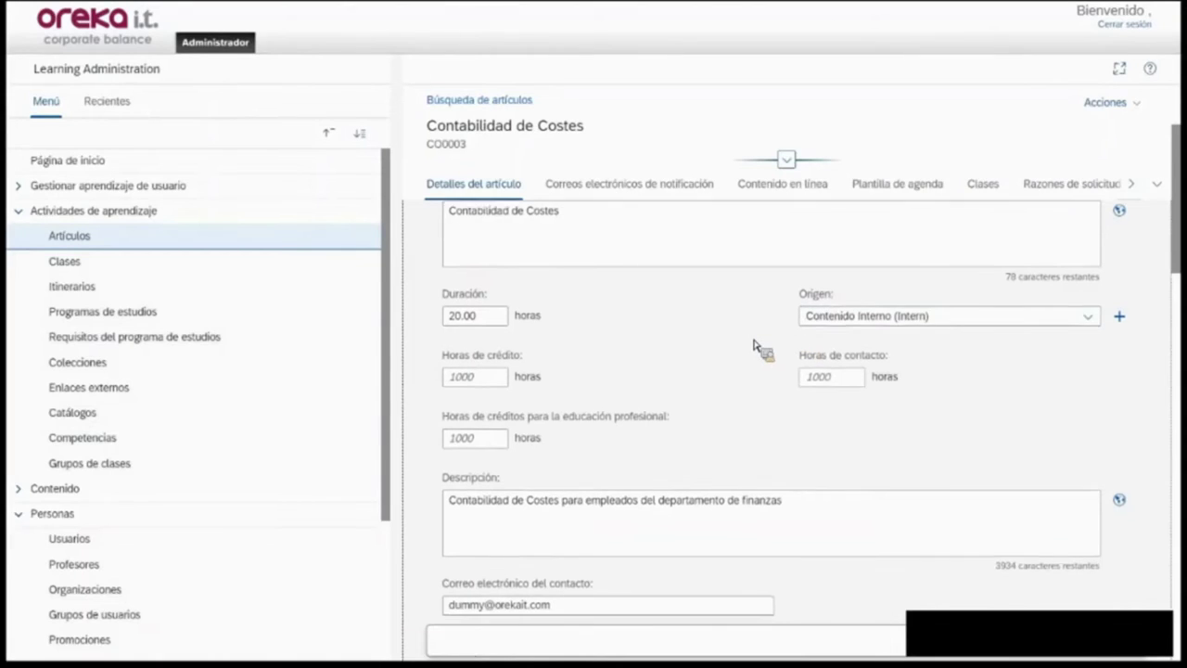
Examine the item's description, contact e-mail, security domain, status and registration settings.
scroll(756, 341, down, 1)
scroll(749, 336, down, 1)
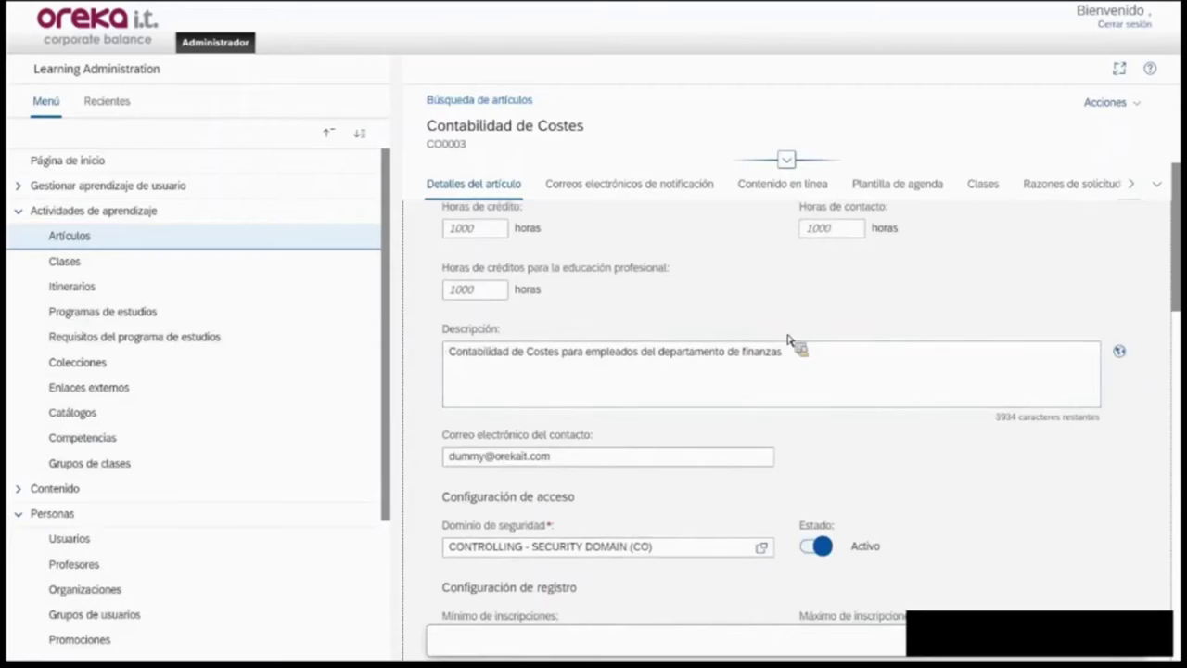
scroll(837, 354, down, 1)
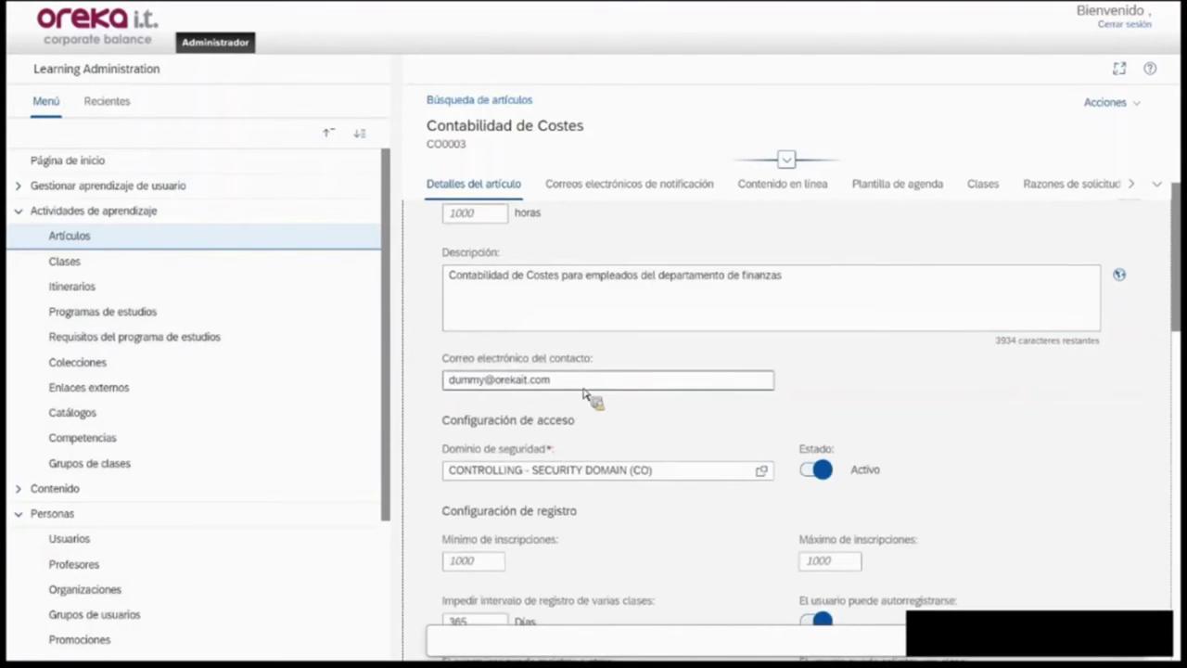
scroll(628, 353, down, 1)
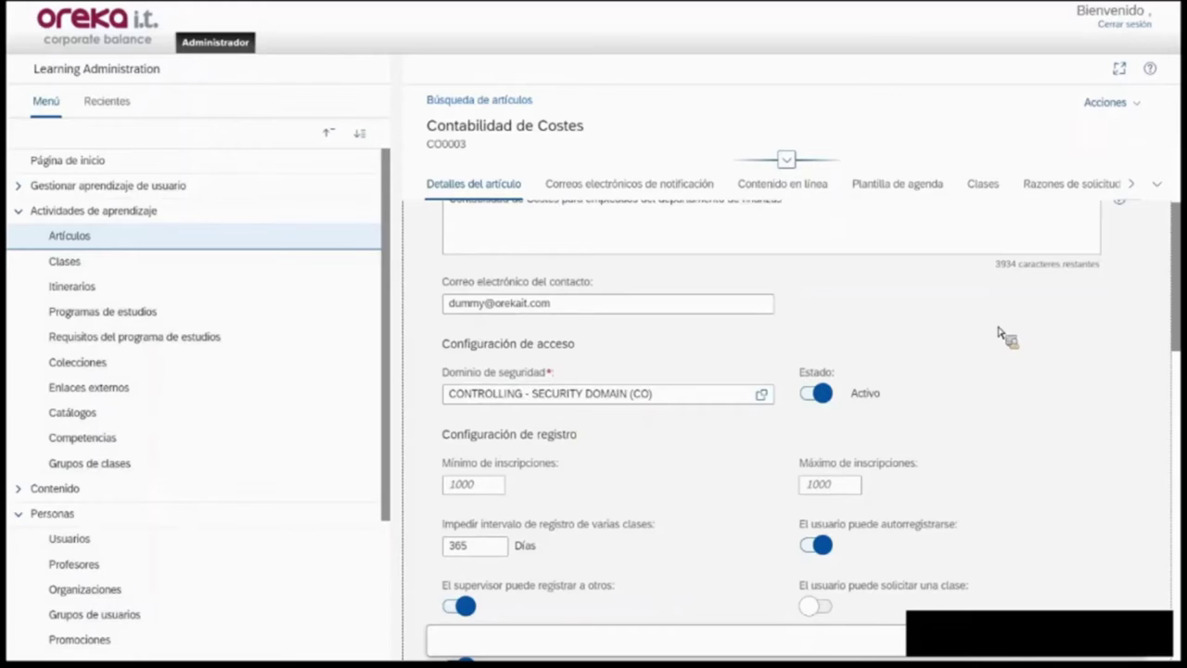
scroll(1009, 336, down, 1)
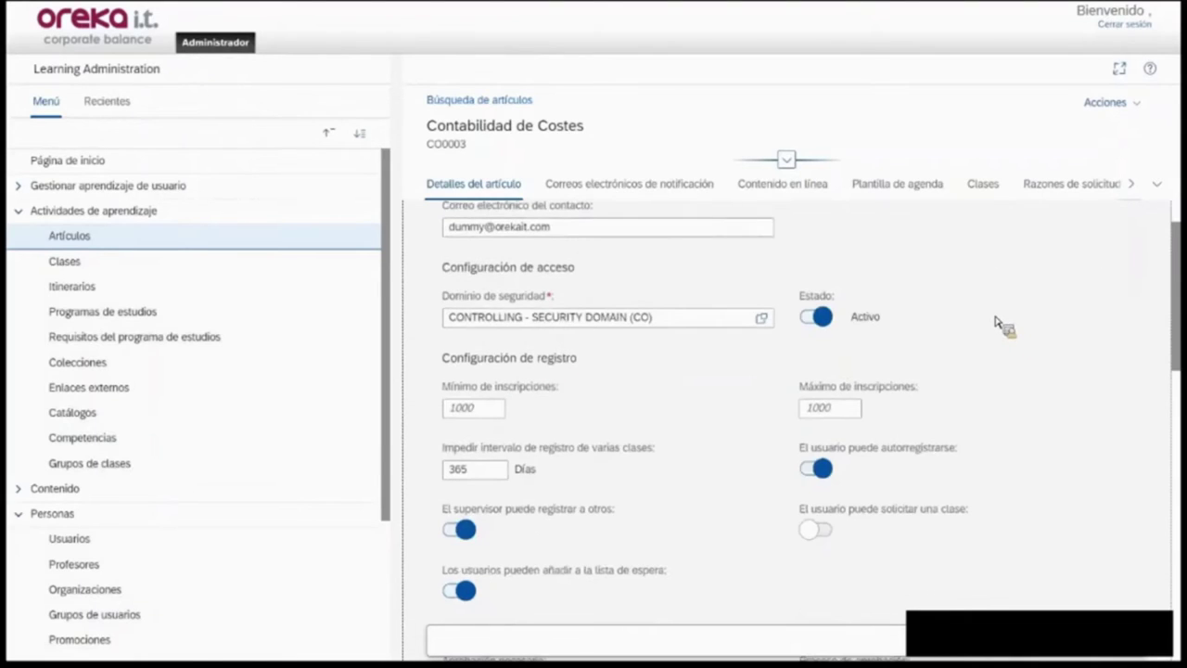
Examine the item's approval processes, course ratings, assignment periods, completion options, version details and custom fields.
scroll(631, 424, down, 3)
scroll(563, 363, down, 1)
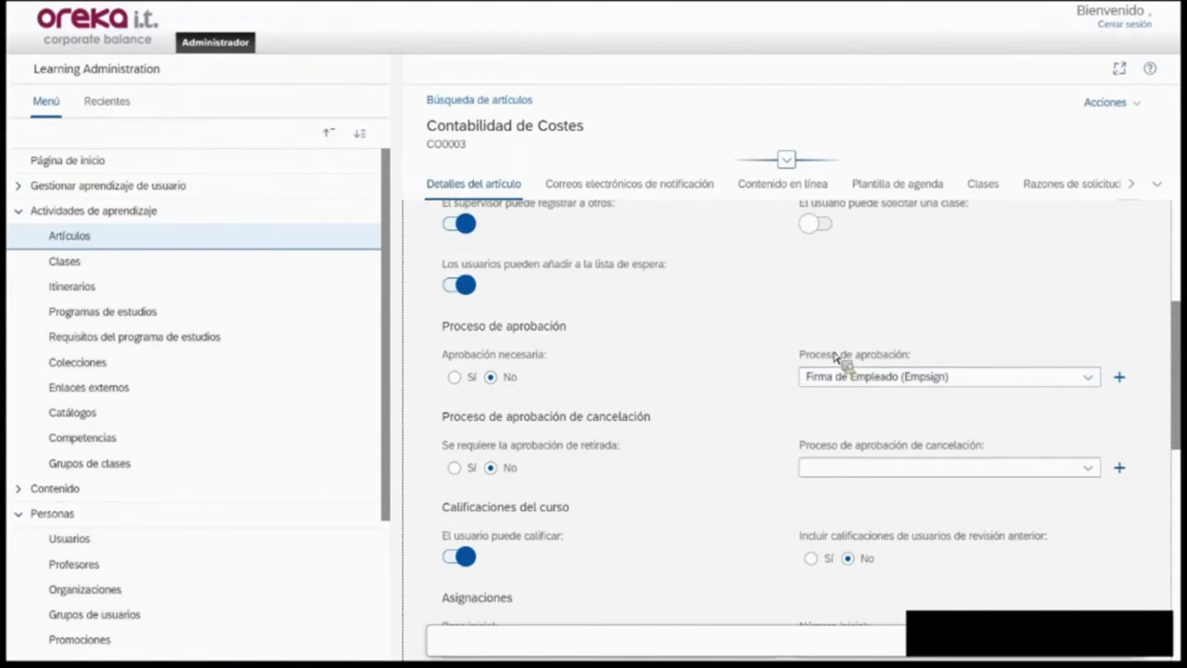
scroll(773, 353, down, 3)
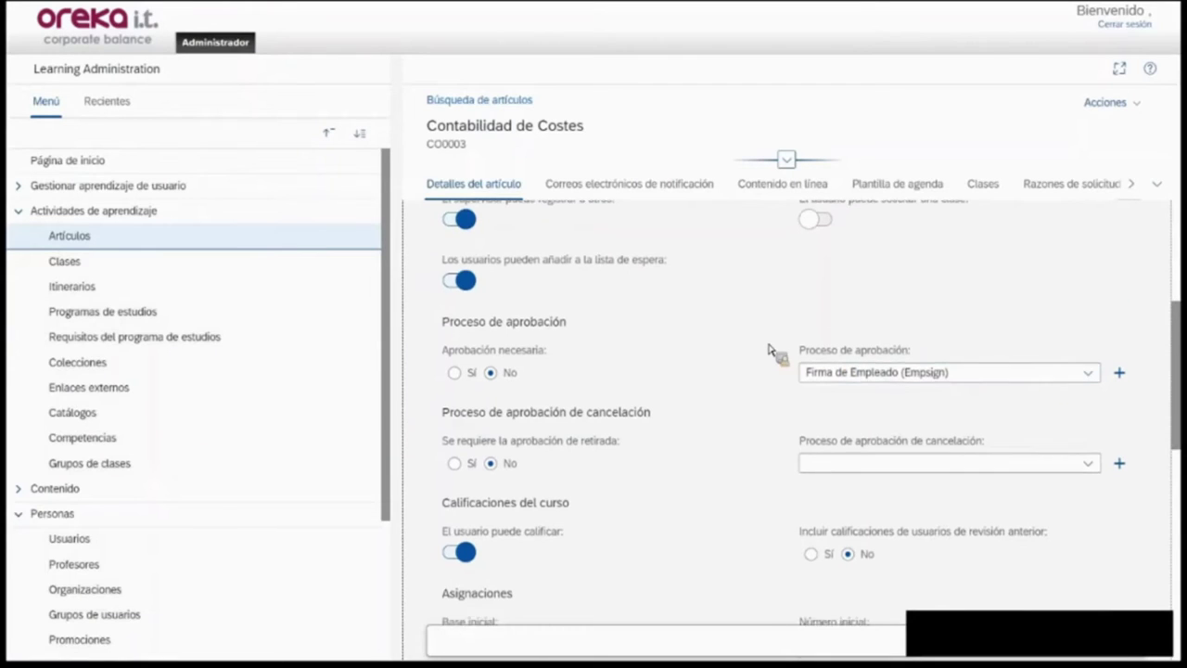
scroll(662, 426, down, 1)
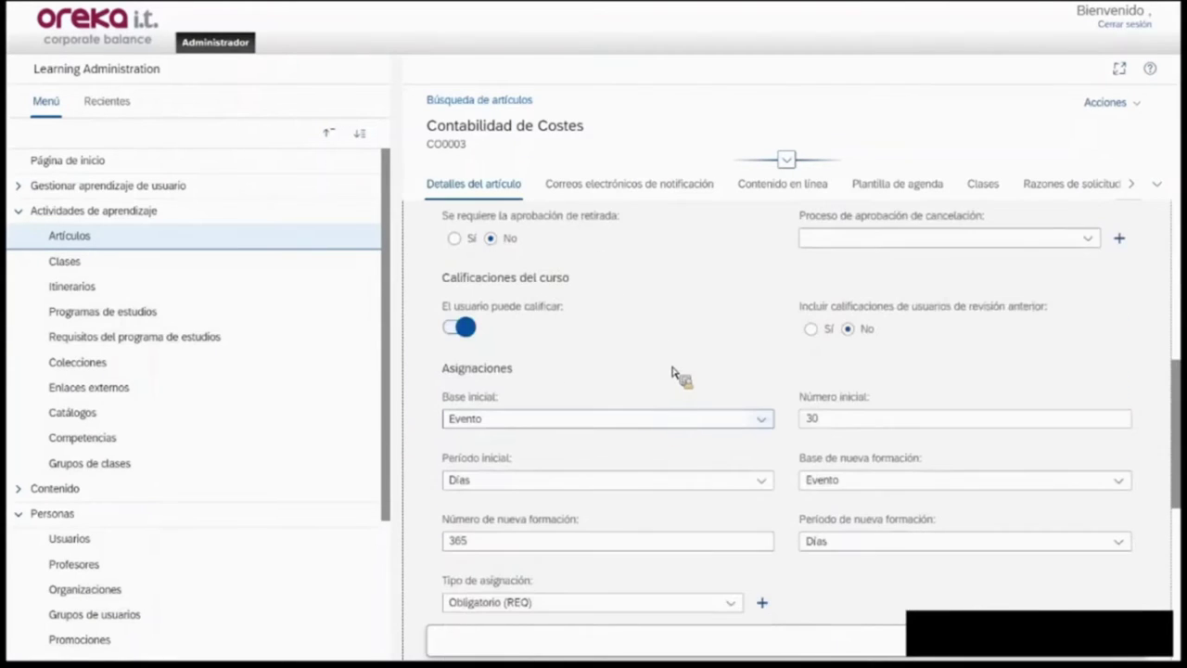
scroll(686, 376, down, 5)
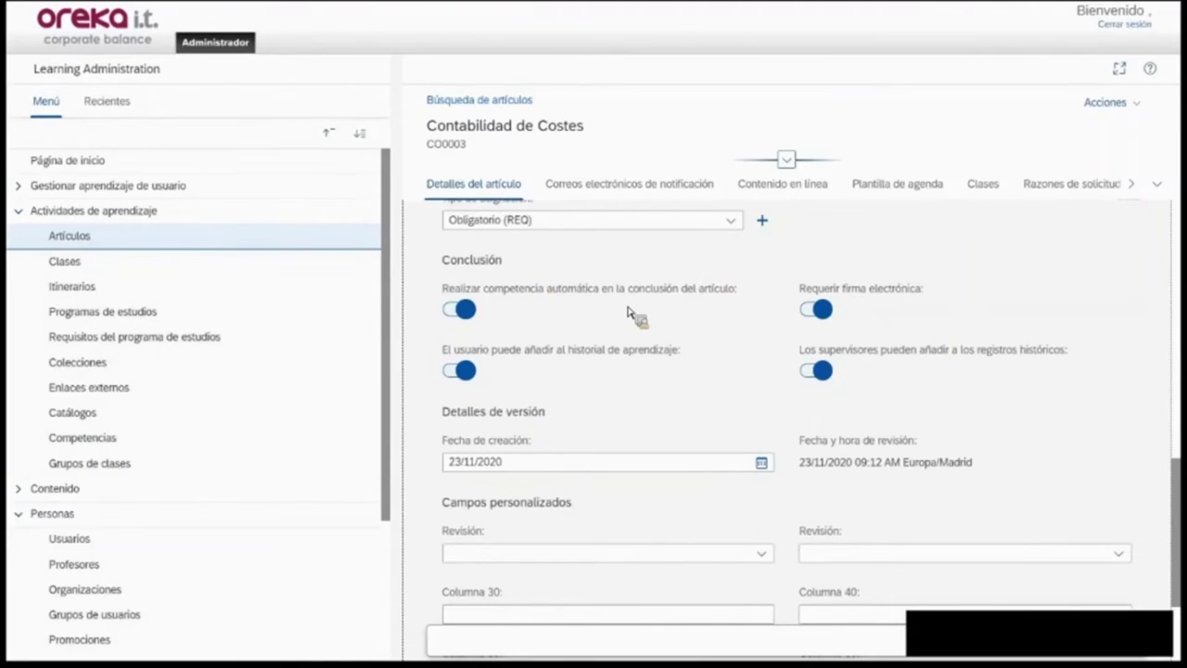
scroll(649, 314, down, 1)
scroll(519, 436, down, 1)
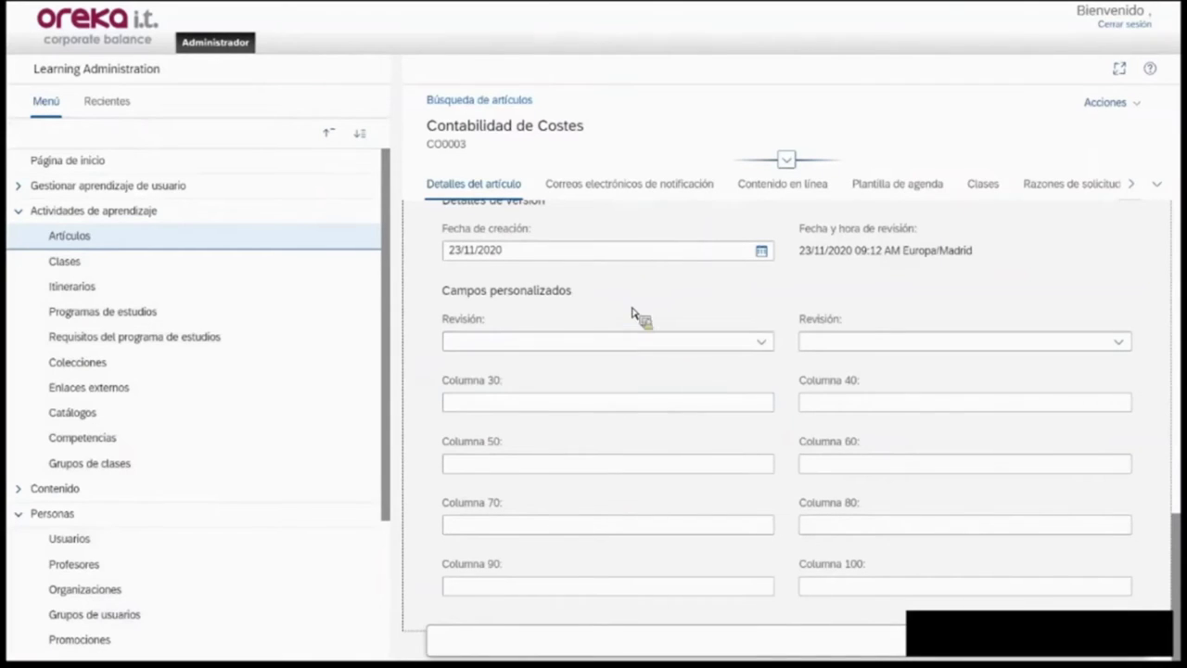
Examine the item's notification e-mail settings, including the class cancellation notification template.
click(636, 192)
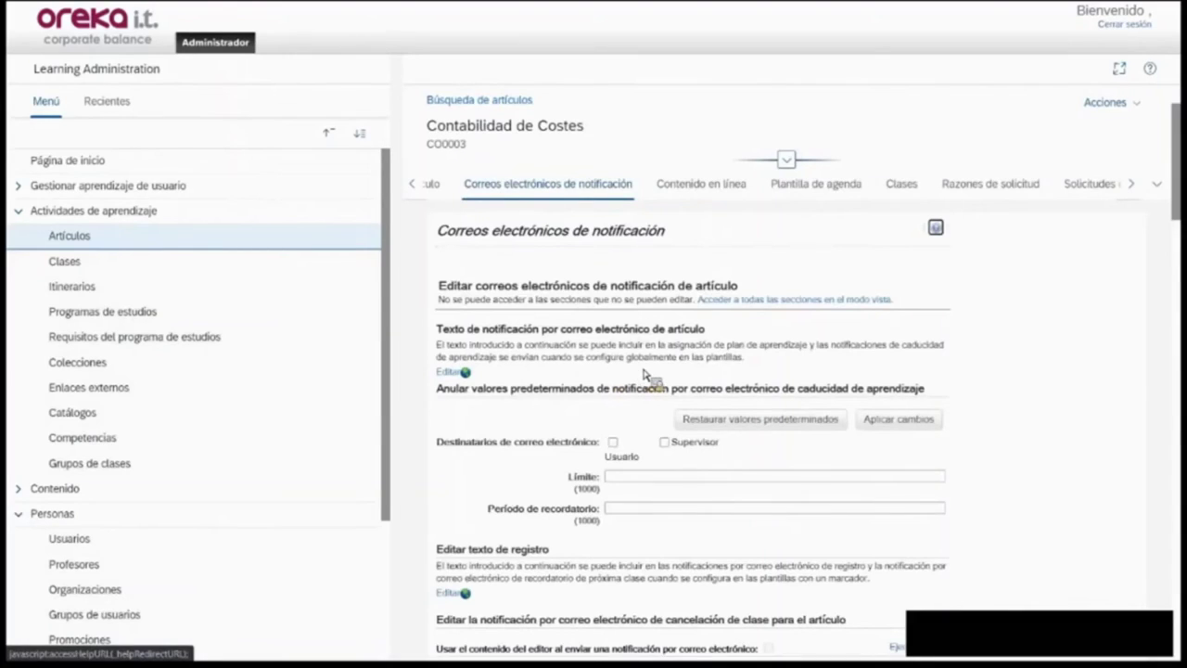
scroll(948, 401, down, 5)
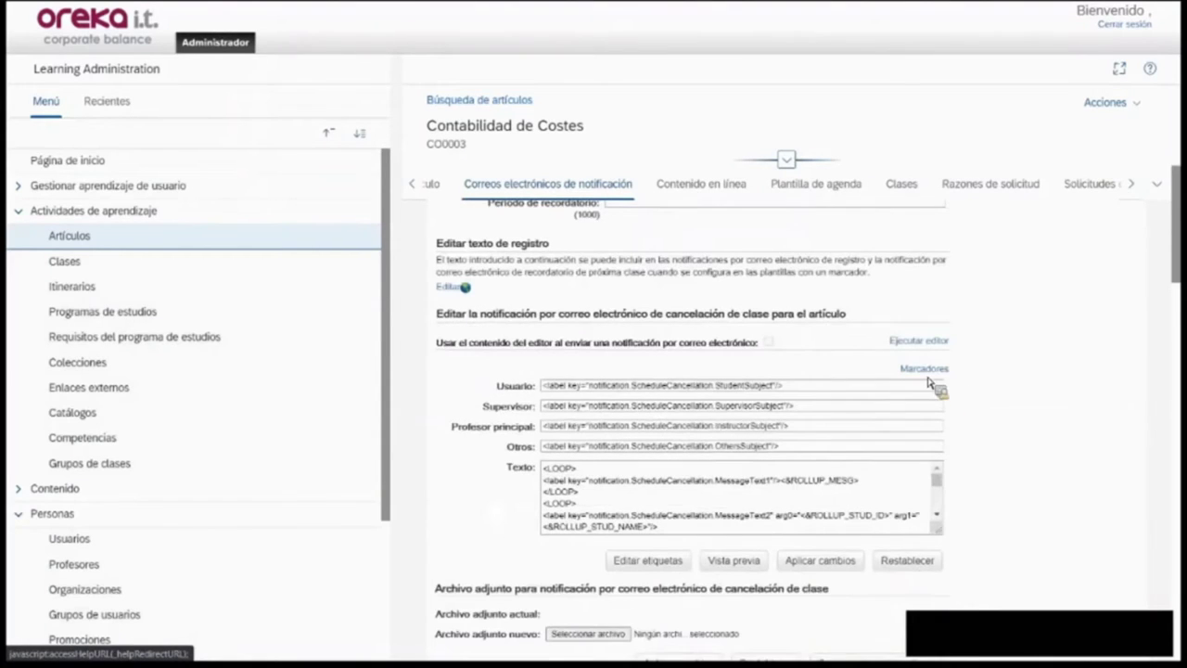
scroll(922, 371, down, 1)
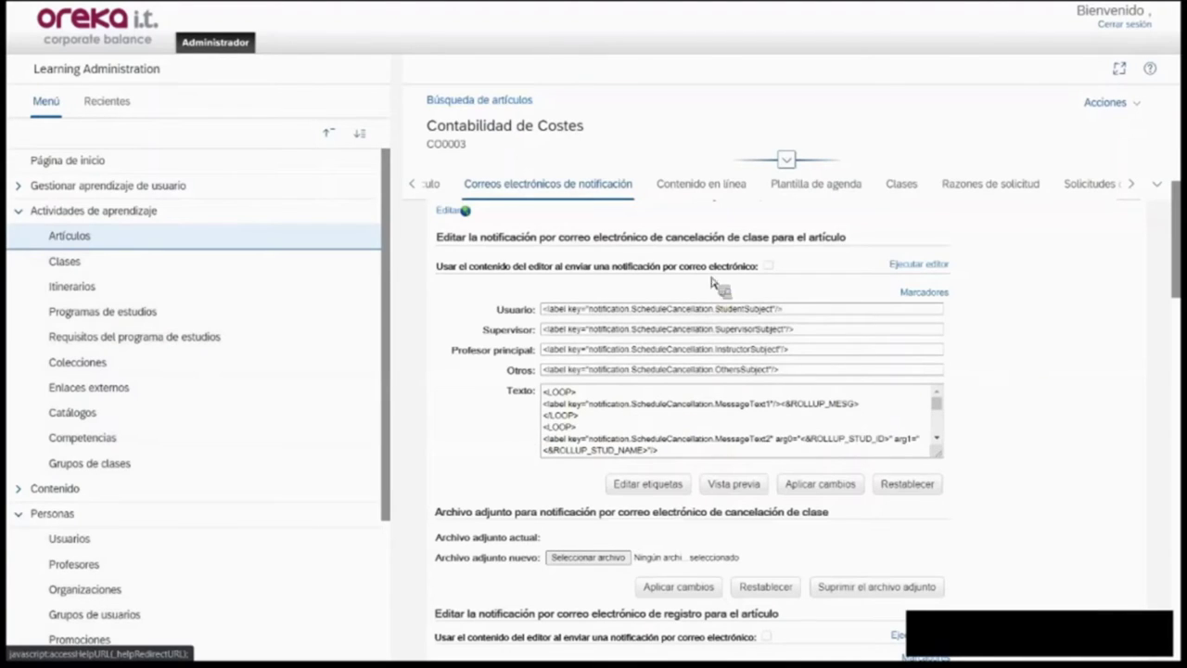
Review the item's agenda template, collapsing and expanding the Día 1 block.
click(825, 190)
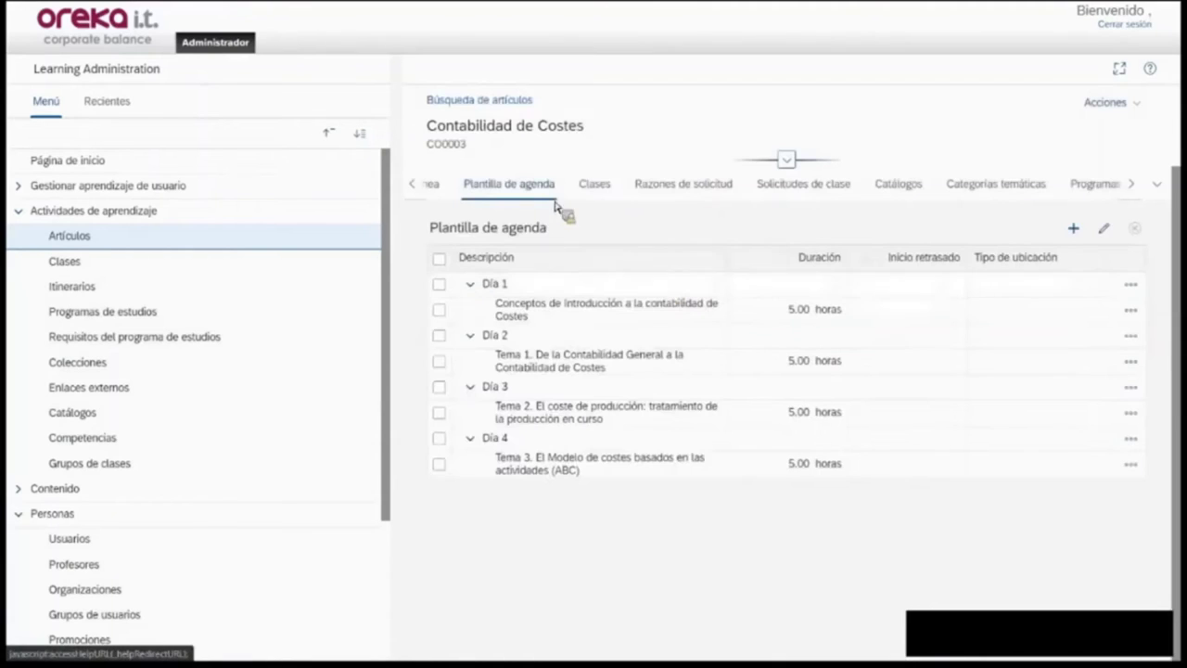
click(470, 284)
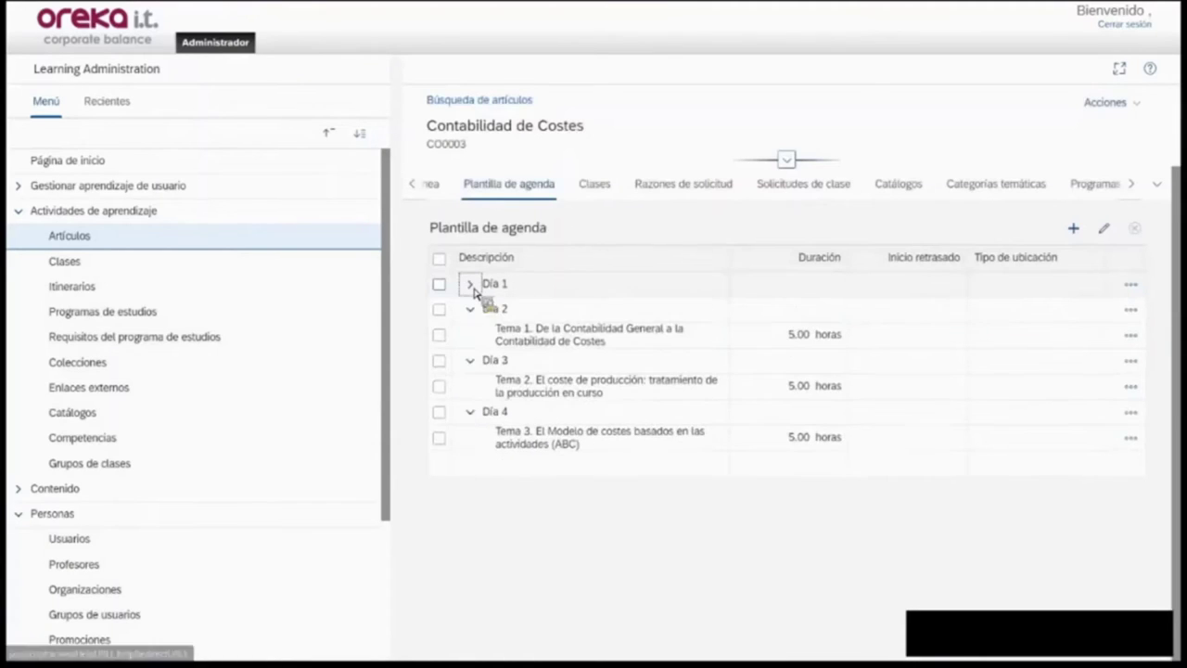
click(470, 283)
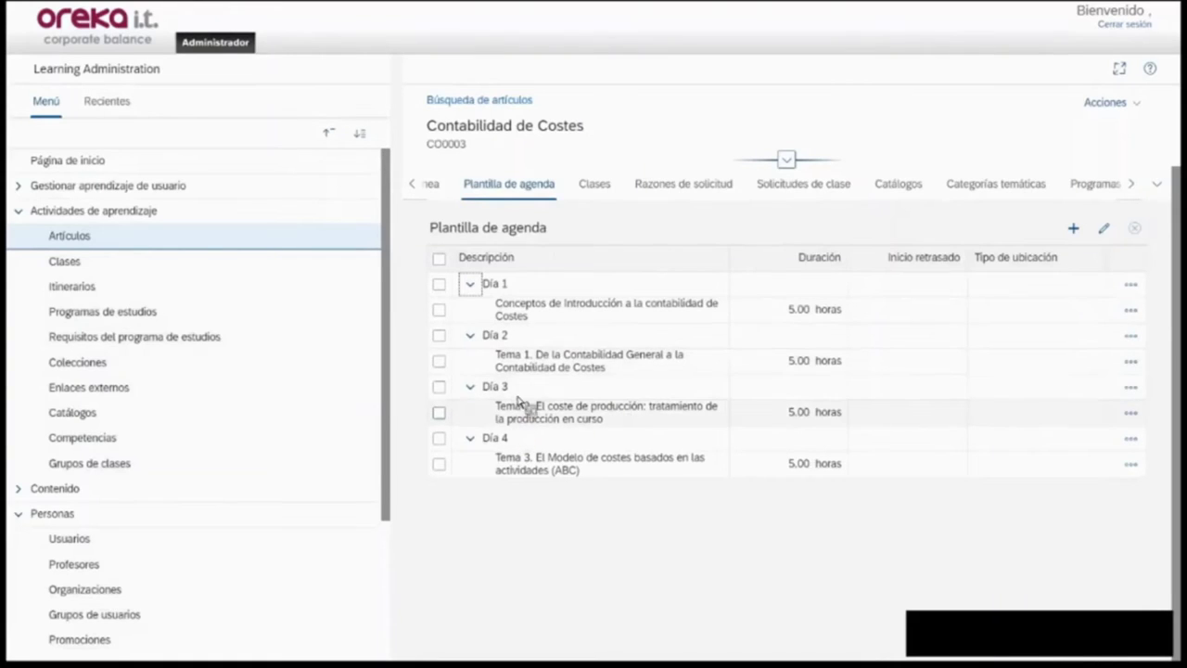
Check the classes, catalogs, programs, assignment profiles and instructors associated with the item.
click(598, 189)
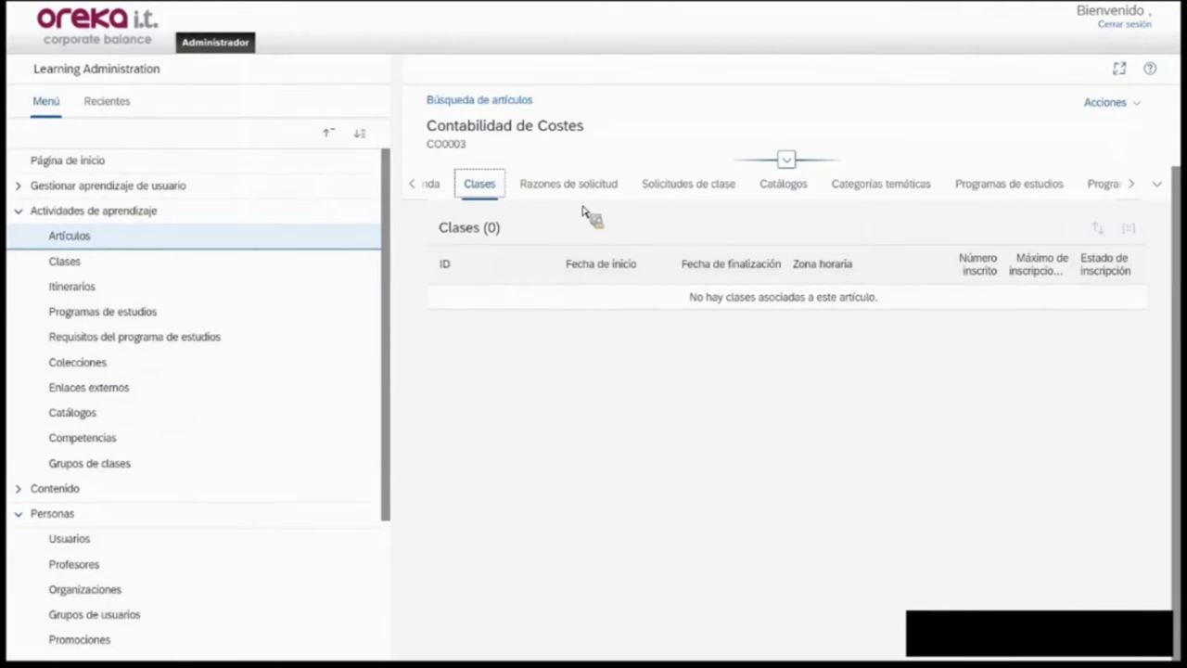
click(784, 184)
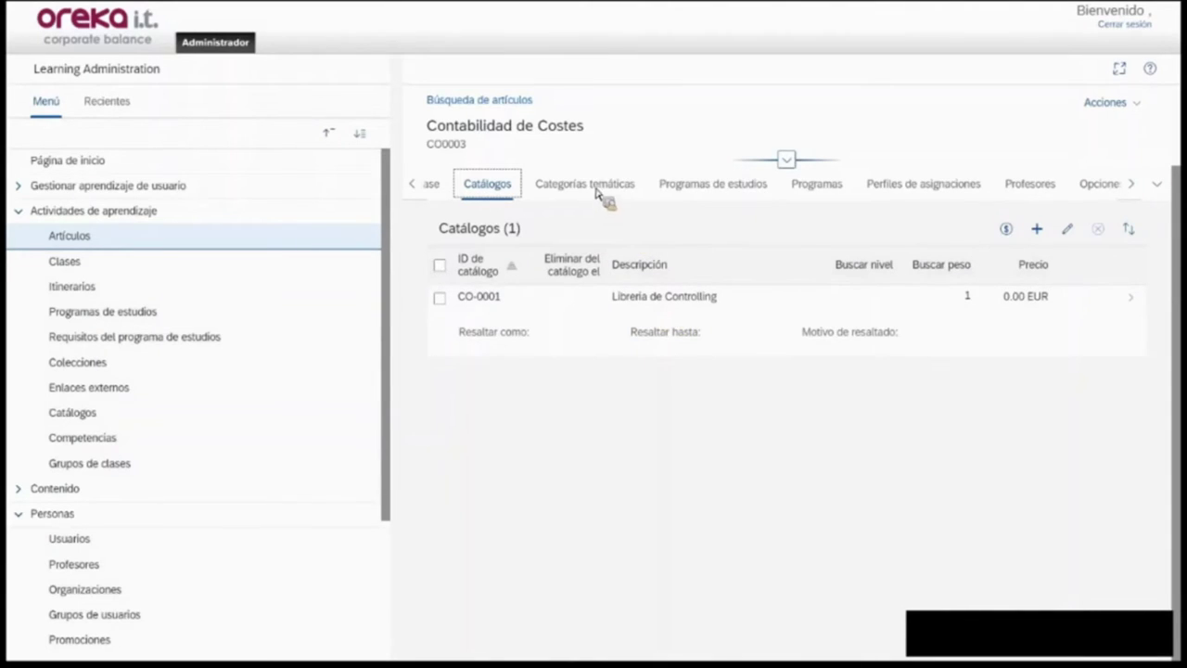
click(808, 190)
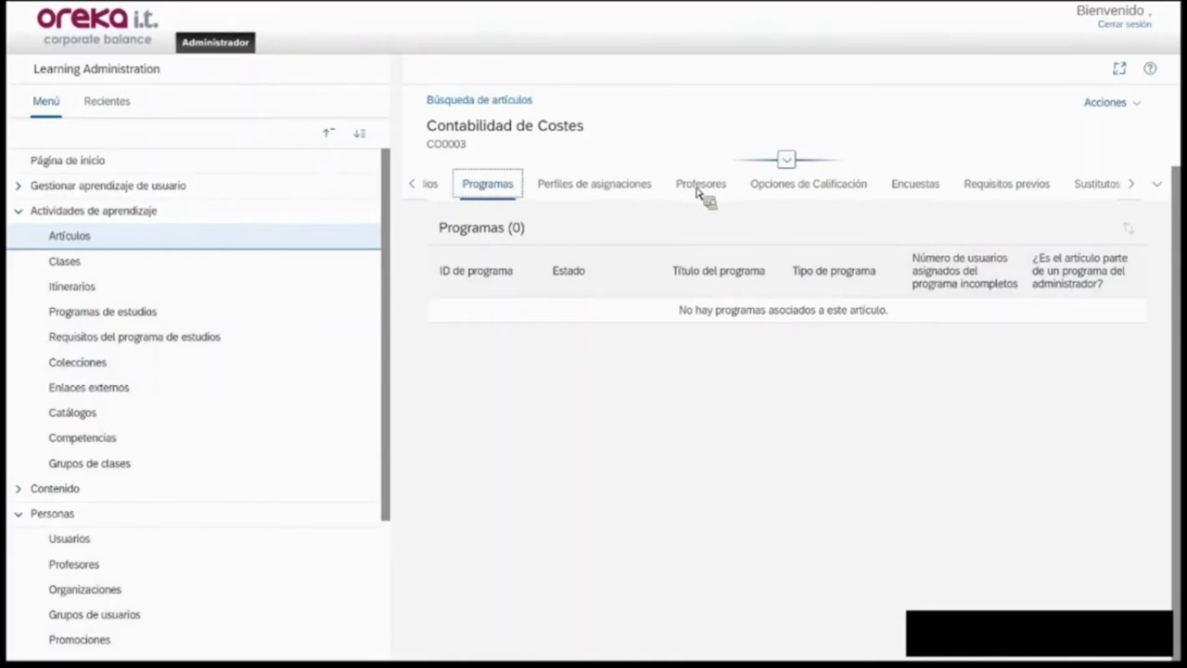
click(626, 185)
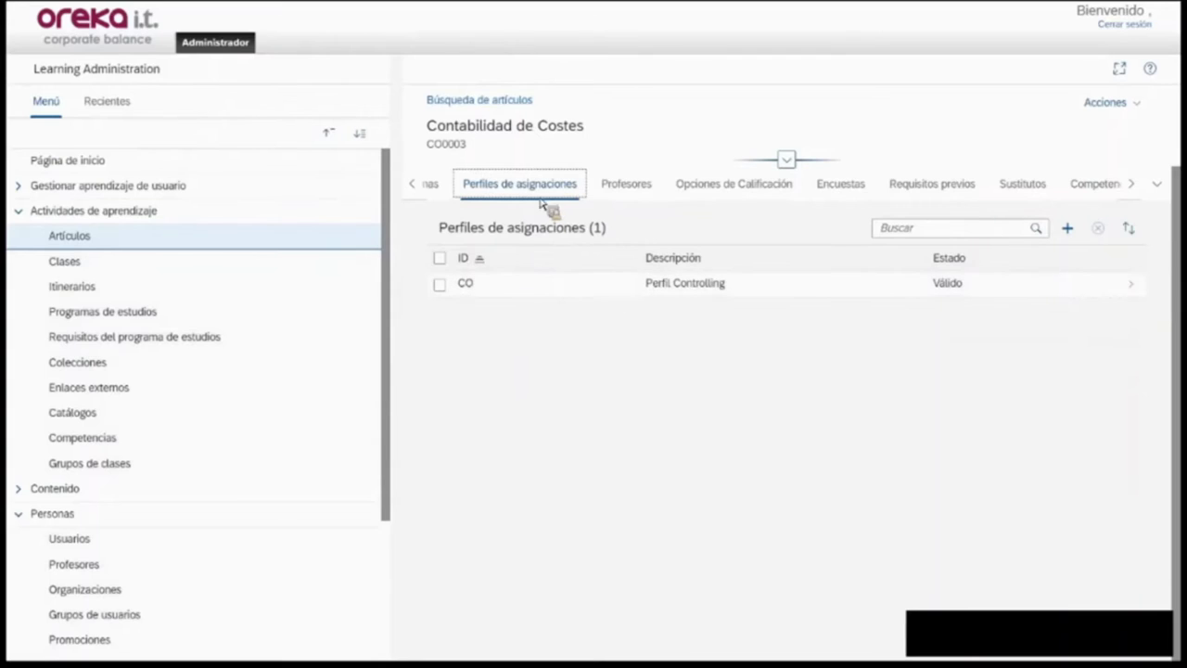
click(640, 190)
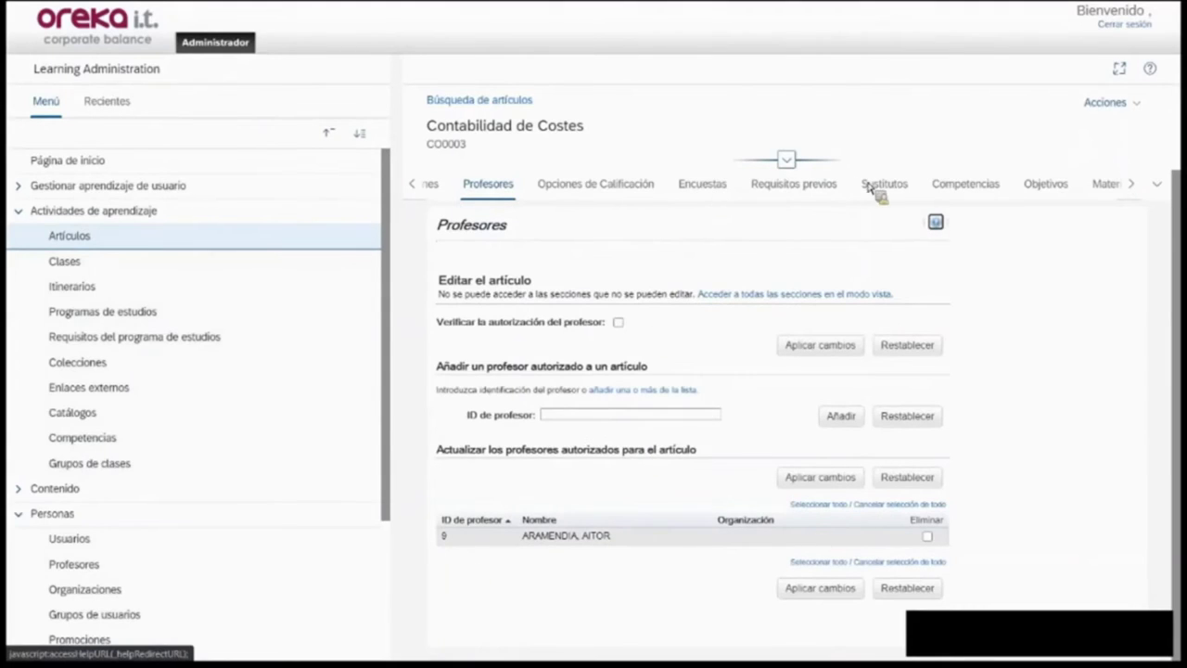
Look through the full list of sections available for the item without switching section.
click(1157, 183)
scroll(1107, 352, down, 3)
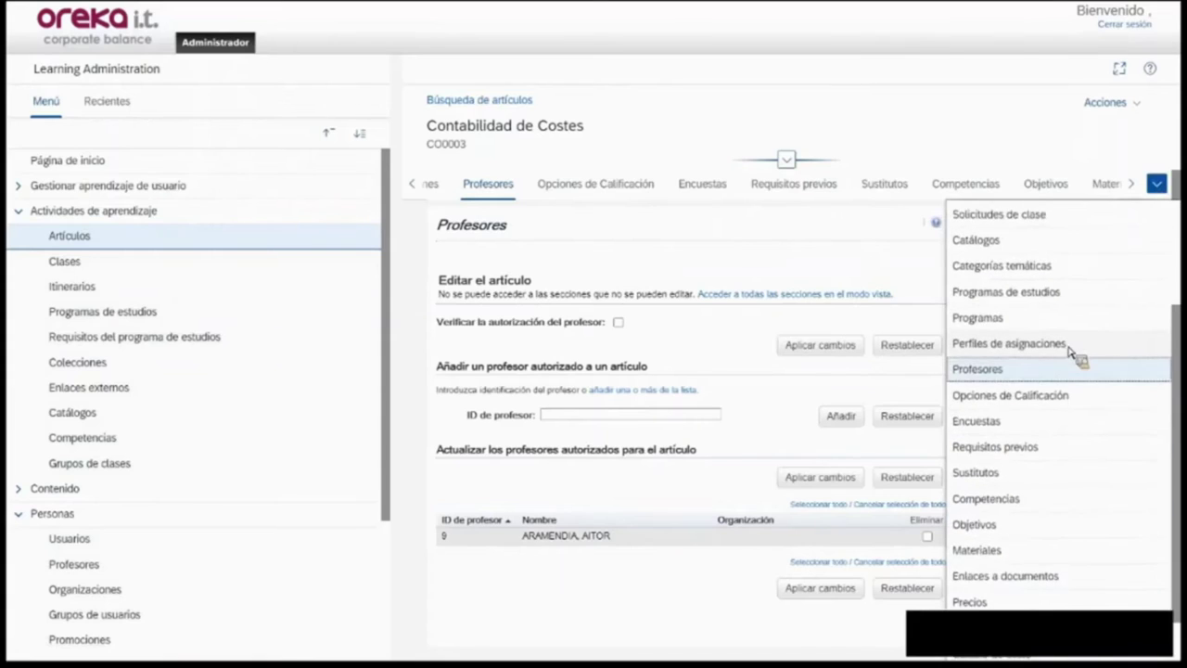
scroll(1045, 359, down, 1)
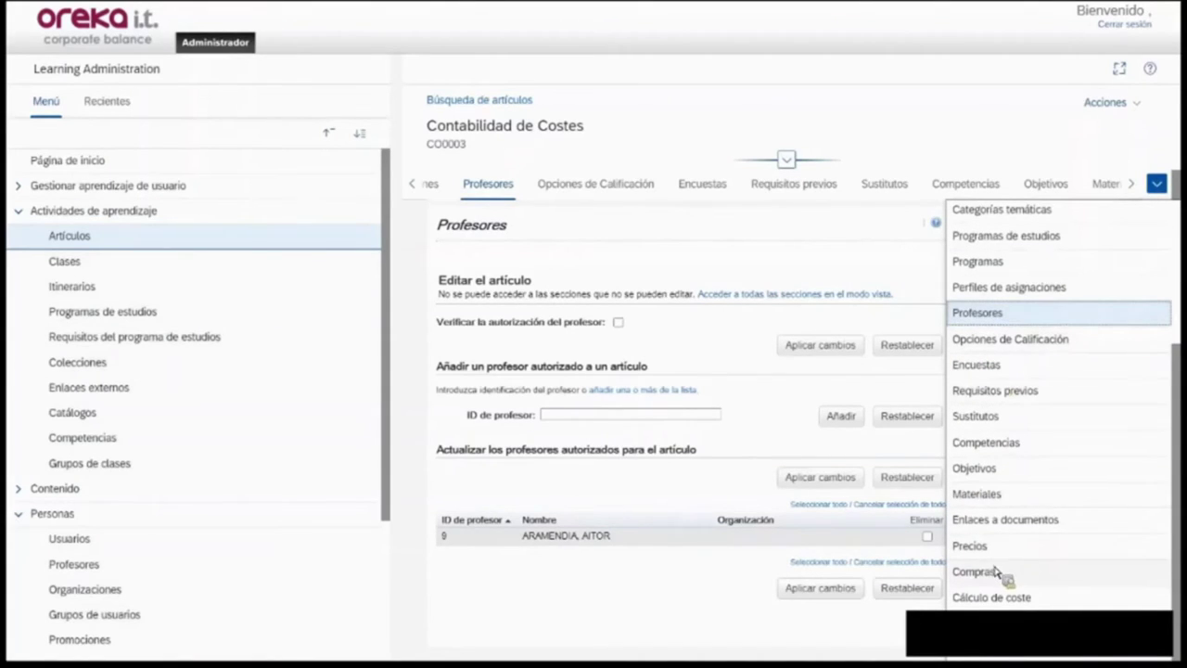
click(779, 53)
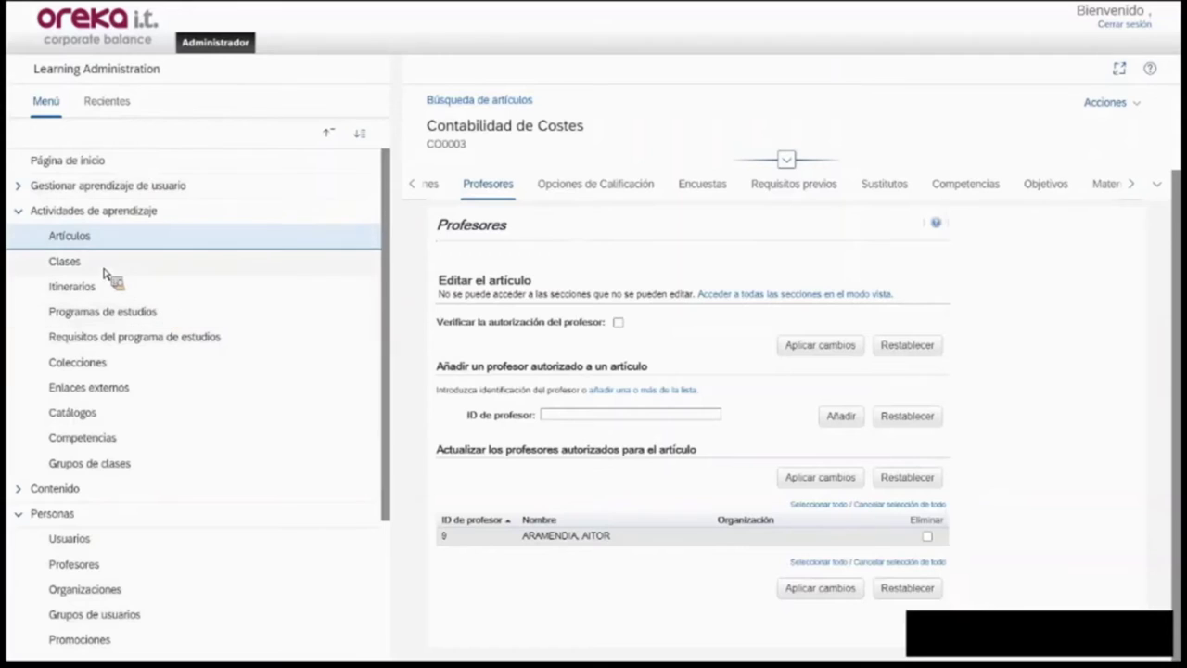
Start scheduling a new class for Contabilidad de Costes and check the facility and primary location options, leaving both empty.
scroll(670, 270, up, 2)
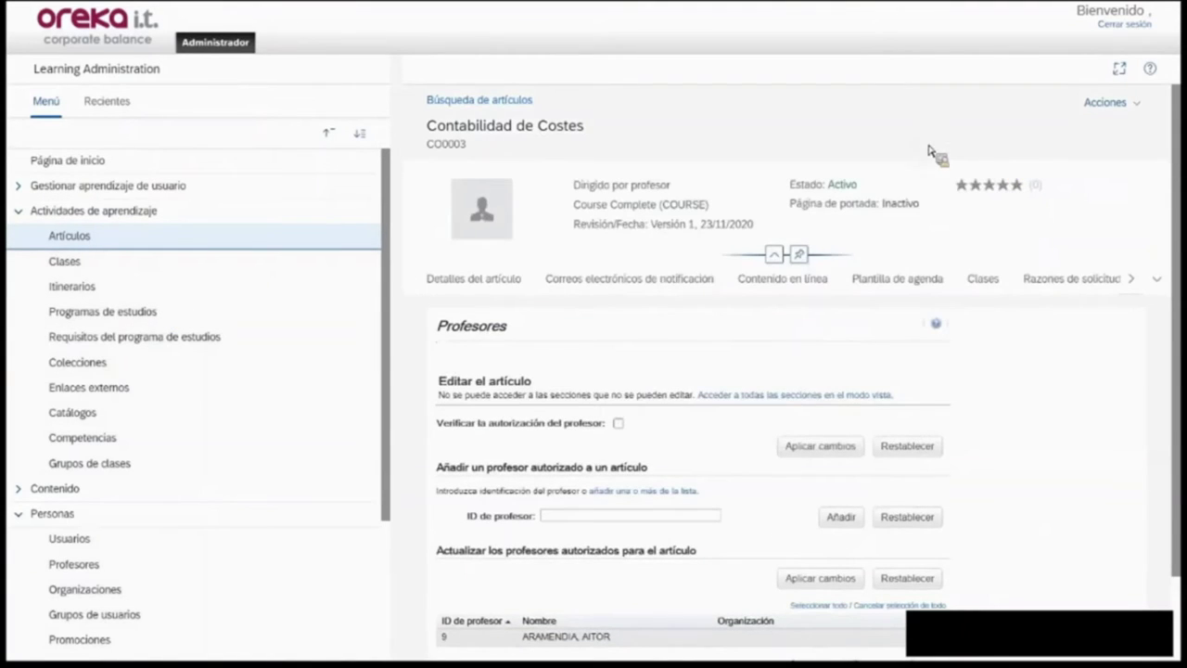
click(1137, 102)
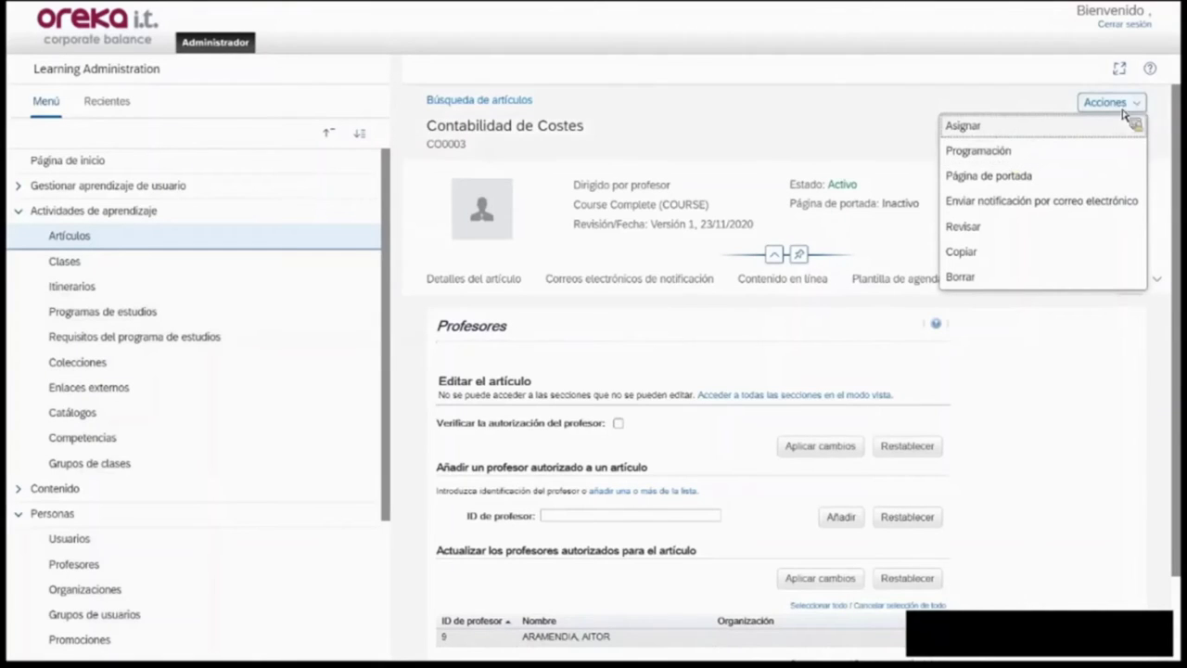
click(985, 153)
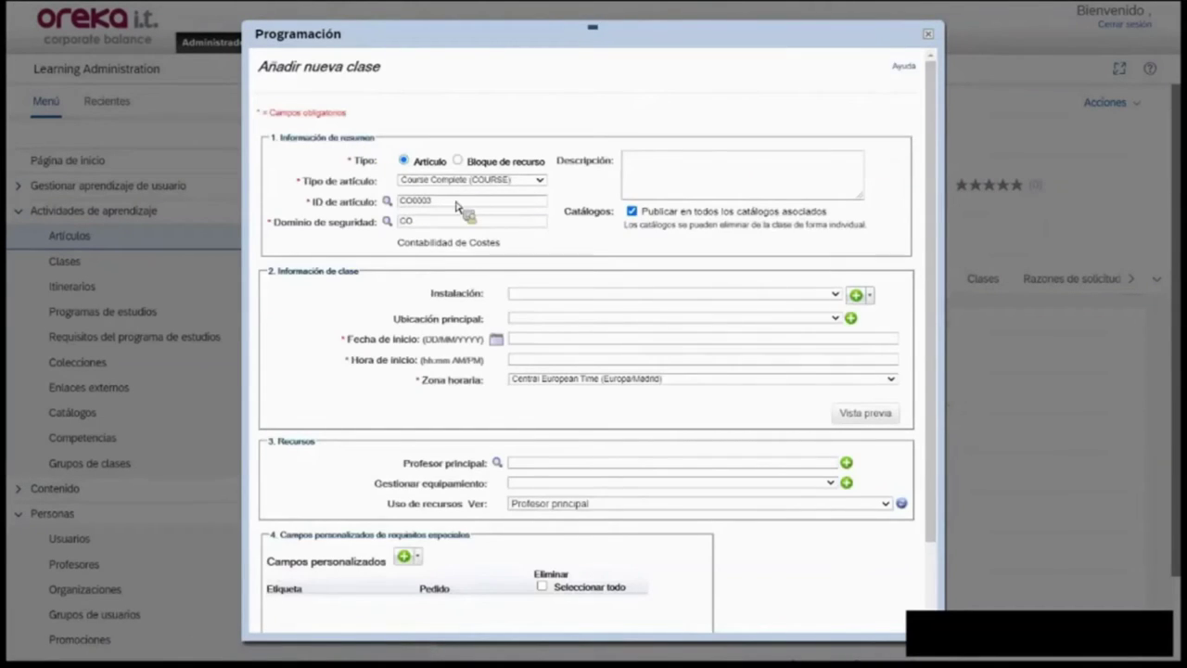
click(834, 294)
click(839, 304)
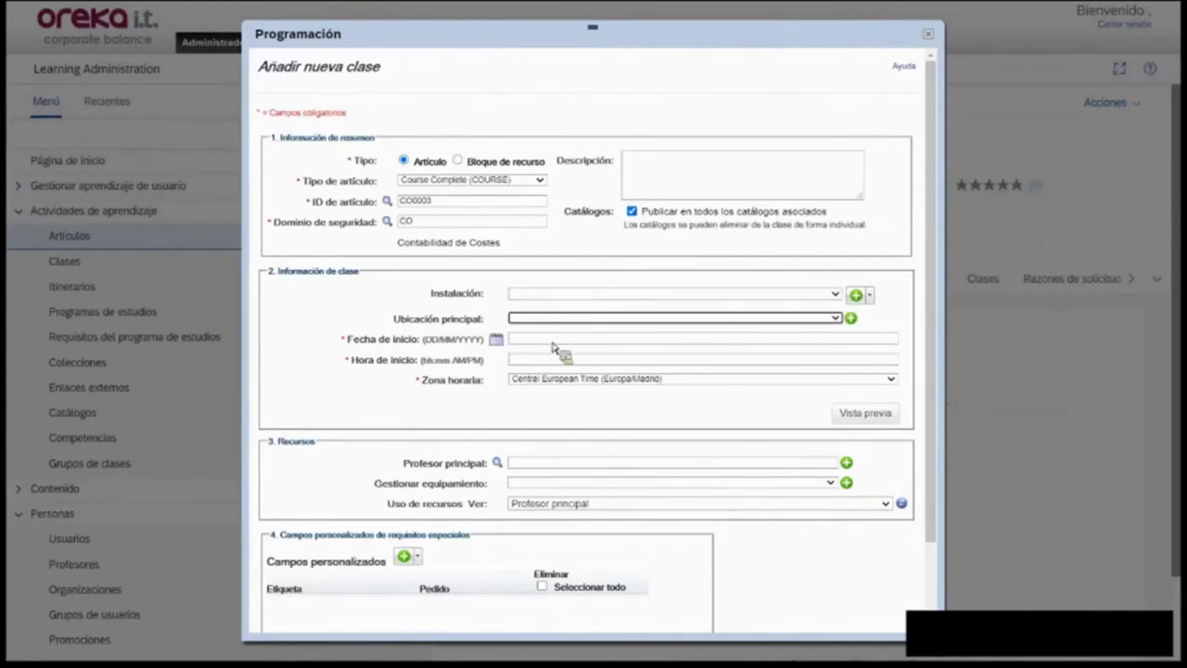
Set the new class to start on 30/11/2020 at 09:00 AM.
click(497, 340)
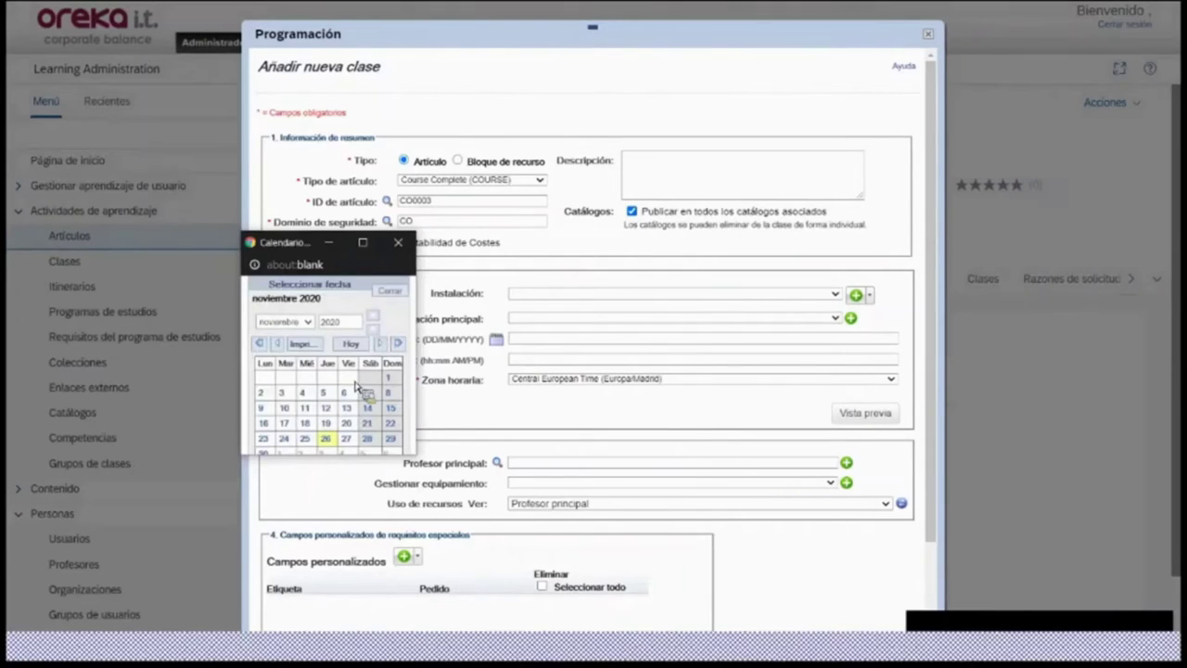
click(264, 453)
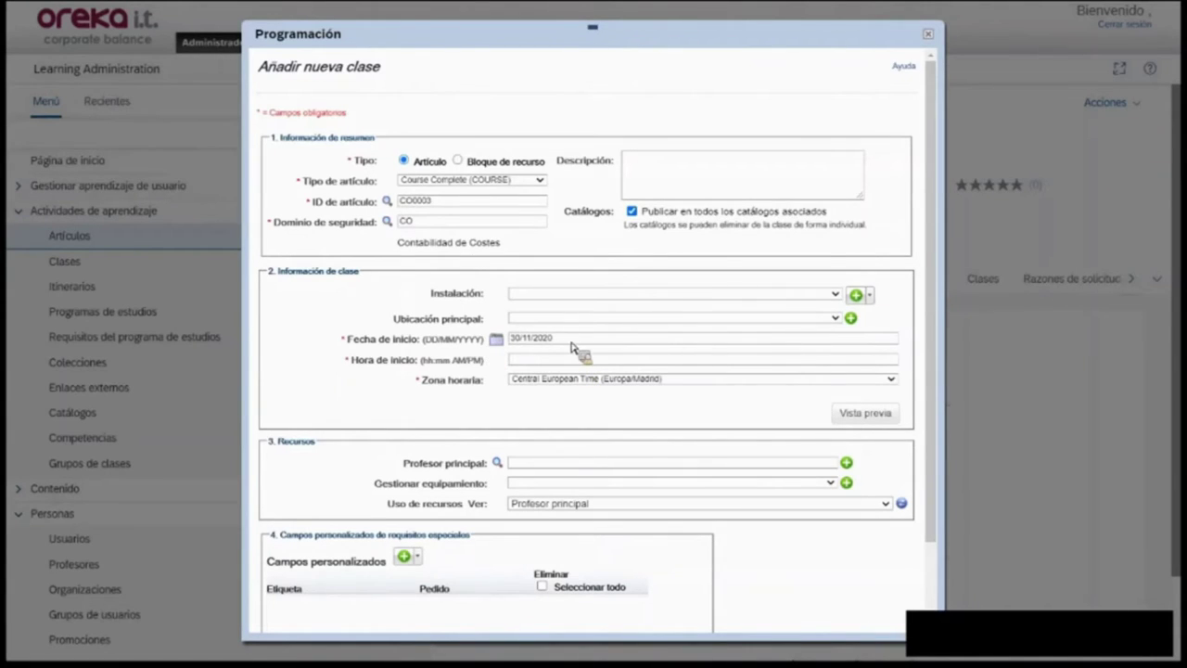
click(533, 361)
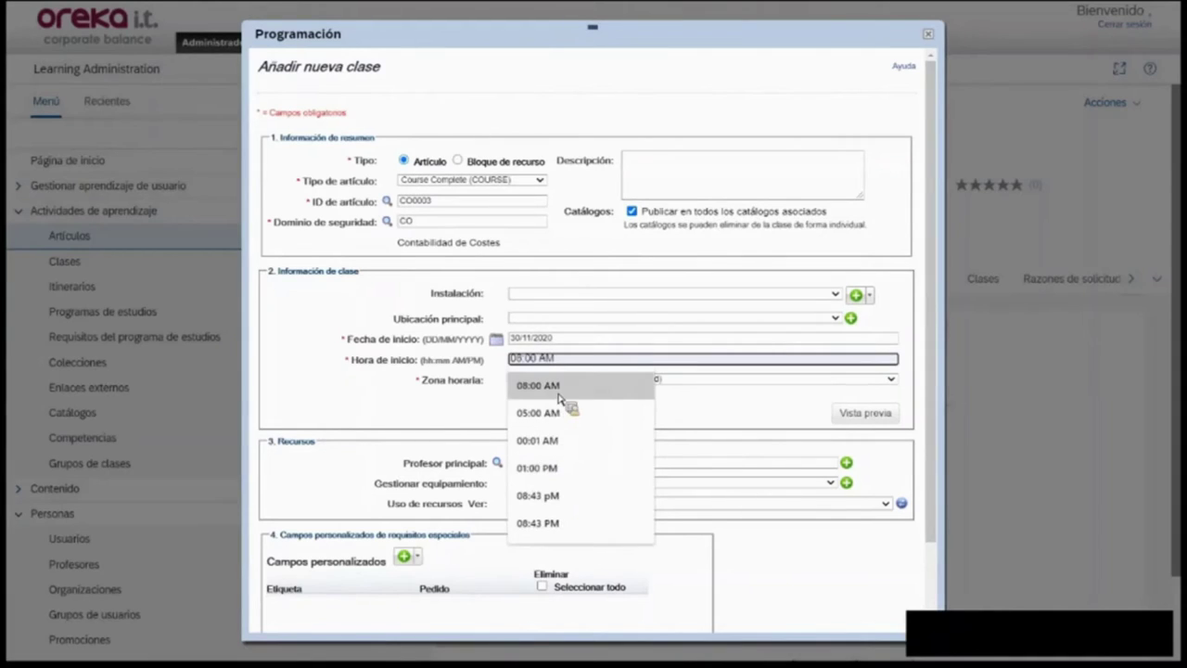
click(538, 384)
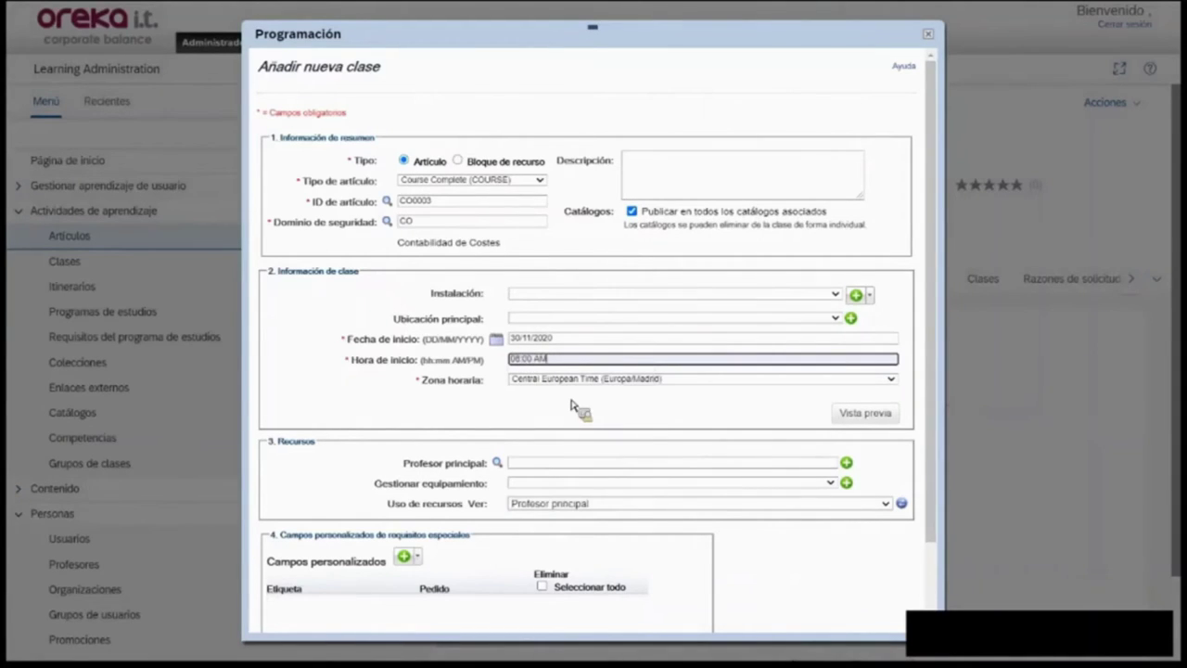
text(9)
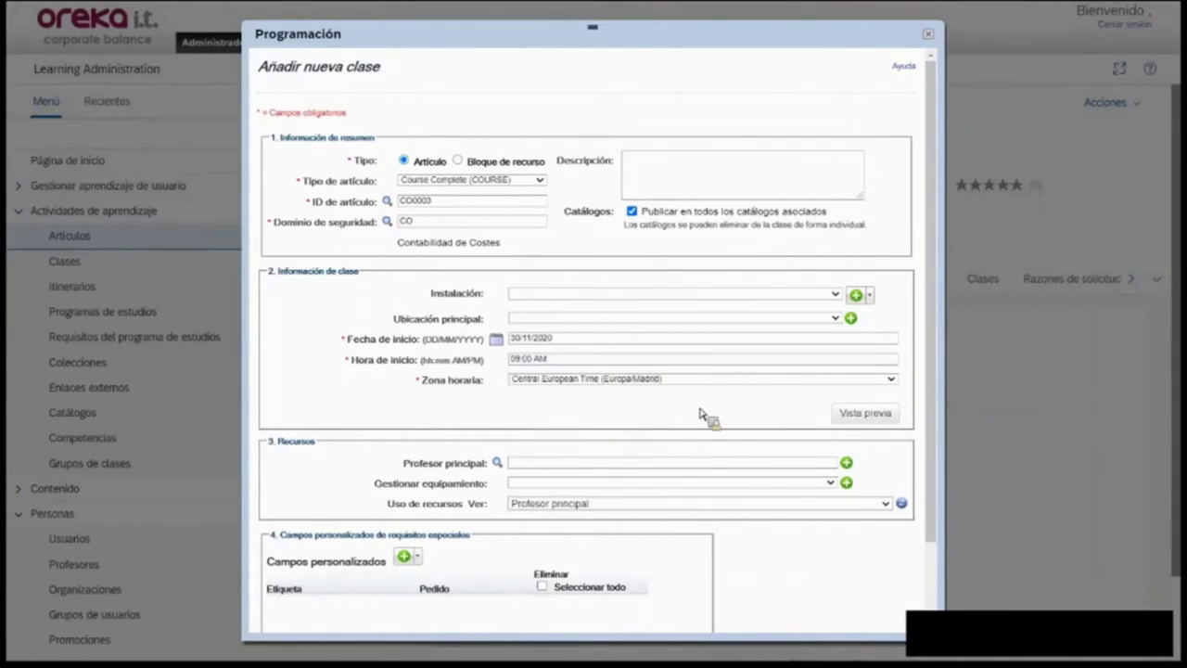
Add the item's authorized instructor as the class's primary instructor and review the scheduled sessions and the instructor's existing bookings.
scroll(596, 409, down, 1)
click(610, 390)
click(526, 410)
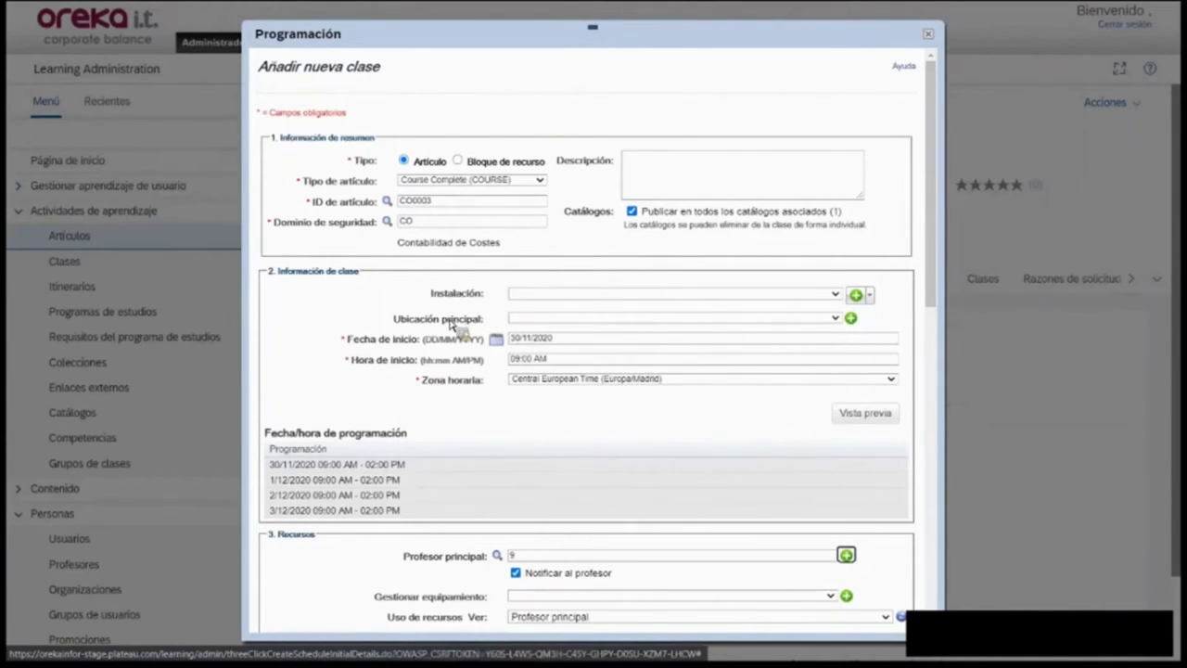
scroll(451, 321, down, 1)
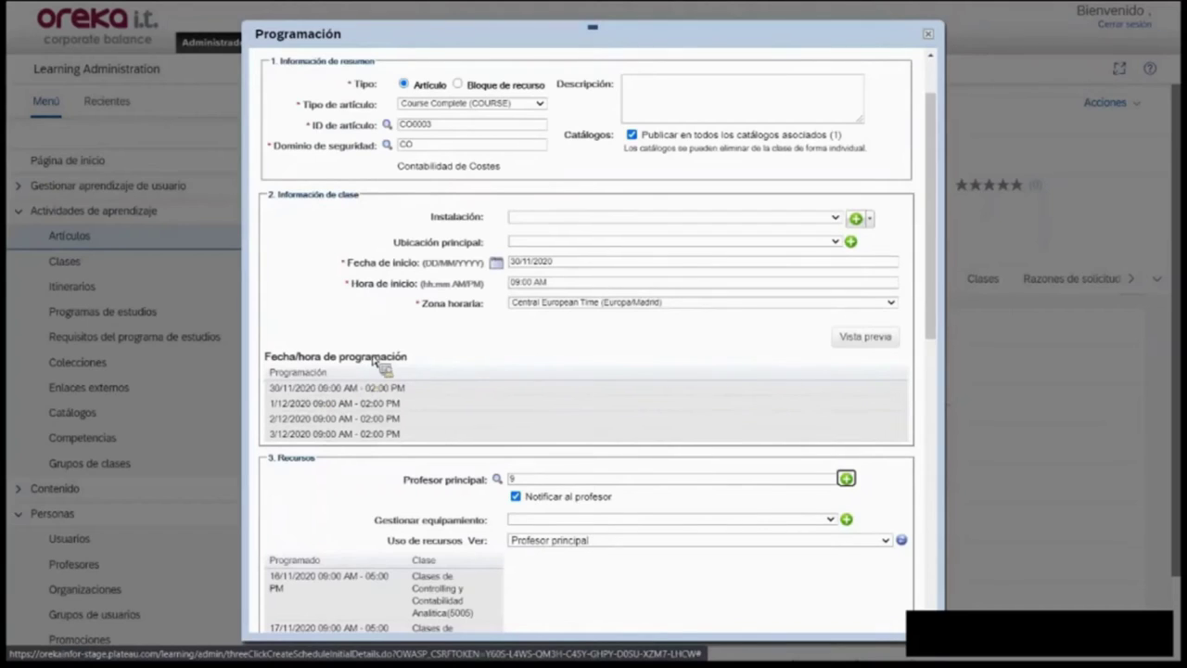
scroll(380, 390, down, 2)
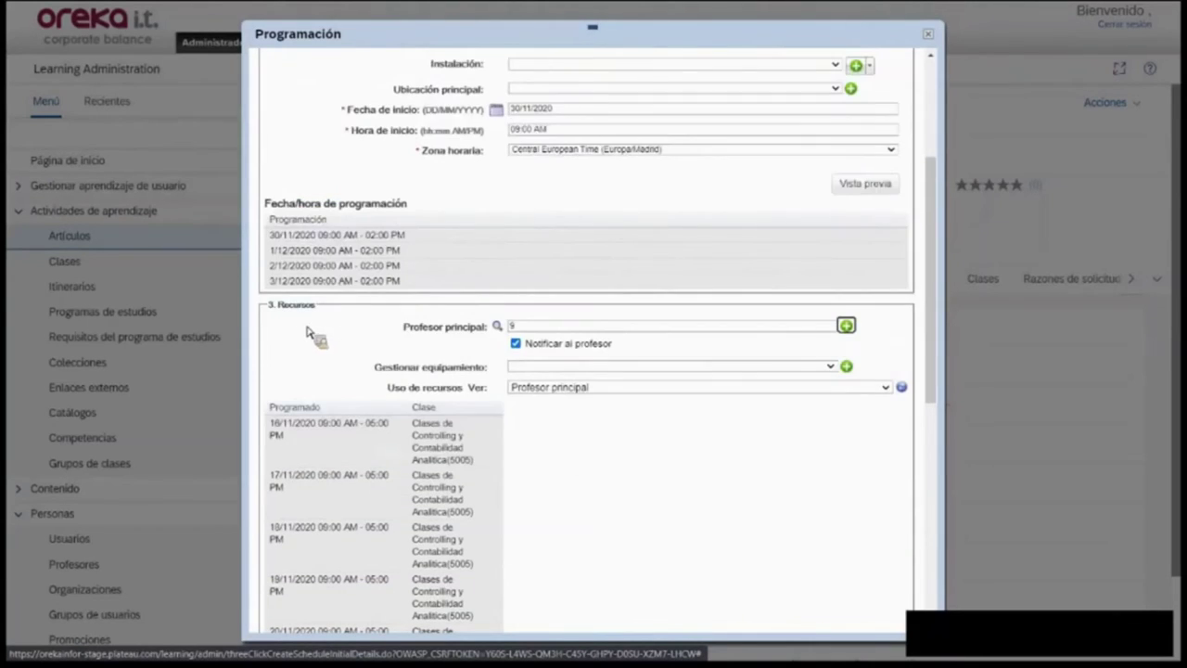
Review the scheduled session dates and check the equipment options for the new class, leaving the equipment empty.
scroll(315, 335, up, 1)
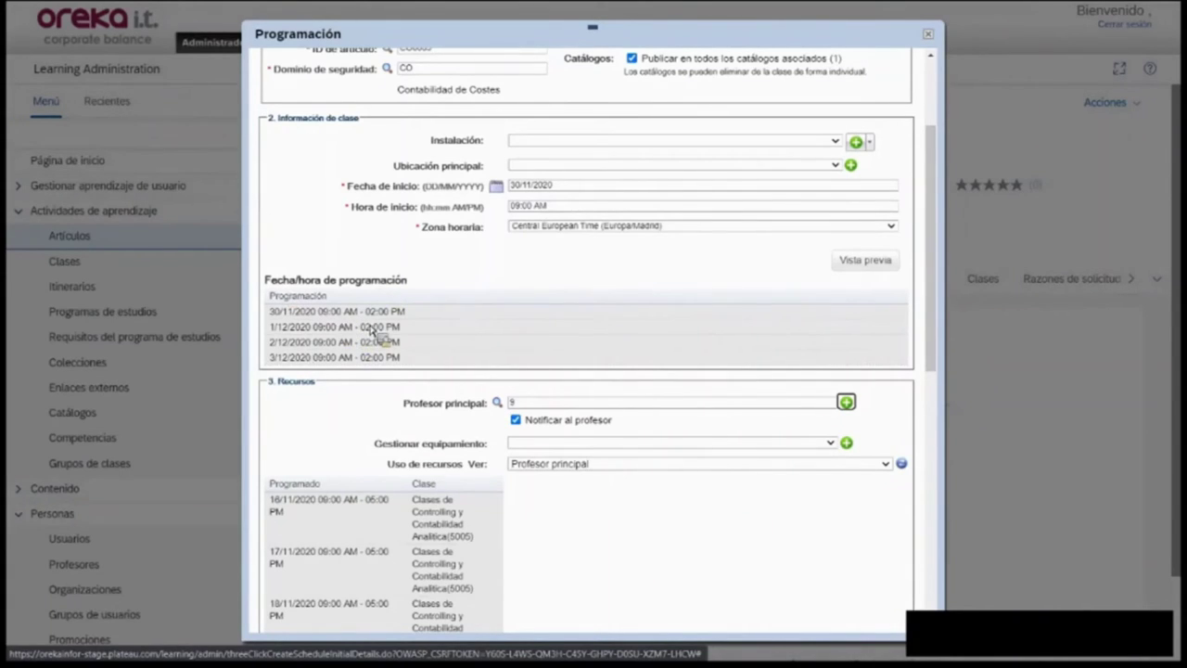
scroll(407, 304, down, 1)
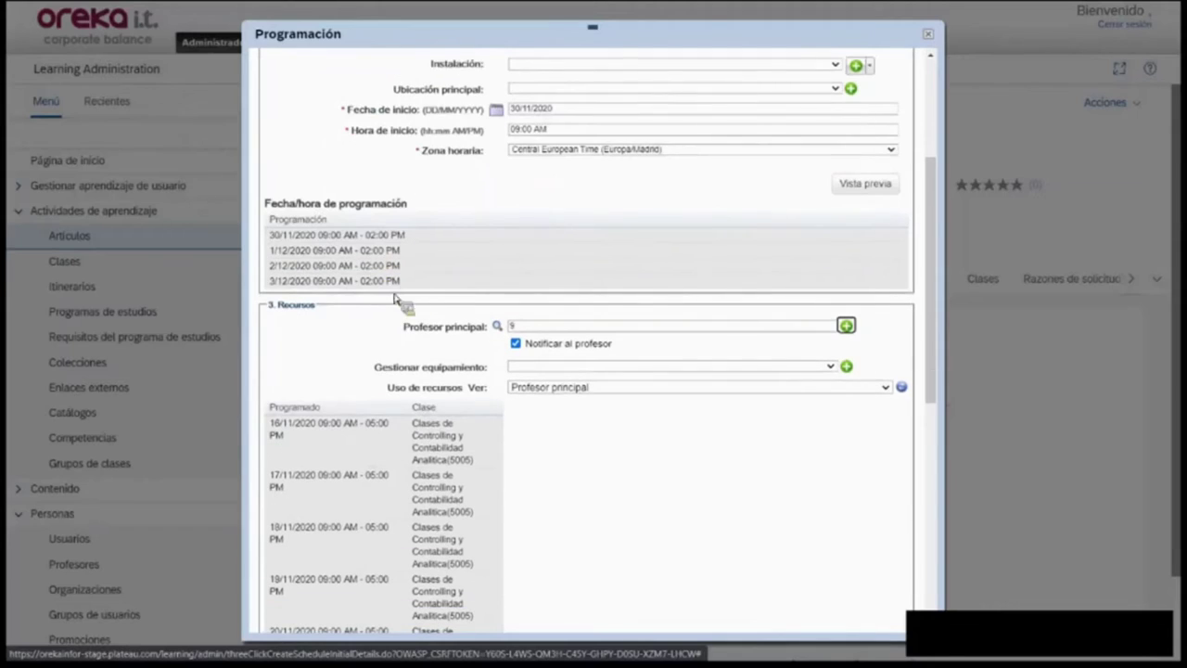
scroll(341, 353, down, 2)
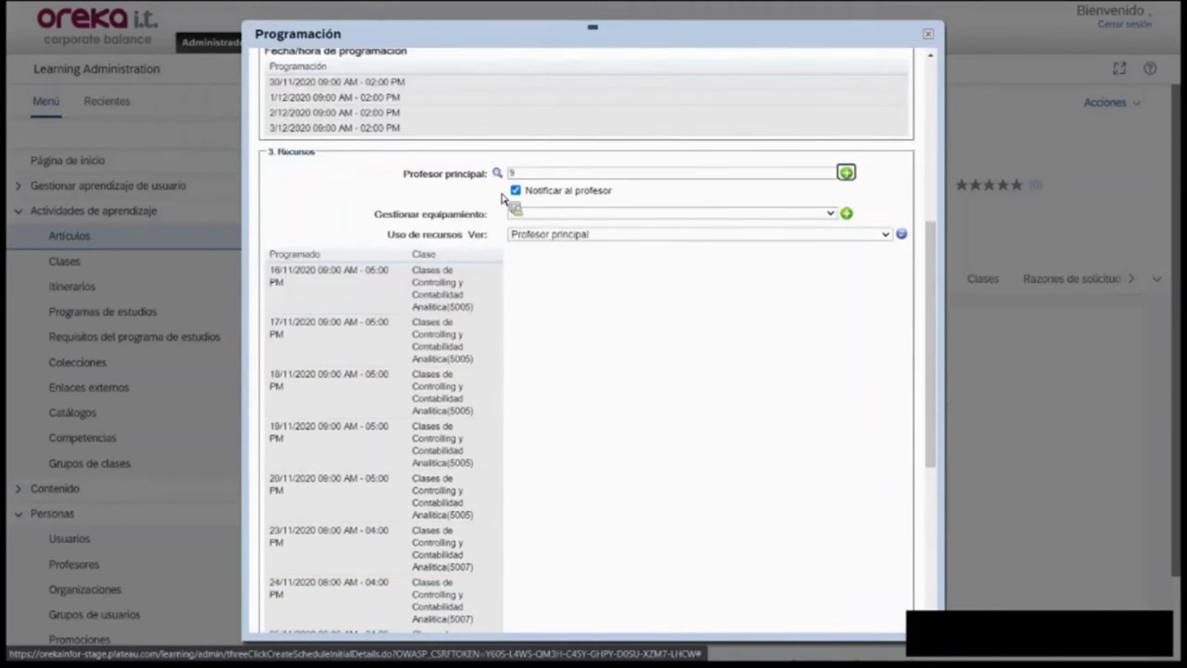
click(831, 214)
click(832, 213)
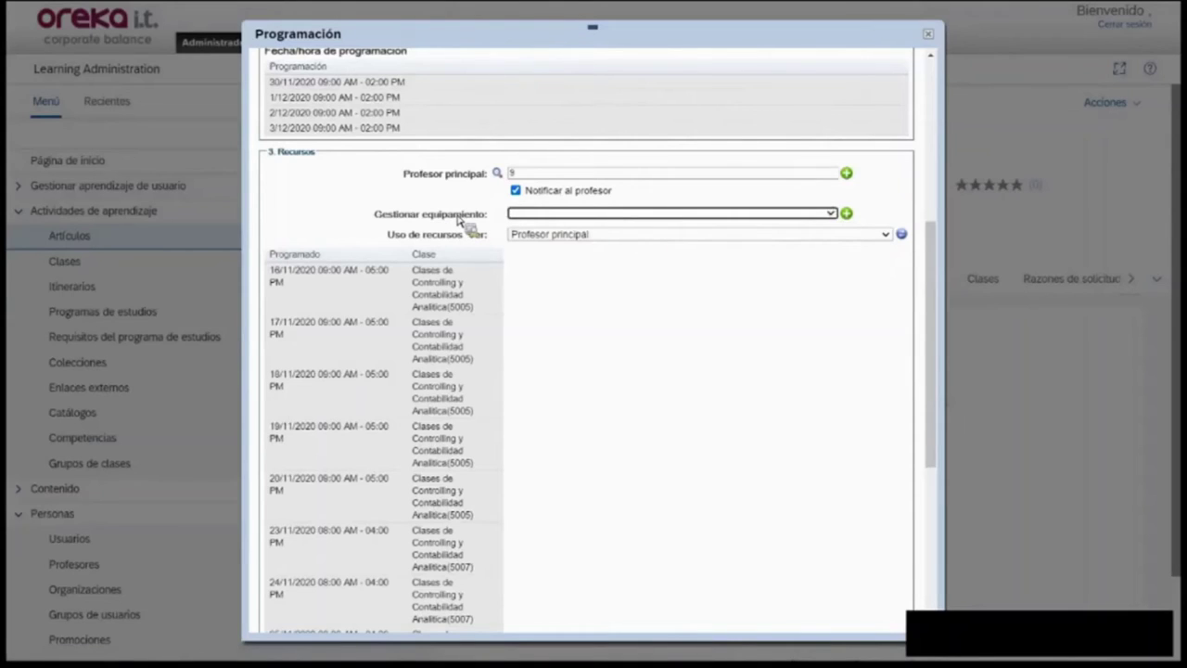
Turn off the instructor notification, leave the custom fields empty and save the new Contabilidad de Costes class.
click(517, 192)
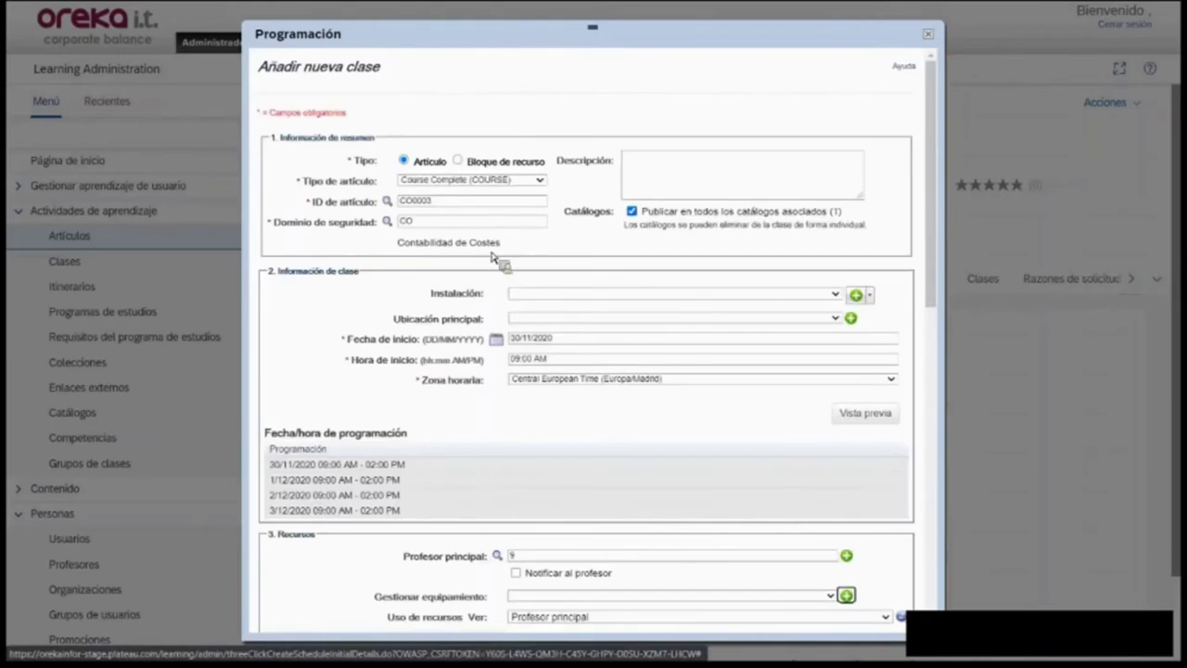
scroll(510, 289, down, 3)
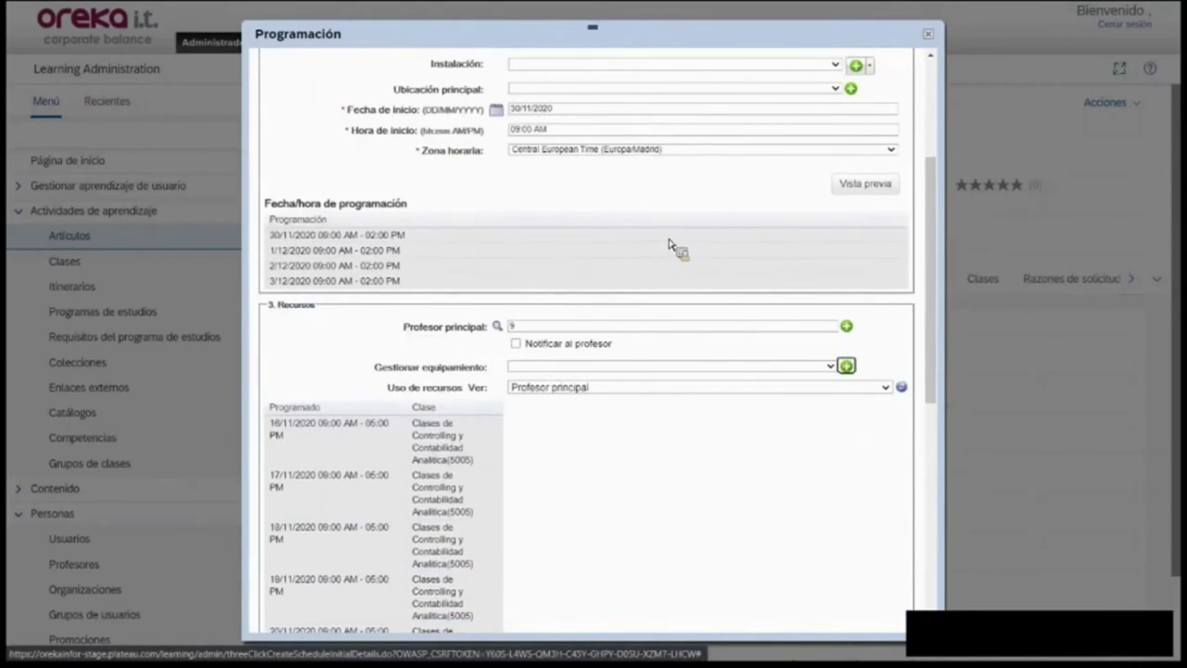
scroll(588, 262, down, 10)
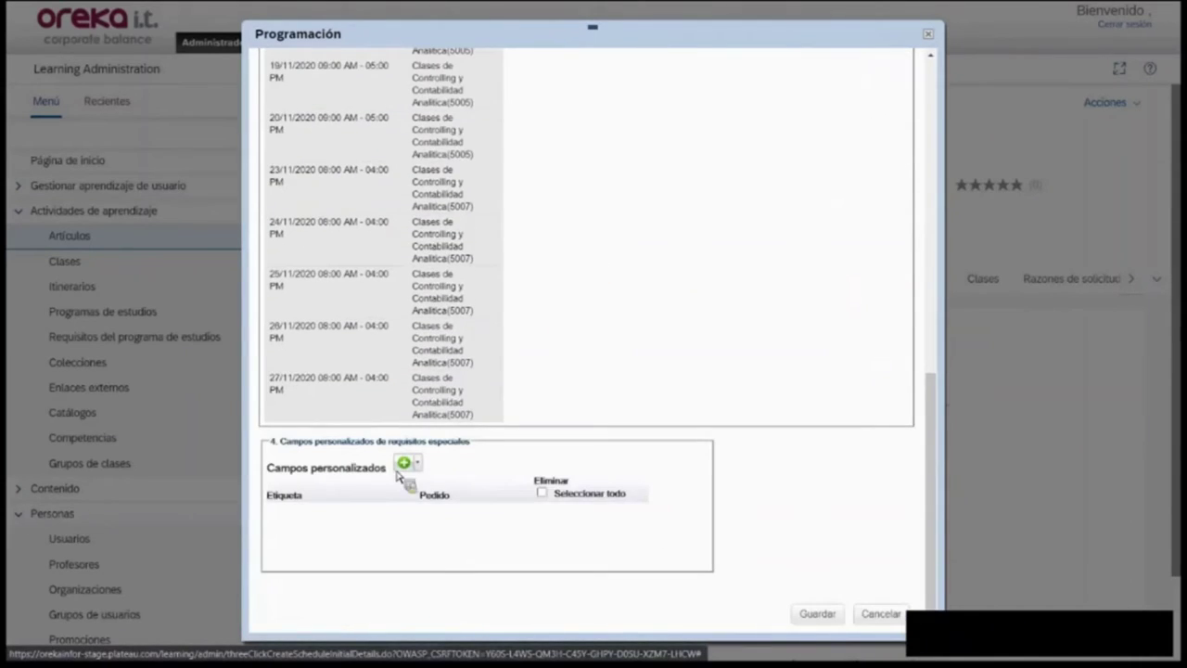
click(818, 614)
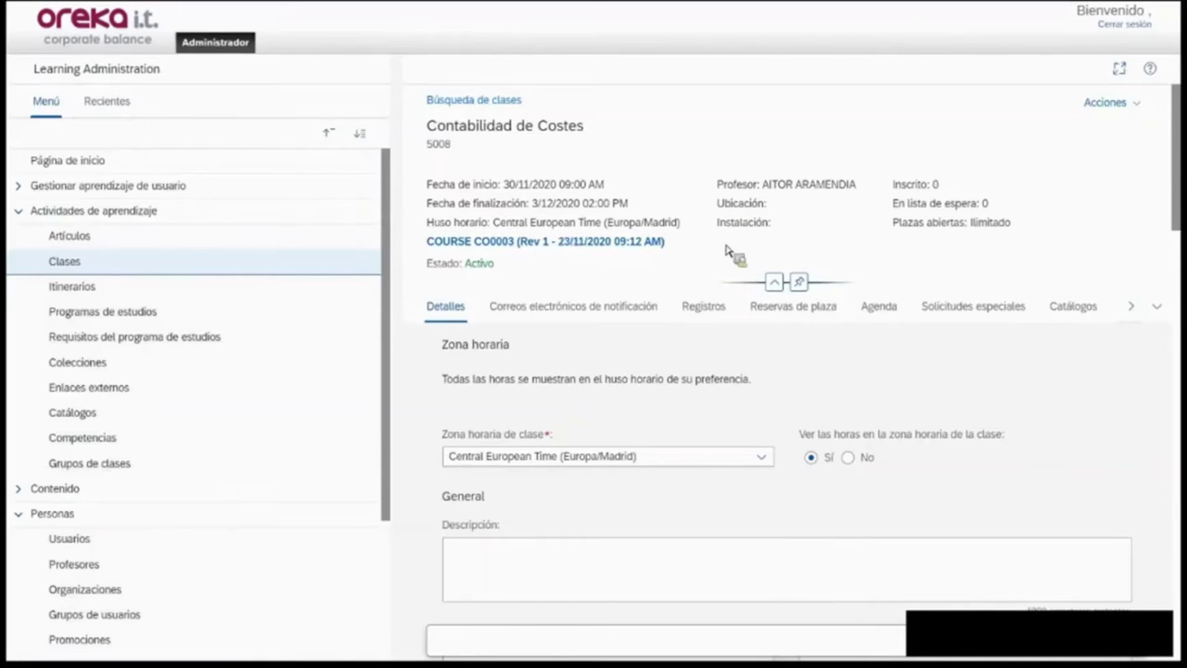
Review the saved class's agenda of daily sessions and look over its available actions without running any.
click(882, 312)
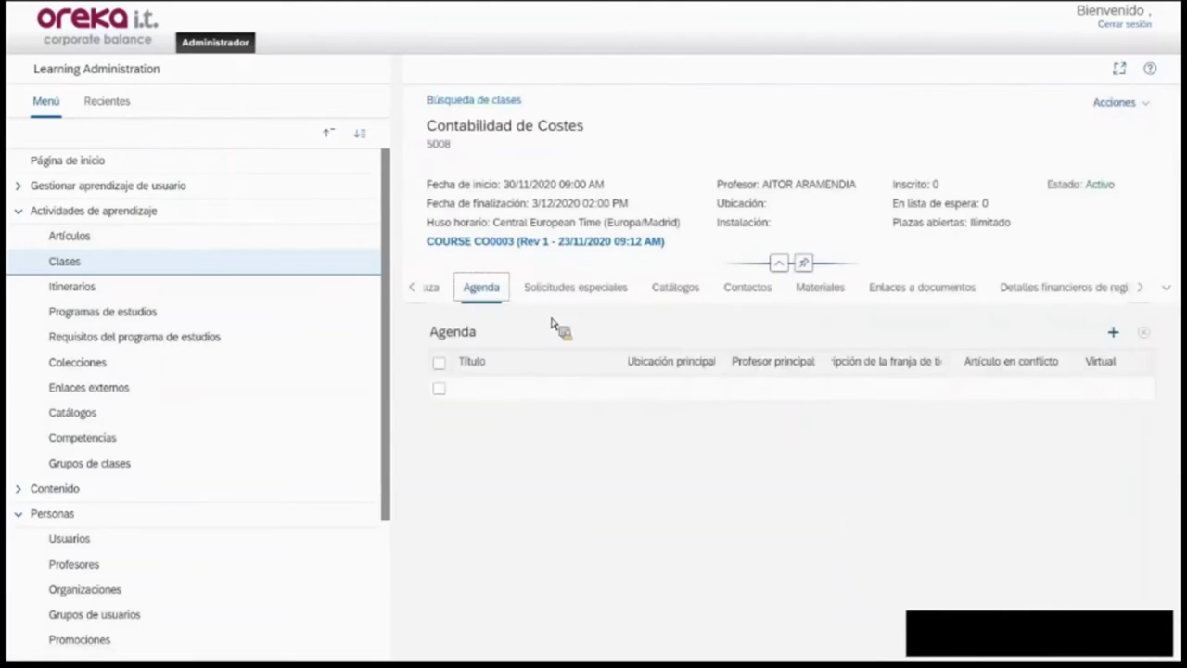
scroll(559, 381, down, 1)
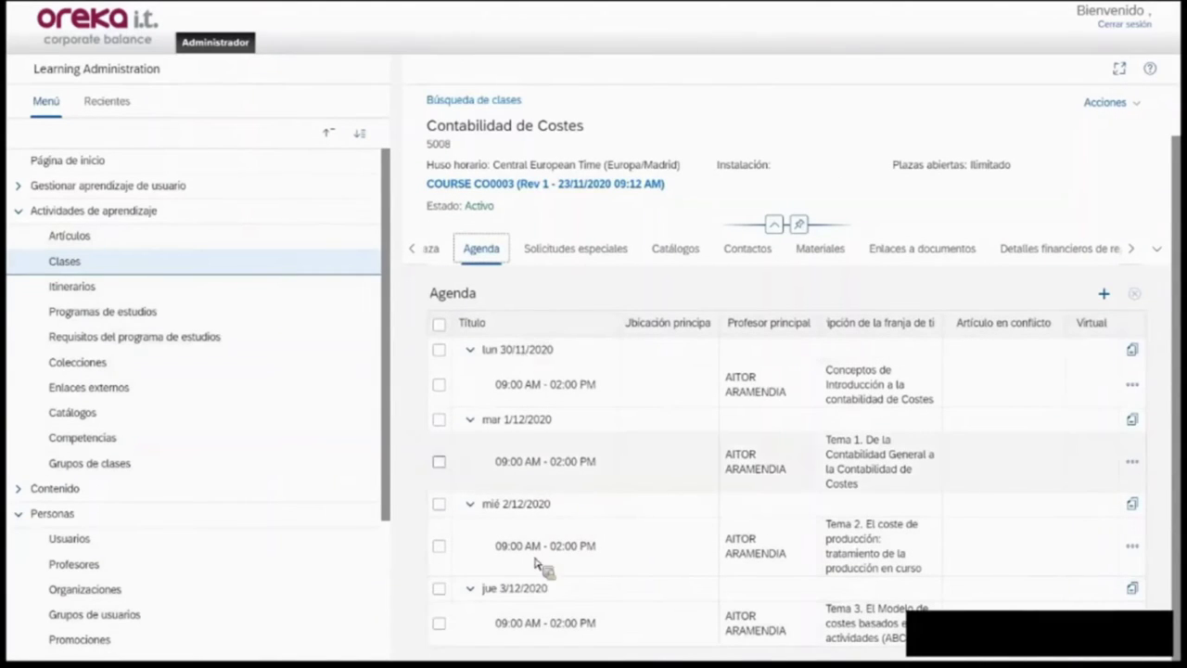
scroll(468, 343, up, 1)
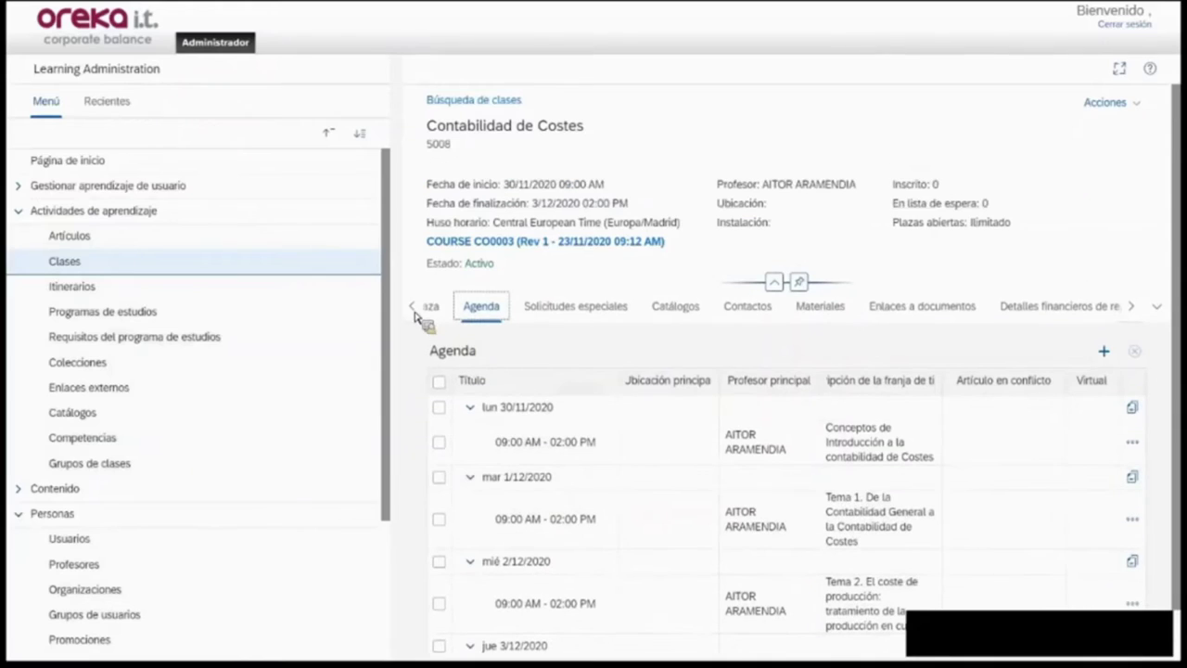
click(412, 308)
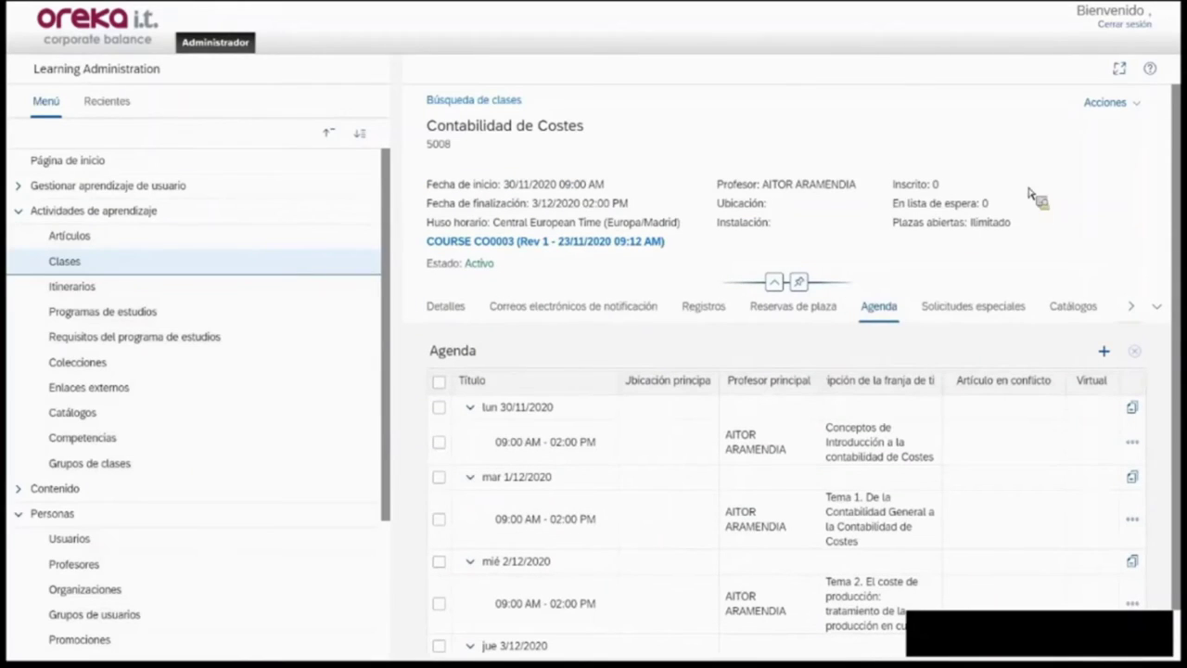
click(1144, 112)
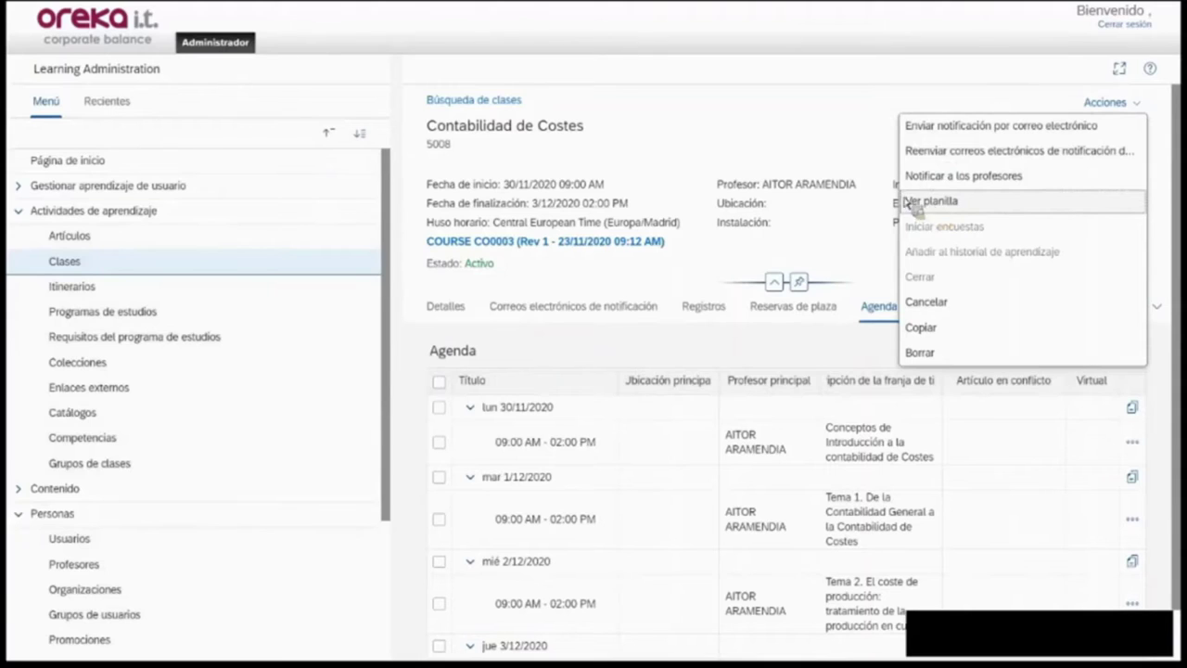
click(278, 134)
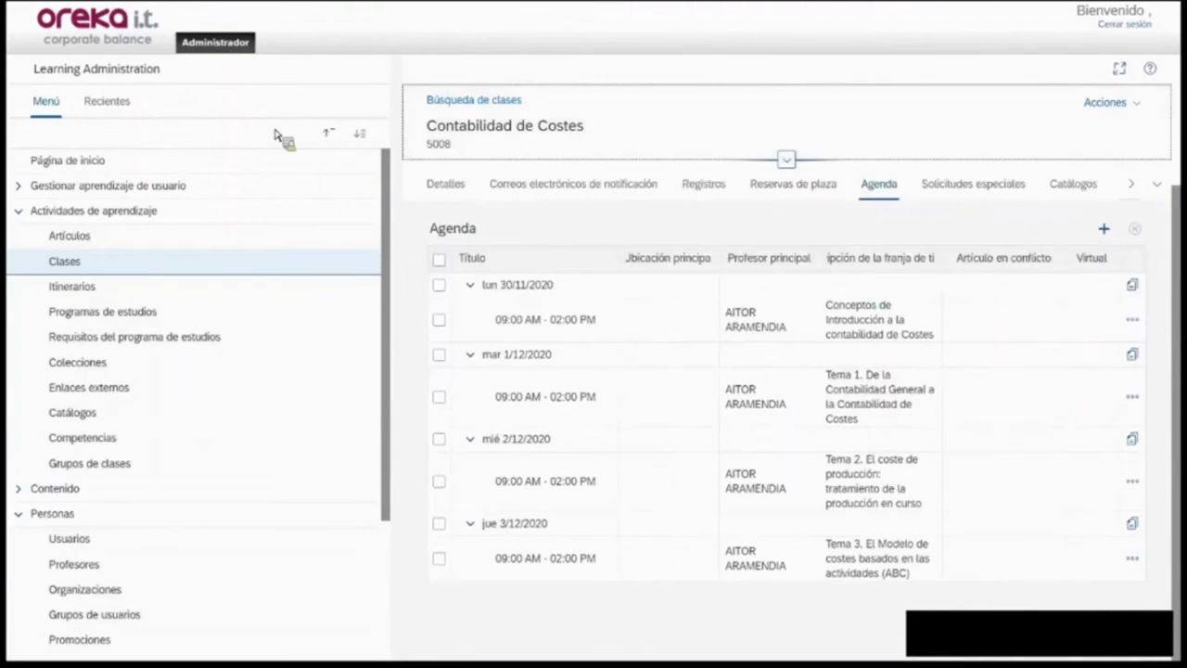
Search the active classes with the default criteria and open the registrations of the Contabilidad de Costes class.
click(85, 265)
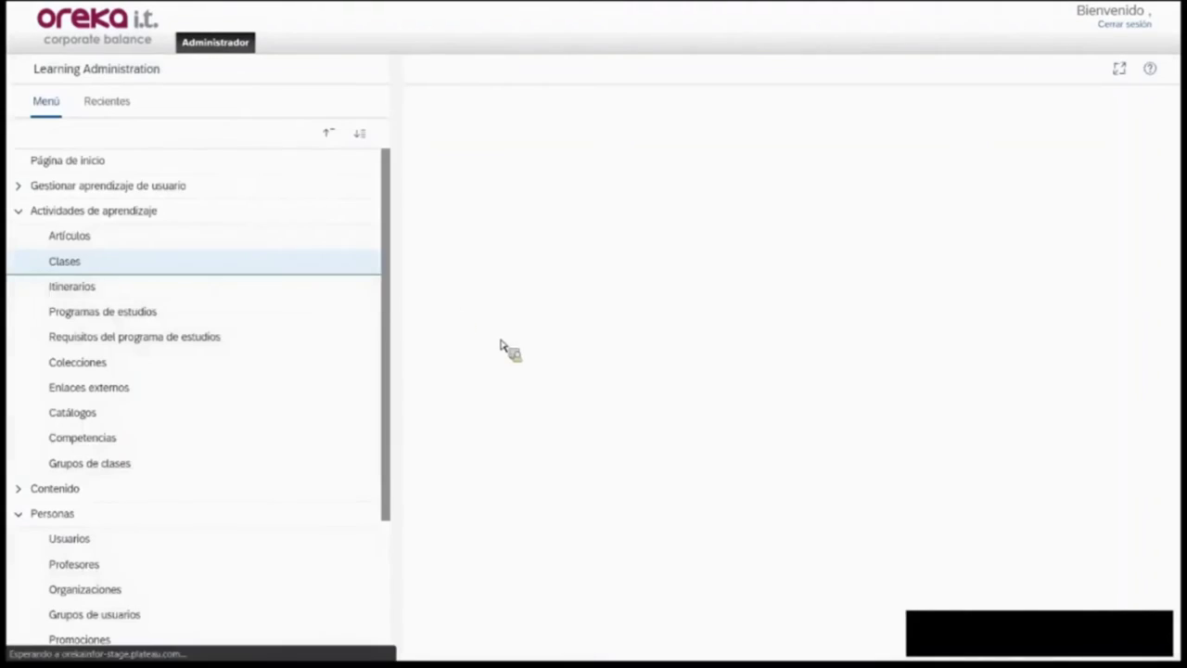
click(733, 508)
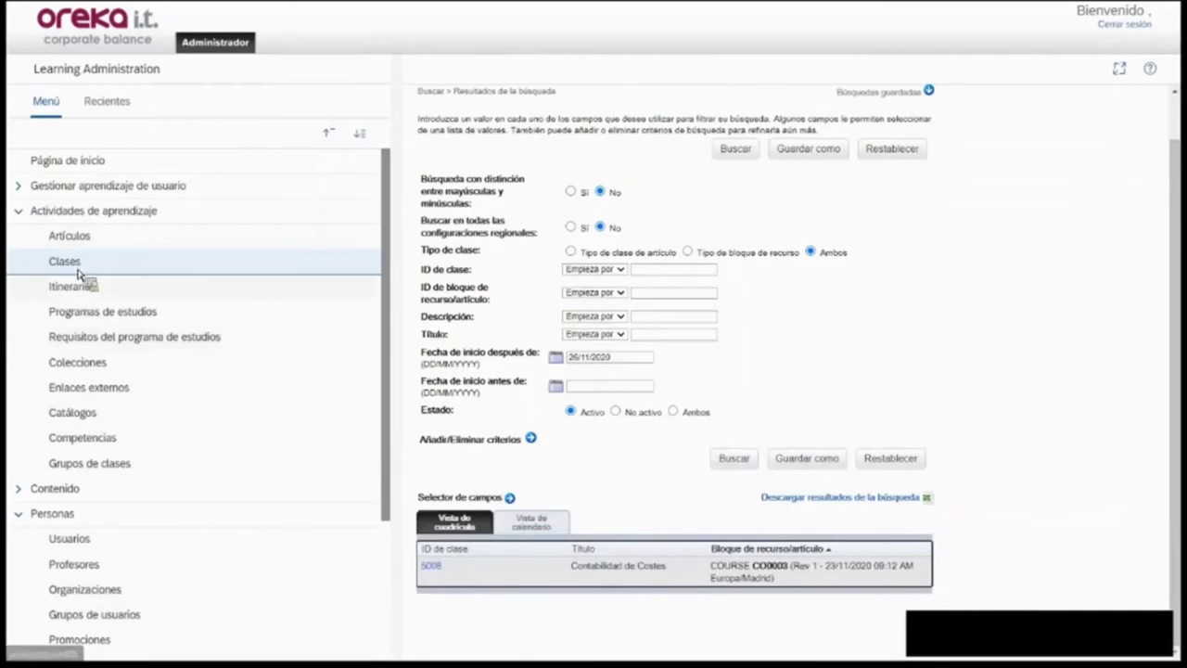
click(432, 567)
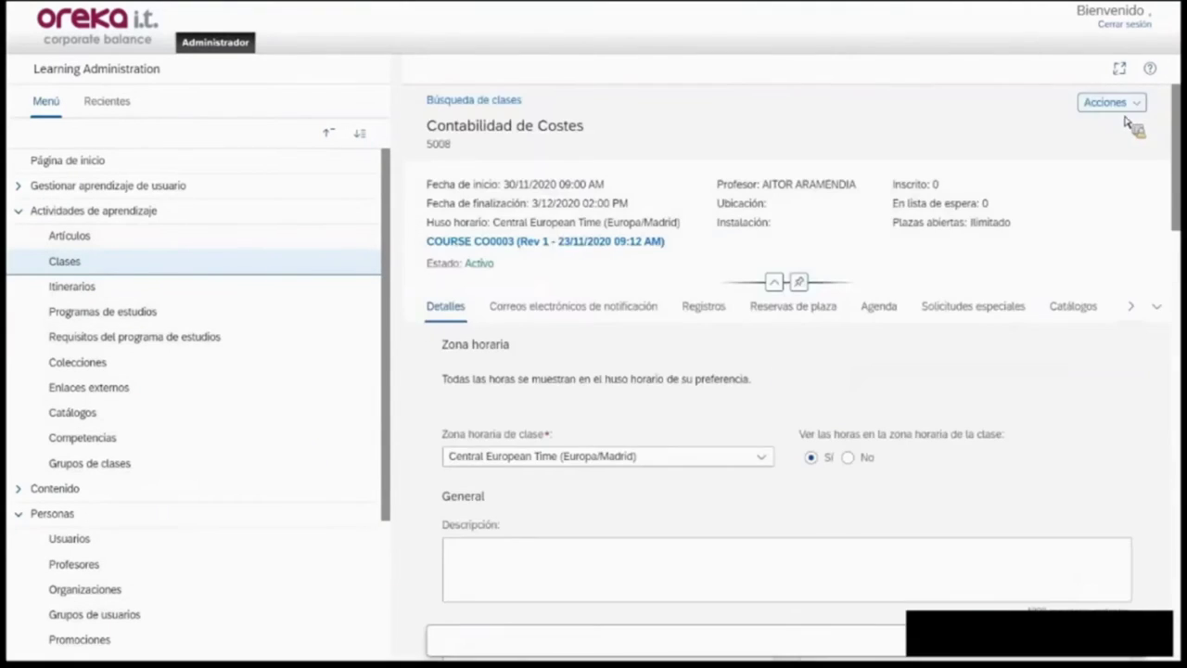
click(705, 307)
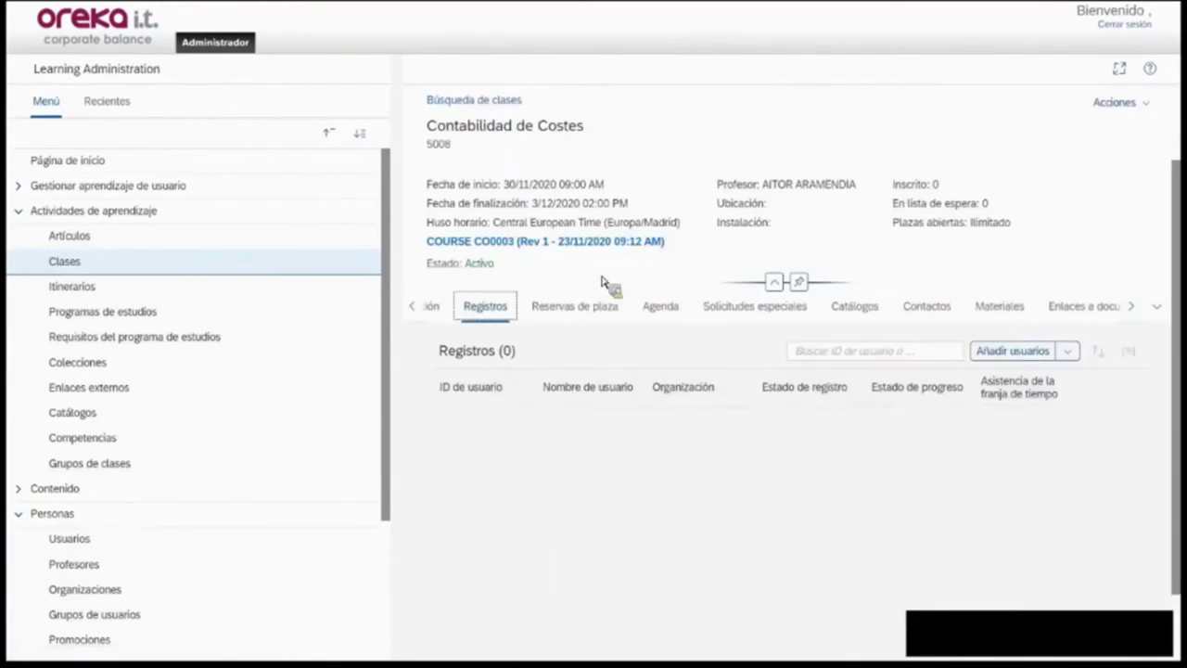
Start adding users to the class, search all active users without filters and browse to the third page of results.
click(1054, 334)
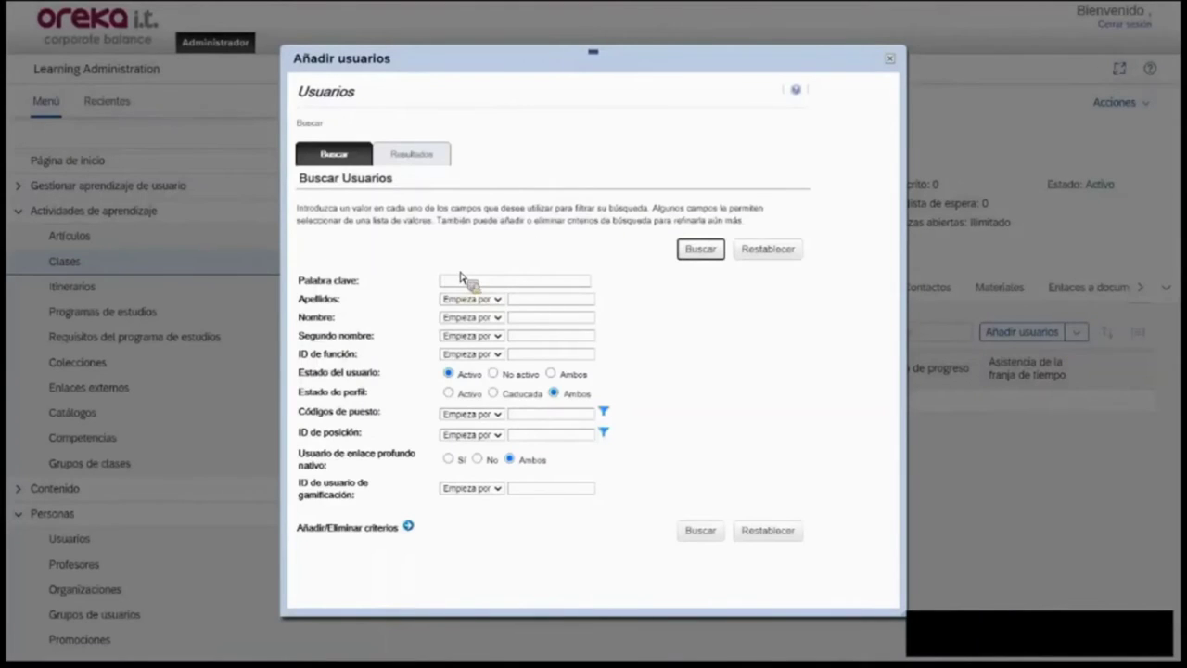
click(697, 534)
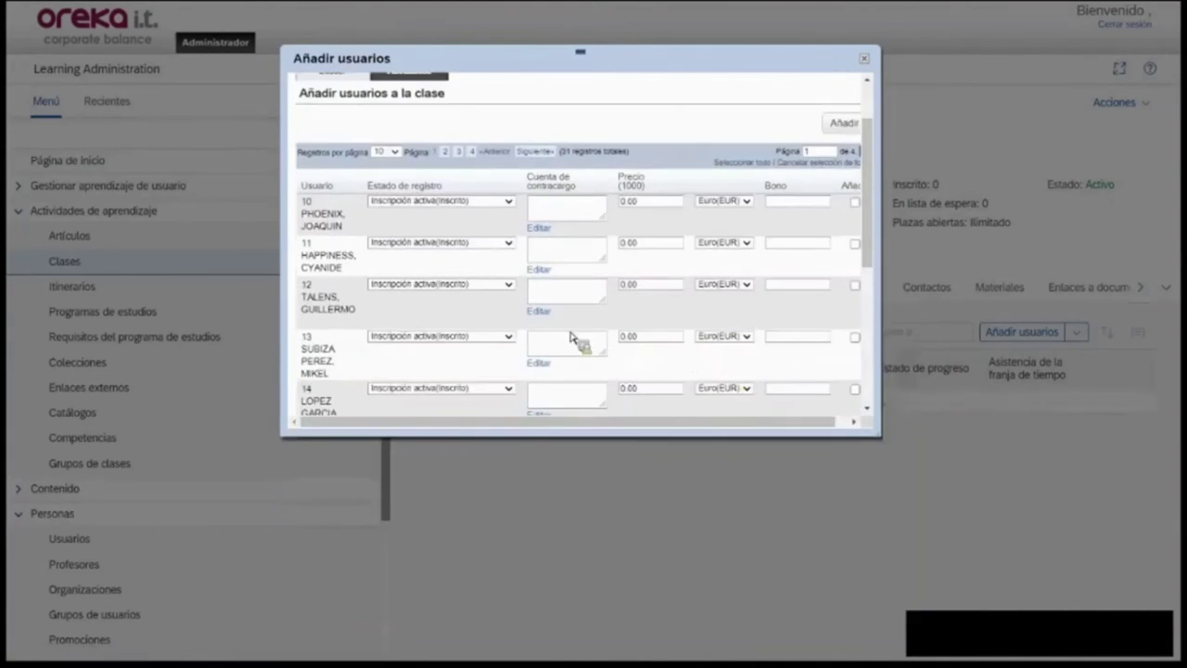
scroll(486, 264, down, 10)
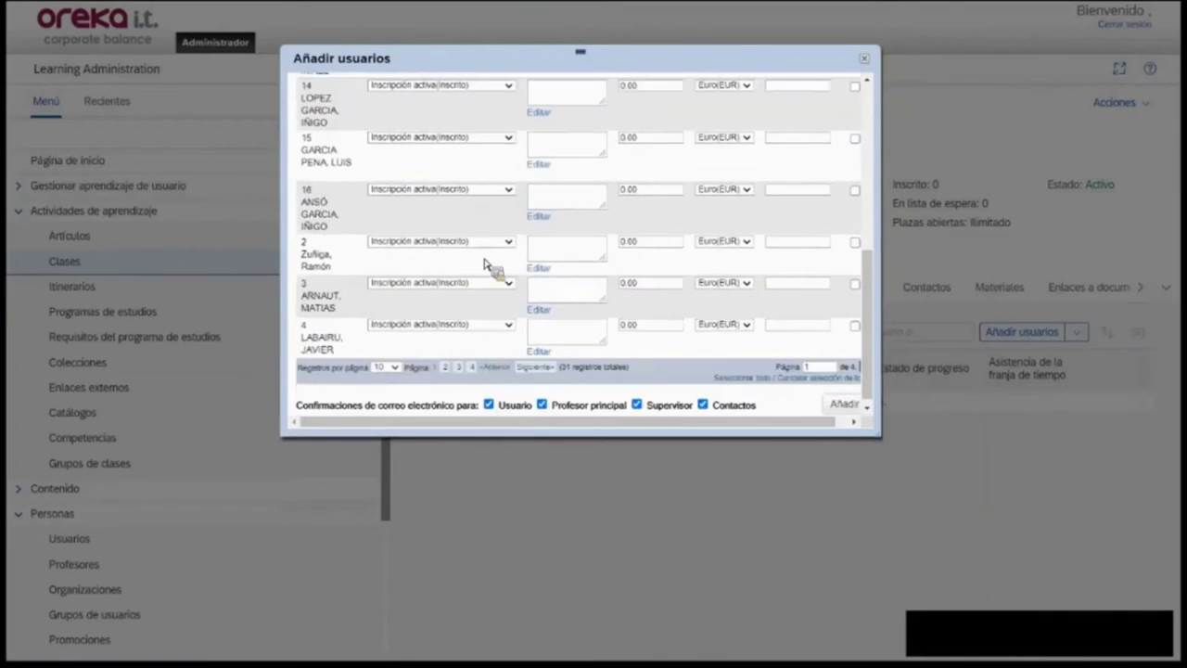
scroll(588, 382, down, 1)
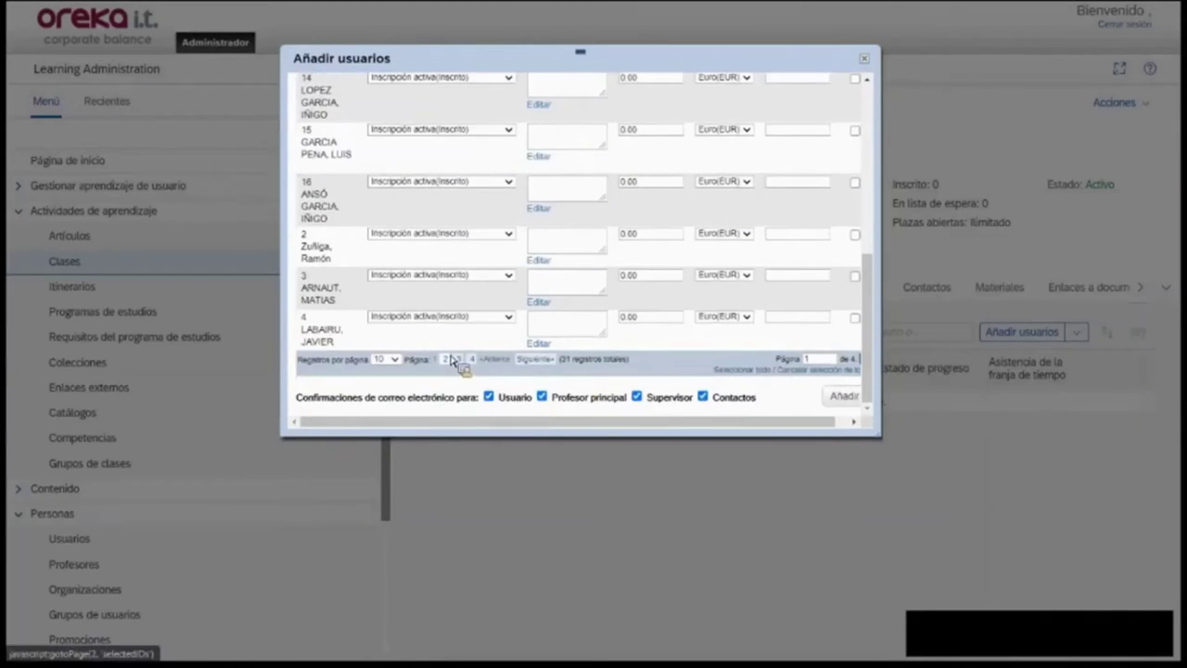
click(451, 360)
scroll(504, 300, down, 10)
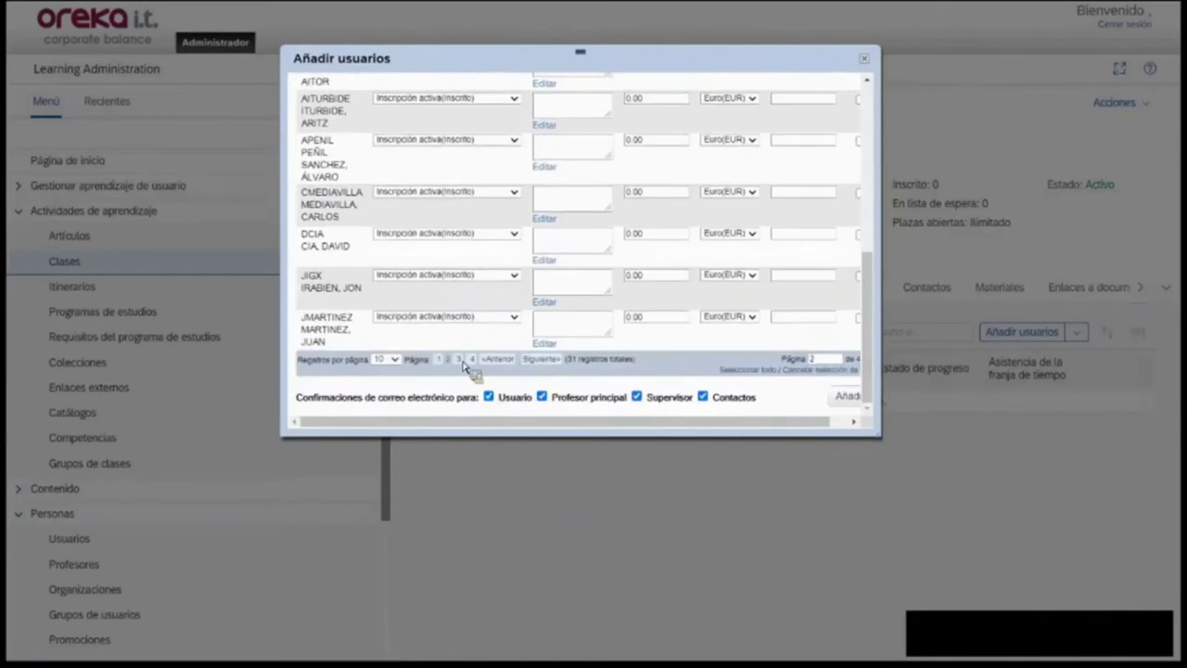
click(464, 360)
scroll(482, 297, down, 5)
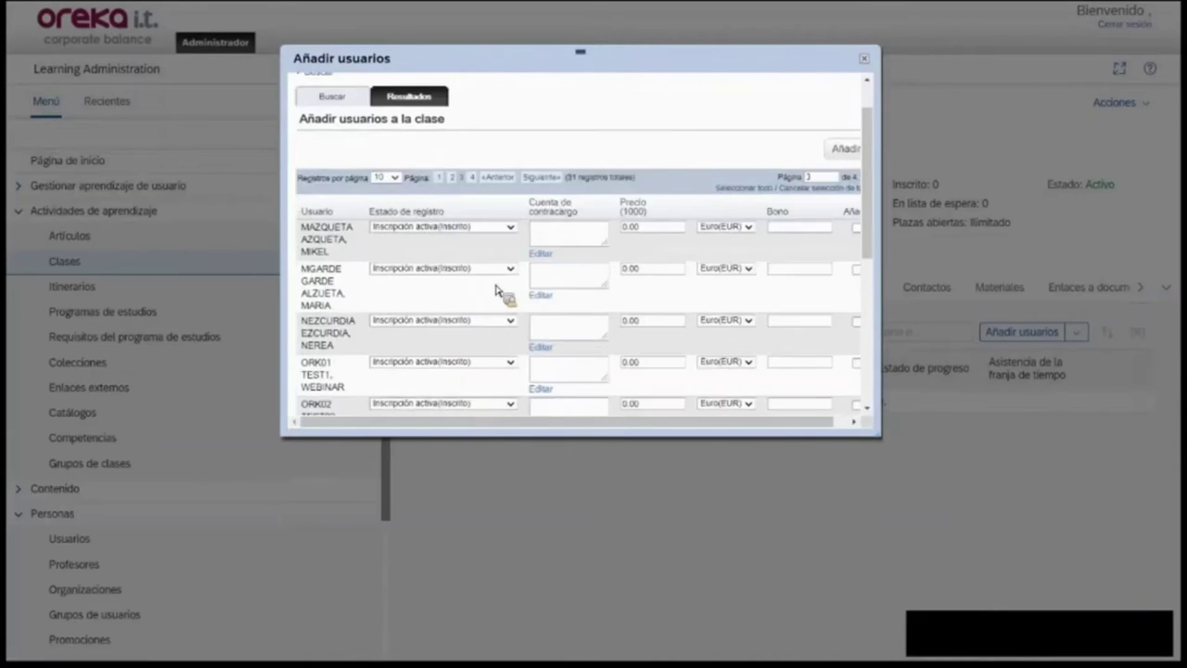
scroll(533, 417, down, 1)
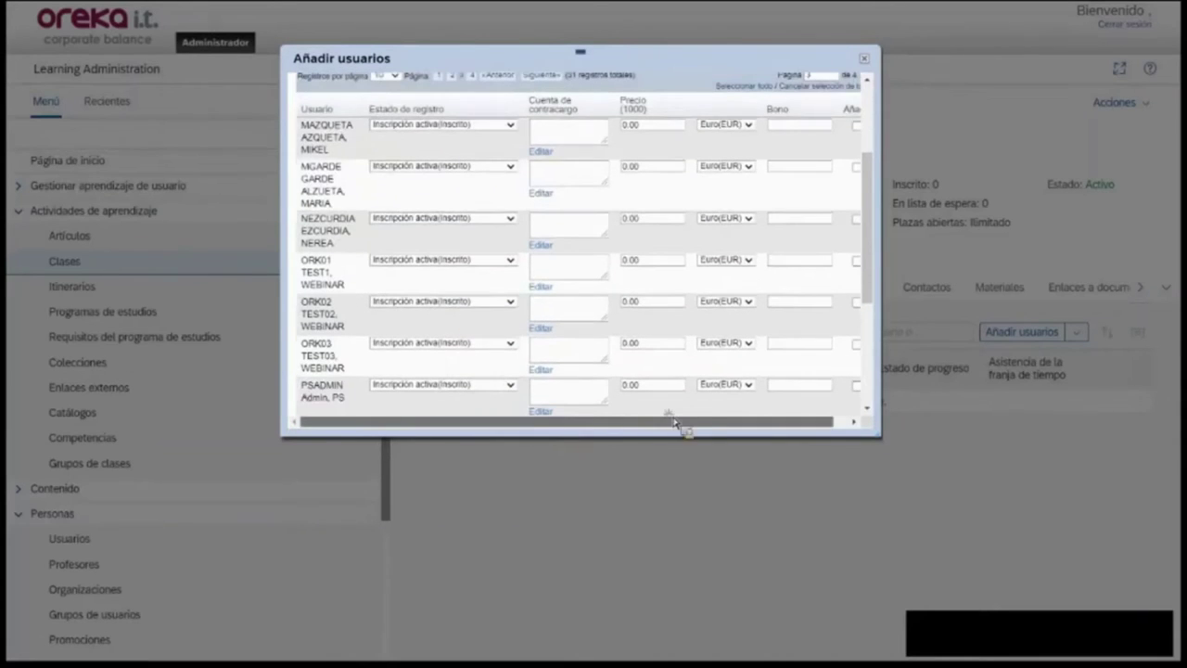
Select the three webinar test users for registration in the class, keeping their status as Inscripción activa.
drag(678, 424, 796, 304)
click(841, 260)
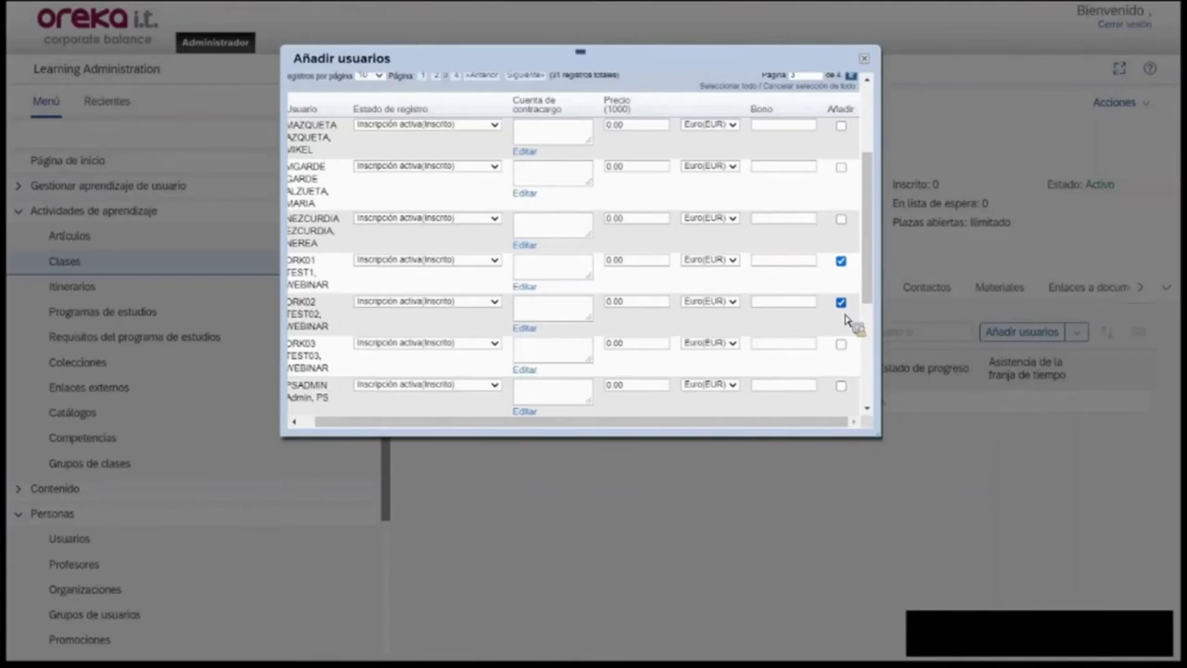
click(841, 344)
scroll(786, 343, down, 4)
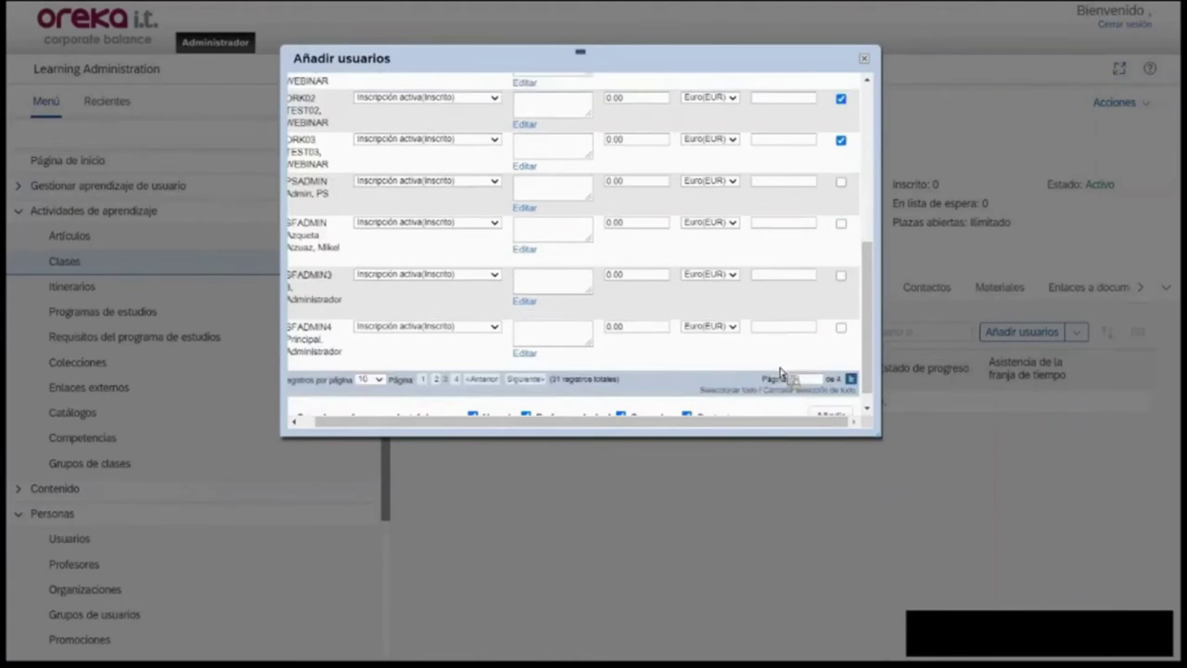
Turn off the e-mail confirmations for user, primary instructor, supervisor and contacts, and add the selected users to the class.
scroll(784, 366, down, 1)
click(492, 399)
click(529, 399)
click(621, 399)
click(688, 398)
click(828, 396)
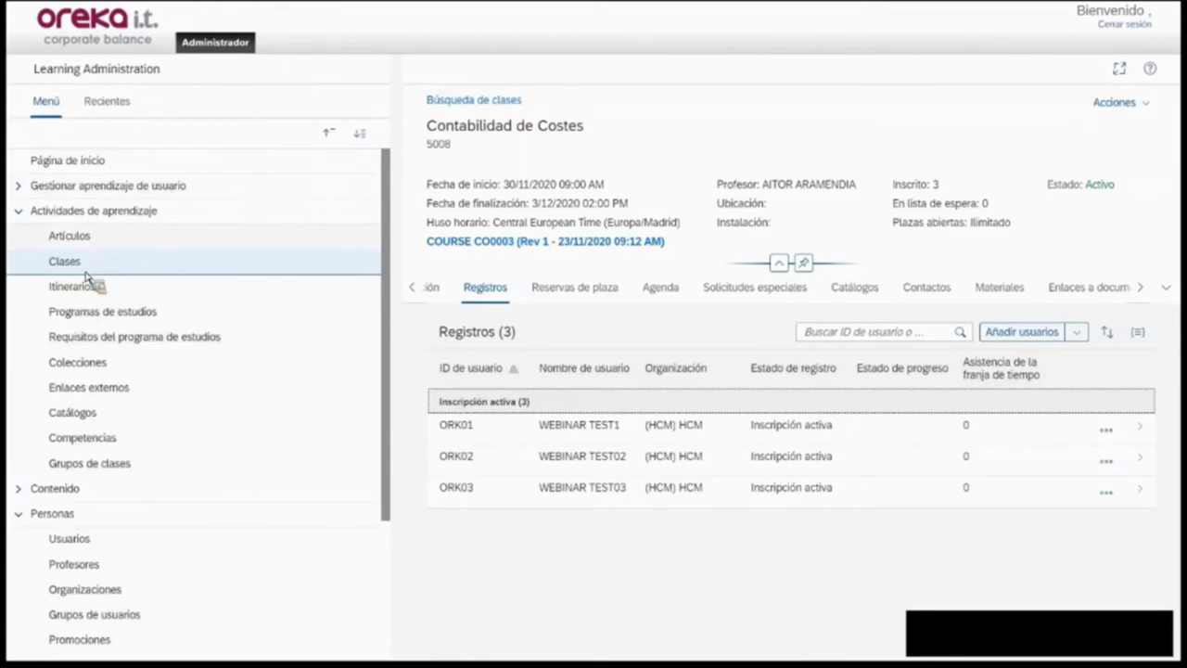
Search all active items, open Contabilidad de Costes (CO0003) and review the classes scheduled for it.
click(81, 241)
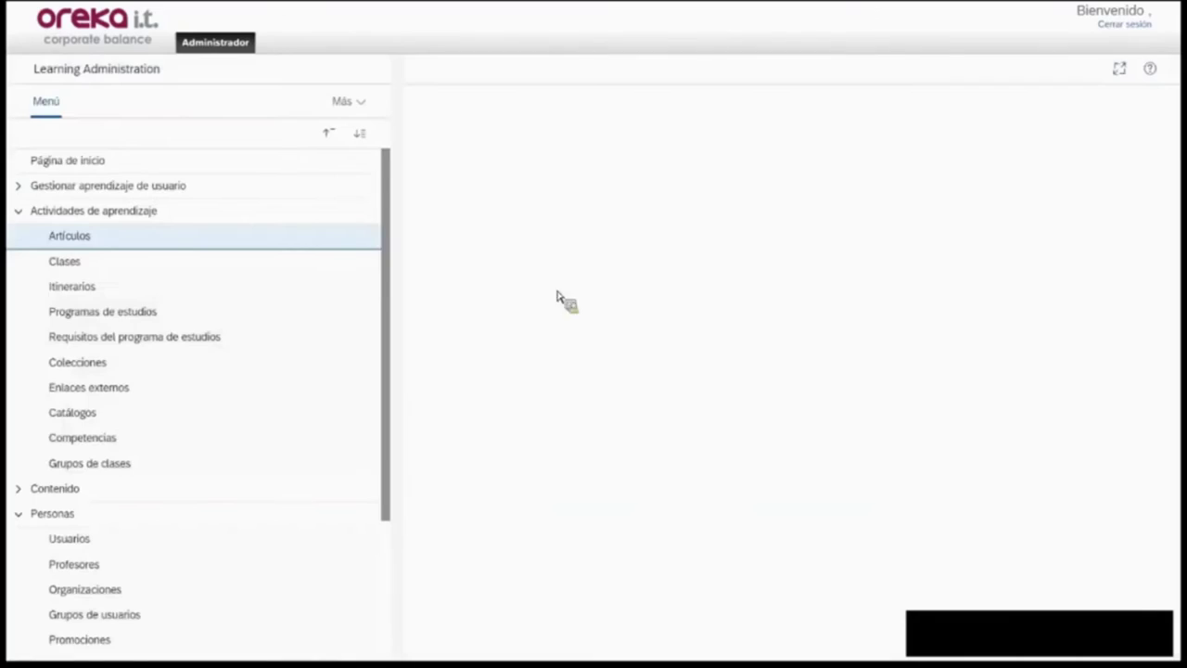
click(734, 516)
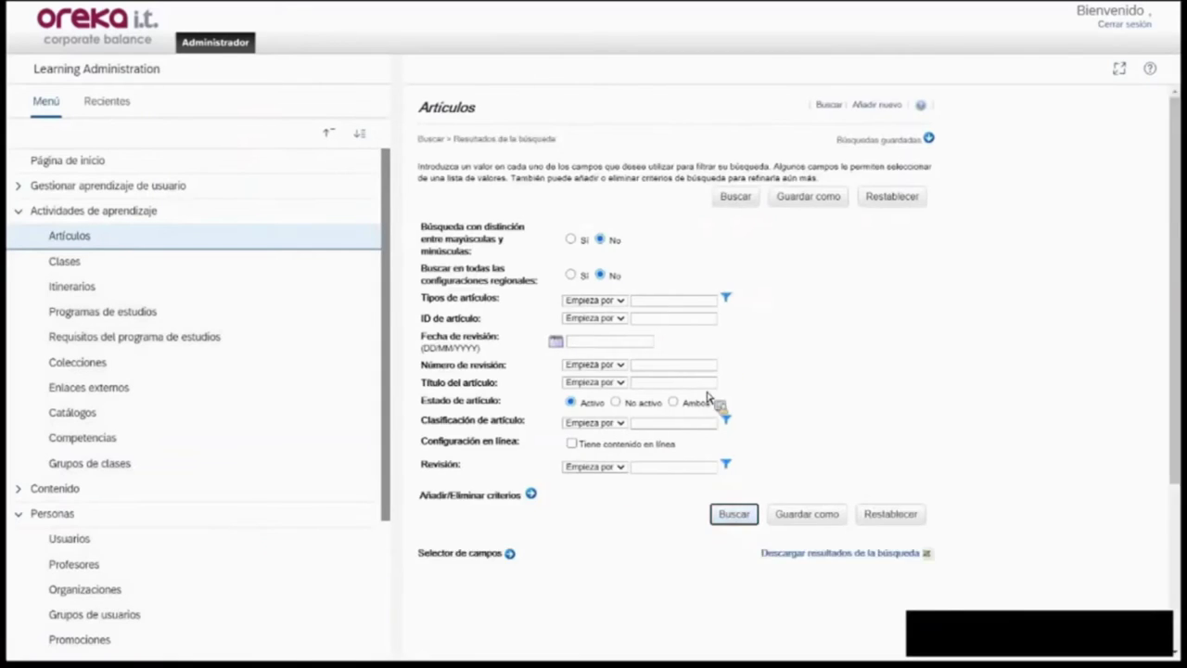
scroll(691, 382, down, 5)
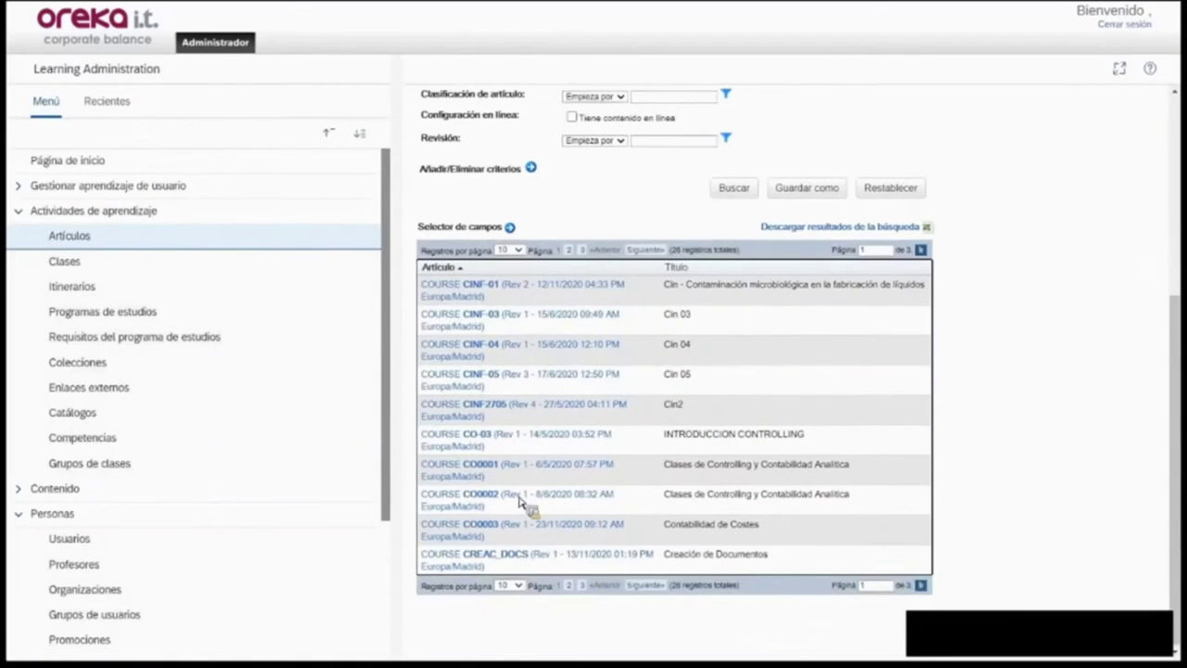
click(521, 525)
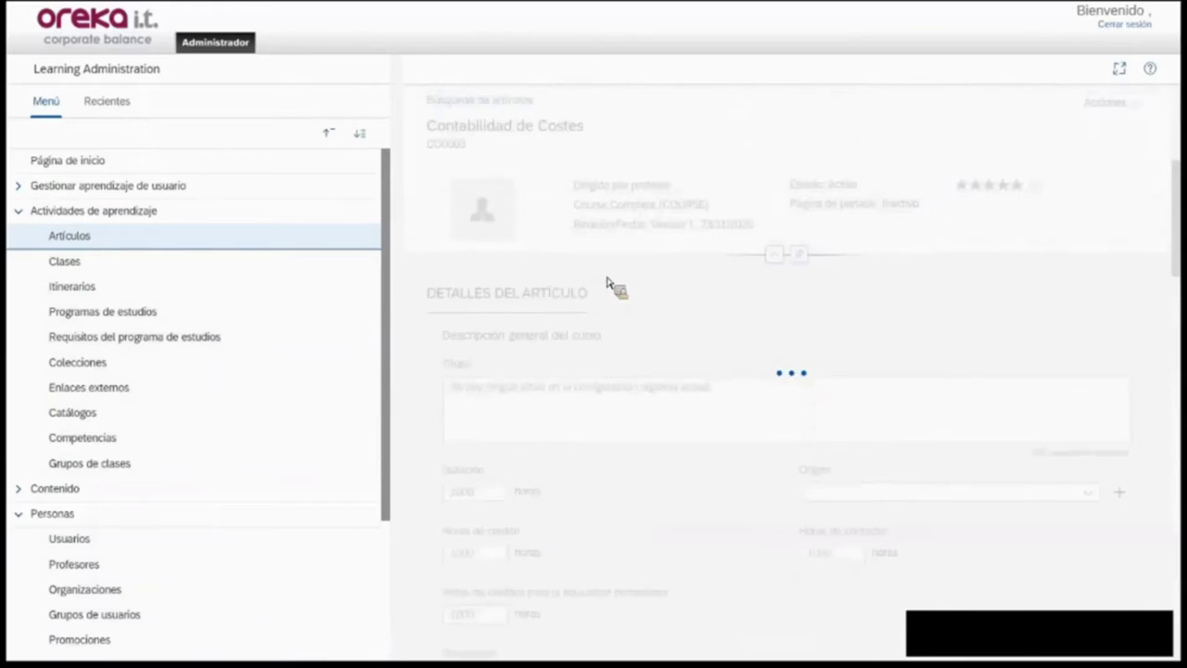
click(983, 286)
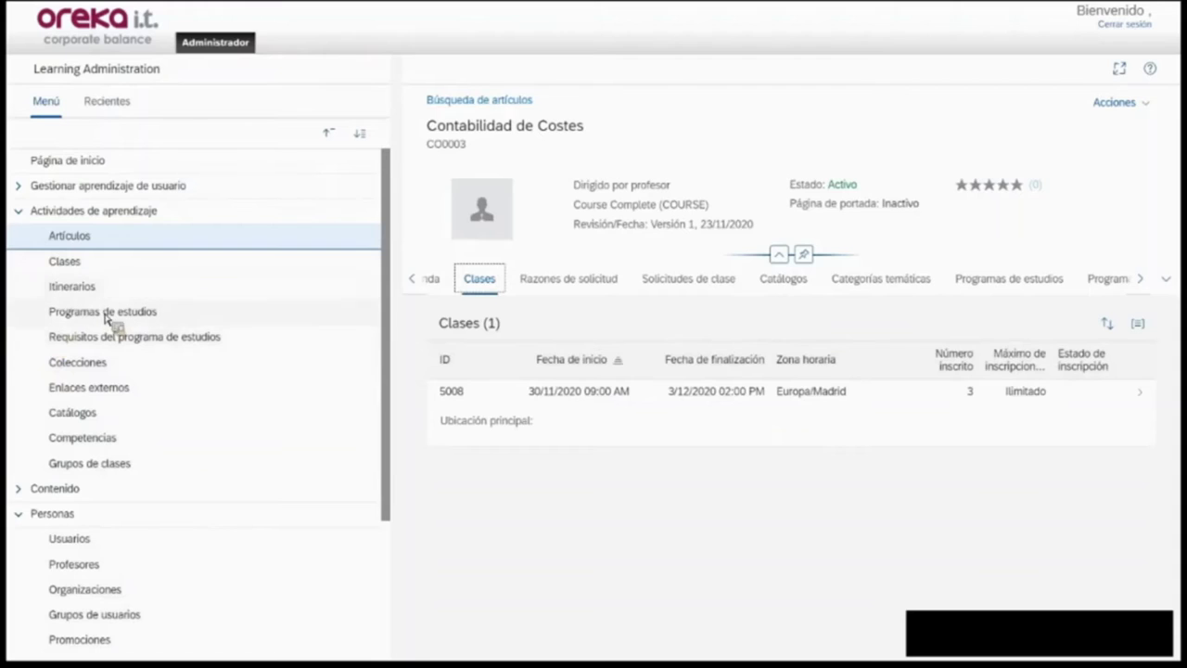
Search all itineraries without filters and open Itinerario Controlling (CO-001).
click(89, 288)
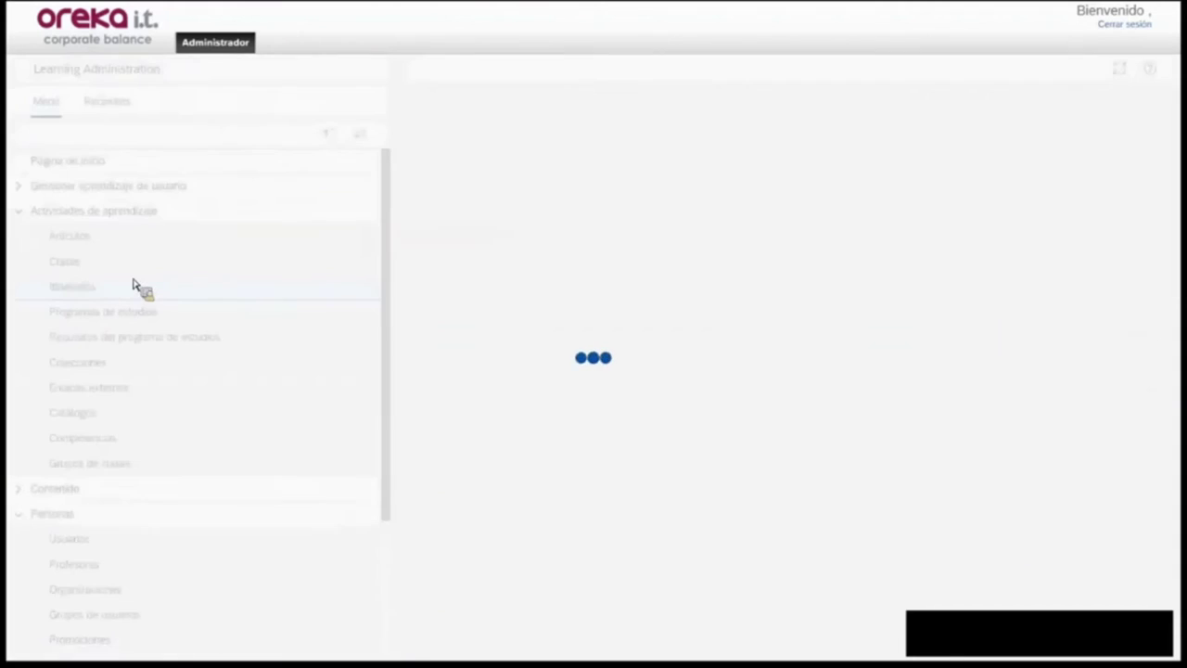
click(753, 528)
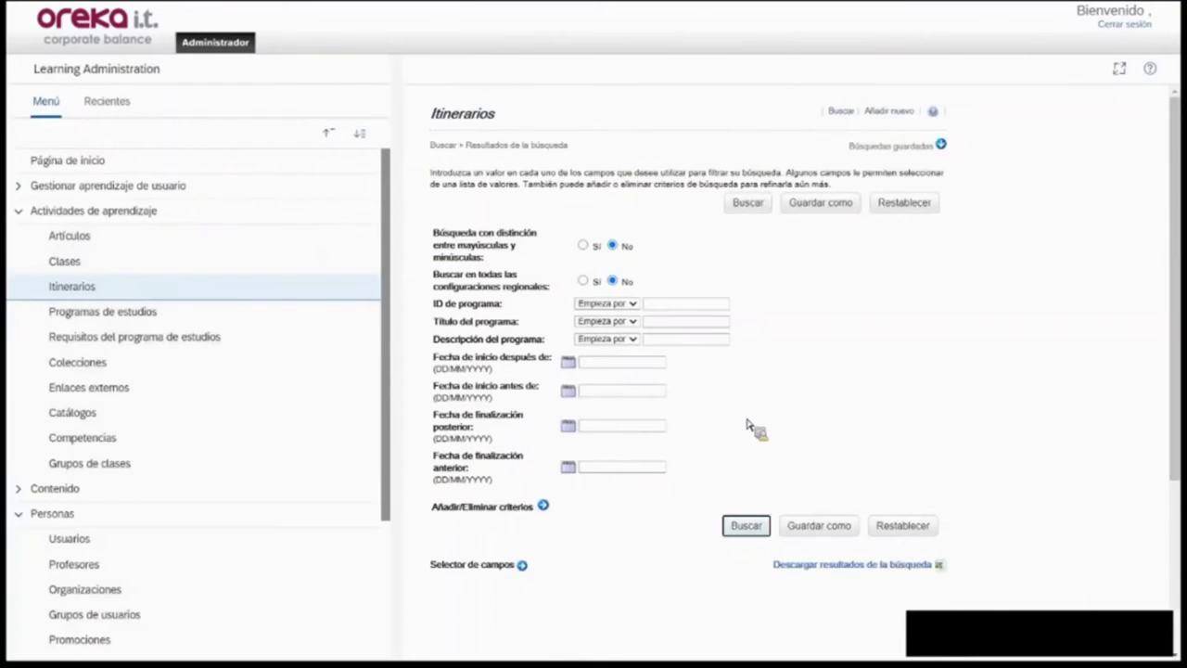
scroll(747, 427, down, 2)
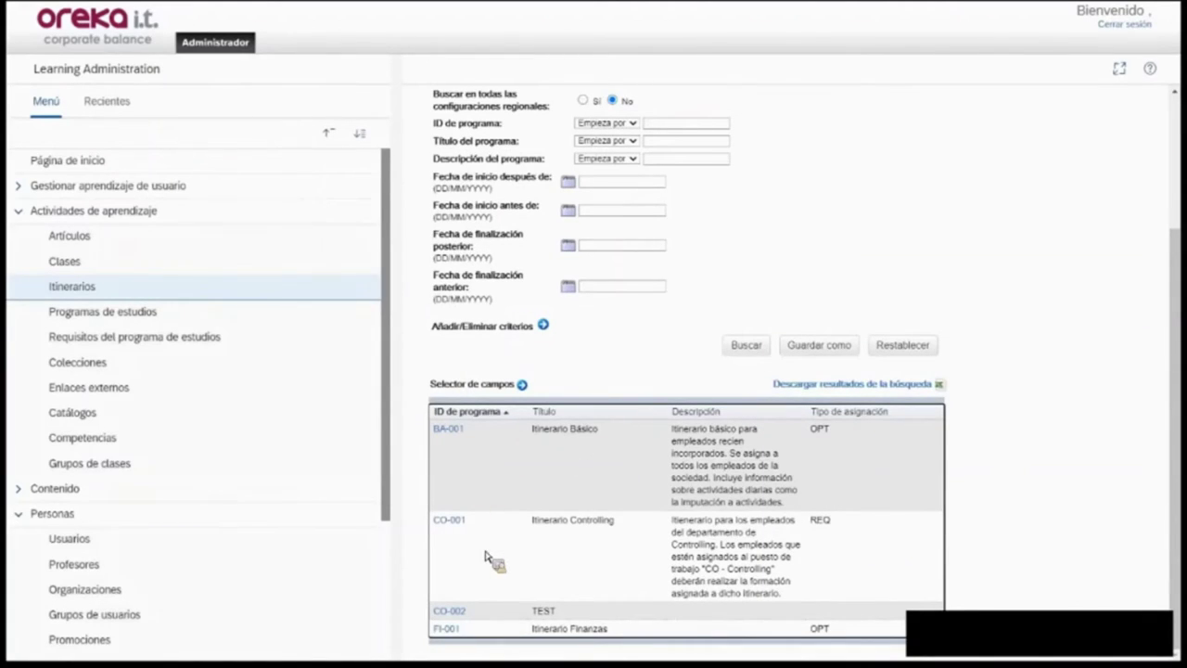
click(461, 522)
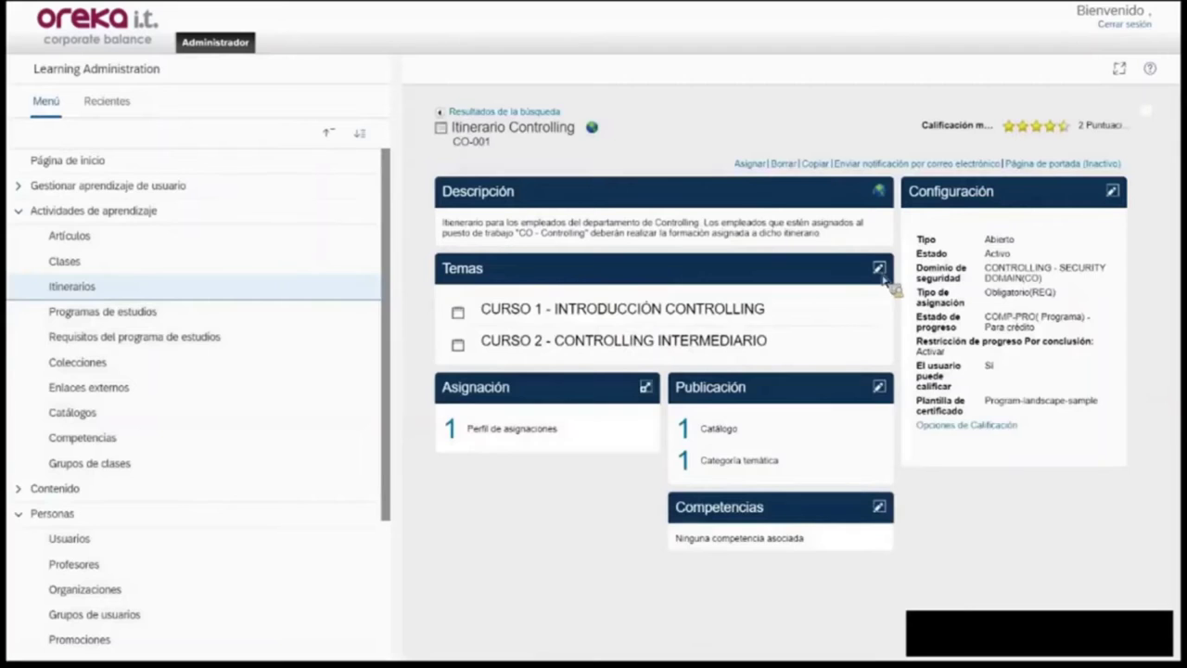
Examine the activities in the itinerary's topic sections, CURSO 1 - INTRODUCCIÓN CONTROLLING and CURSO 2 - CONTROLLING INTERMEDIARIO.
click(880, 271)
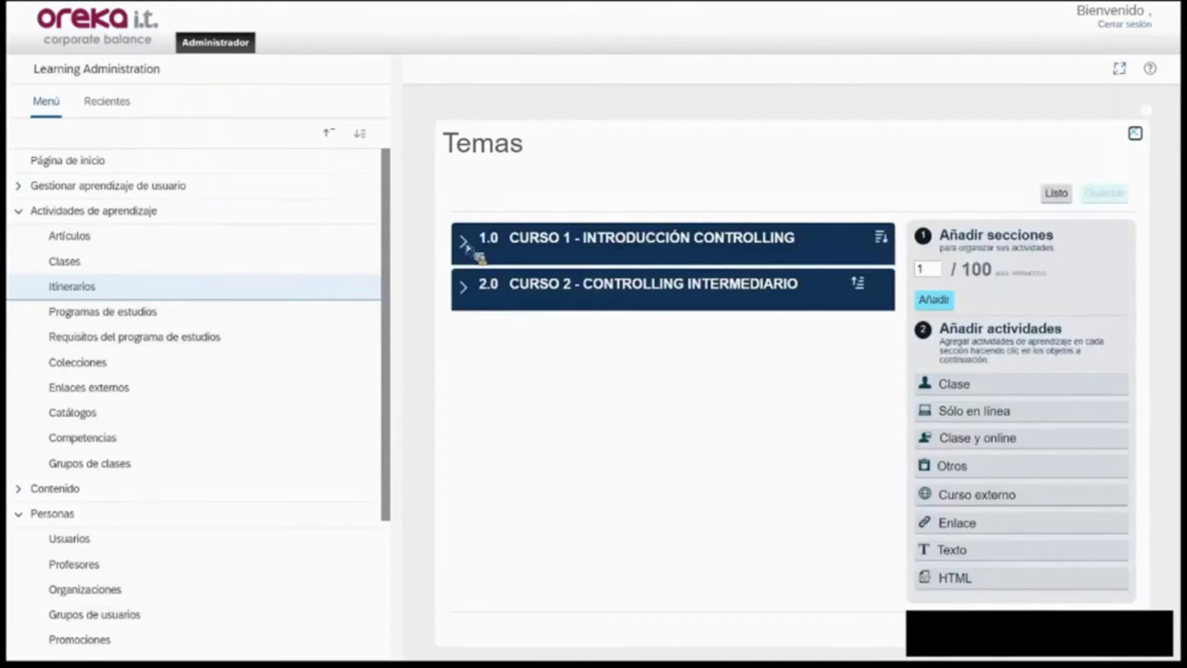
click(489, 243)
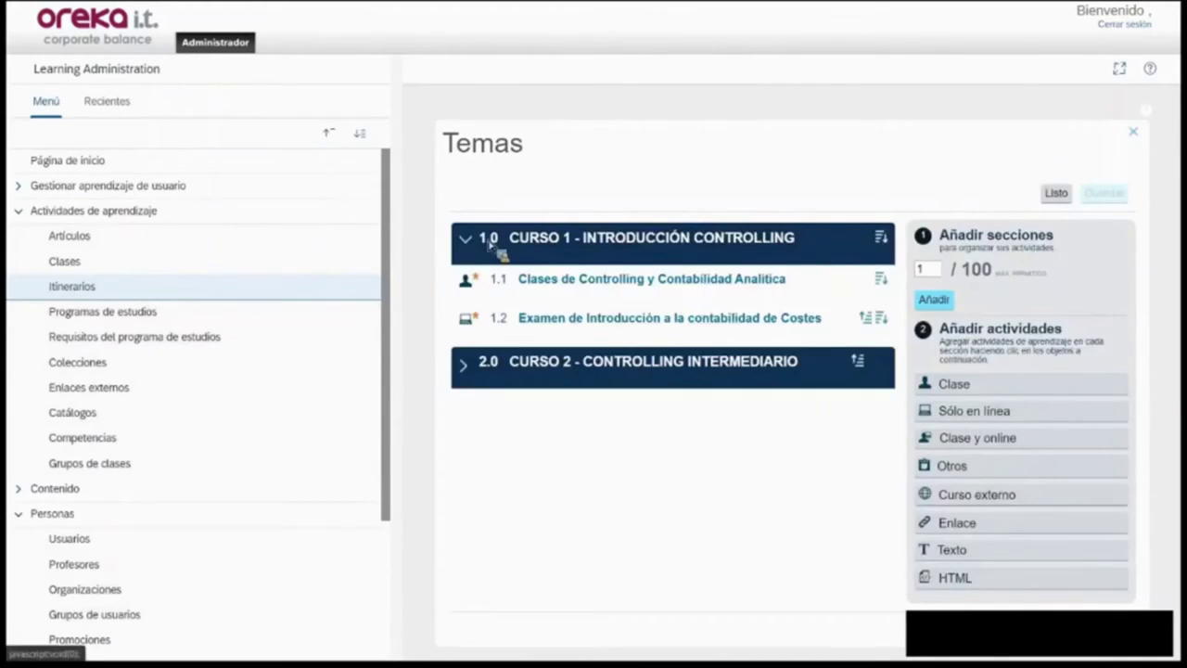
click(464, 368)
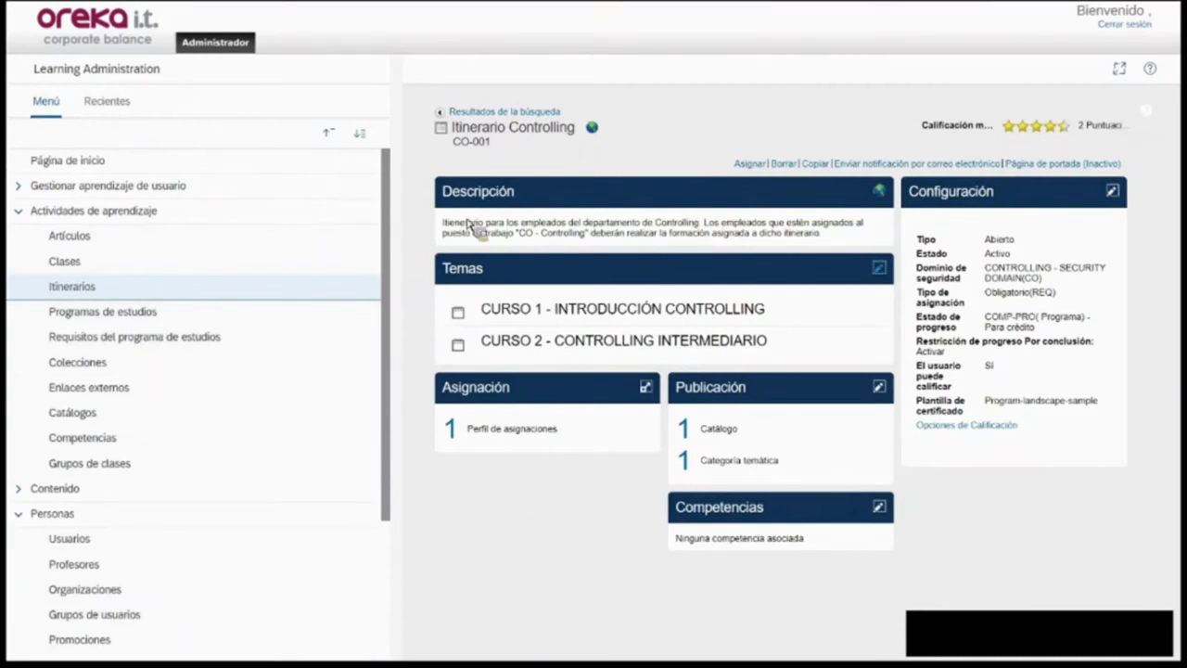
Review the itinerary's assignment profile, the catalogs and thematic categories it is published in, and its assignment type.
click(473, 426)
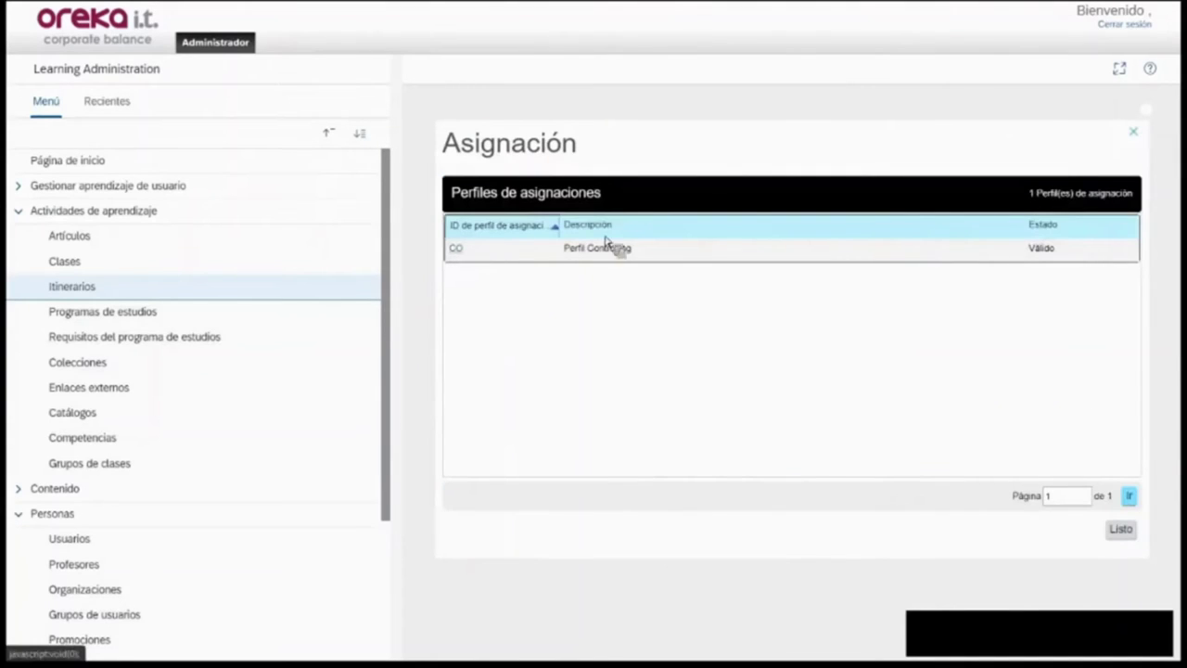
click(1134, 133)
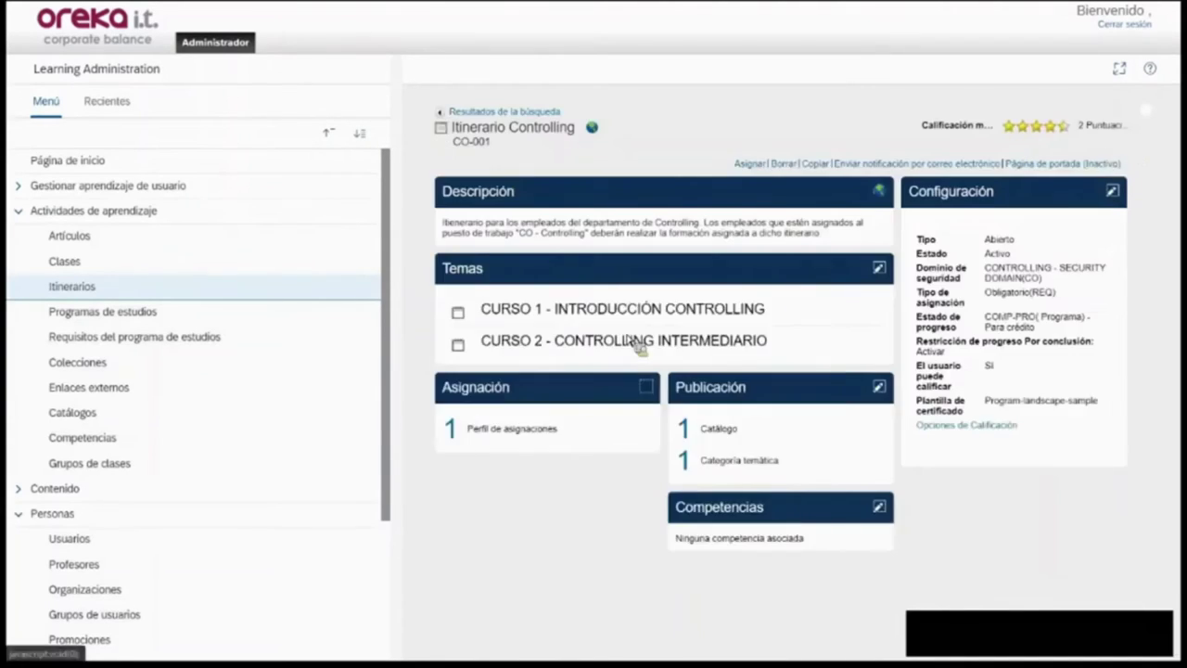
click(688, 431)
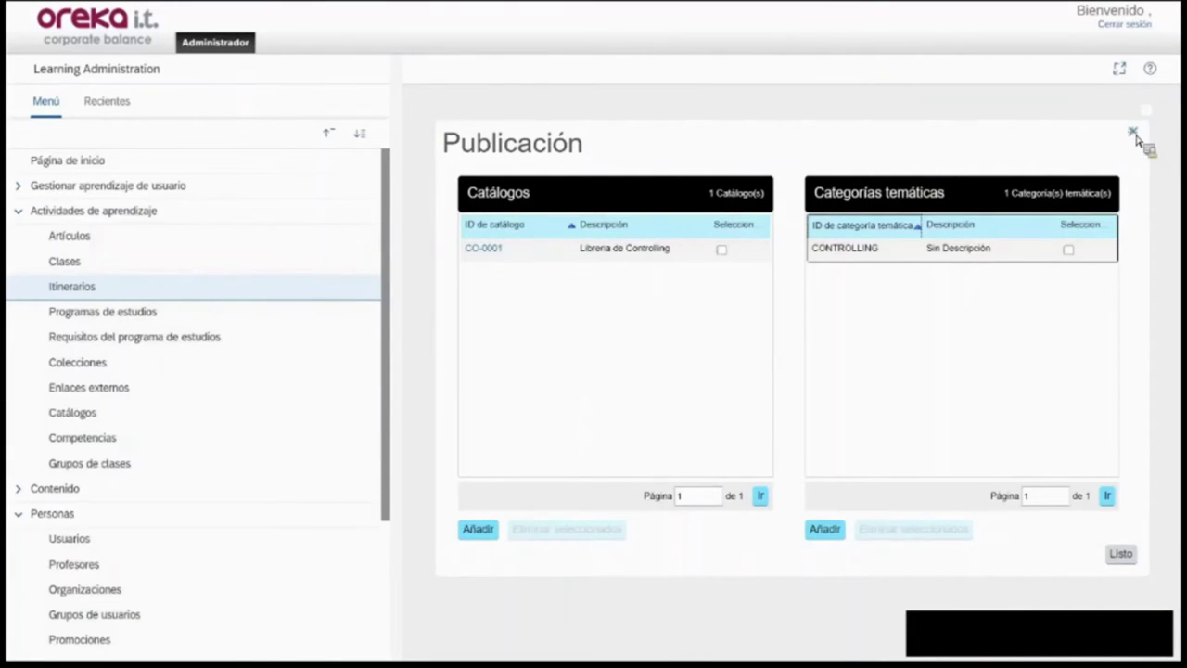
click(1133, 131)
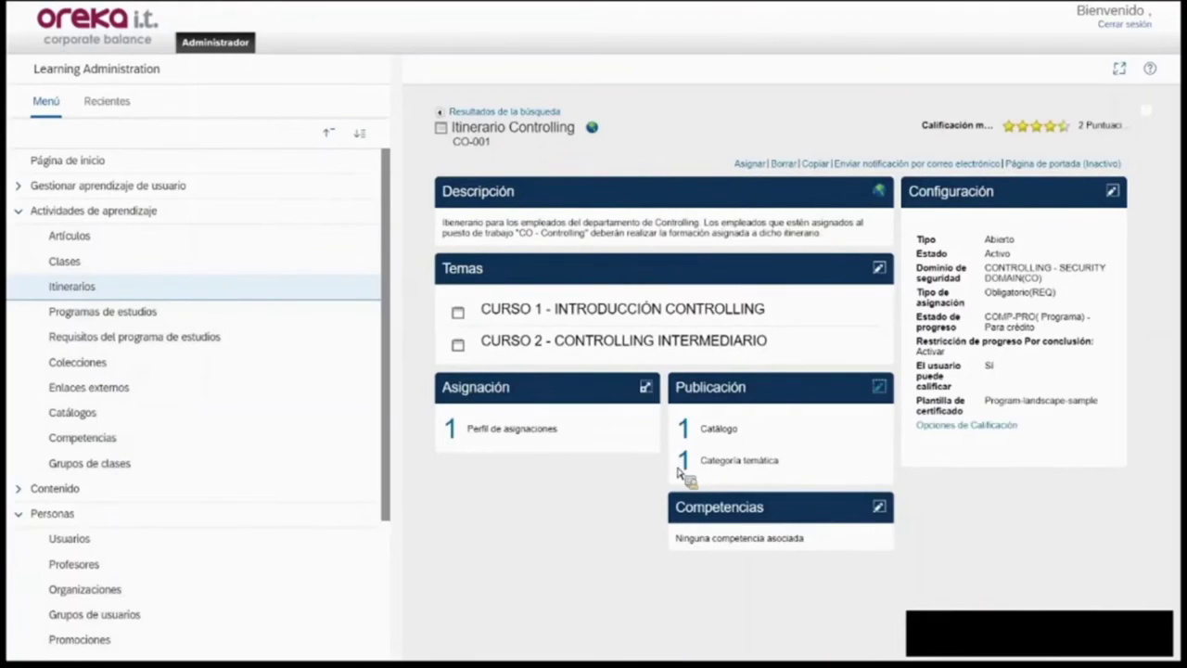
click(685, 460)
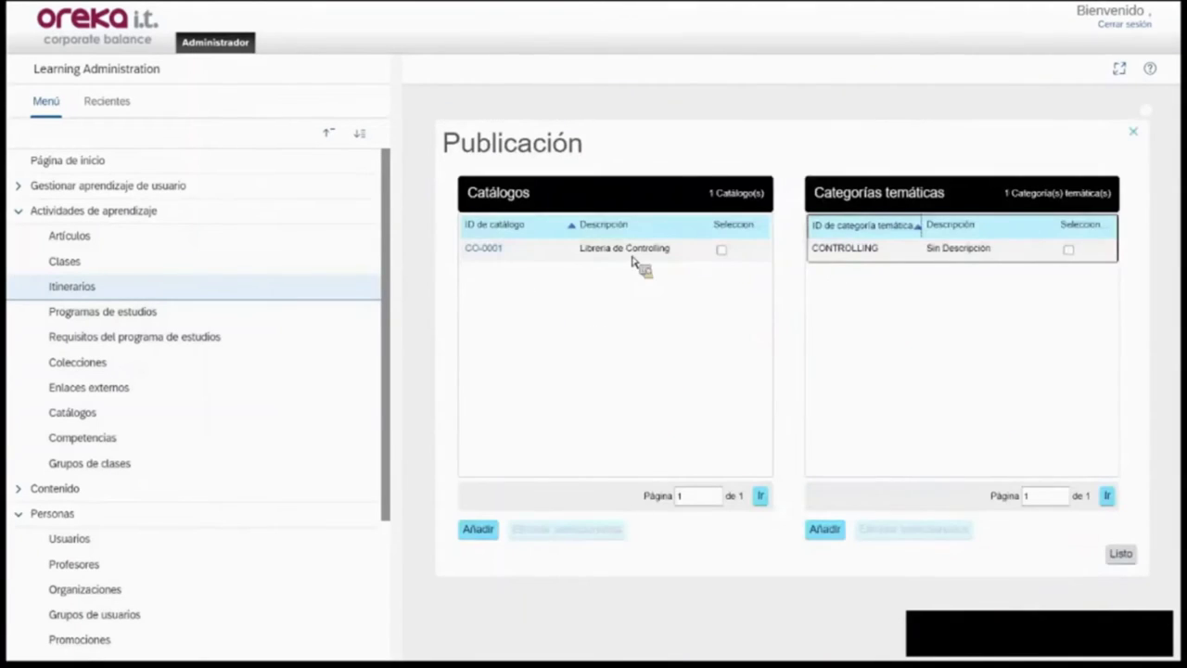
click(1132, 131)
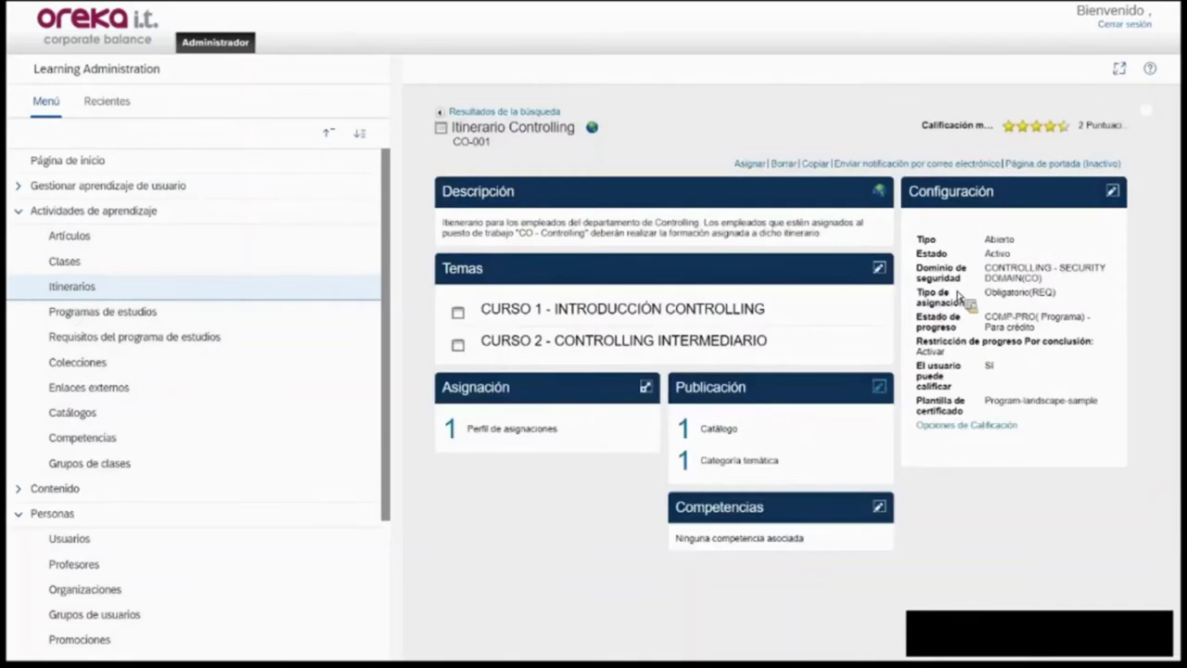
double_click(1011, 293)
click(1020, 291)
Start a content import with the action Añadir contenido nuevo and continue to the file selection.
click(75, 290)
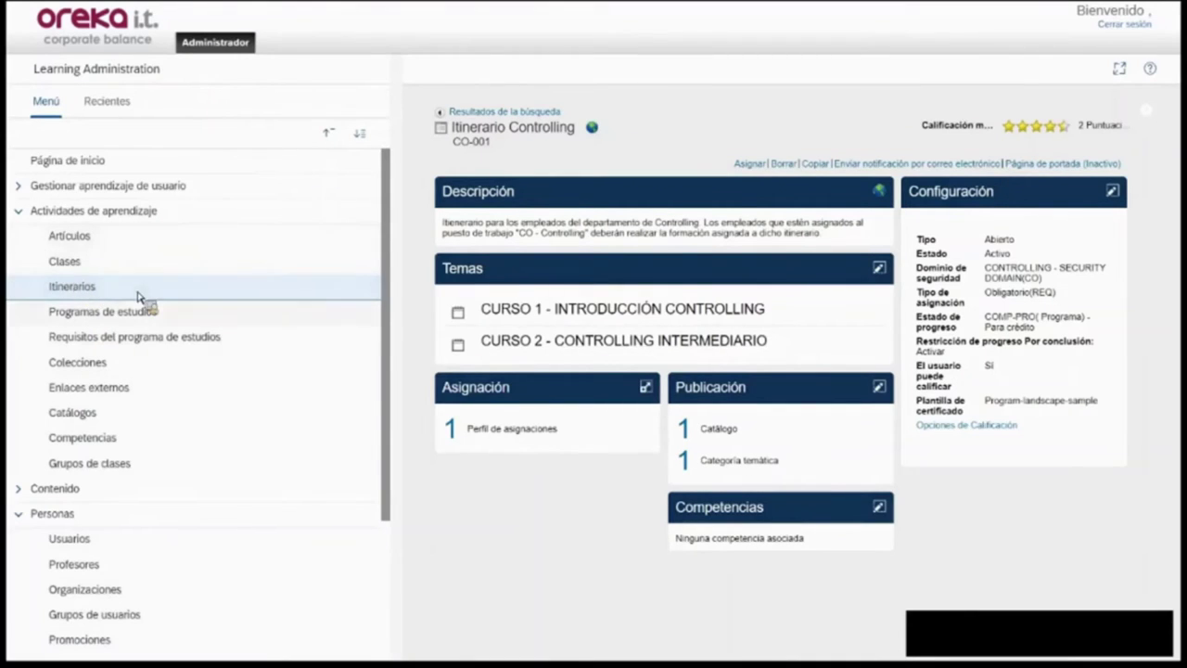
scroll(134, 406, down, 2)
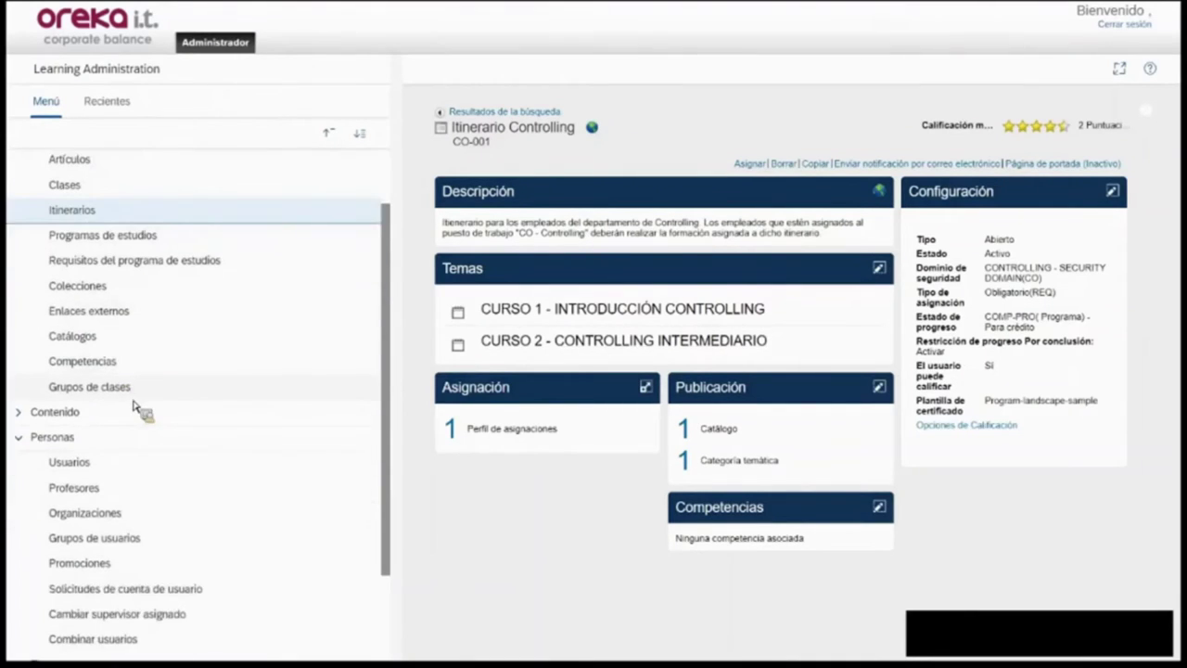
scroll(144, 403, down, 2)
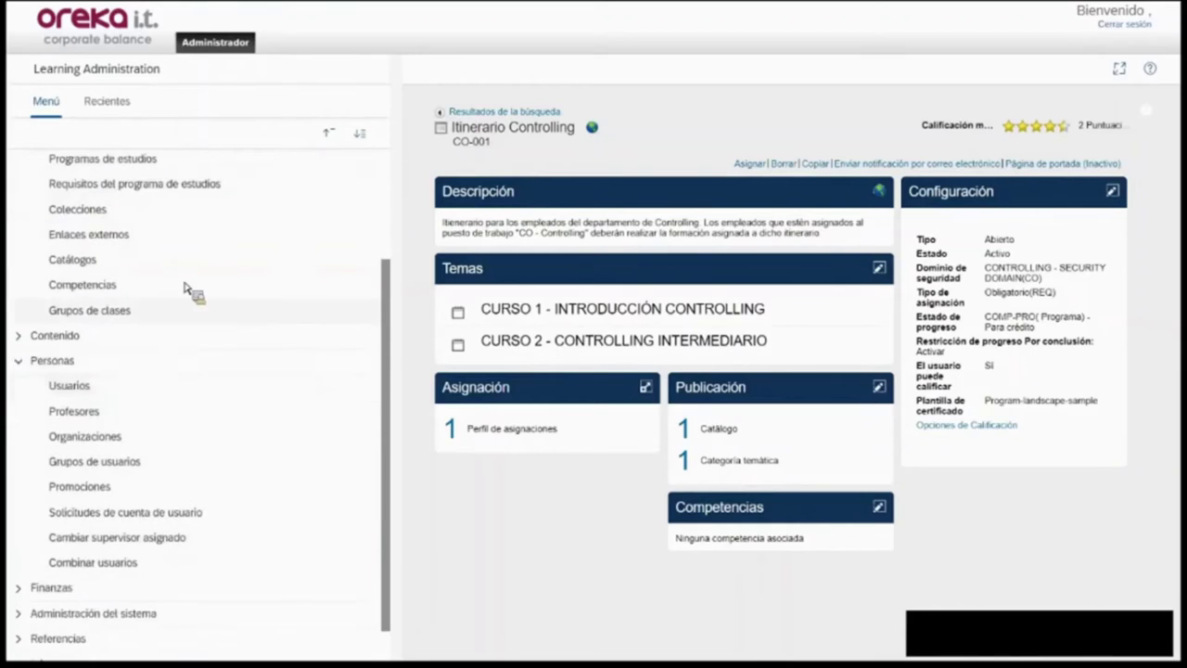
scroll(119, 392, down, 1)
scroll(64, 482, up, 2)
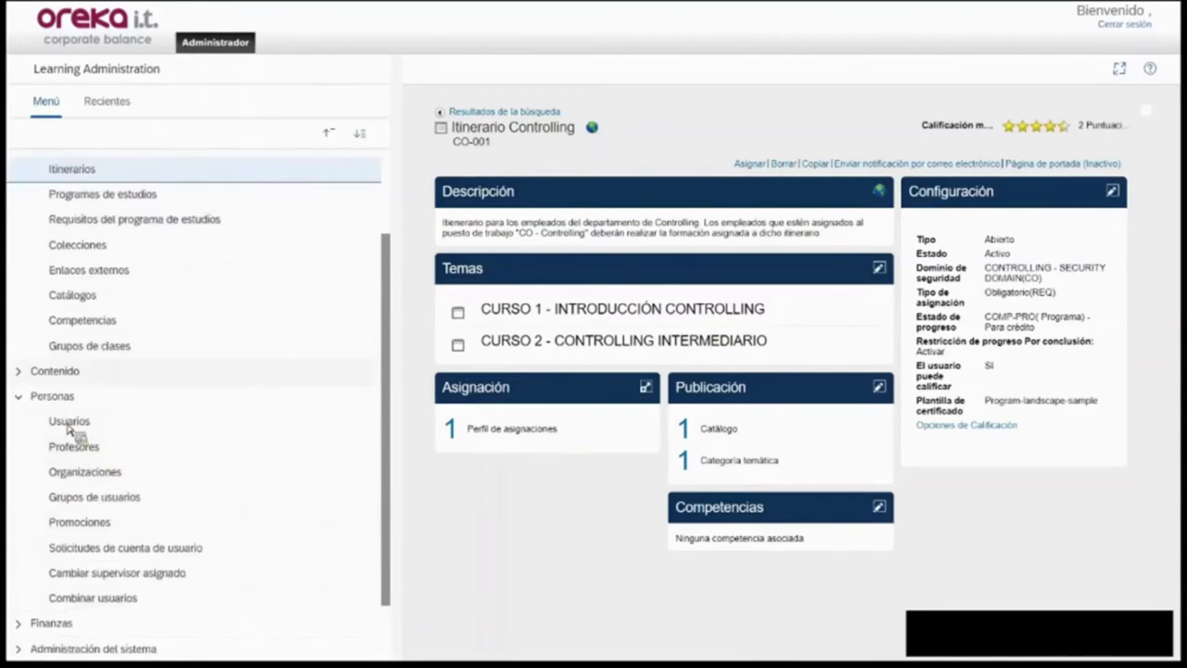
click(18, 371)
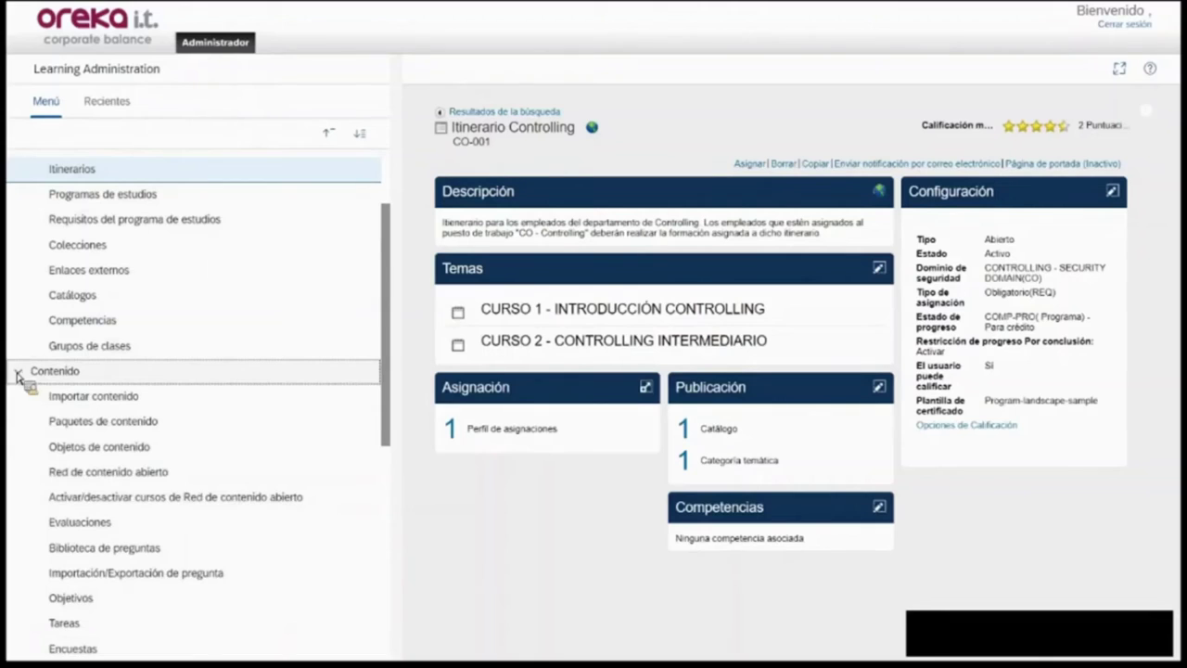
click(92, 397)
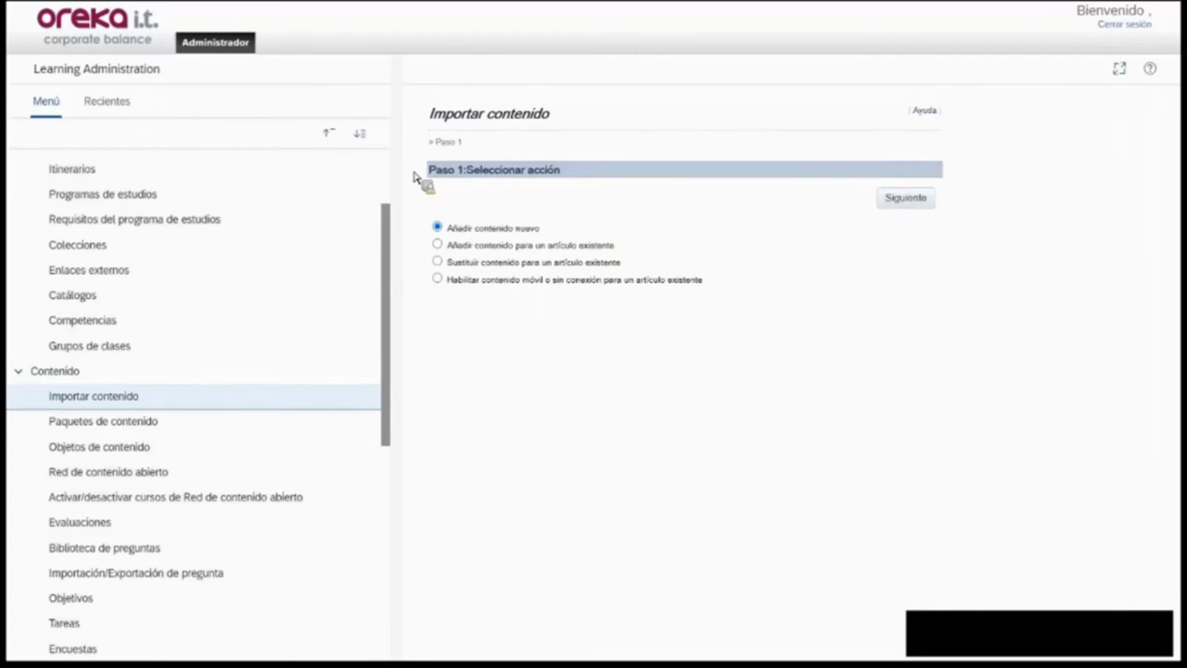
click(906, 200)
Add C1-1-creacion-documentos-calc_ejercicios_v01.zip from the Descargas folder as the content file and continue to the content and item configuration.
click(562, 291)
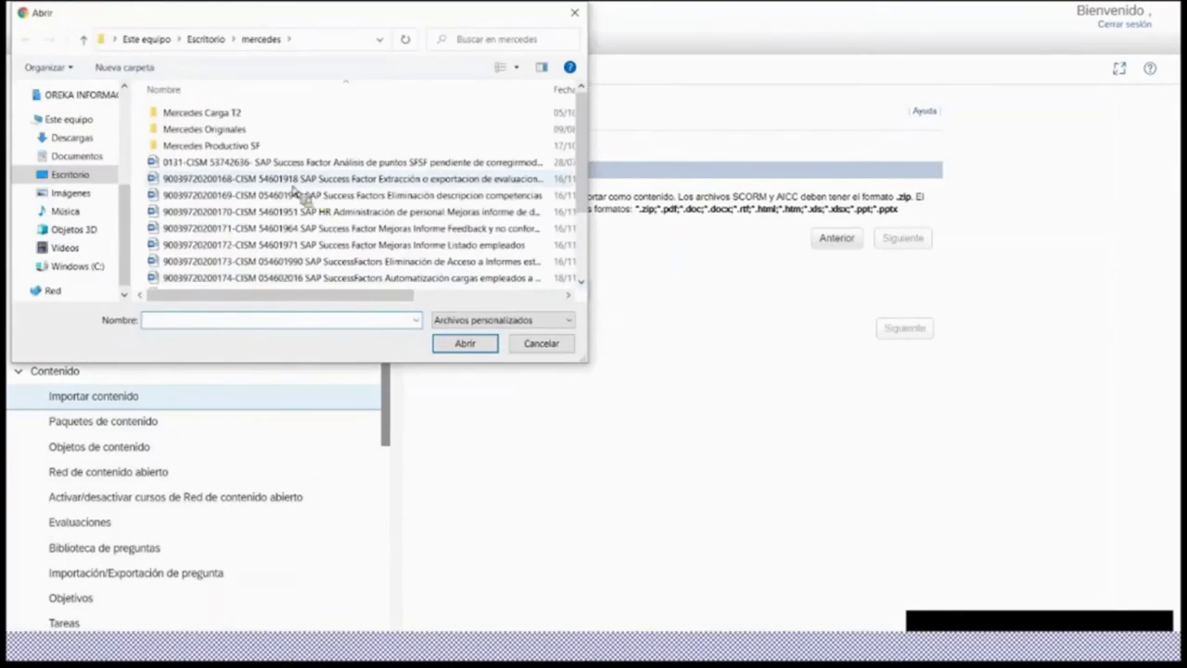
click(81, 139)
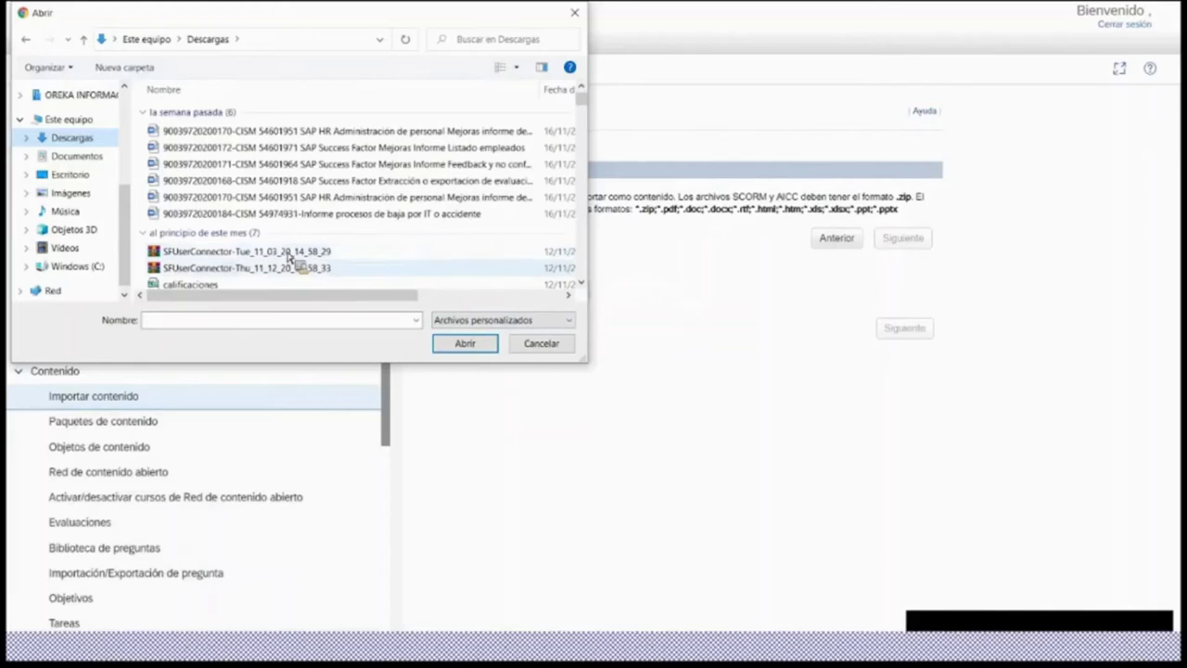
scroll(306, 260, down, 1)
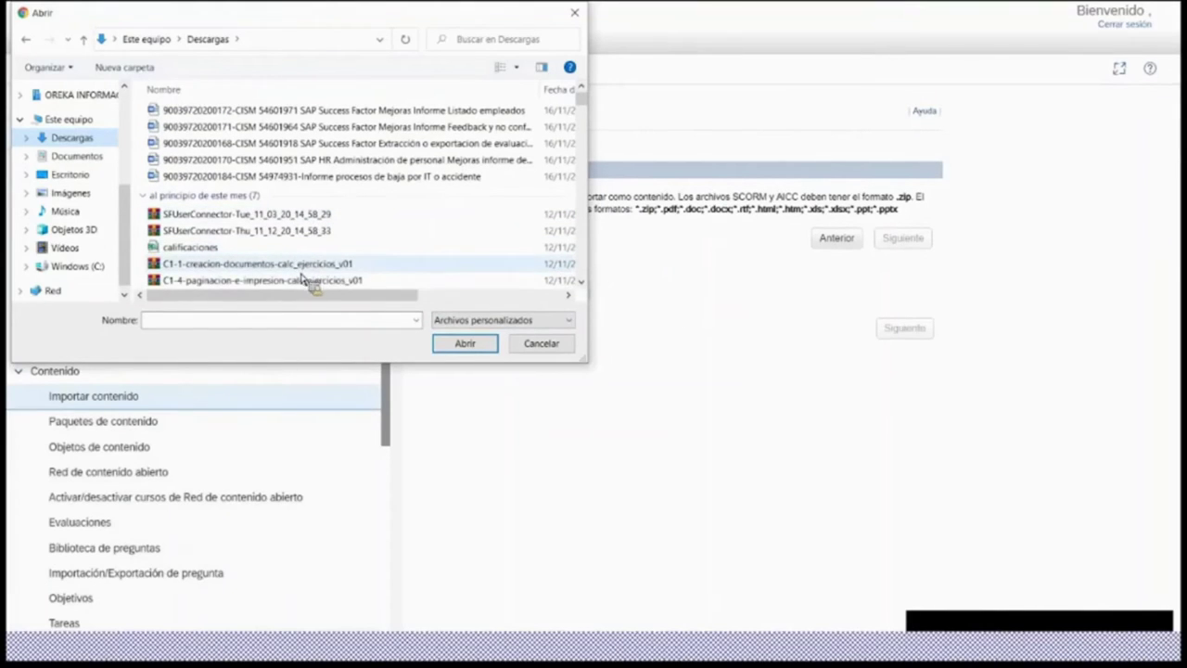
click(232, 264)
click(465, 343)
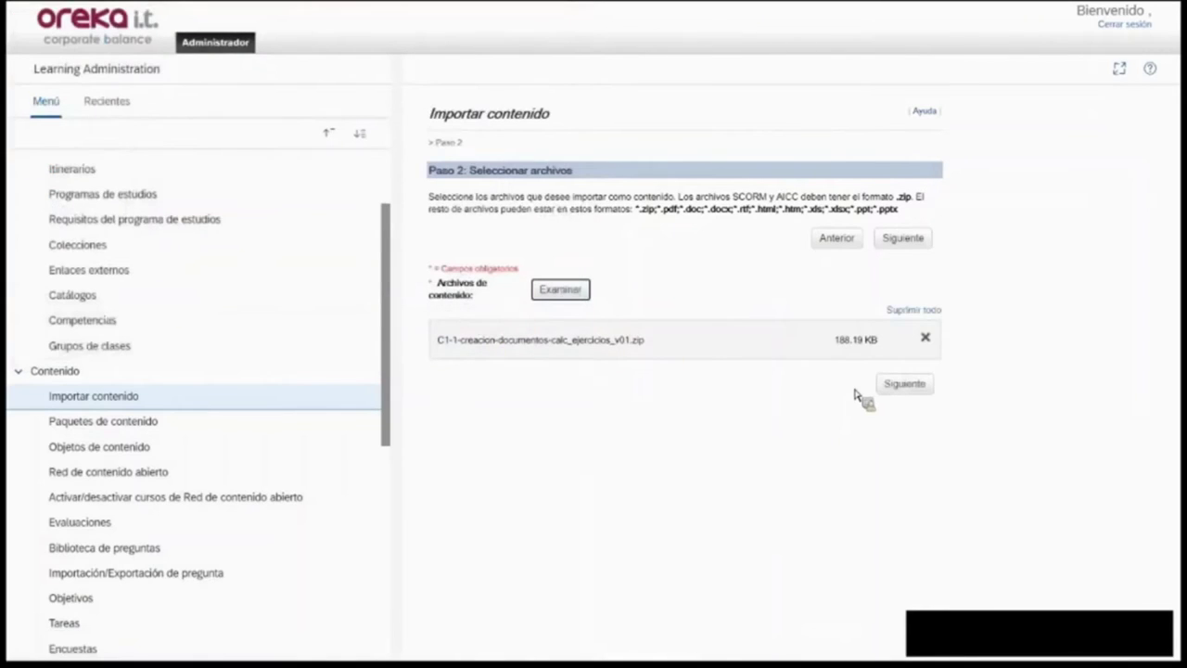
click(904, 385)
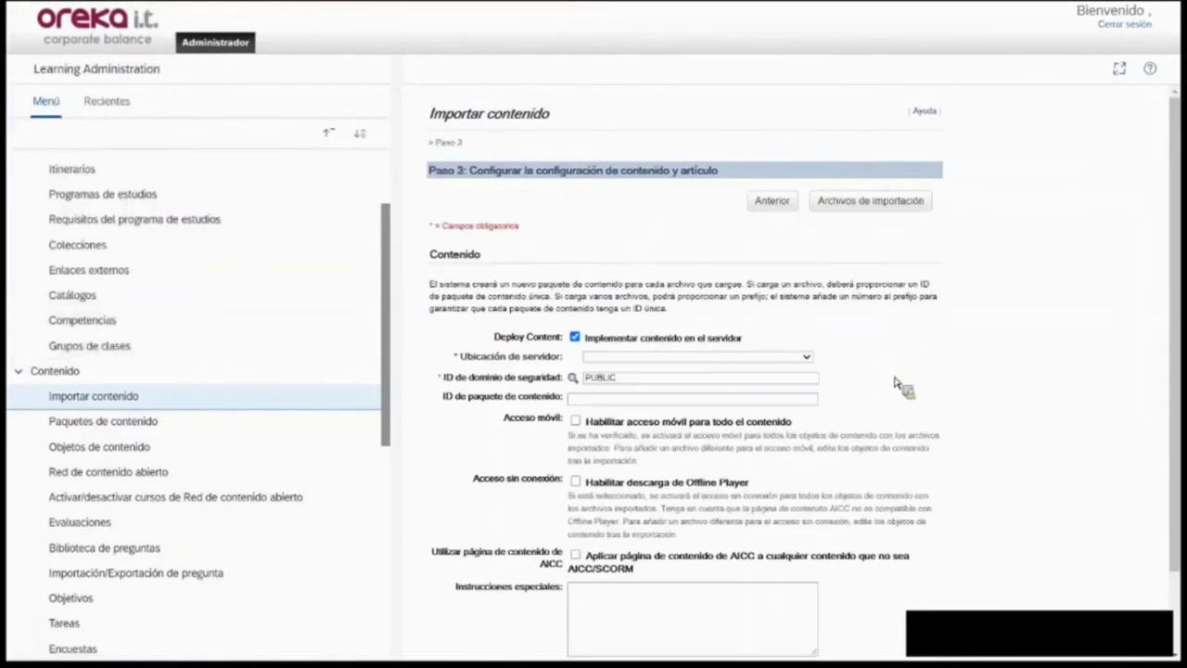
Set the server location to Secure File Transfer Protocol and review the remaining content settings.
click(807, 357)
click(720, 382)
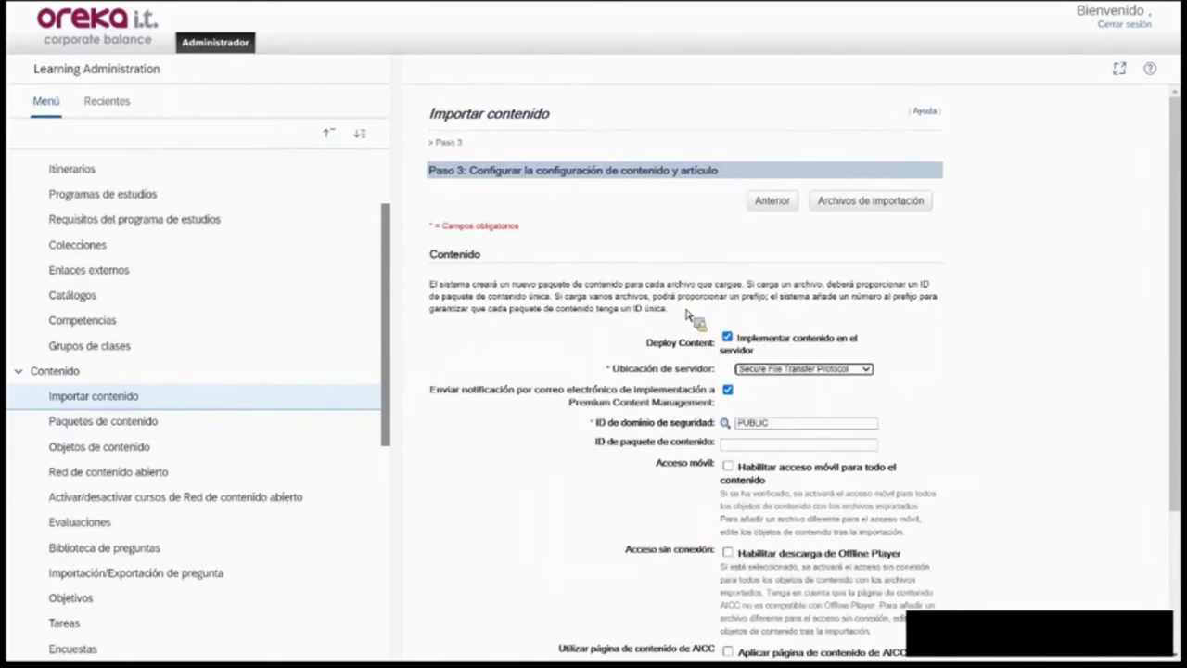
scroll(728, 345, down, 1)
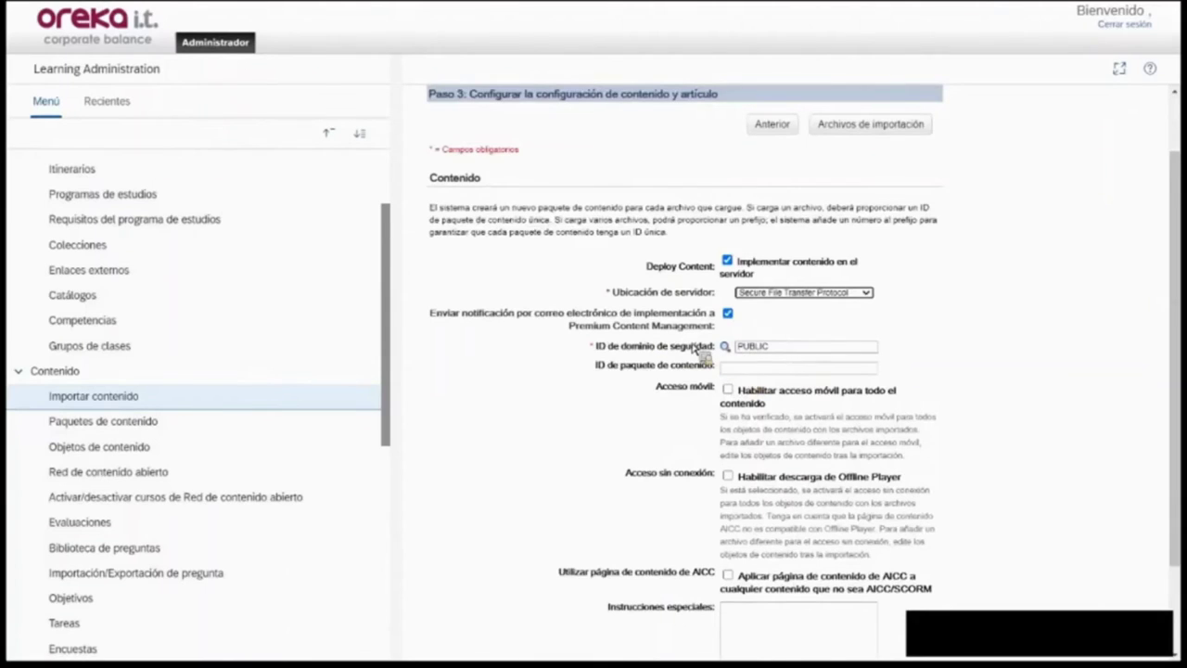
scroll(702, 345, down, 1)
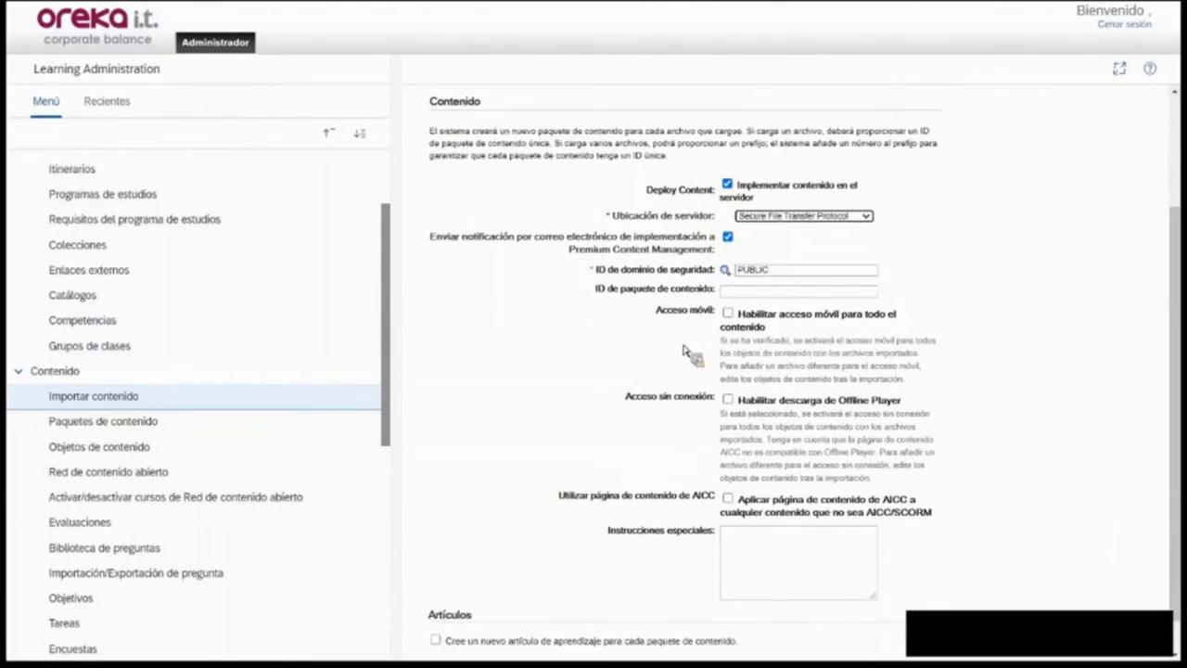
scroll(689, 352, down, 1)
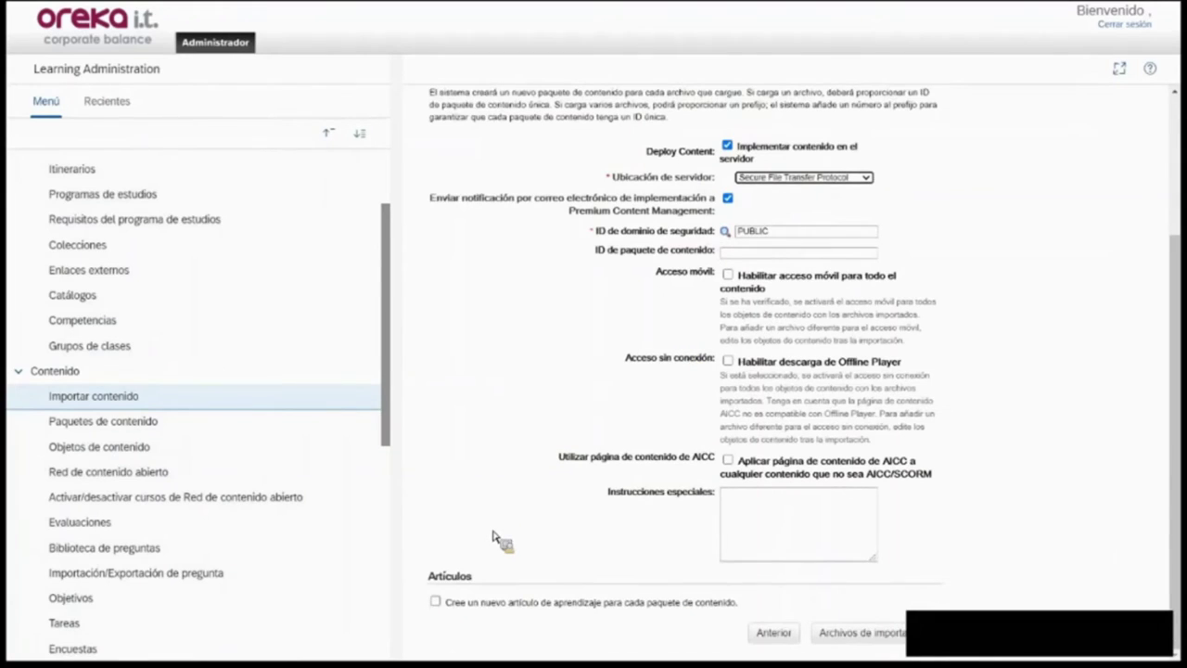
Enable creating a new learning item for each content package and set the item type to COURSE.
click(435, 602)
scroll(478, 491, down, 2)
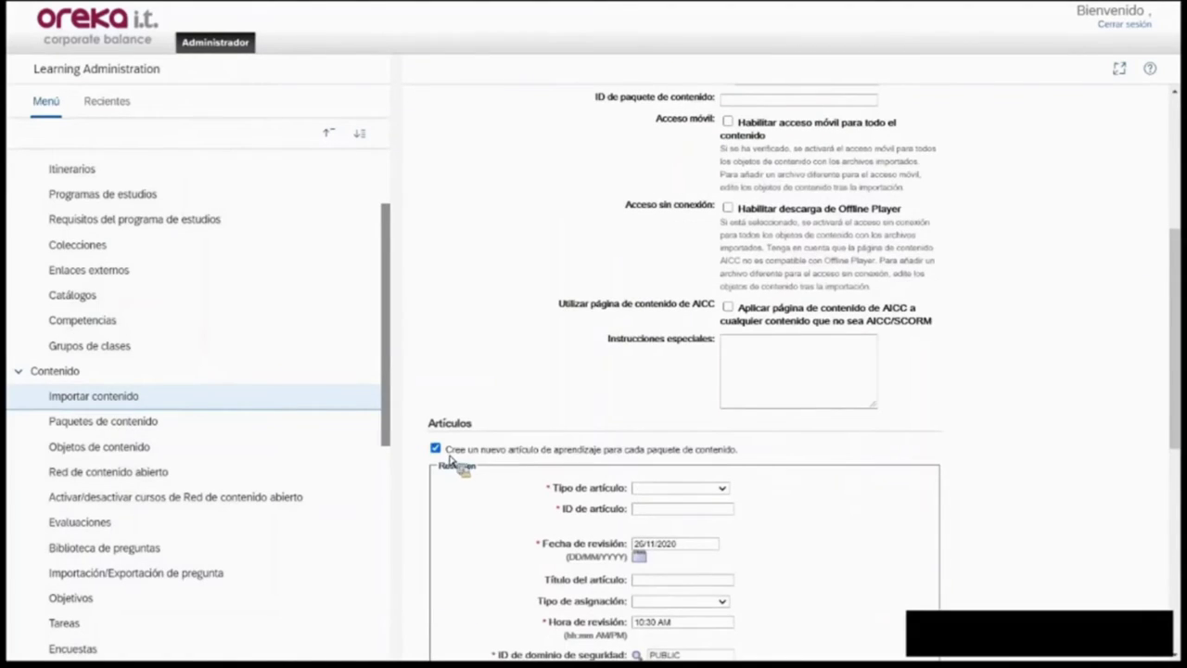
click(726, 491)
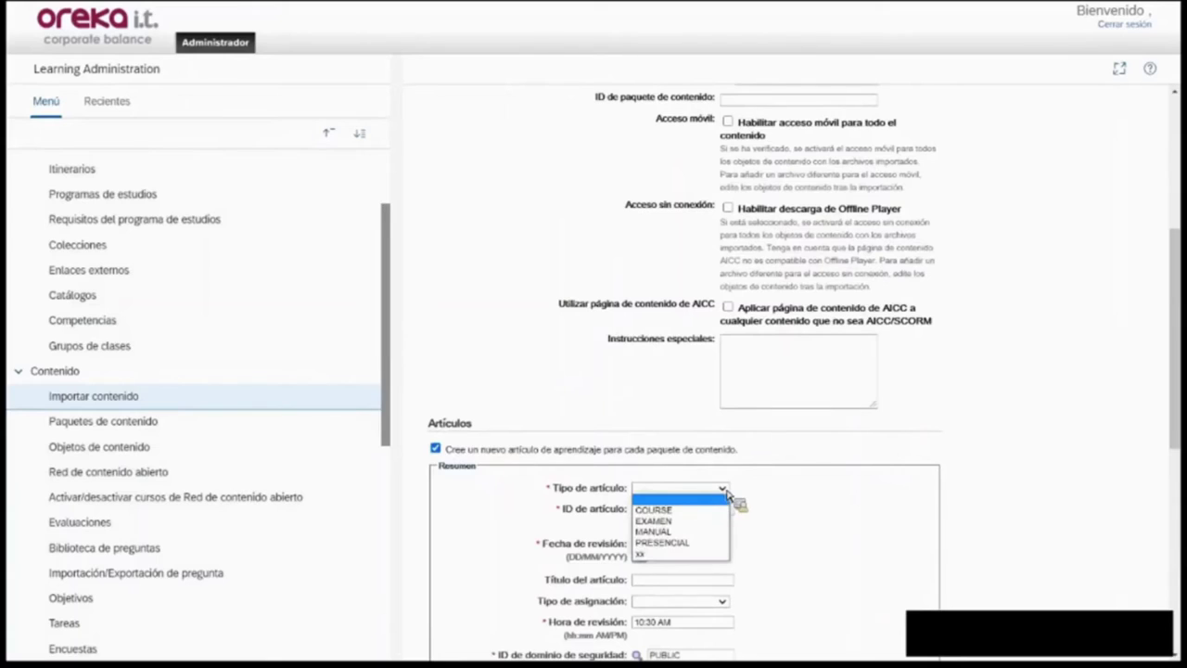
click(672, 511)
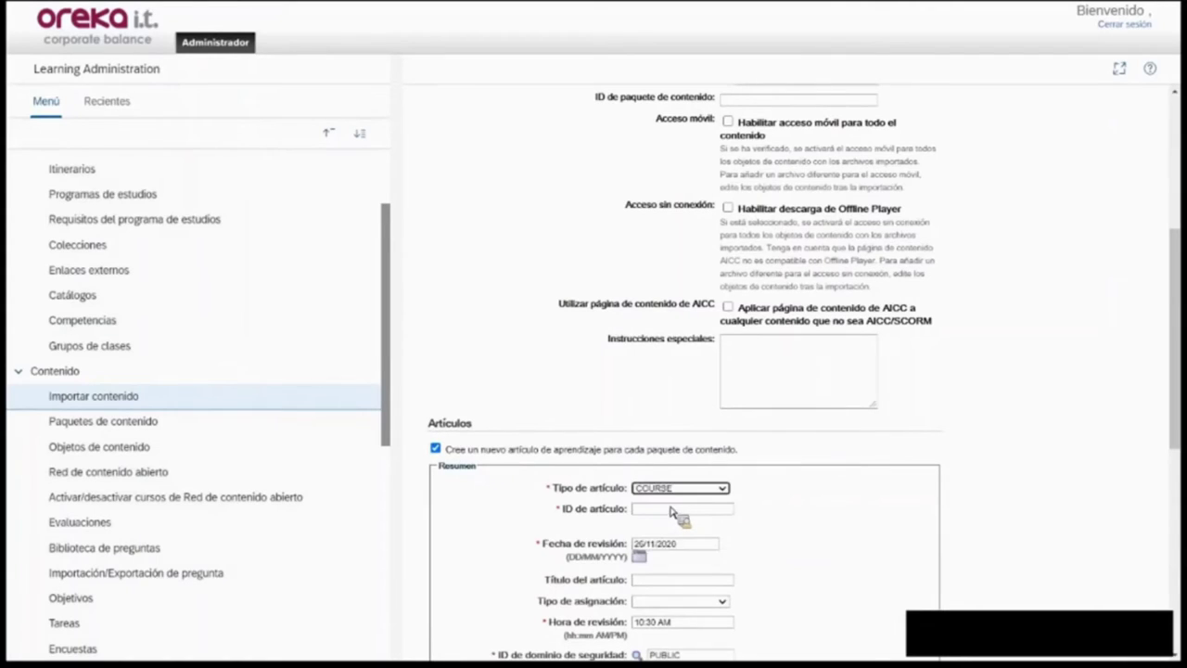
Set the new learning item's ID to testWebinar.
click(652, 519)
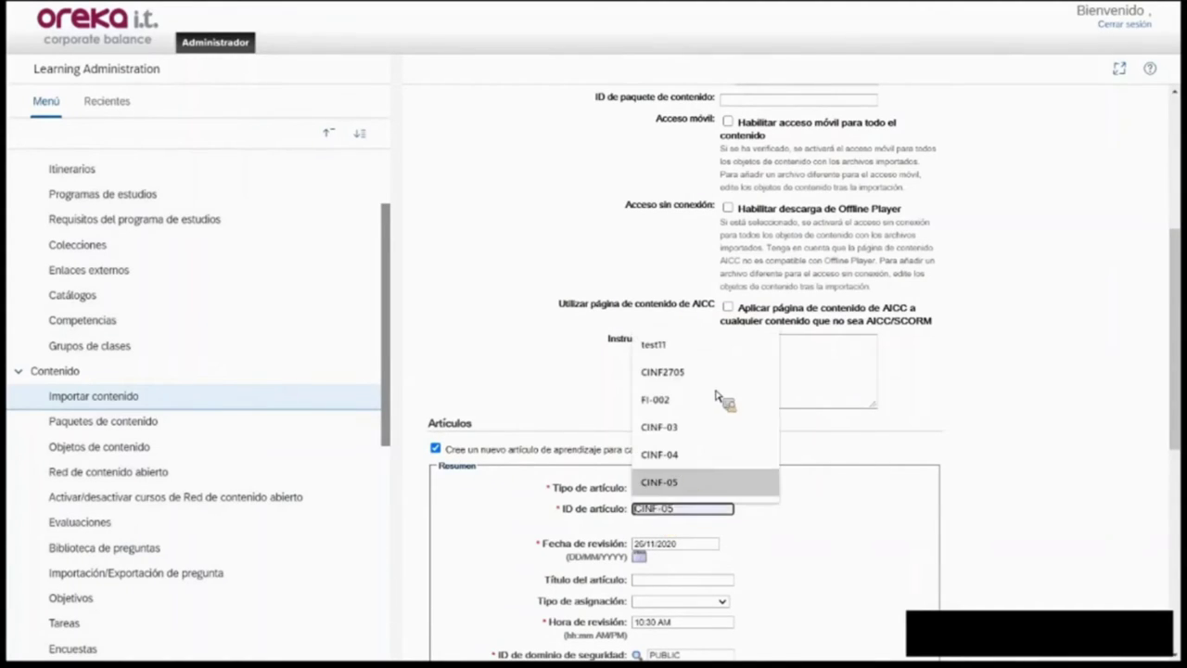
click(662, 480)
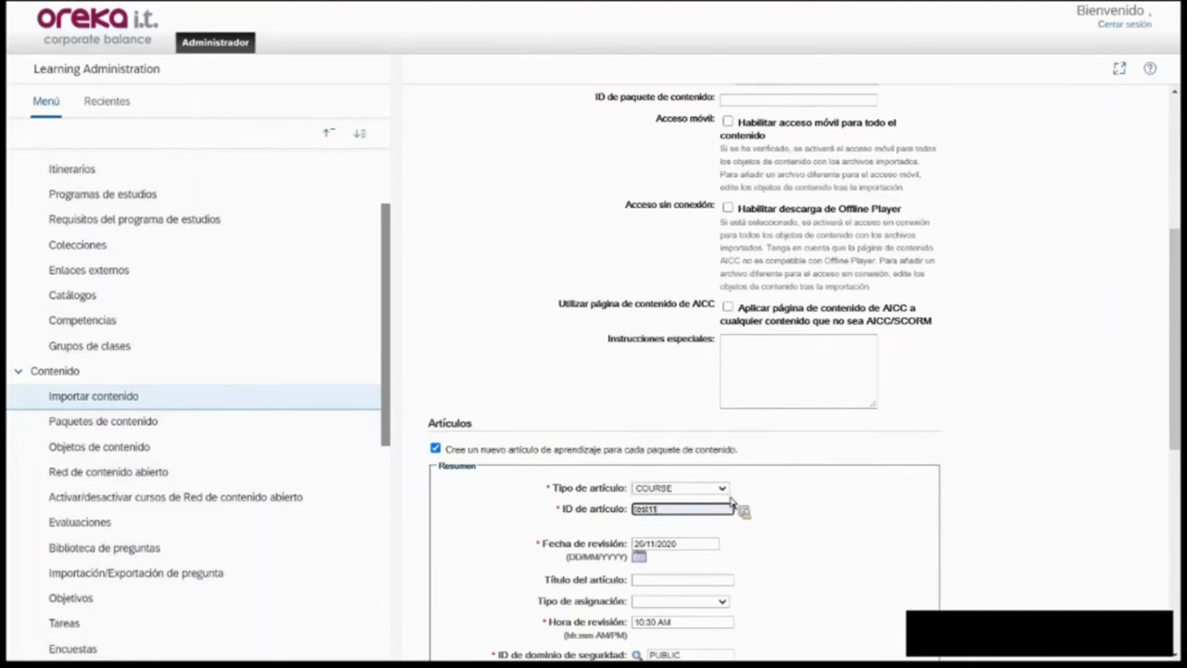
key(BackSpace)
key(BackSpace)
text(4webinar)
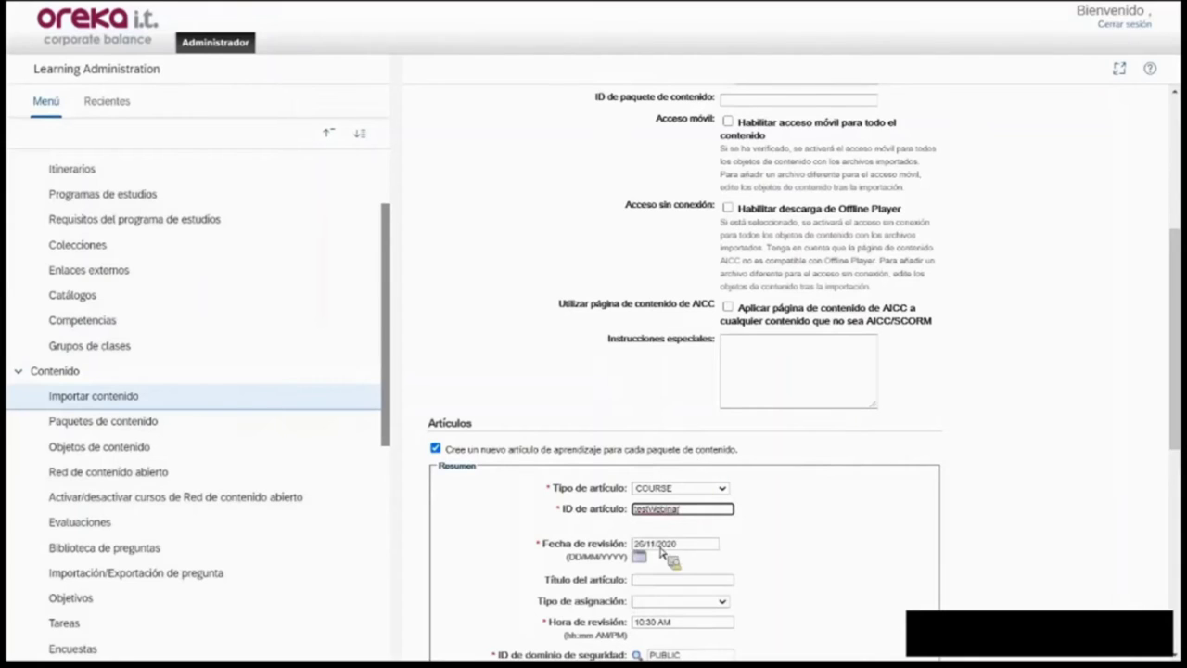
scroll(687, 529, down, 1)
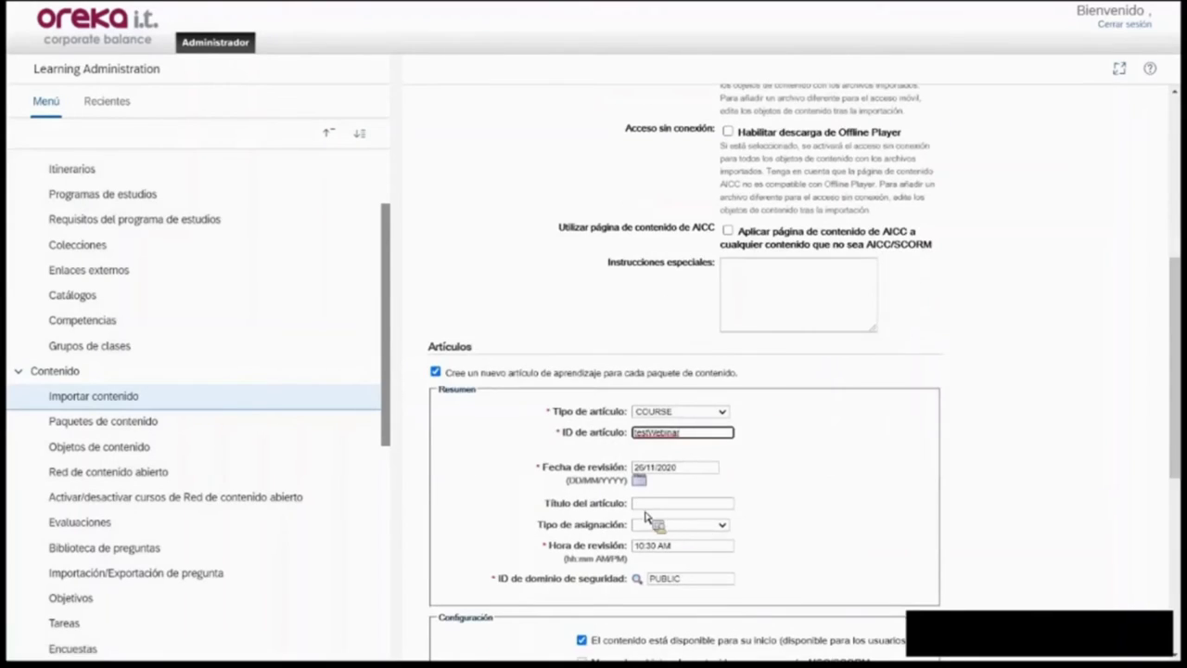
Title the new learning item "Curso ejemplo webinar" and set its assignment type to Opcional (OPT).
scroll(627, 553, down, 2)
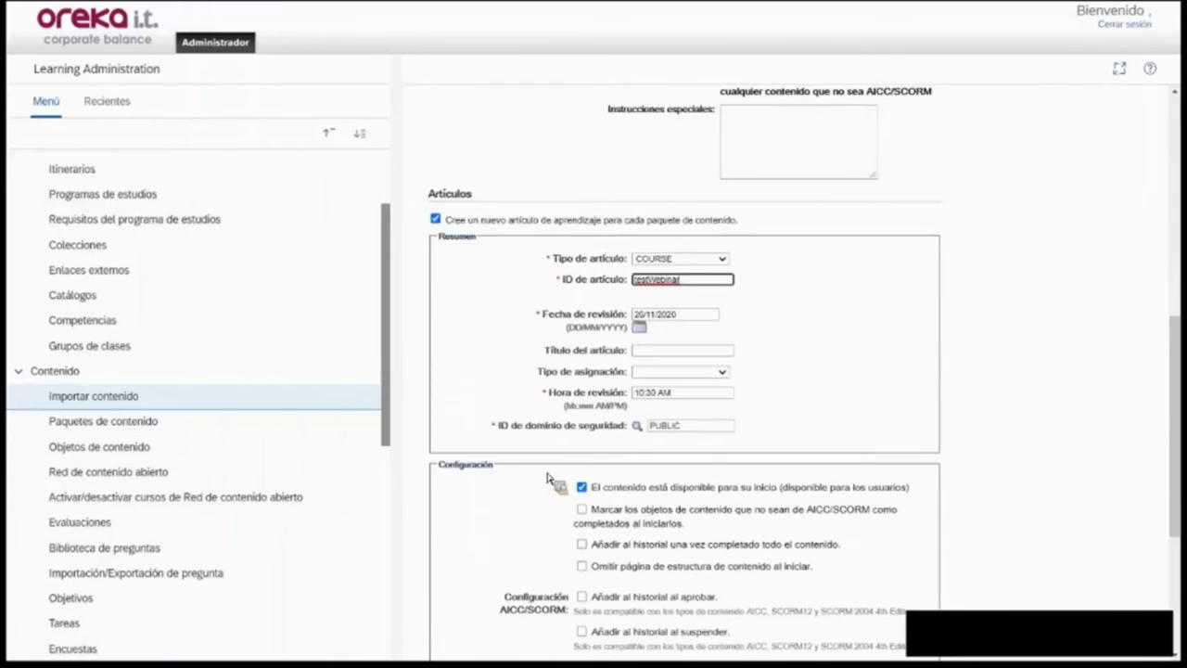
click(651, 352)
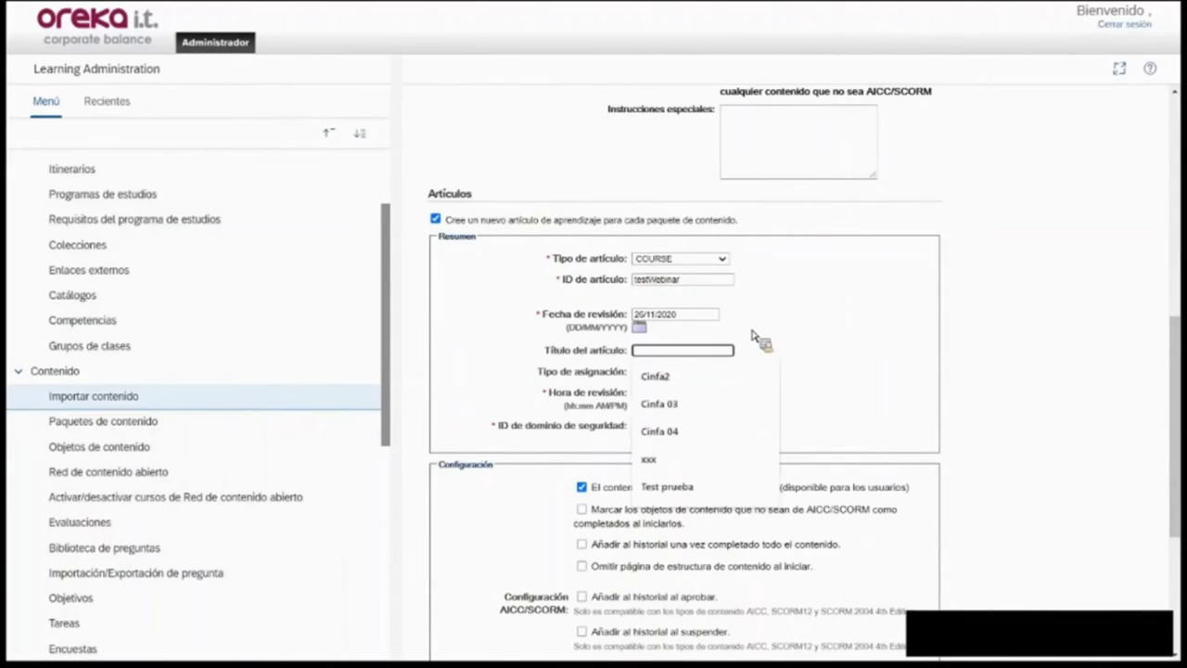
text(Ci)
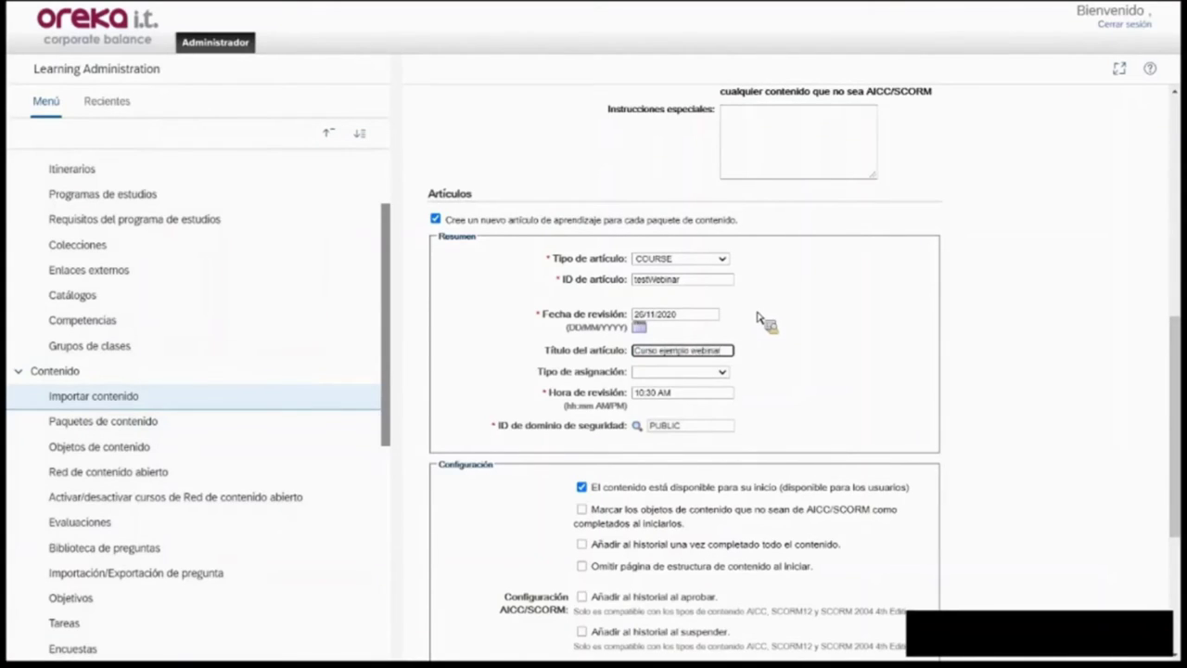
scroll(723, 344, down, 1)
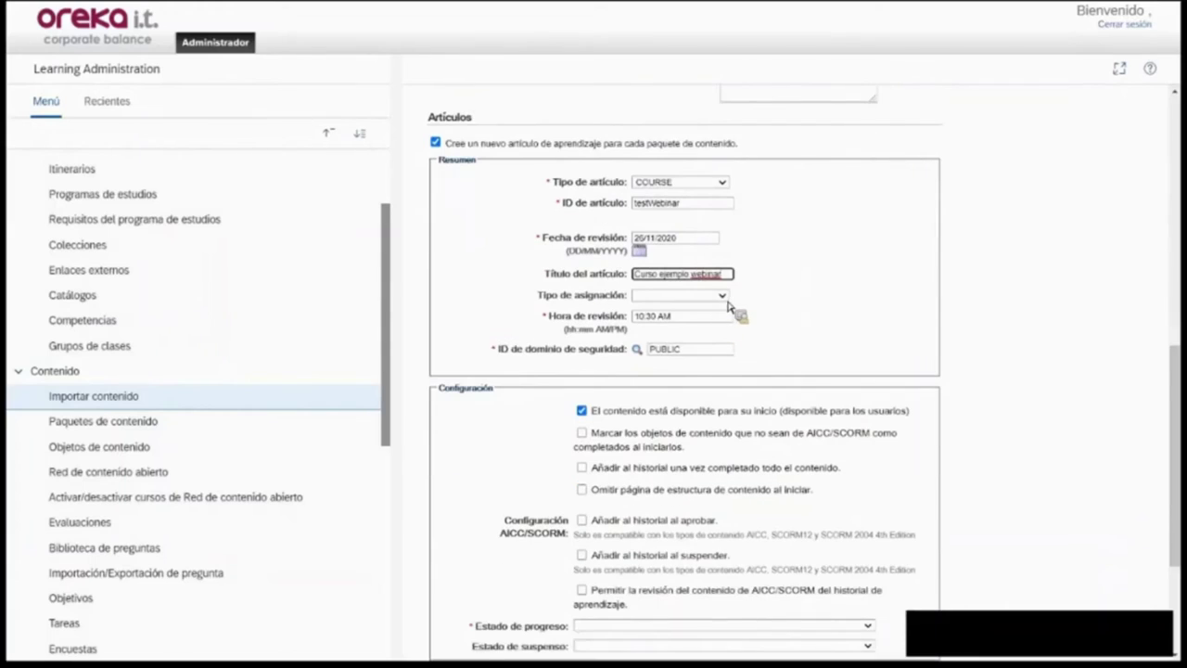
click(722, 296)
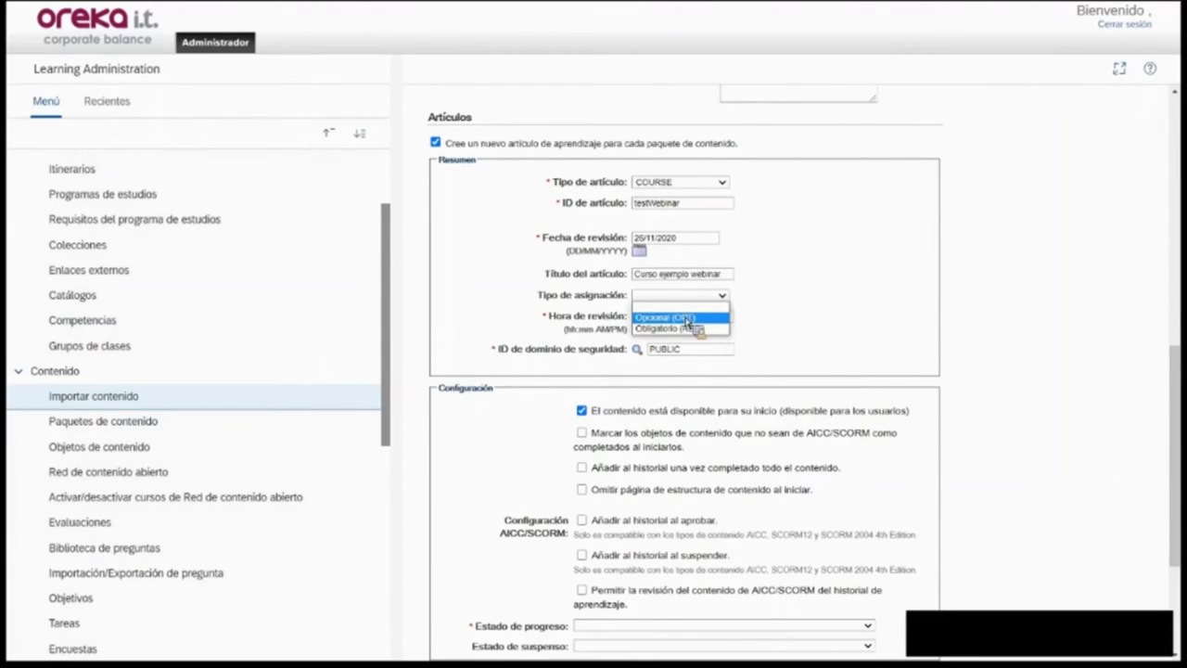
click(686, 318)
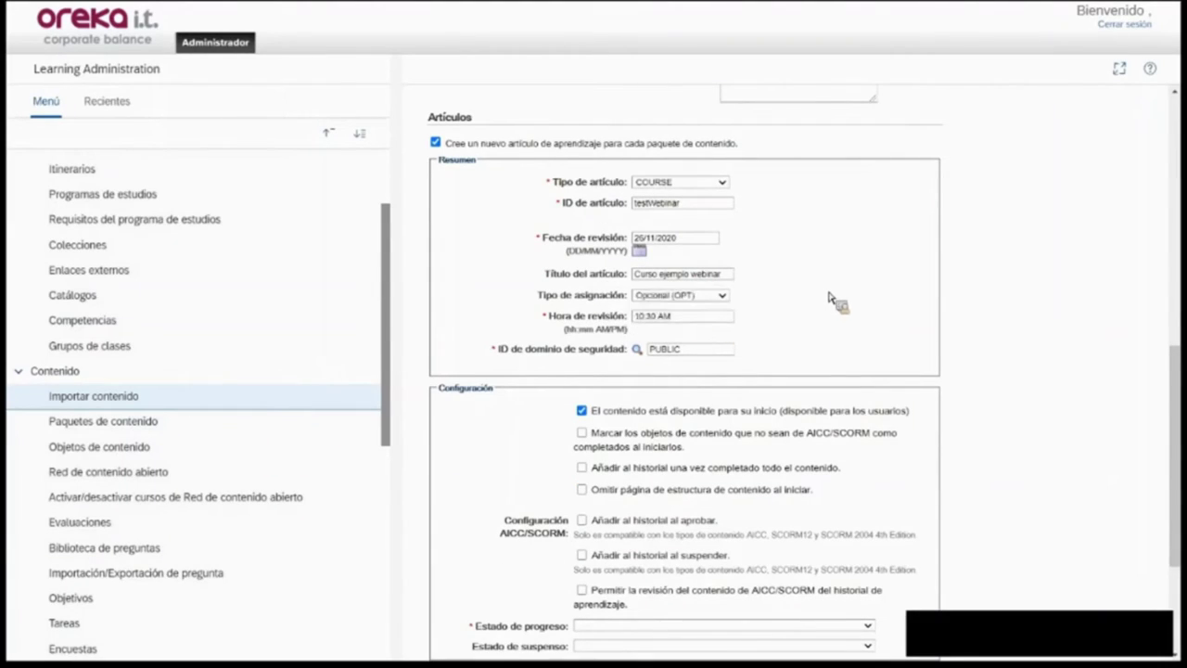
Set the item's progress status to COMP2 (Course Complete) - Para crédito and submit the content files for import.
scroll(833, 299, down, 3)
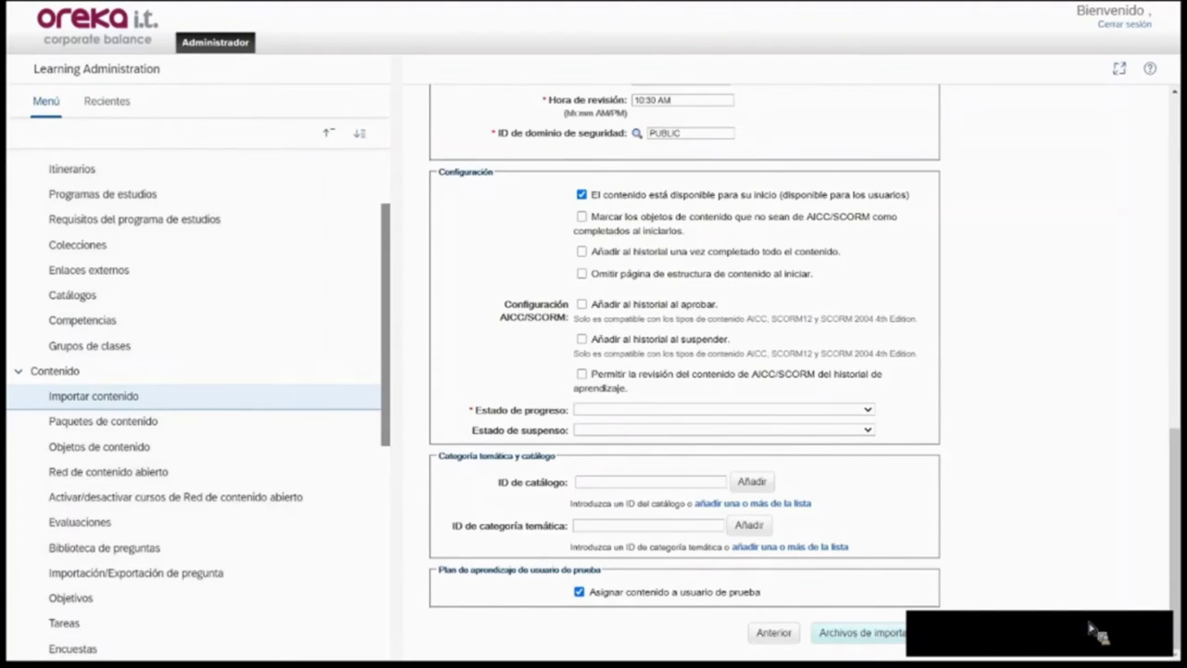
click(878, 633)
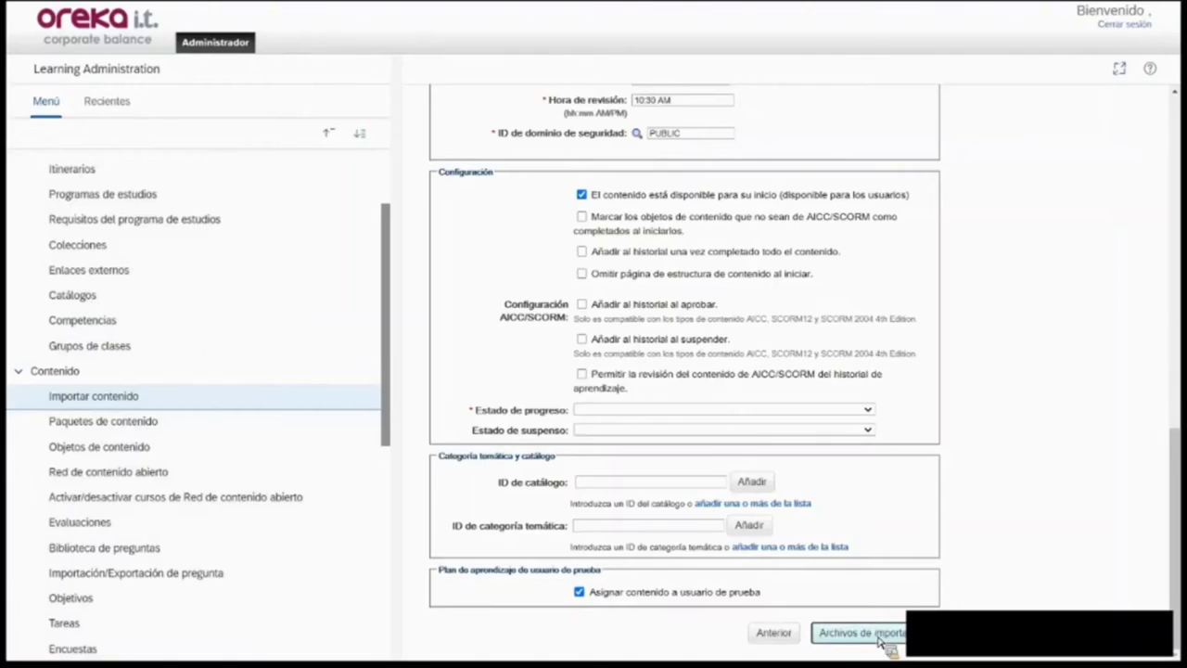
scroll(705, 315, down, 5)
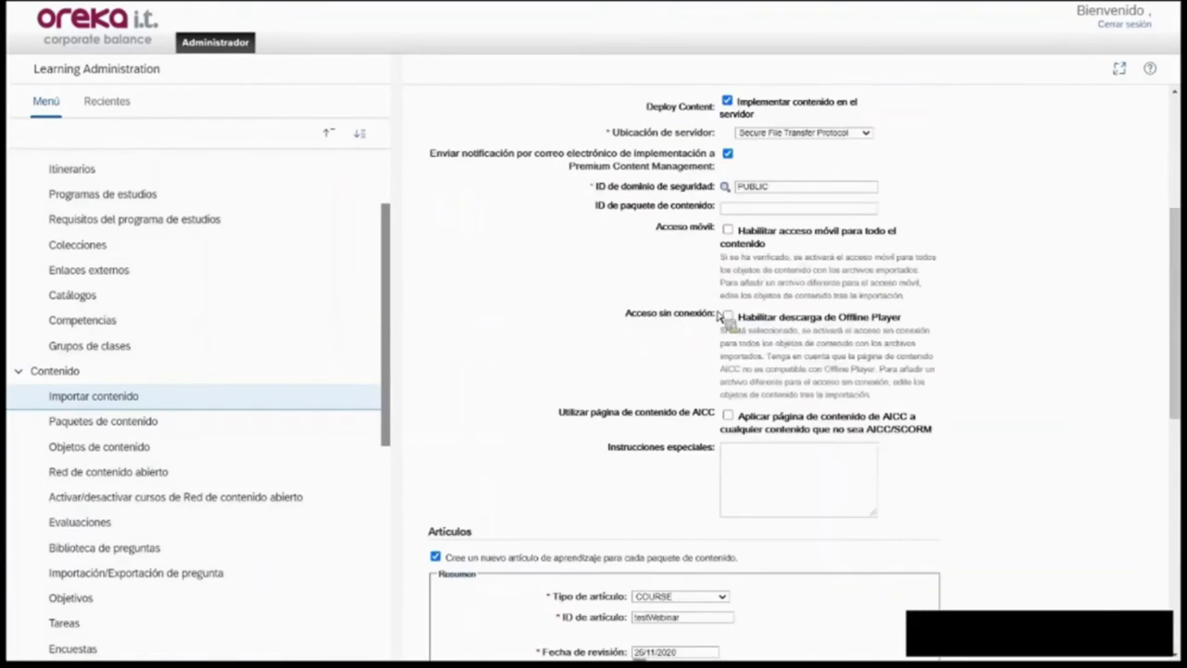
scroll(779, 306, down, 3)
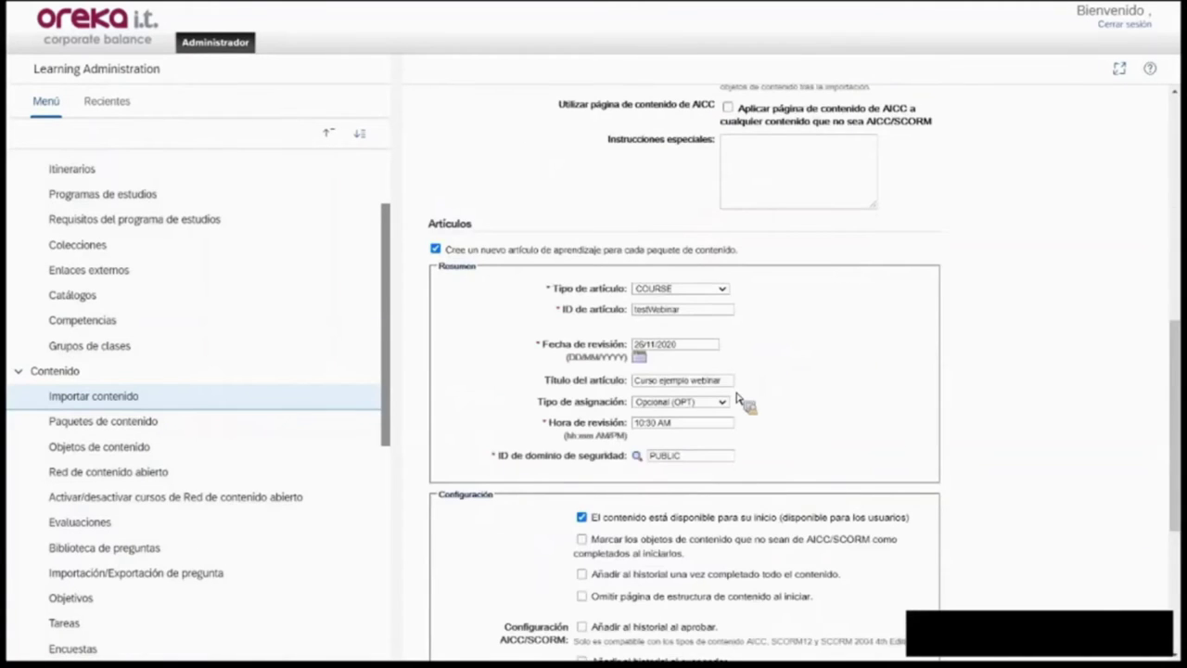
scroll(742, 399, down, 3)
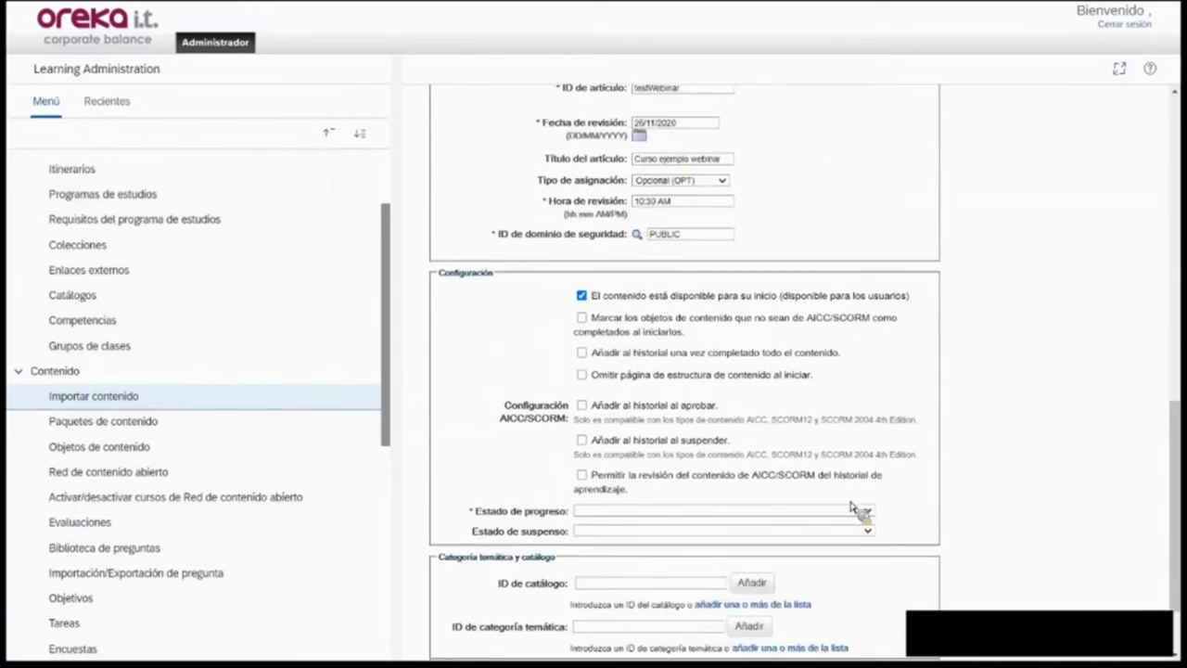
click(862, 510)
click(720, 525)
scroll(1020, 440, down, 1)
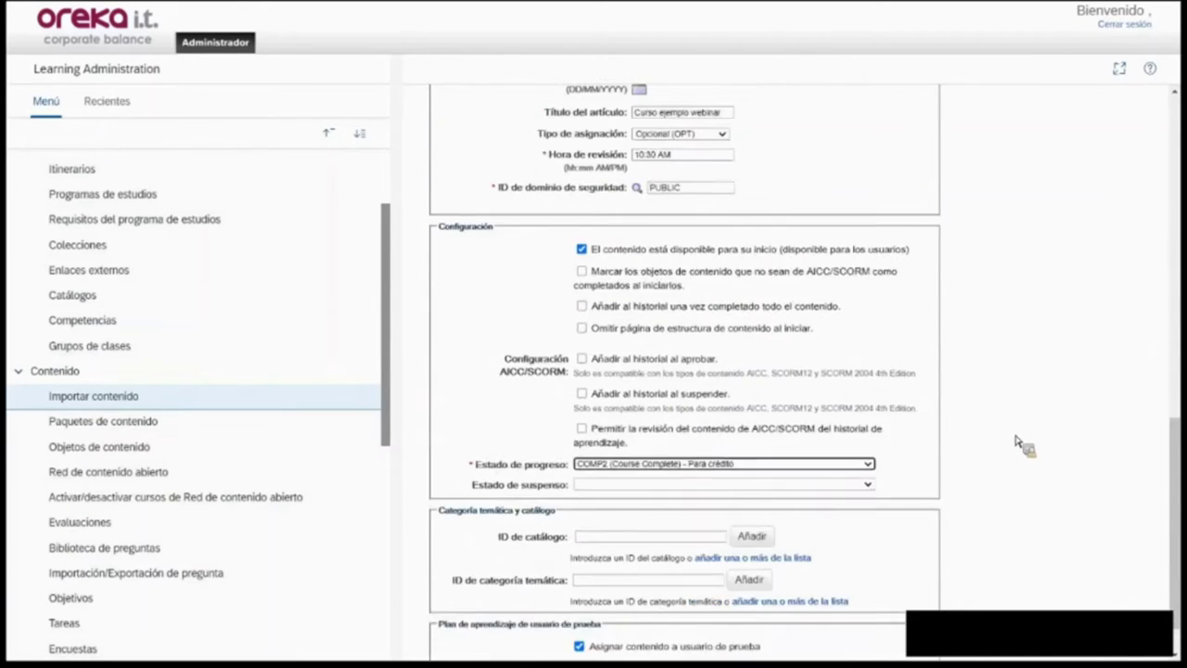
scroll(1020, 439, down, 1)
click(867, 632)
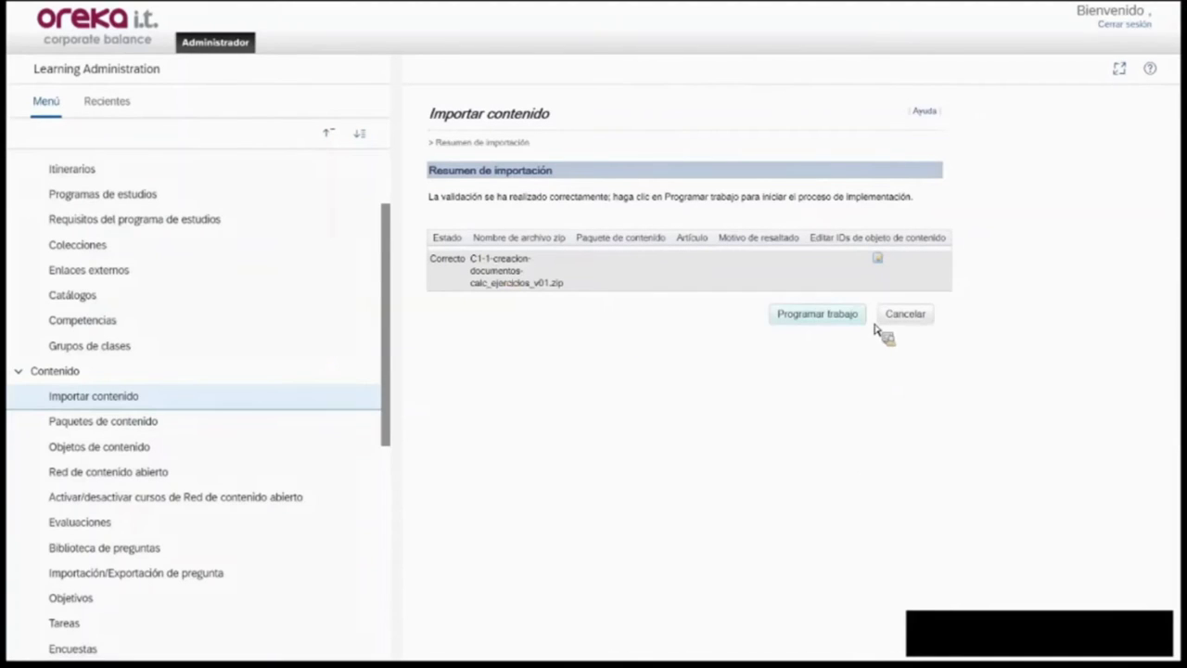
Schedule the import job for the validated content package and check the import status.
click(840, 318)
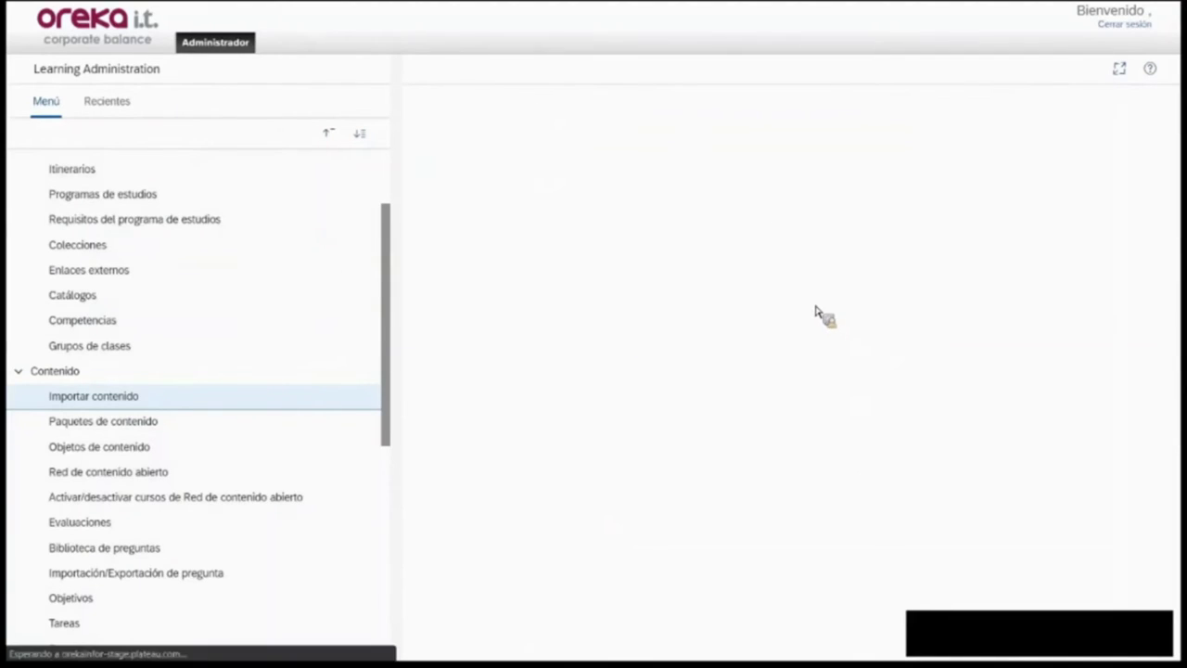
click(438, 484)
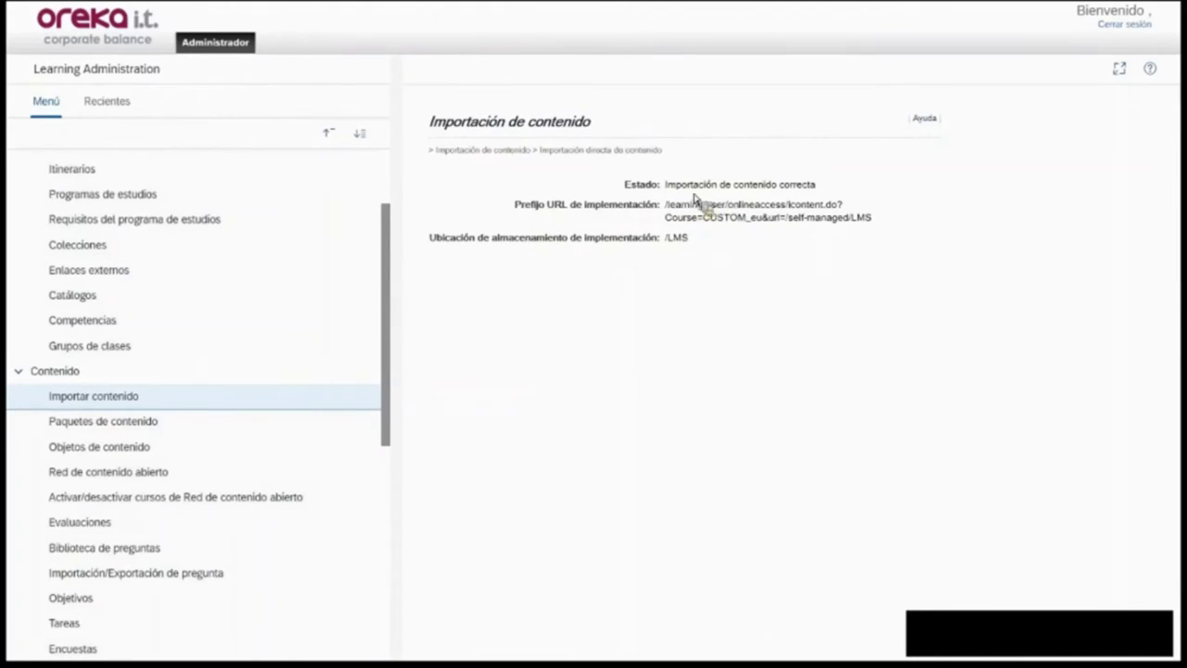
drag(820, 187, 626, 197)
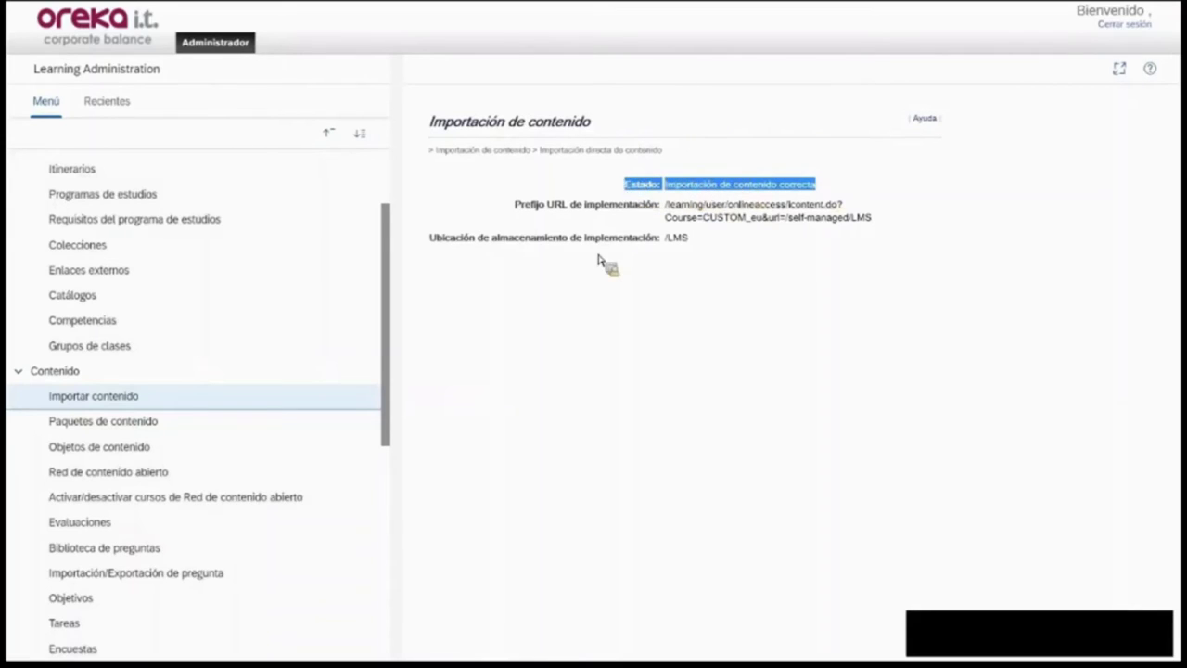
click(485, 293)
Search all active learning items and open testWebinar from the second page of results to review its details.
scroll(214, 290, up, 2)
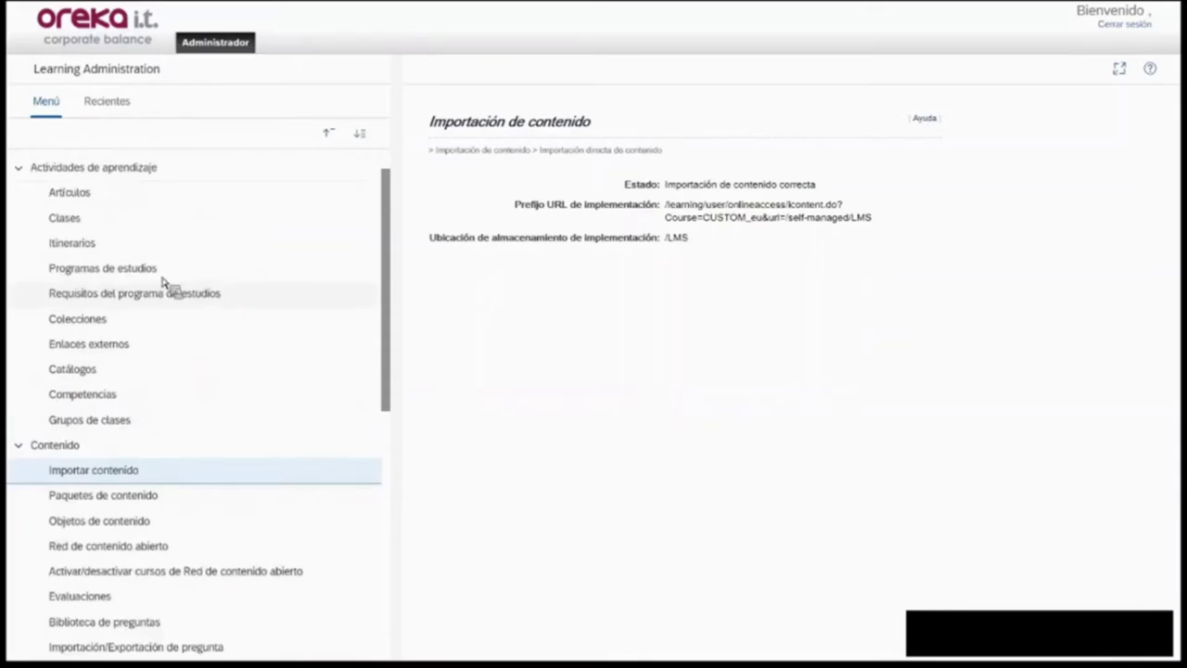
click(80, 200)
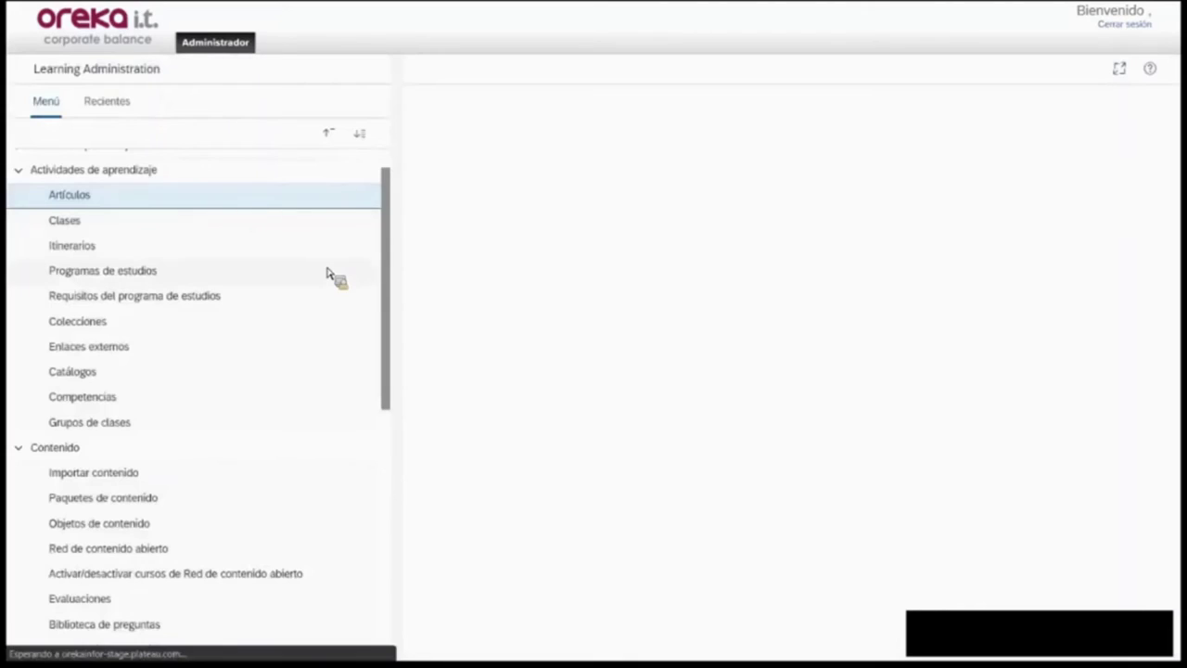
click(728, 513)
scroll(714, 390, down, 3)
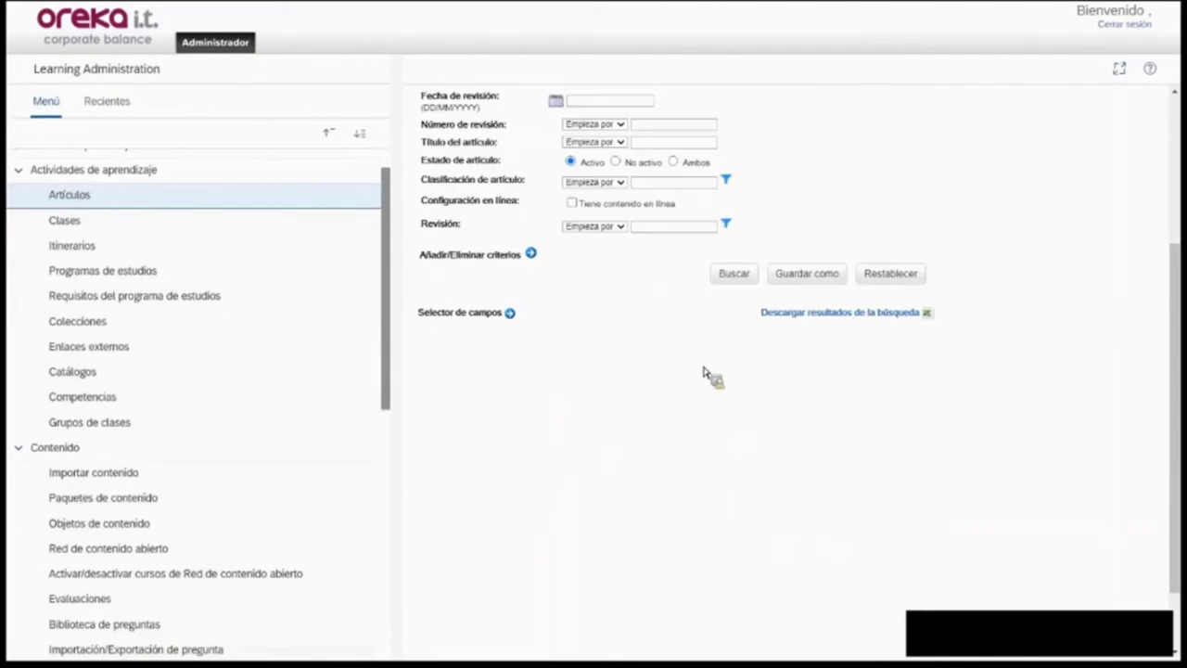
scroll(710, 362, down, 1)
scroll(556, 510, down, 1)
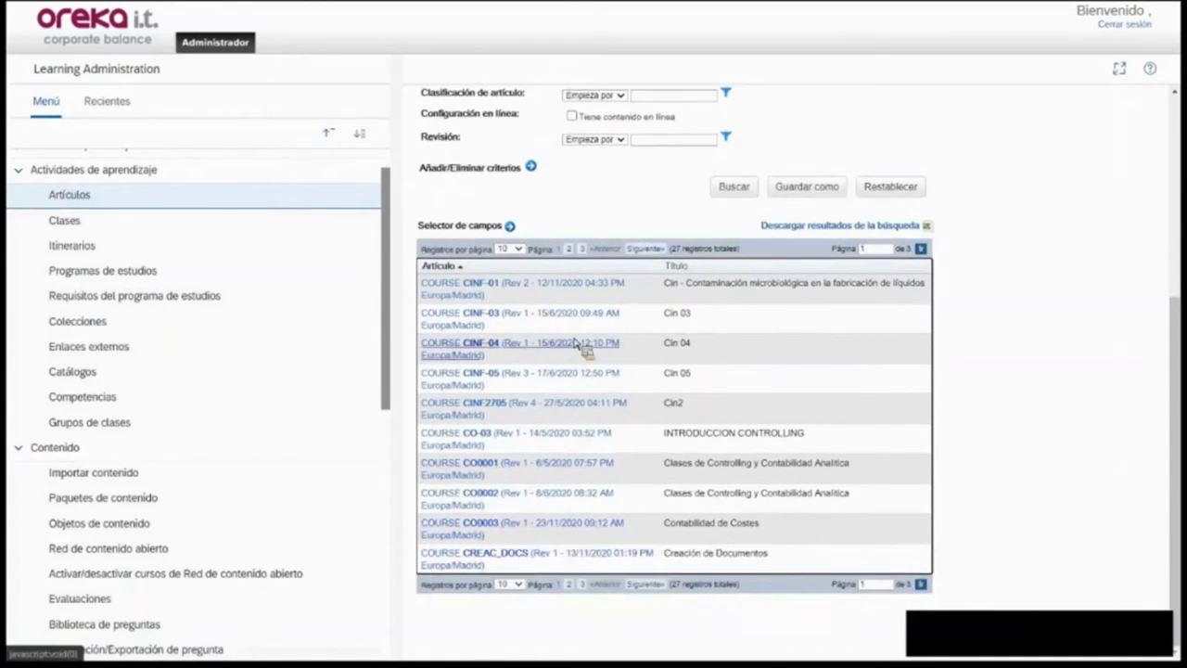
click(570, 586)
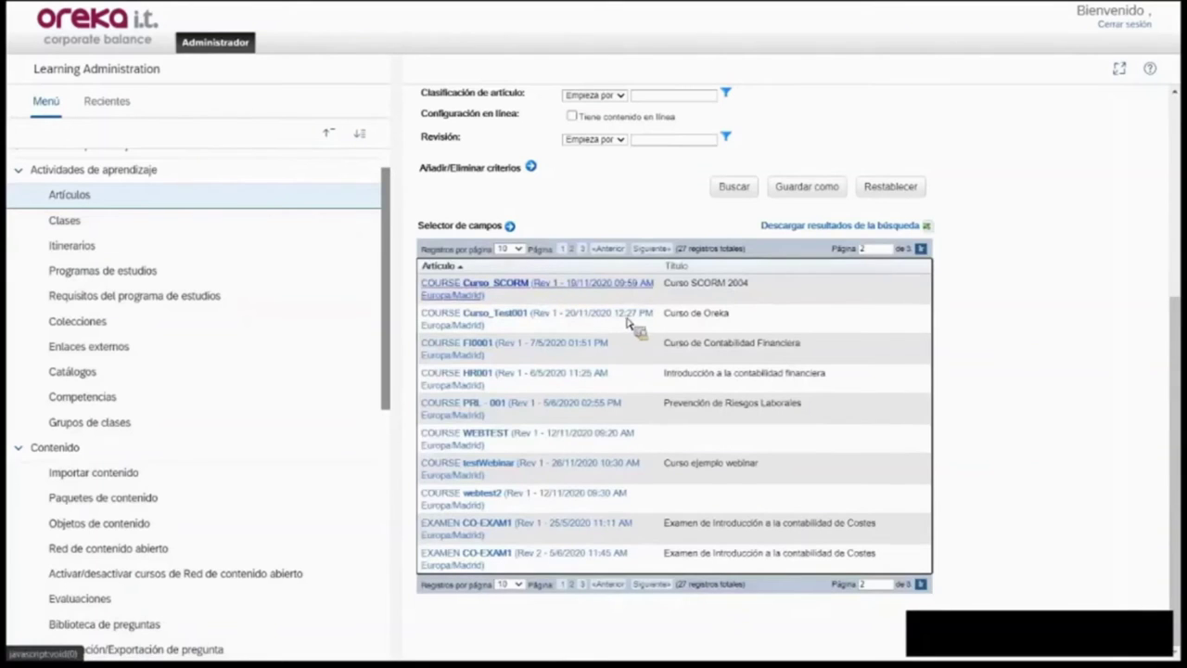
click(518, 471)
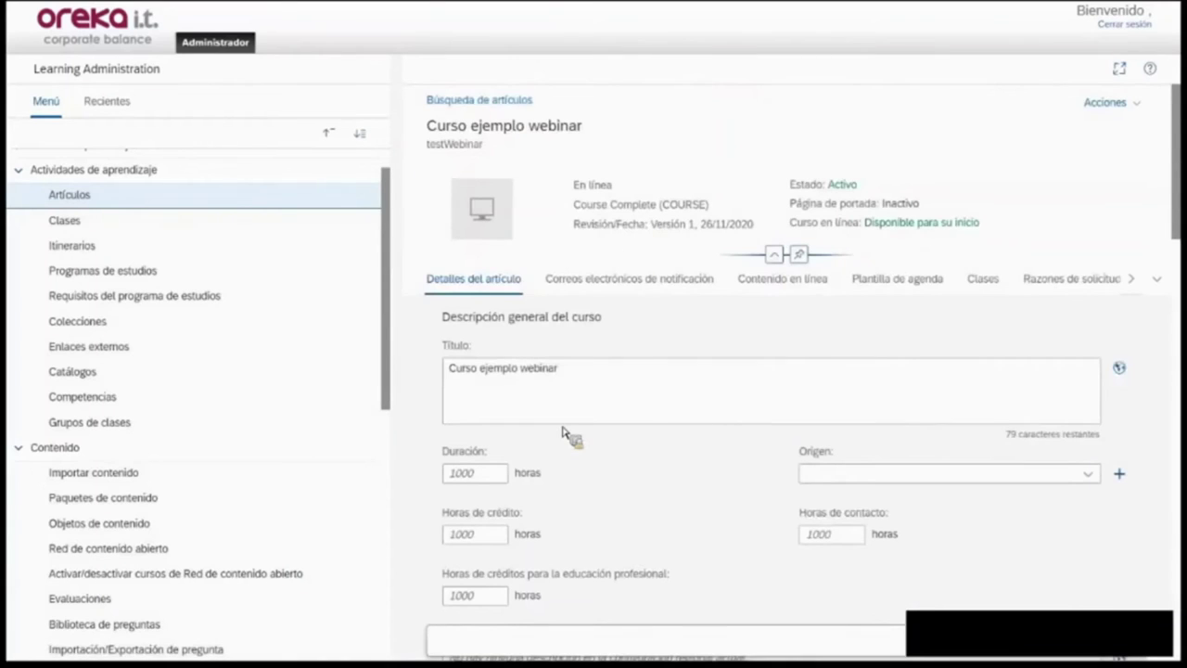
scroll(575, 422, down, 1)
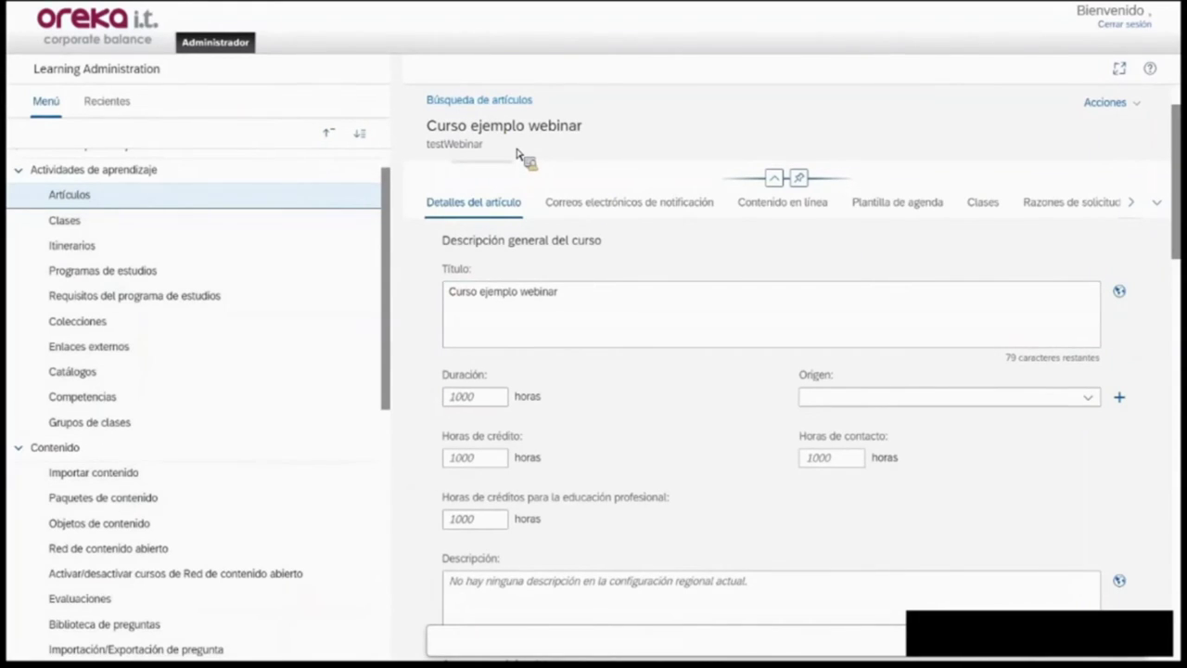
Find the Perfil Controlling assignment profile under user learning management and review its general details and access settings.
scroll(376, 199, up, 1)
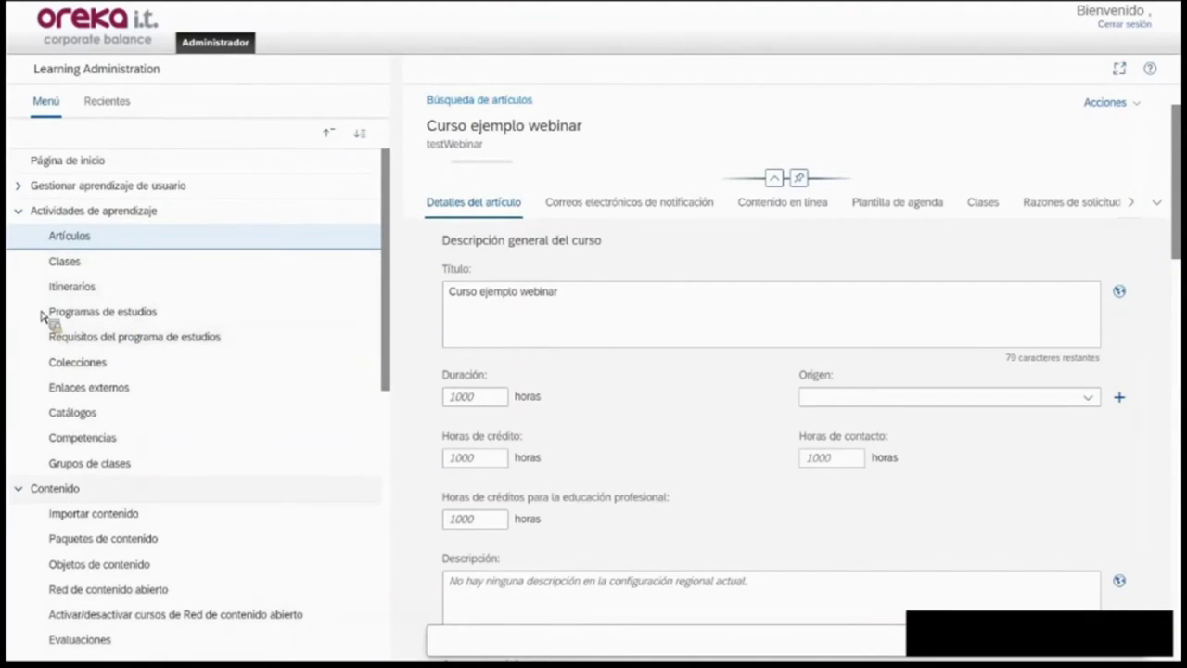
click(23, 189)
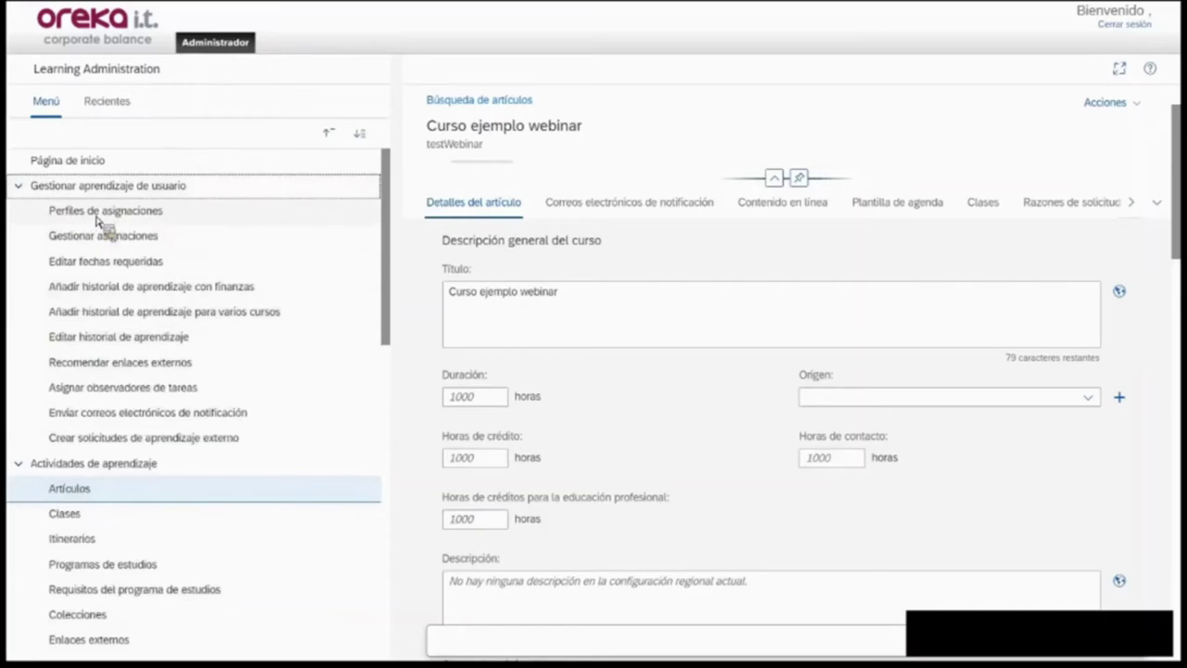
click(99, 213)
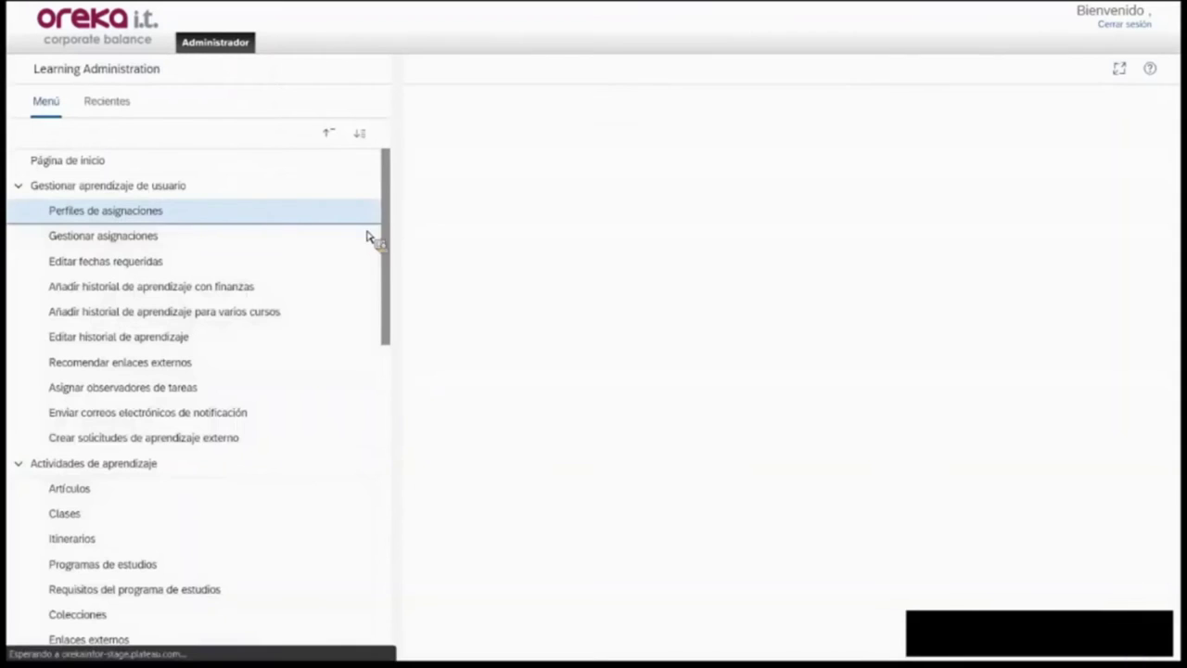
click(734, 345)
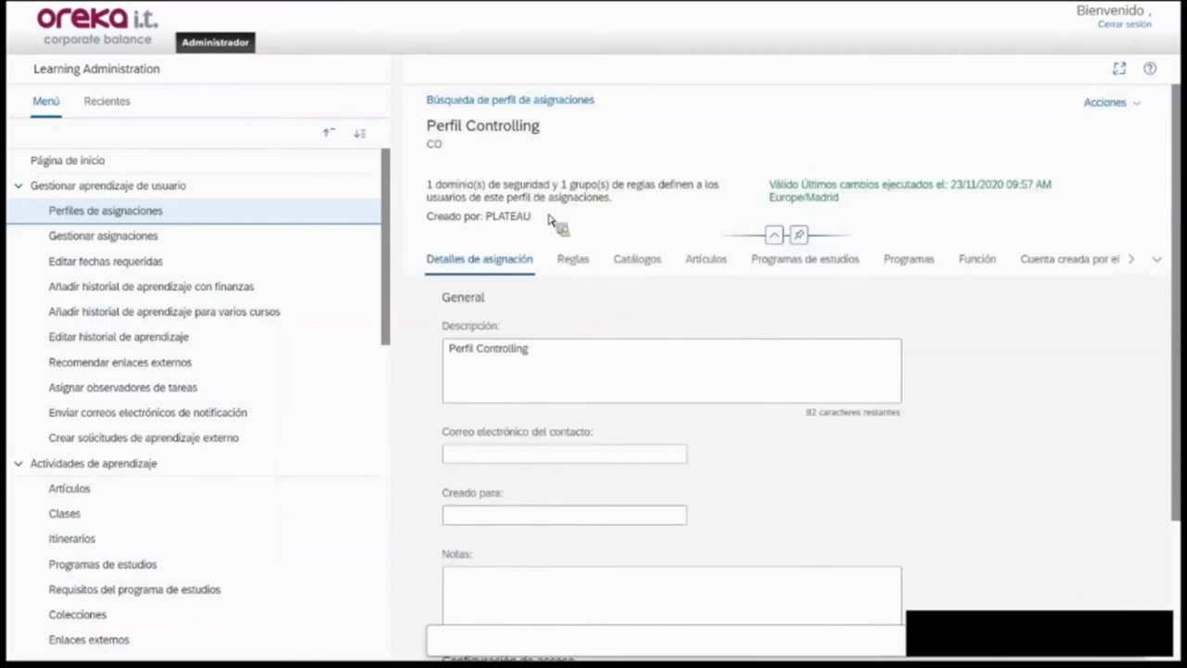
scroll(628, 293, down, 3)
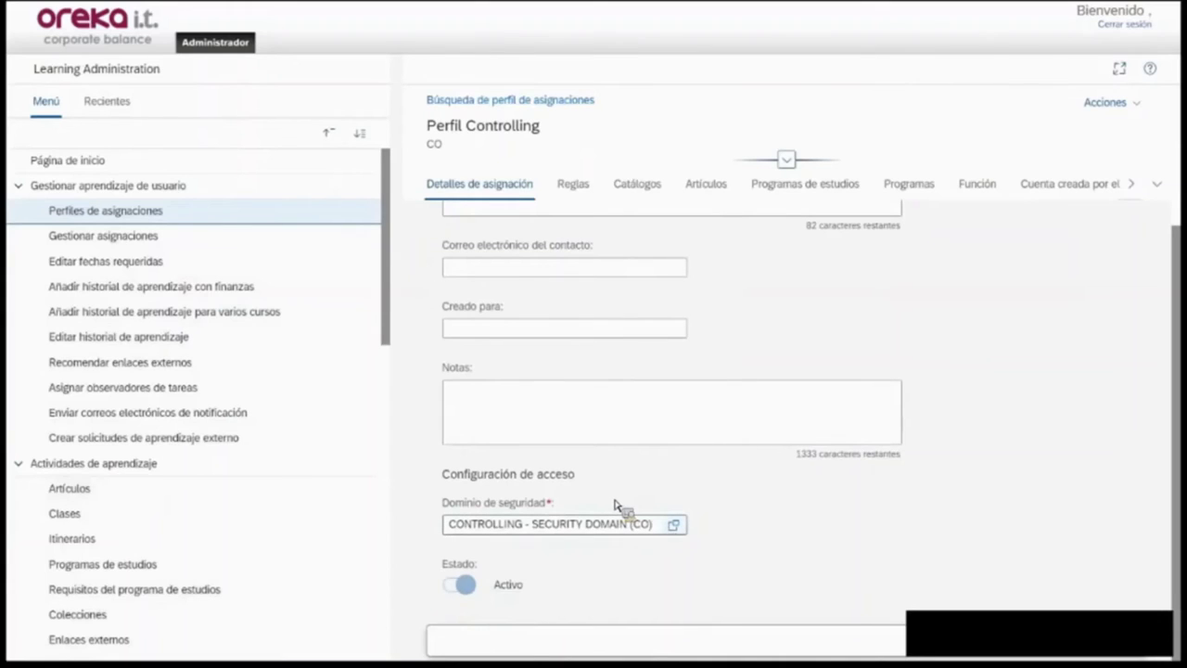
scroll(614, 506, up, 5)
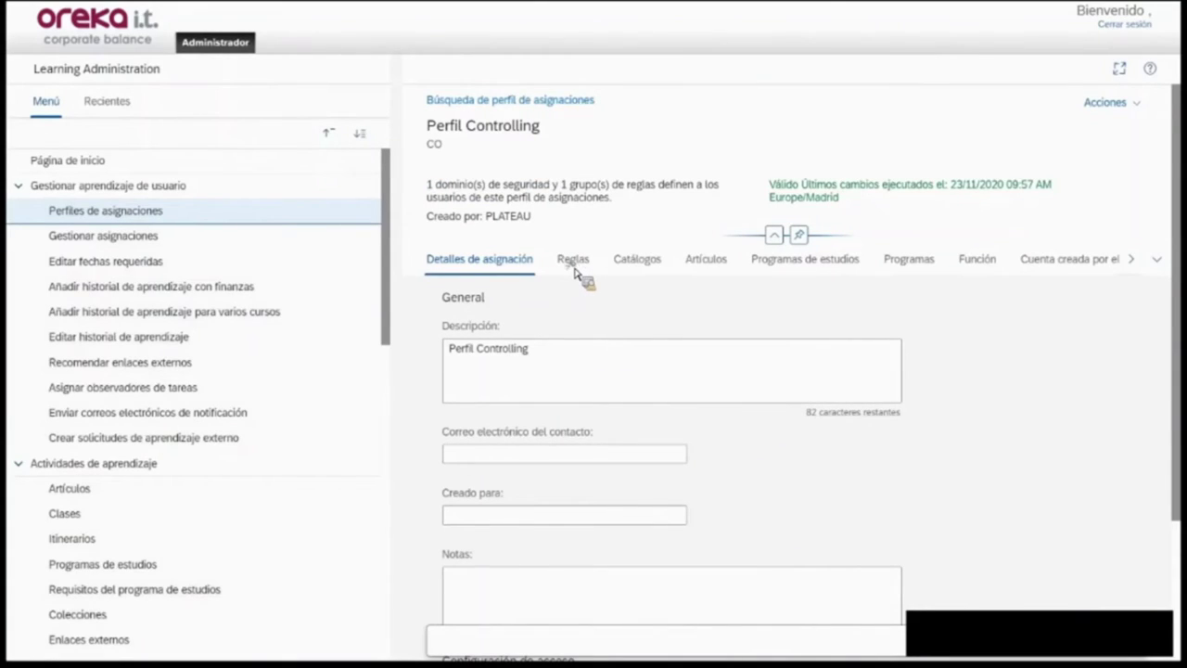
Examine the assignment profile's security domain and the rule inside its CONTROLLING group.
click(573, 269)
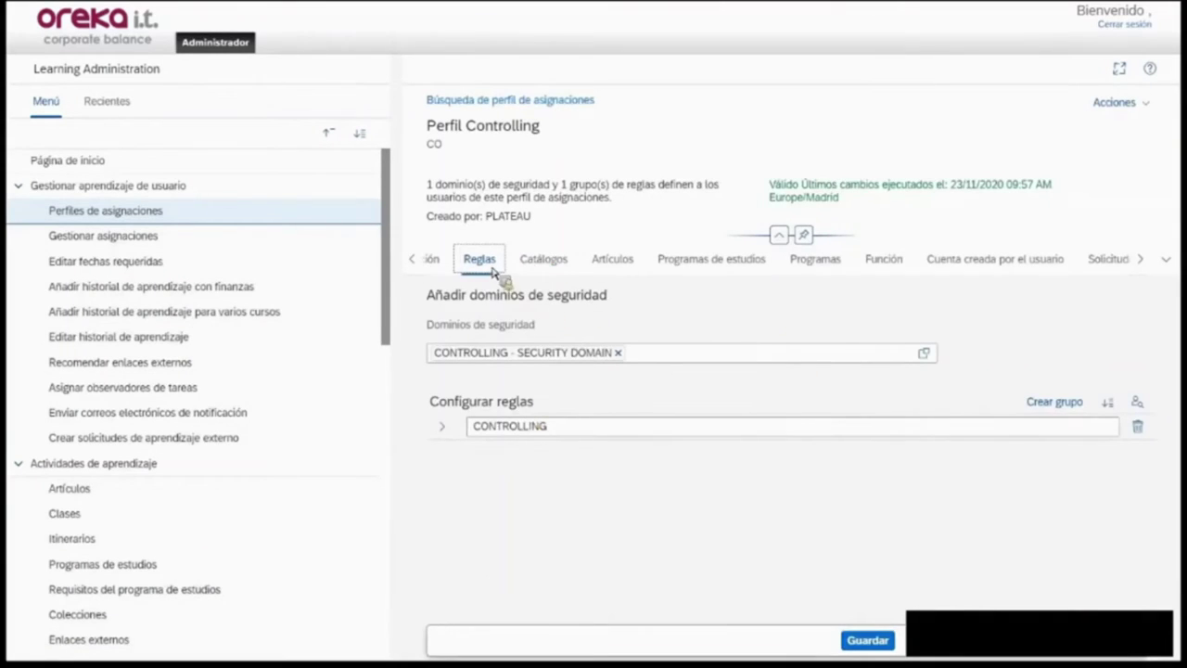
click(443, 427)
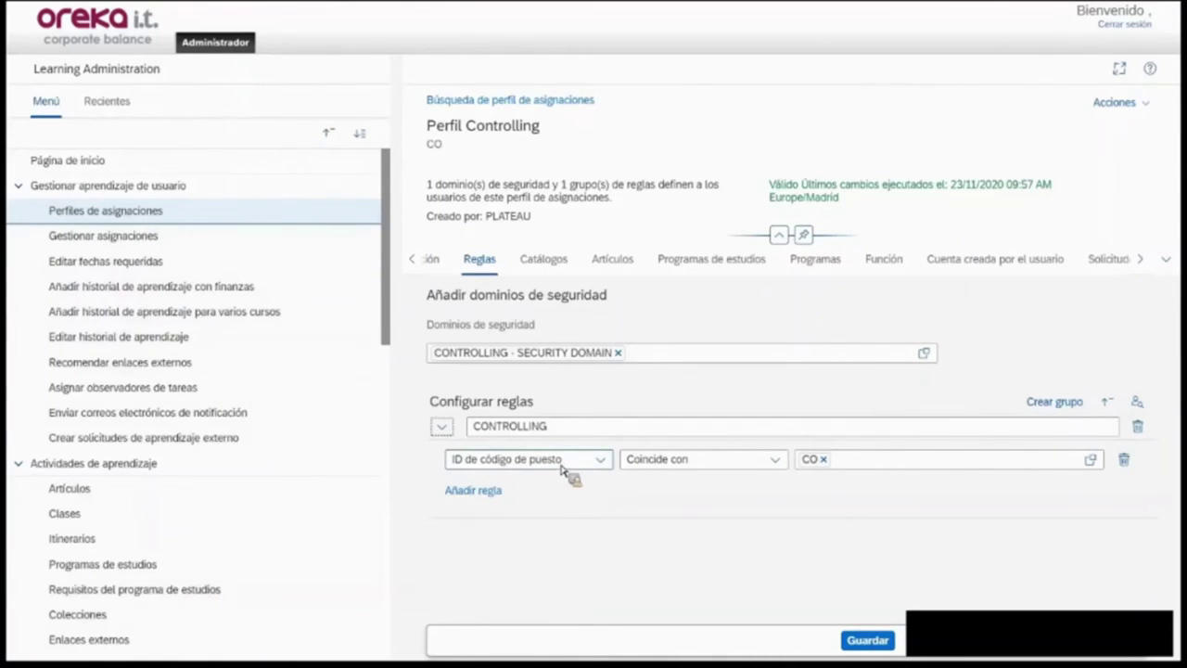
click(818, 469)
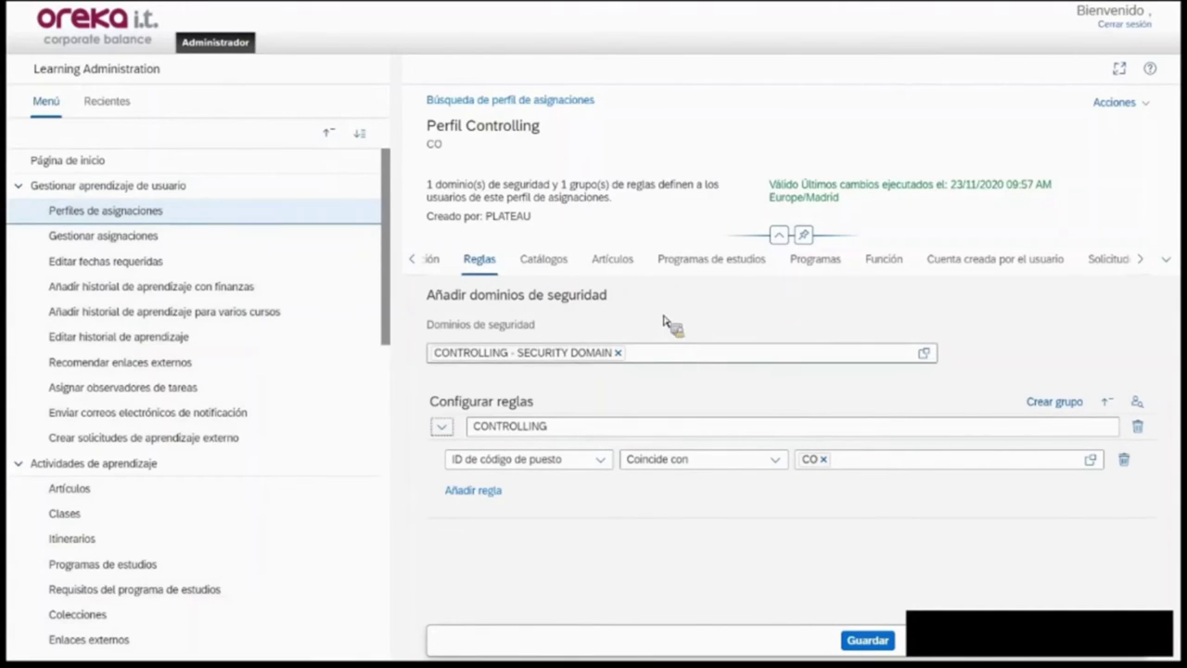
Add the testWebinar course to the Perfil Controlling assignment profile's items and accept assigning it without a required date.
click(622, 271)
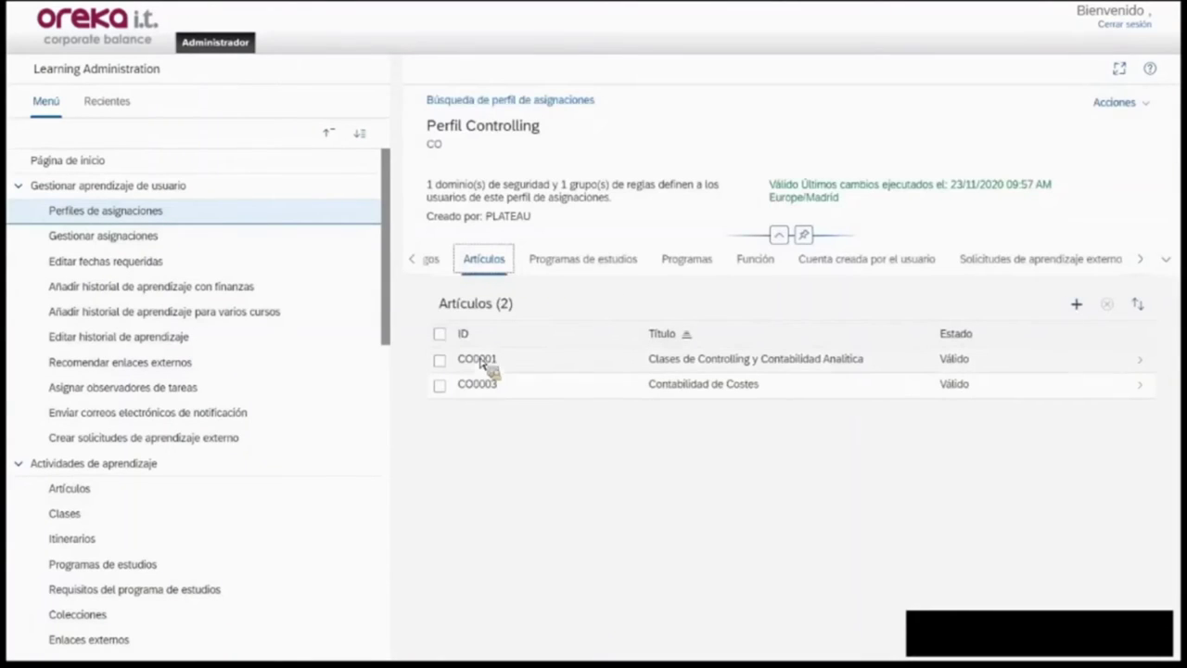
click(1075, 306)
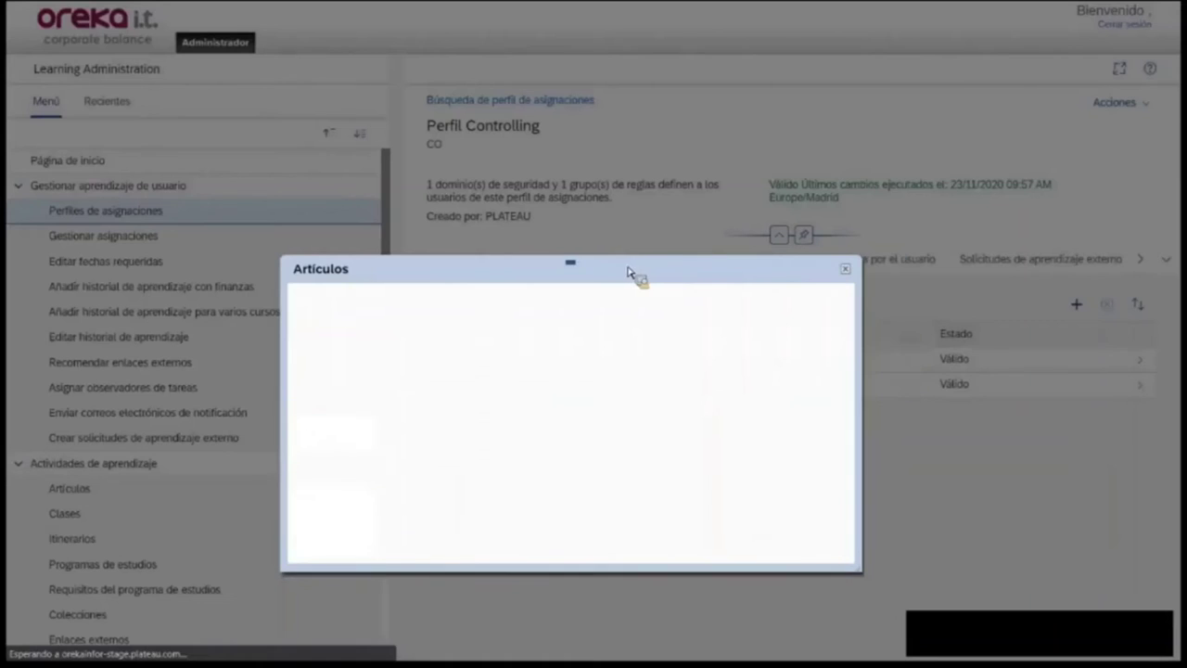
click(699, 543)
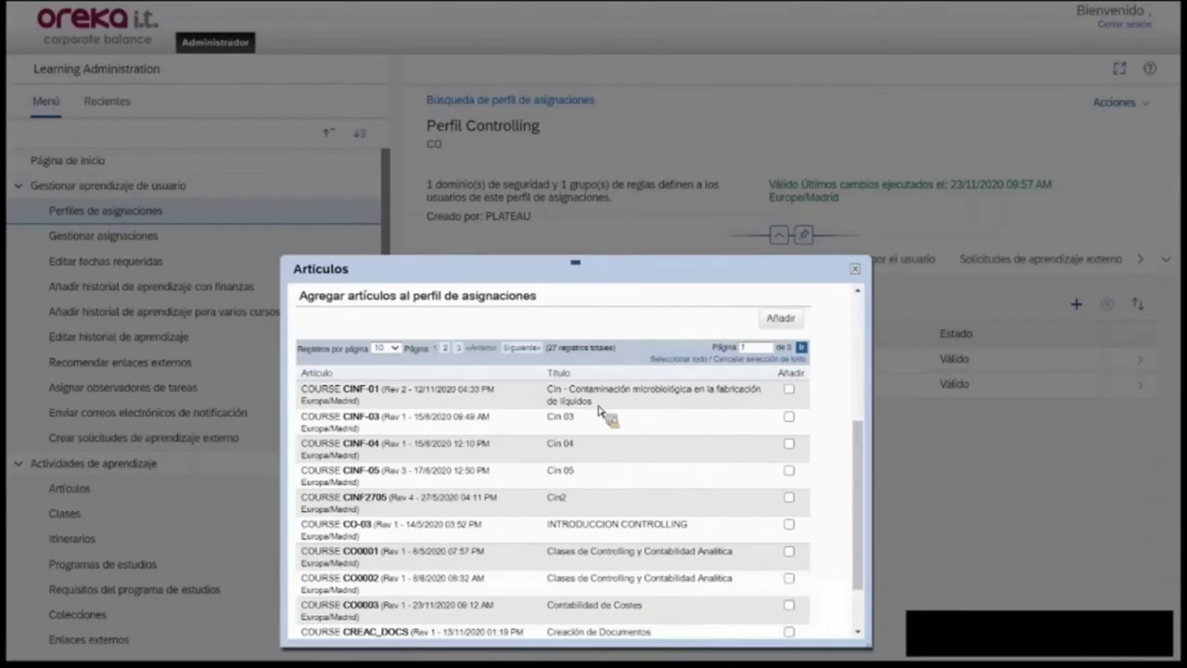
scroll(599, 412, down, 2)
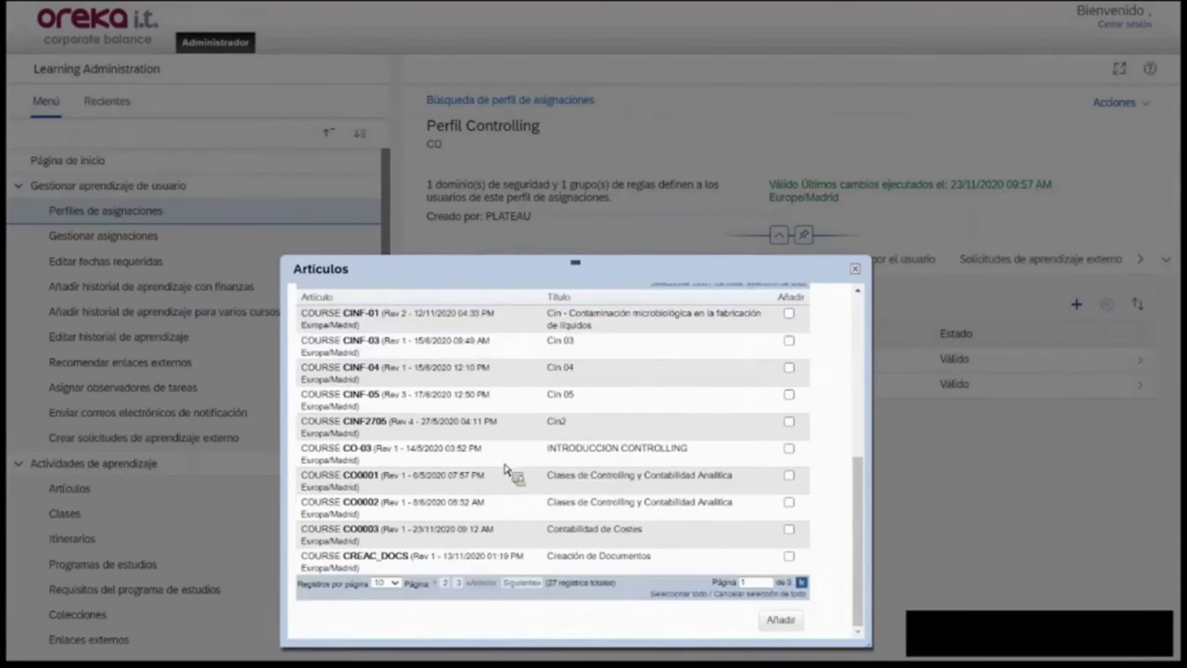
click(446, 584)
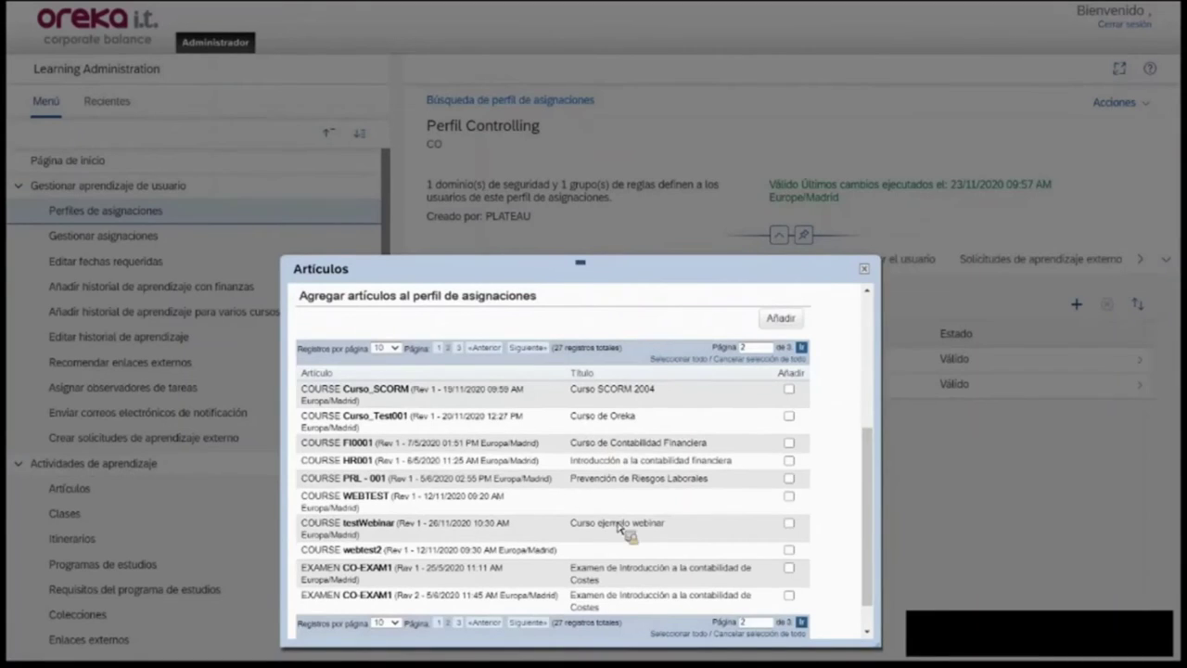
click(788, 523)
scroll(732, 556, down, 1)
click(790, 620)
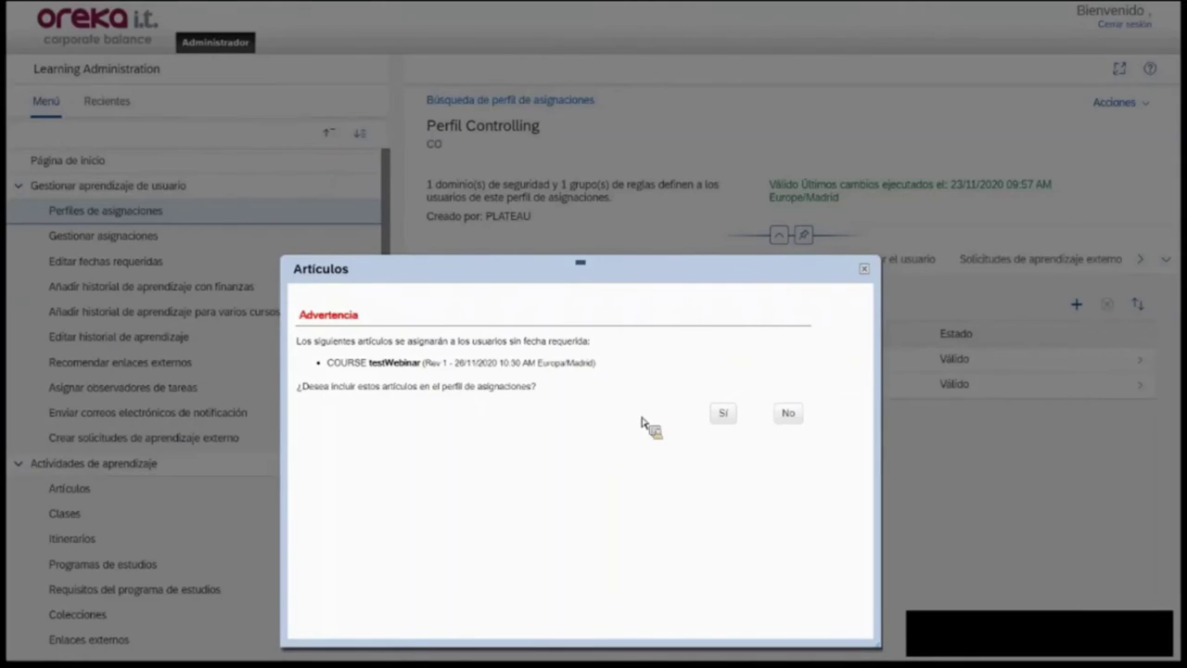
click(724, 415)
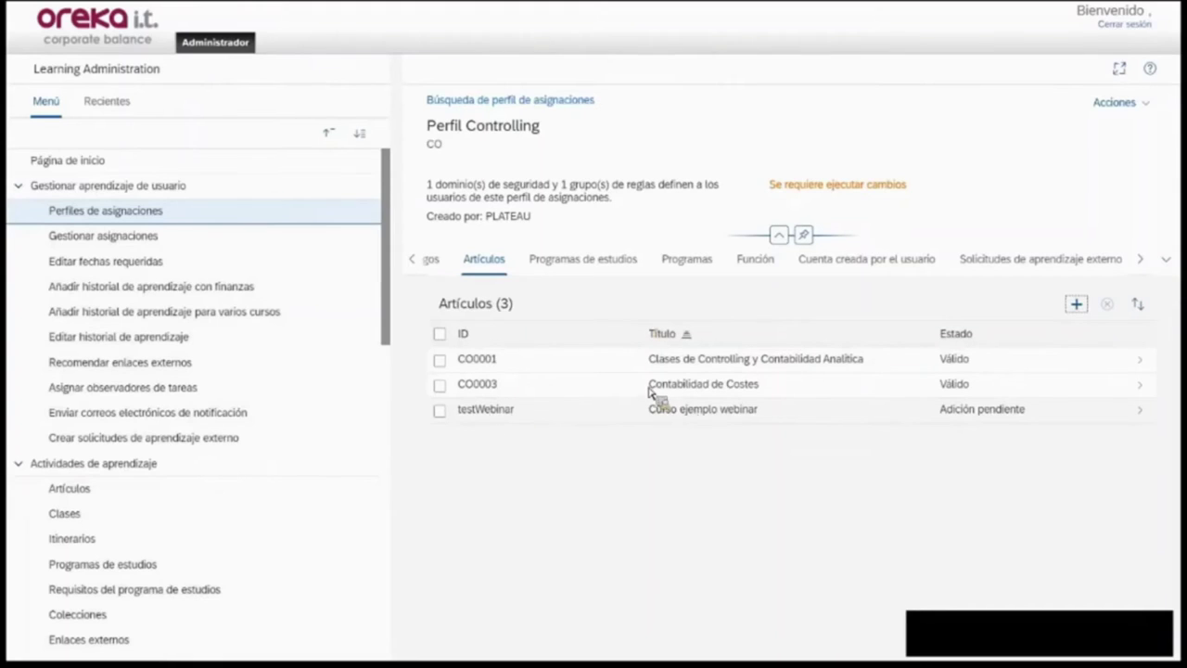
Apply the assignment profile changes immediately without e-mail notification, check the background job's status and return to the profile.
click(1149, 106)
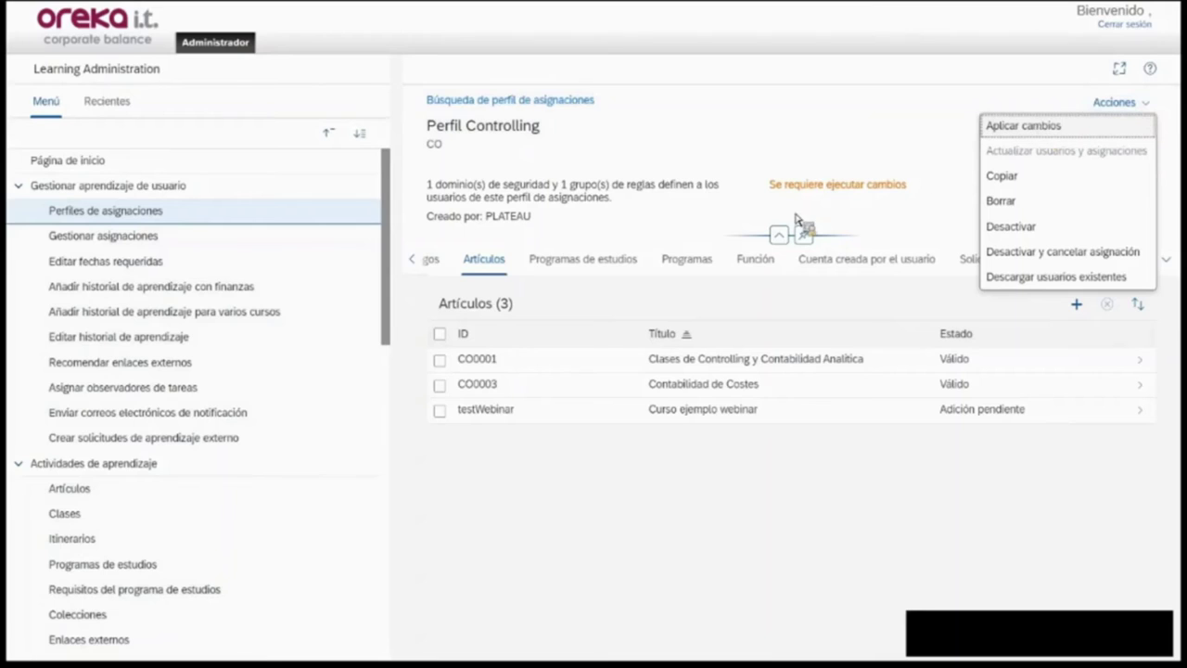
click(1024, 127)
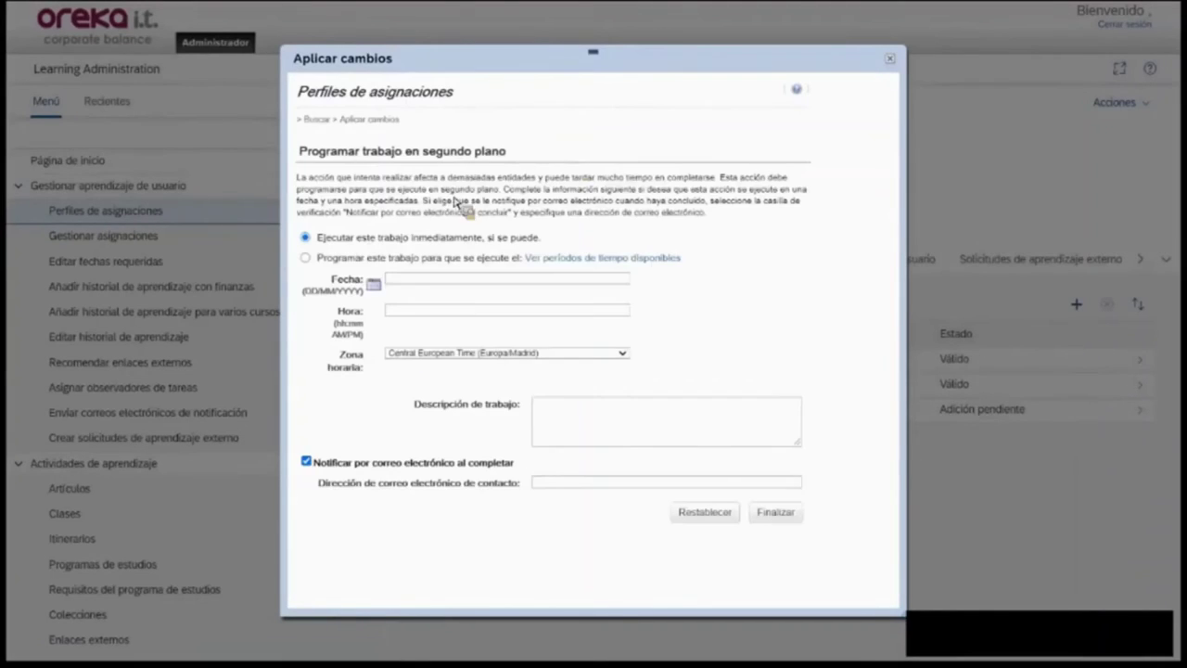
click(306, 461)
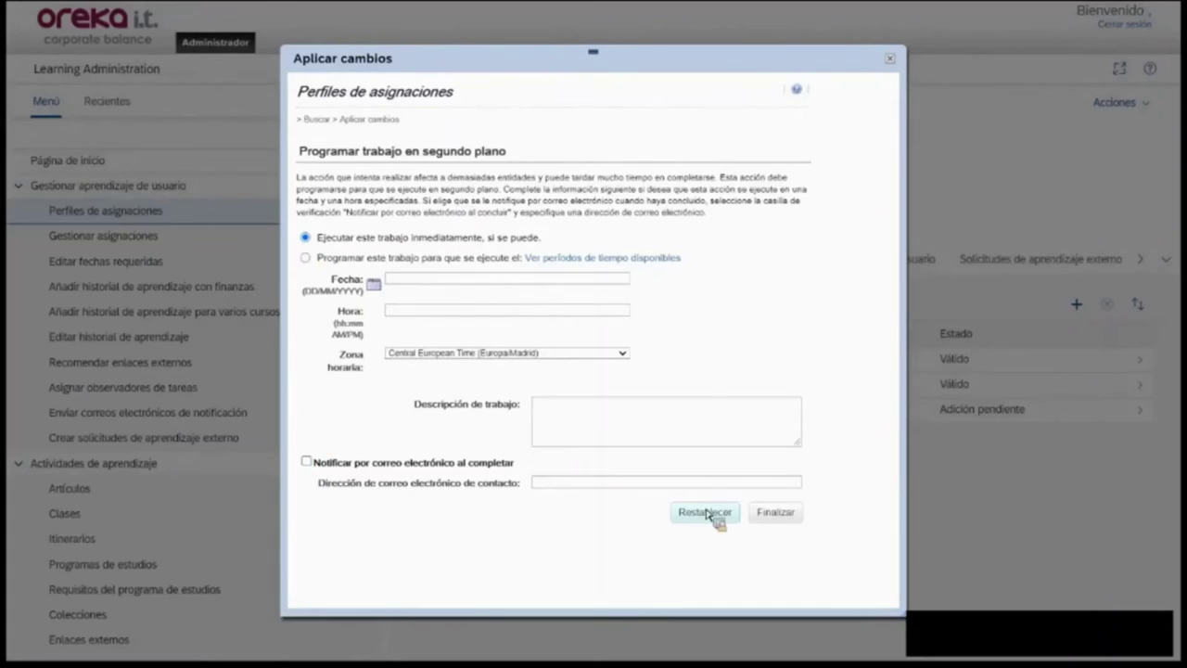
click(777, 515)
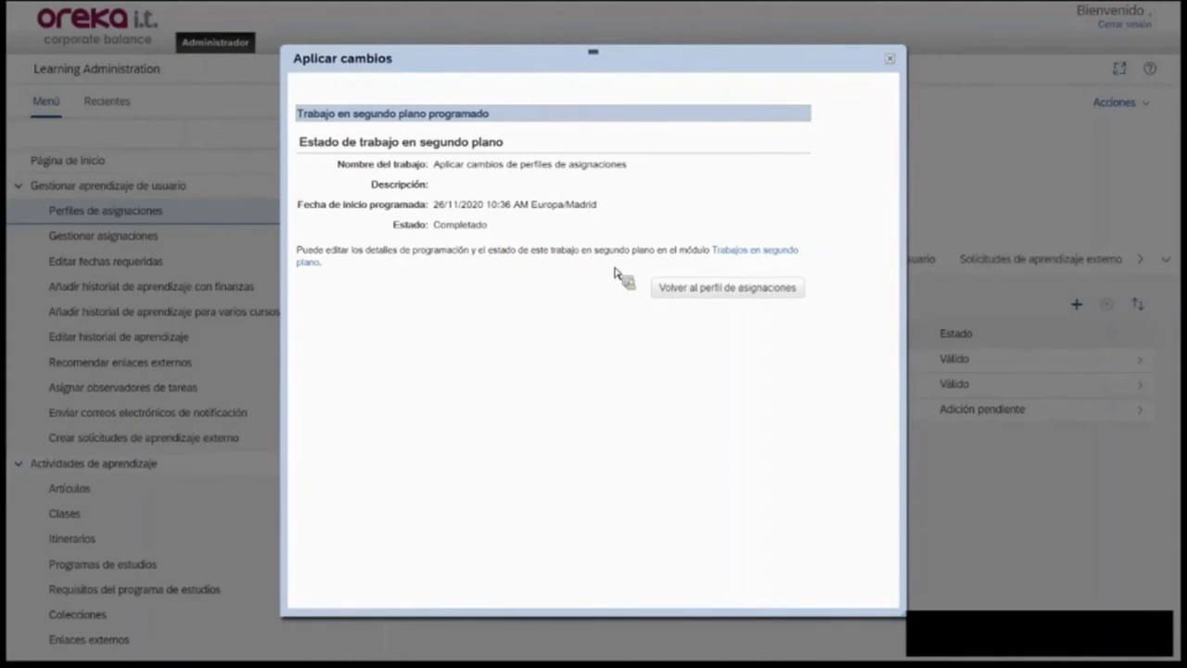
triple_click(416, 228)
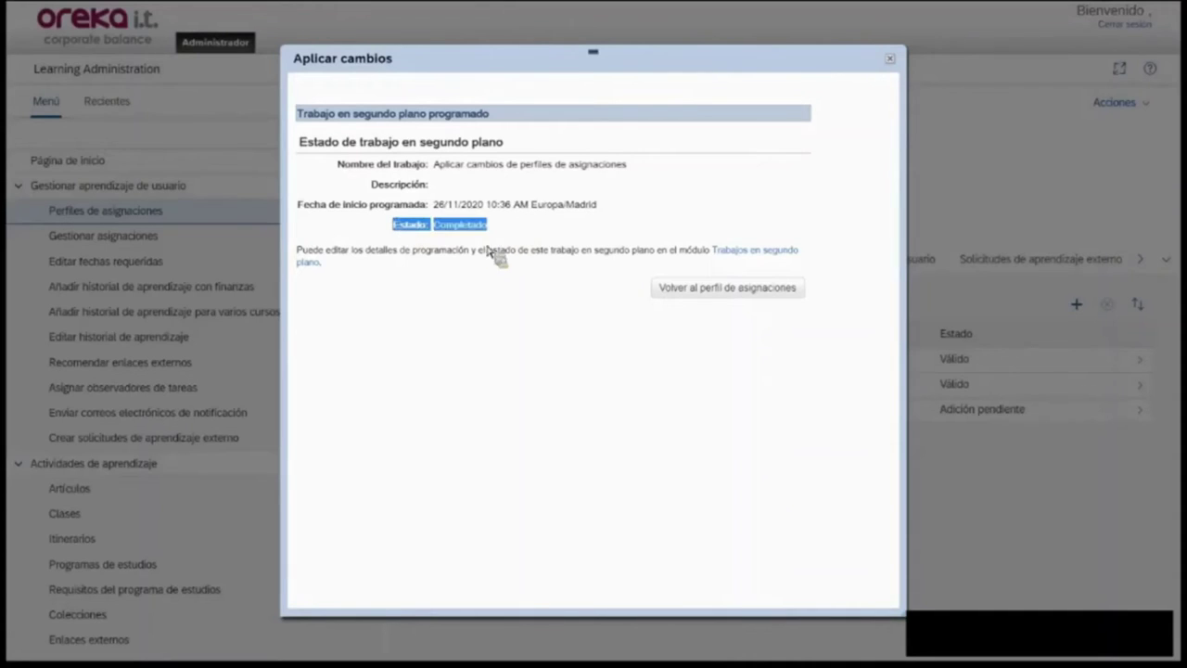
click(705, 290)
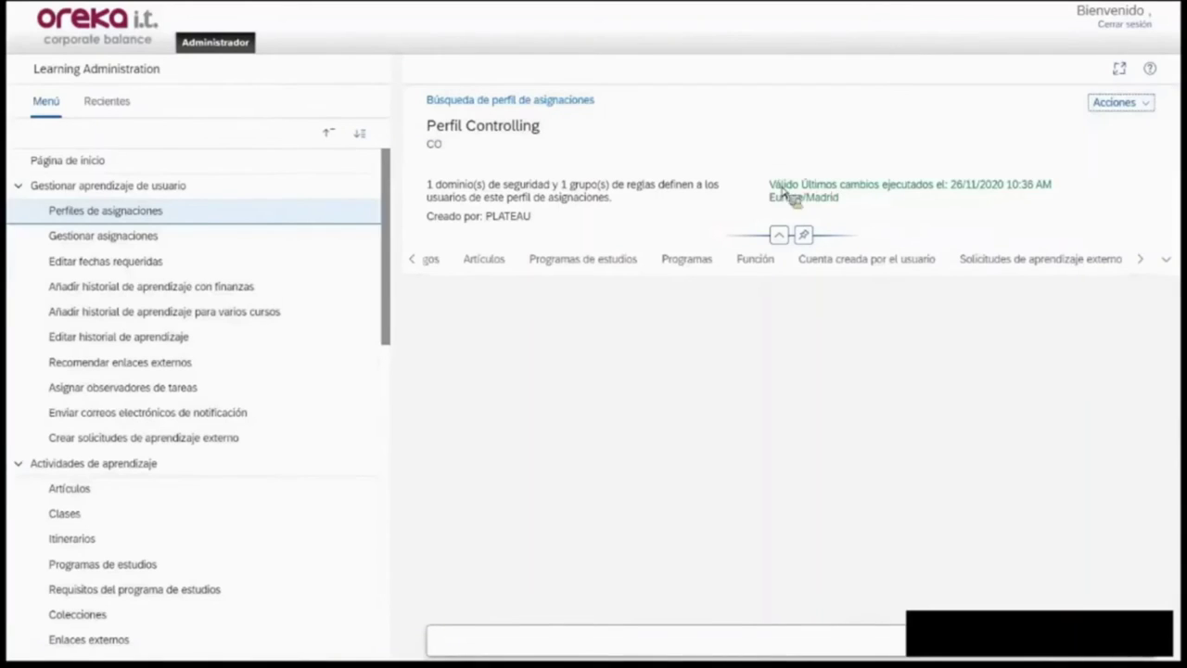
Run the profile's users and assignments update immediately, check the job status and close the dialog.
click(489, 262)
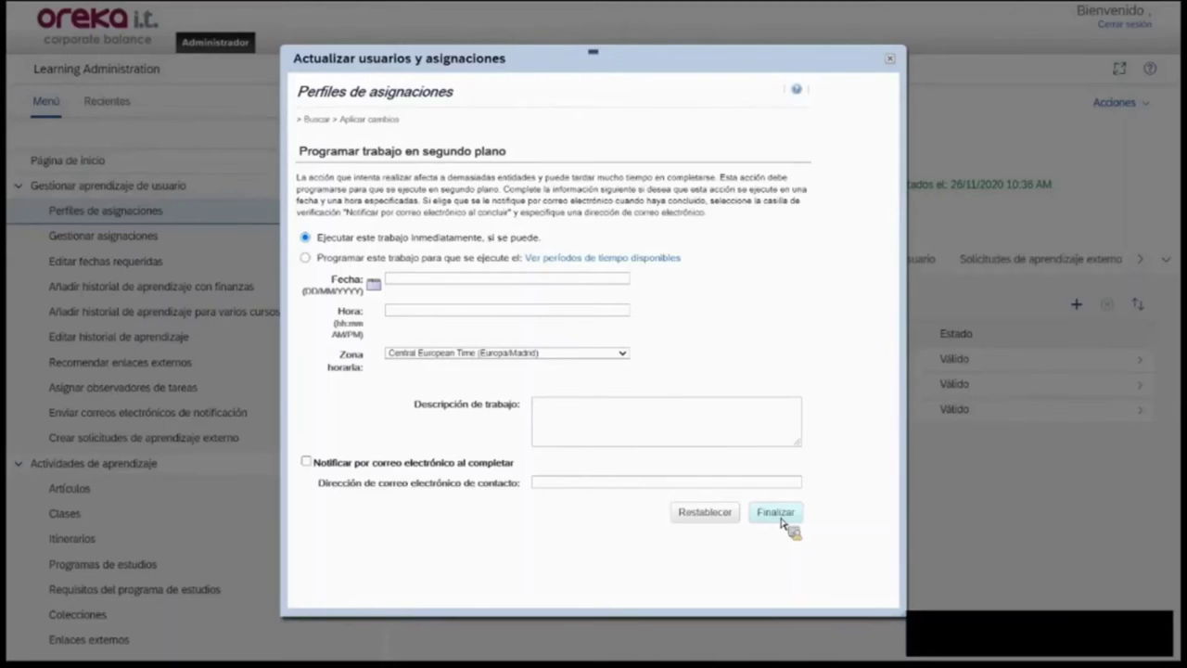
click(776, 517)
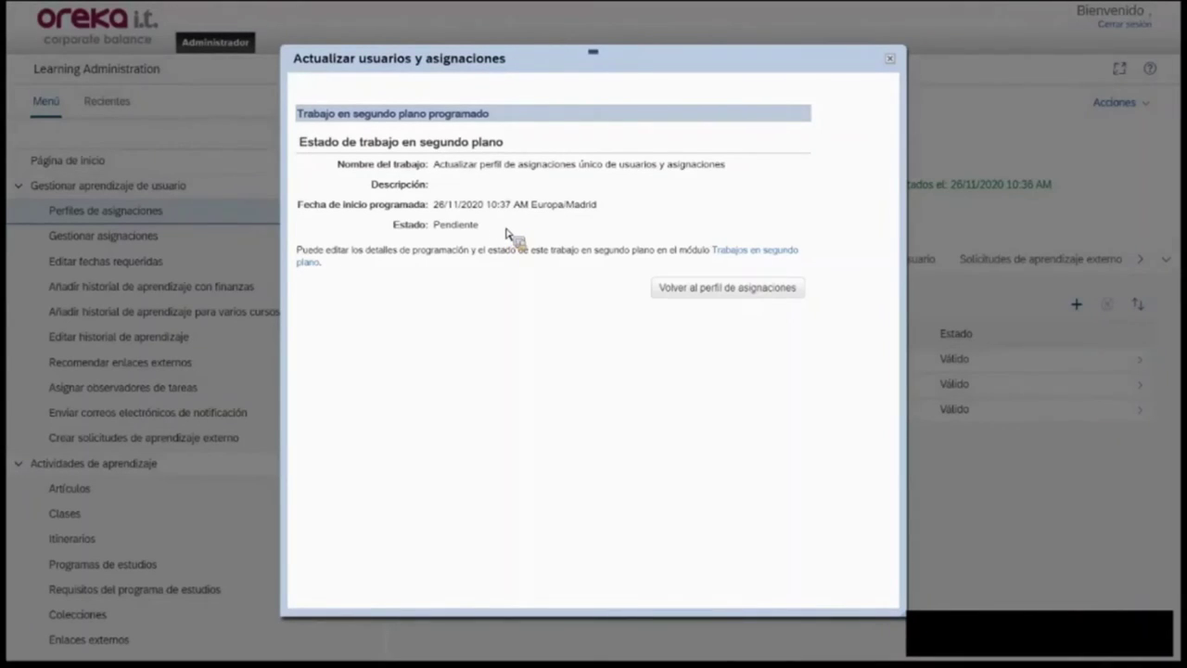
drag(515, 232, 394, 226)
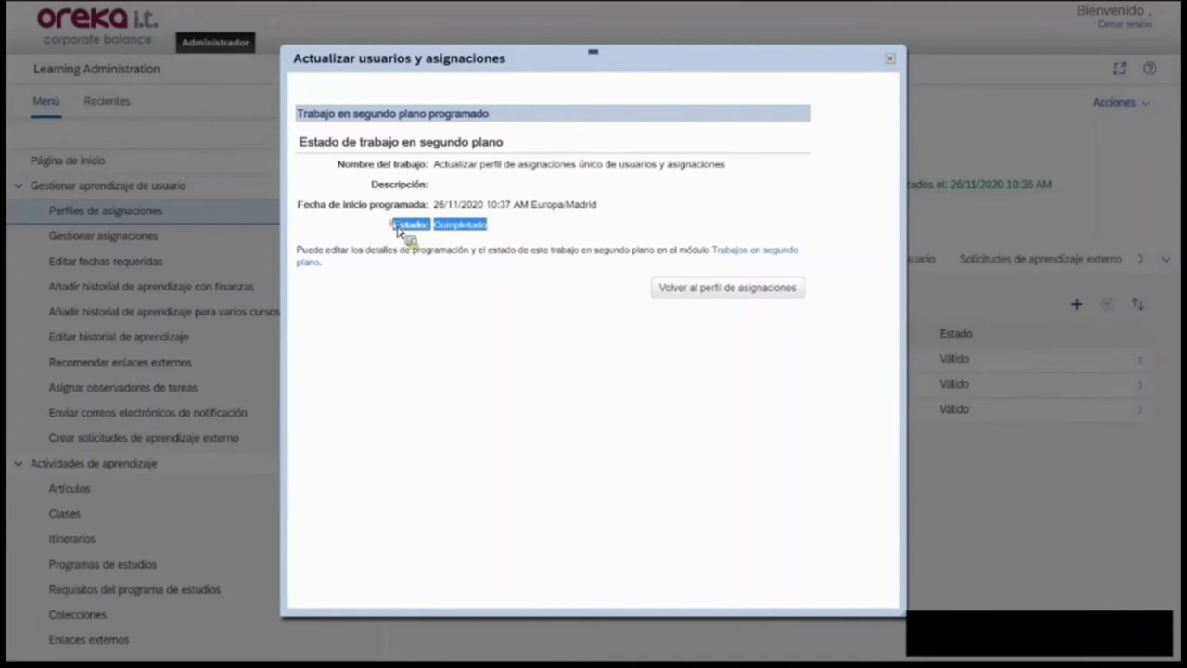
click(603, 253)
click(707, 289)
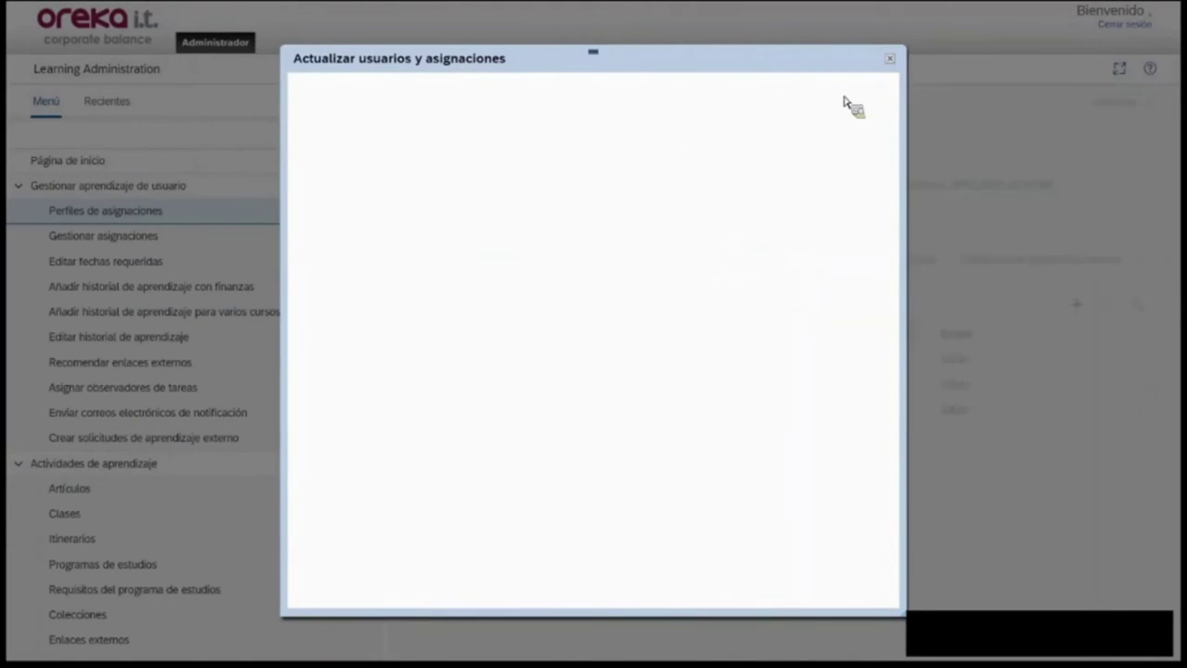
click(895, 57)
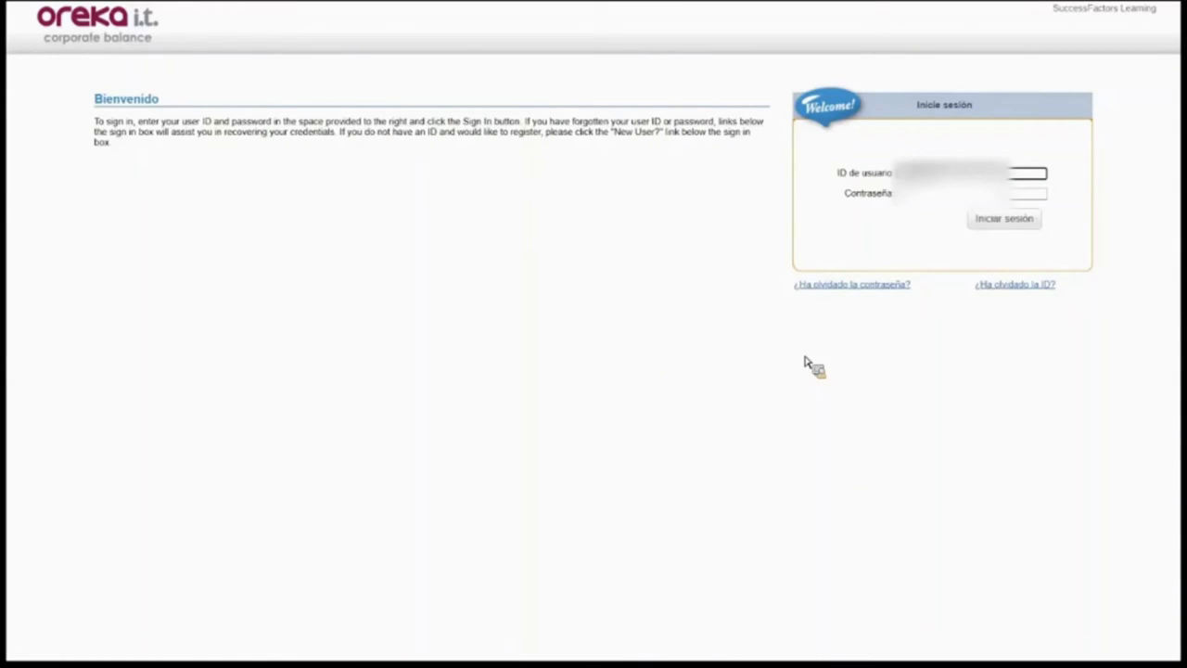
Sign in to the learner site with the test user's ID and password and review the learning assignments list.
key(Tab)
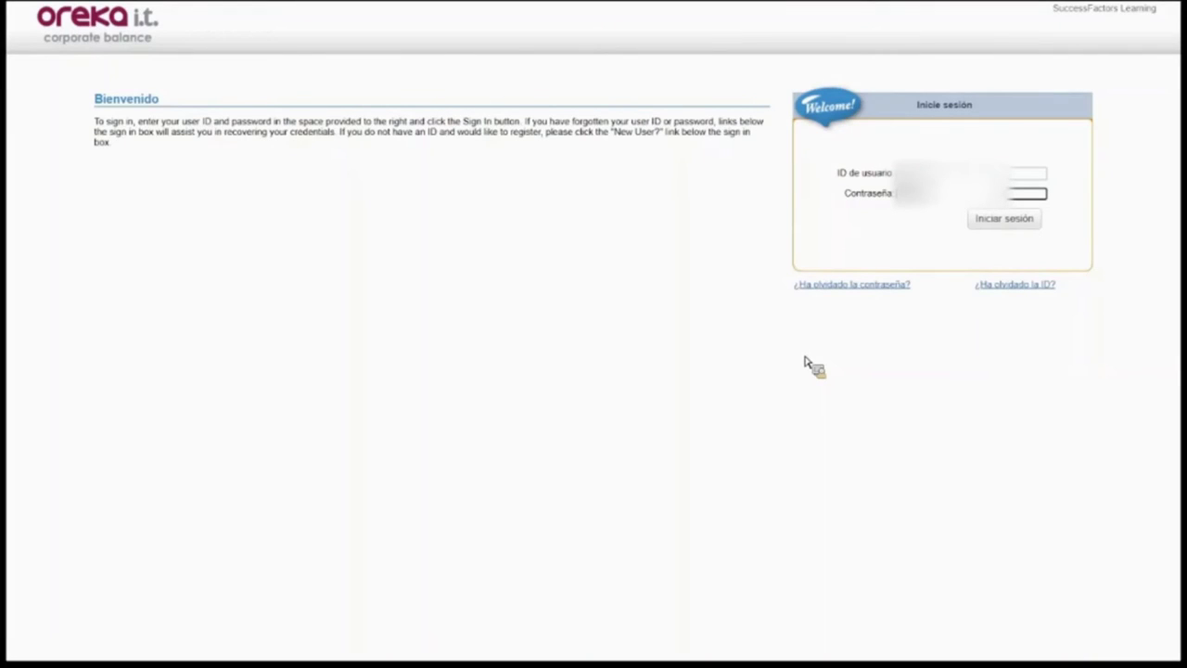
click(993, 228)
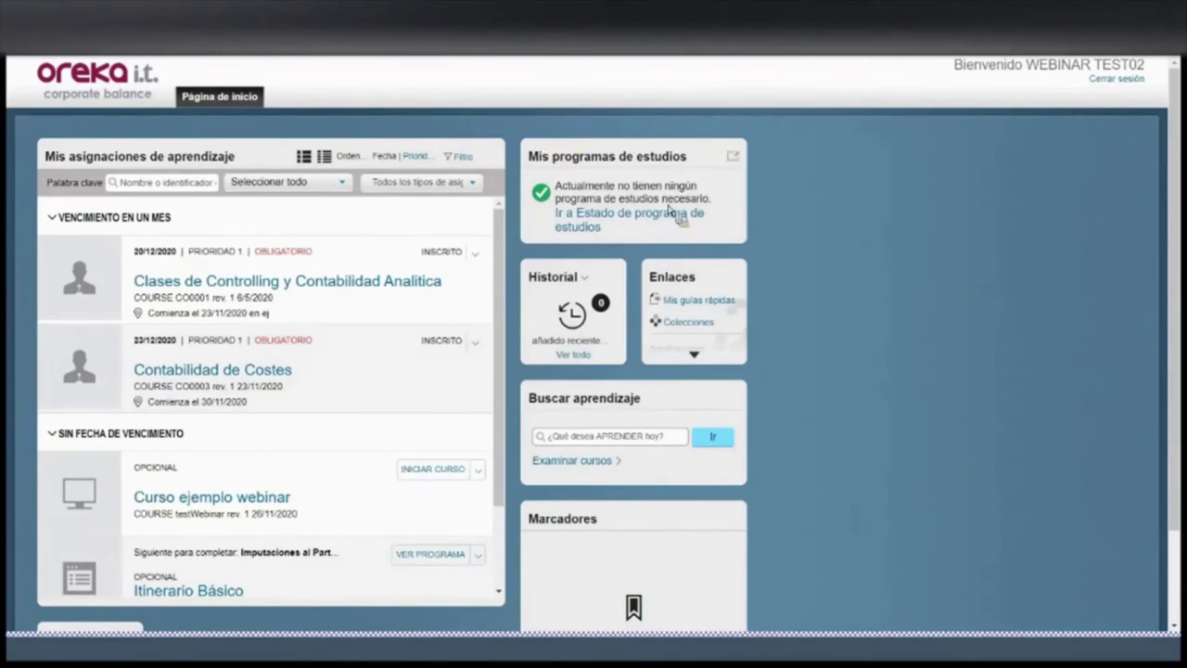
scroll(445, 320, down, 1)
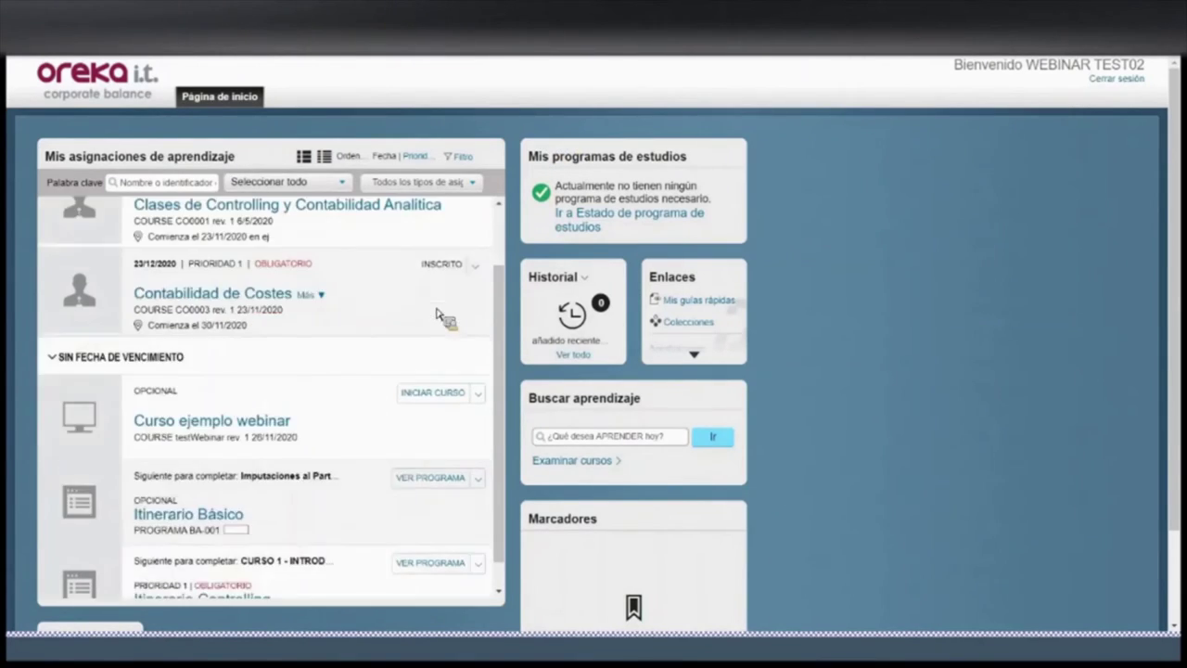
scroll(385, 266, down, 1)
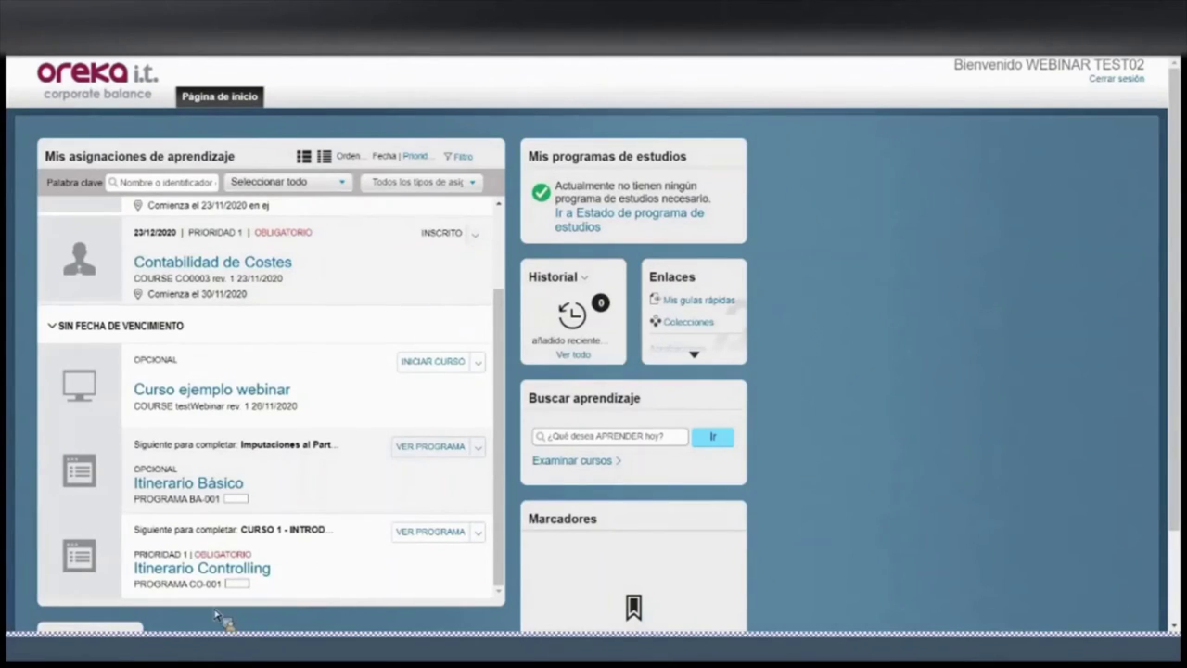
mouse_move(202, 602)
scroll(293, 441, up, 3)
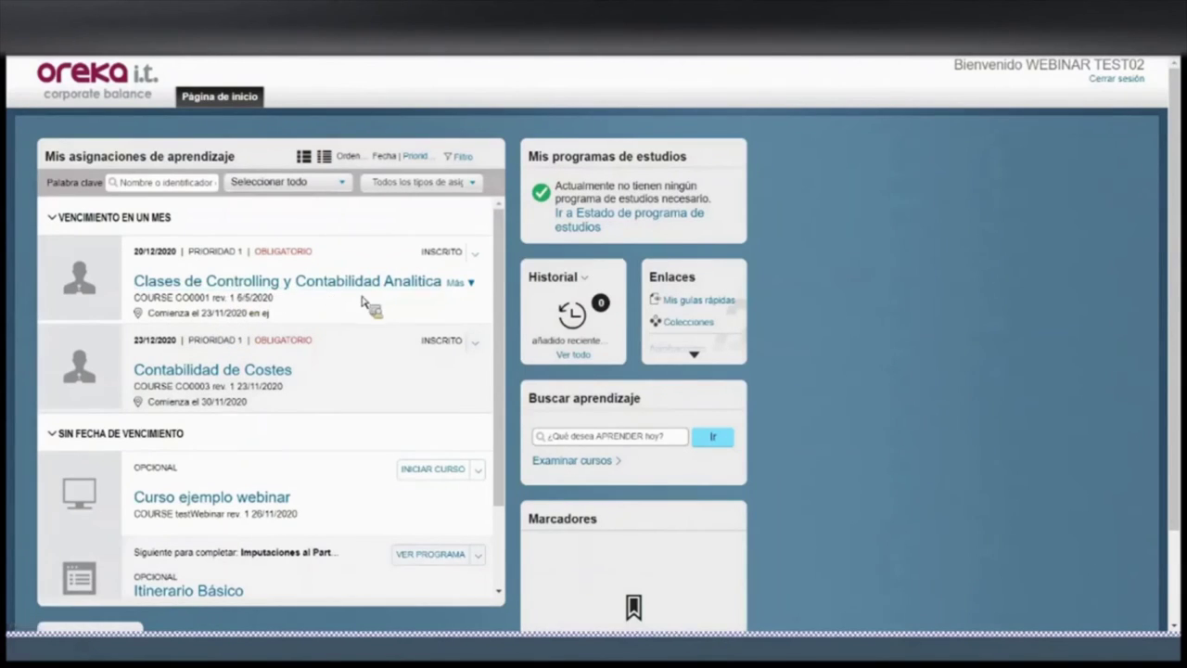
scroll(350, 325, down, 1)
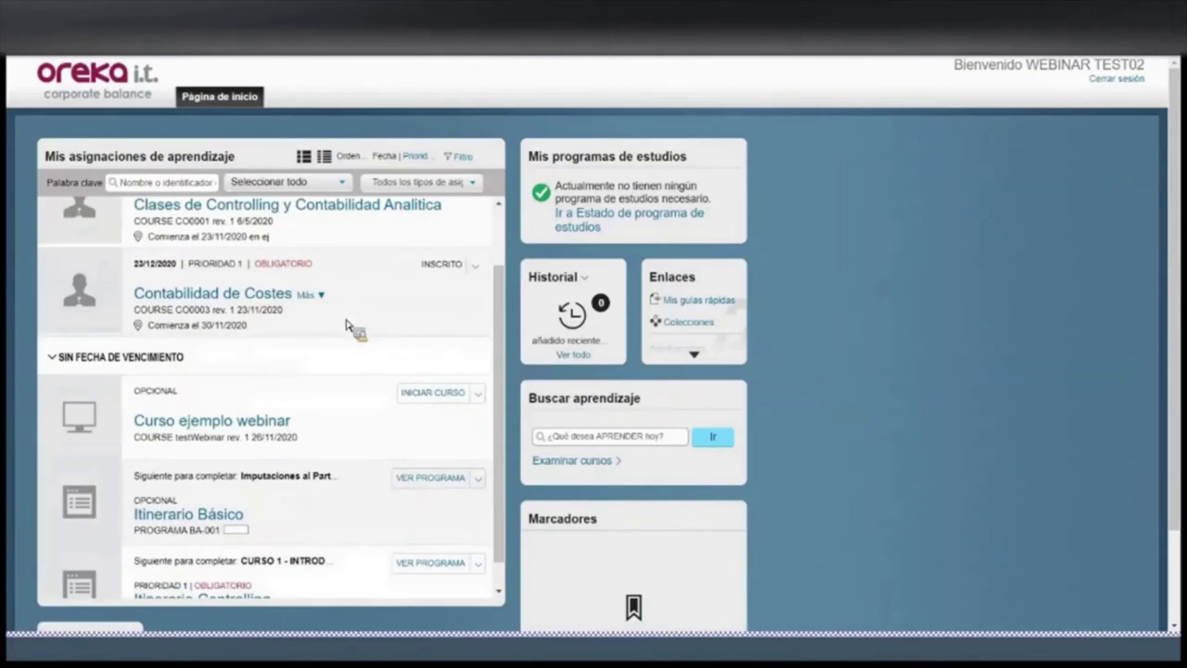
scroll(350, 326, down, 1)
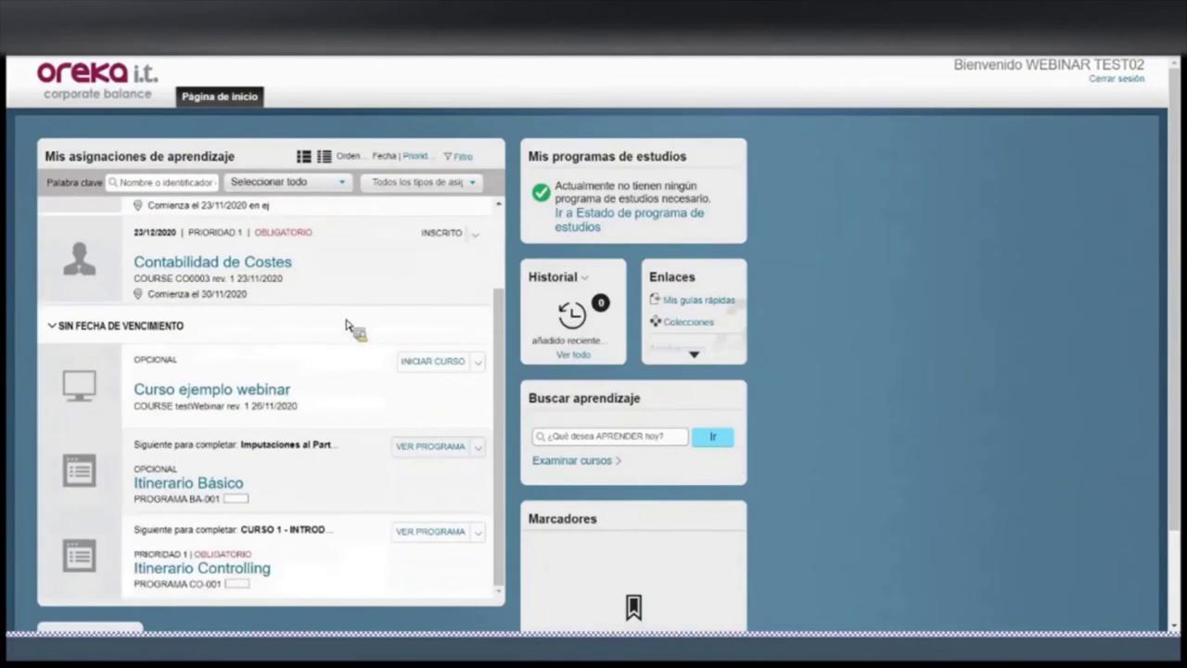
Open the Itinerario Controlling program and open the Examen de Introducción a la contabilidad de Costes from CURSO 1.
scroll(350, 324, down, 1)
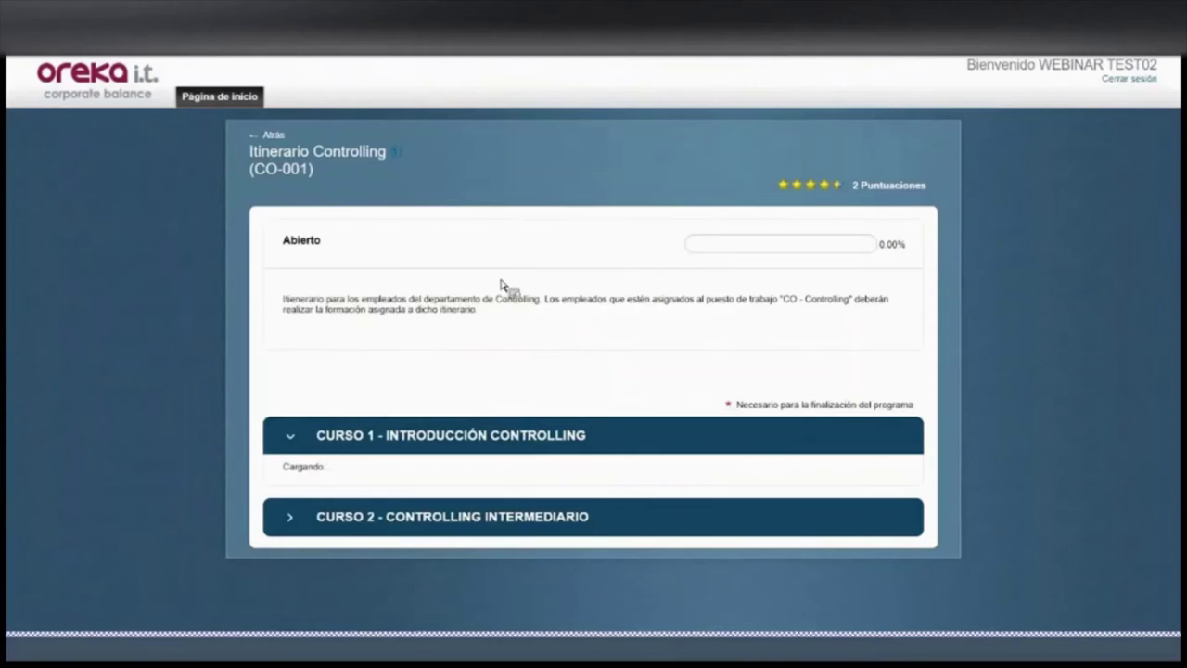
click(1173, 49)
click(1157, 164)
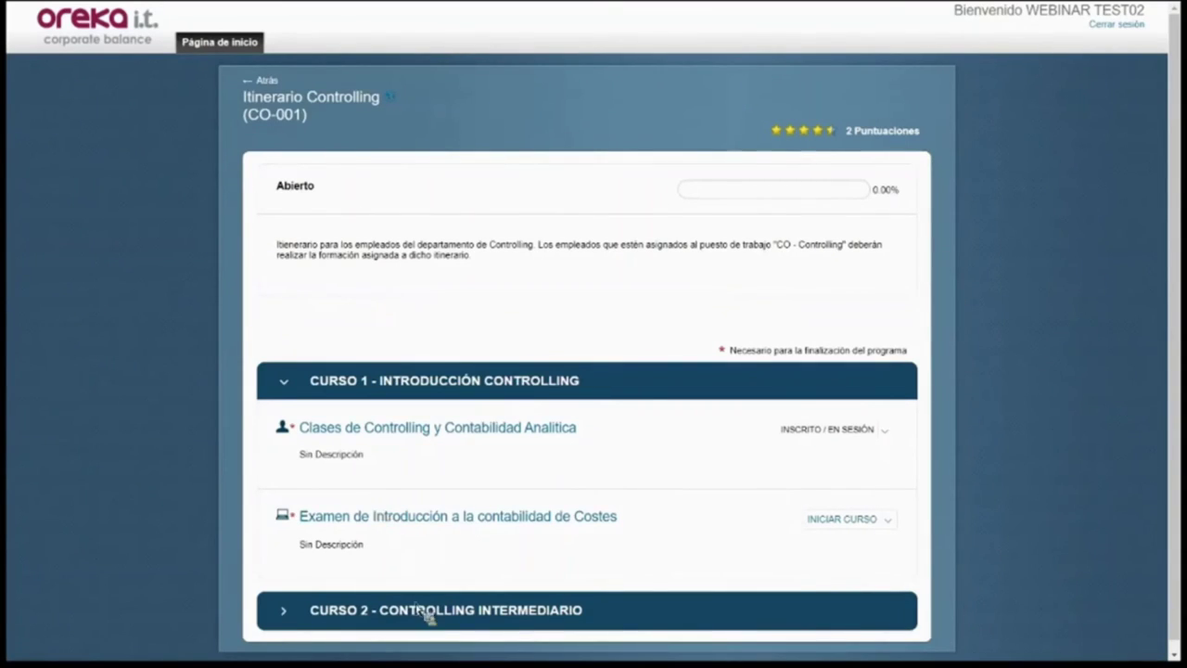
click(608, 524)
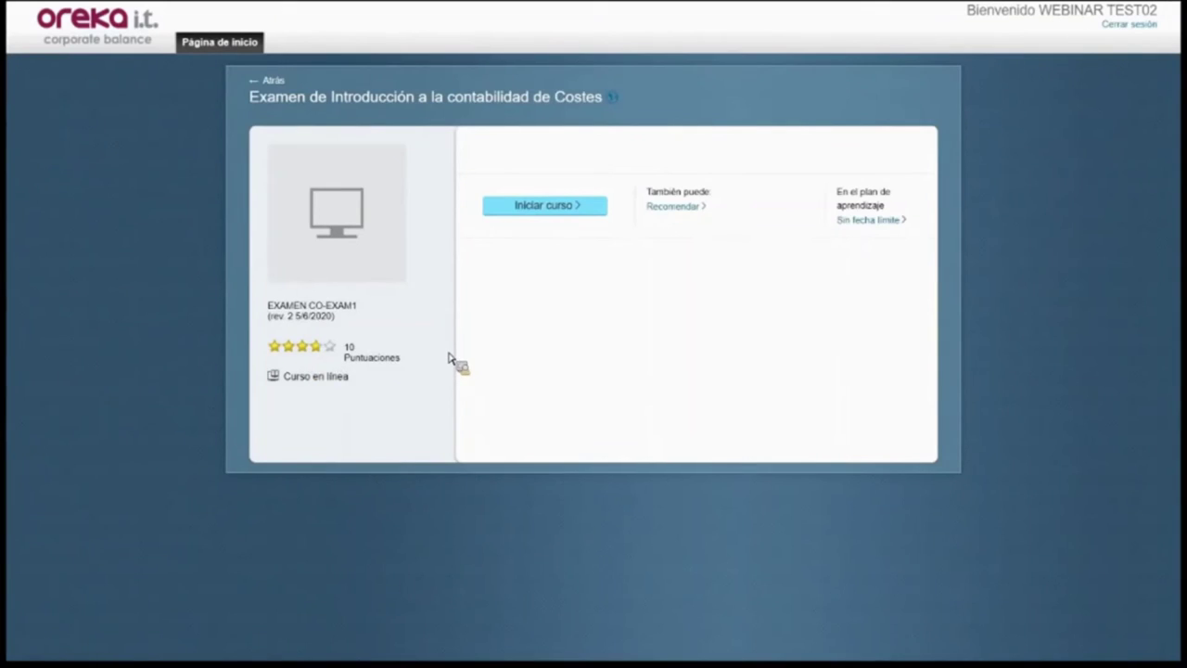
Launch the exam course's online content and start the Examen Final Introductorio Contabilidad de Costes.
click(575, 215)
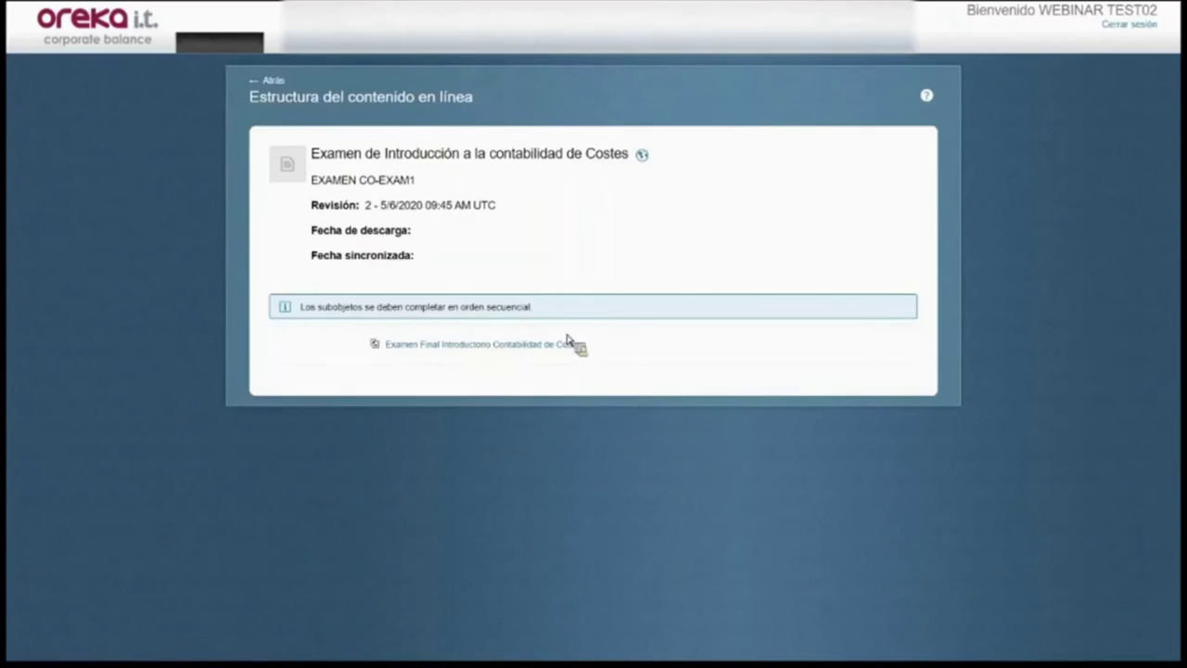
click(531, 351)
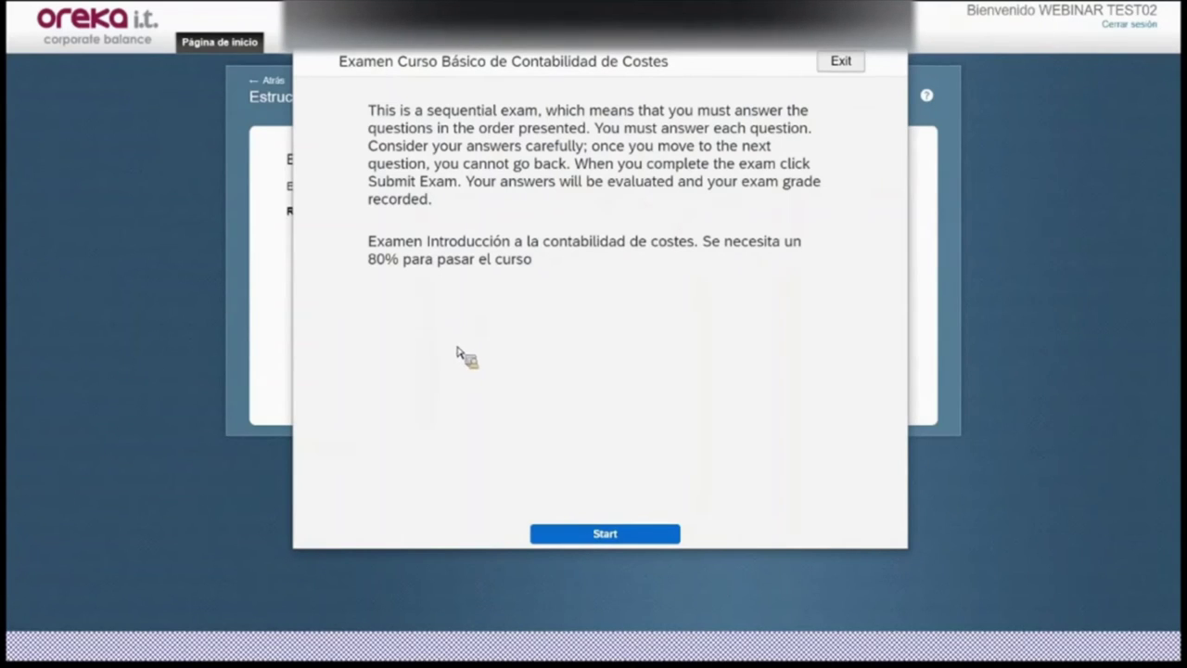
click(625, 538)
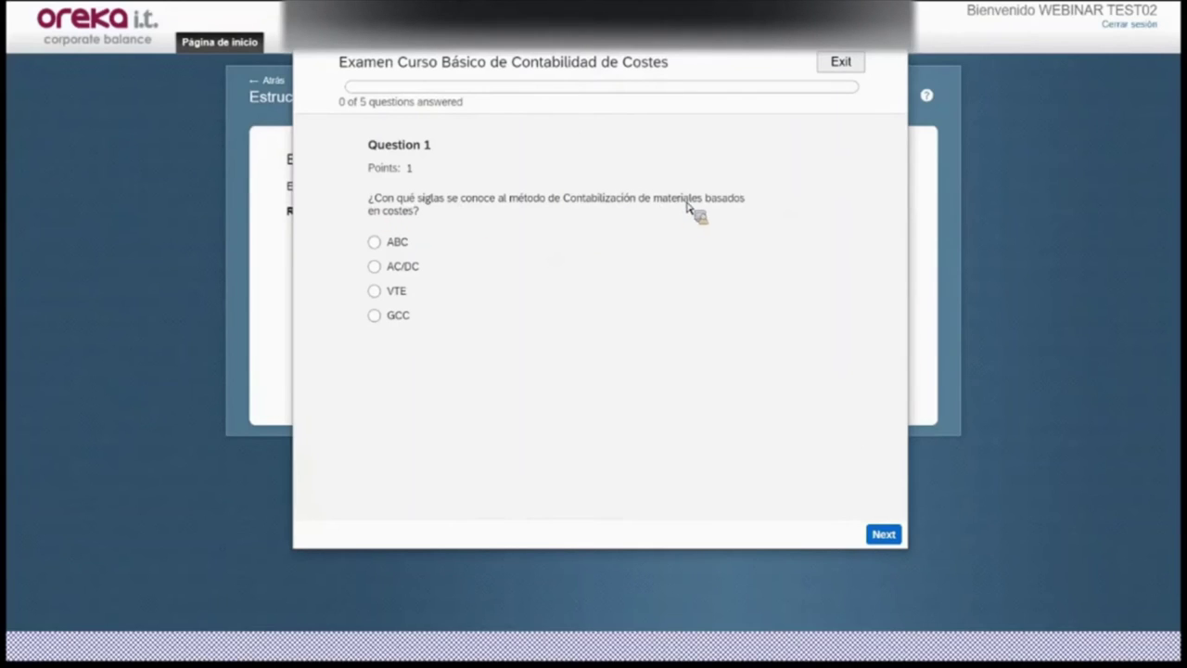
Answer question 1 with ABC and question 2 with the option that administration costs could be allocated among the other centres or functions.
click(375, 243)
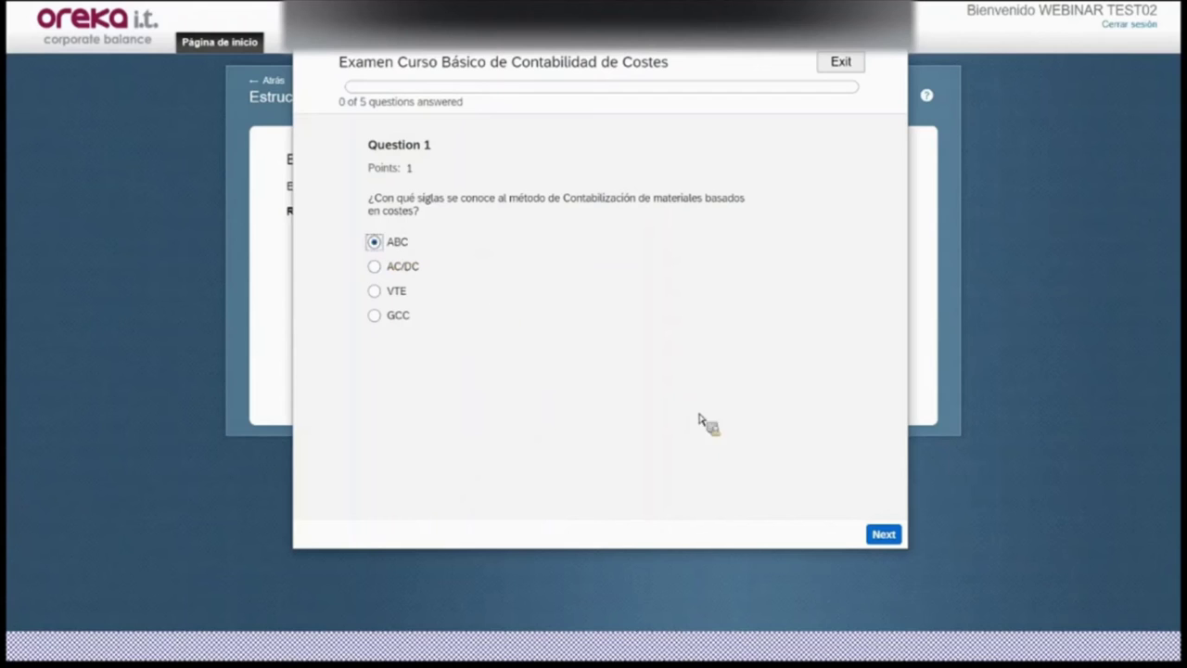
click(879, 537)
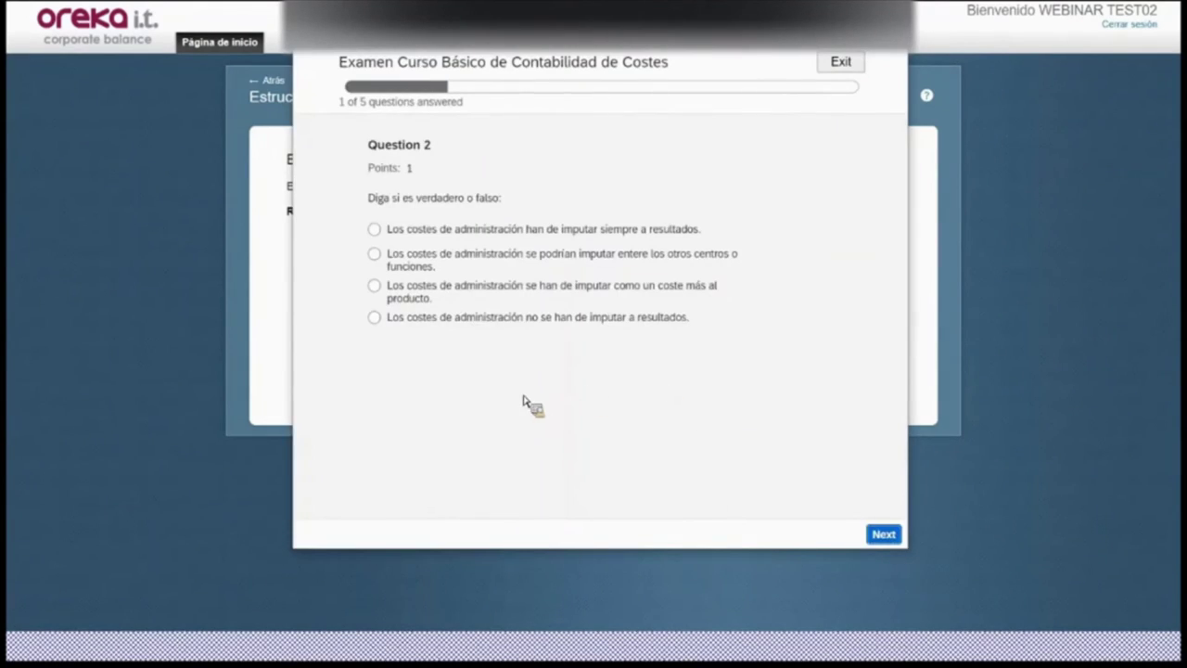
click(375, 258)
click(886, 535)
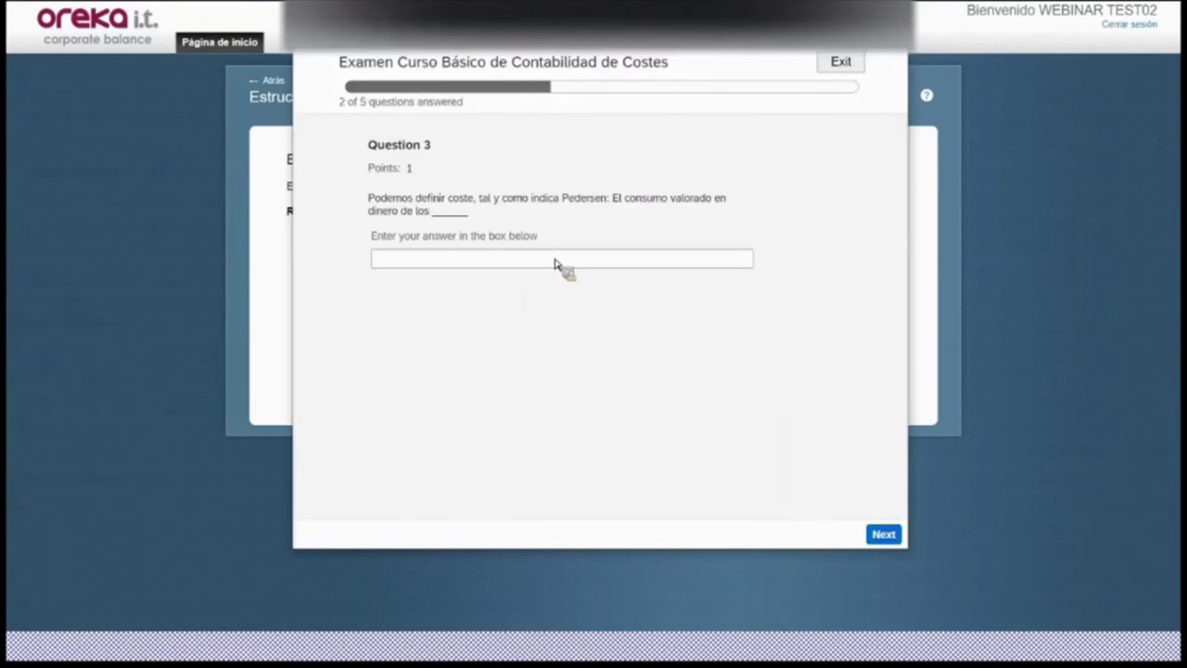
Answer question 3 with "bienes y servicios" and question 4 with True.
click(560, 260)
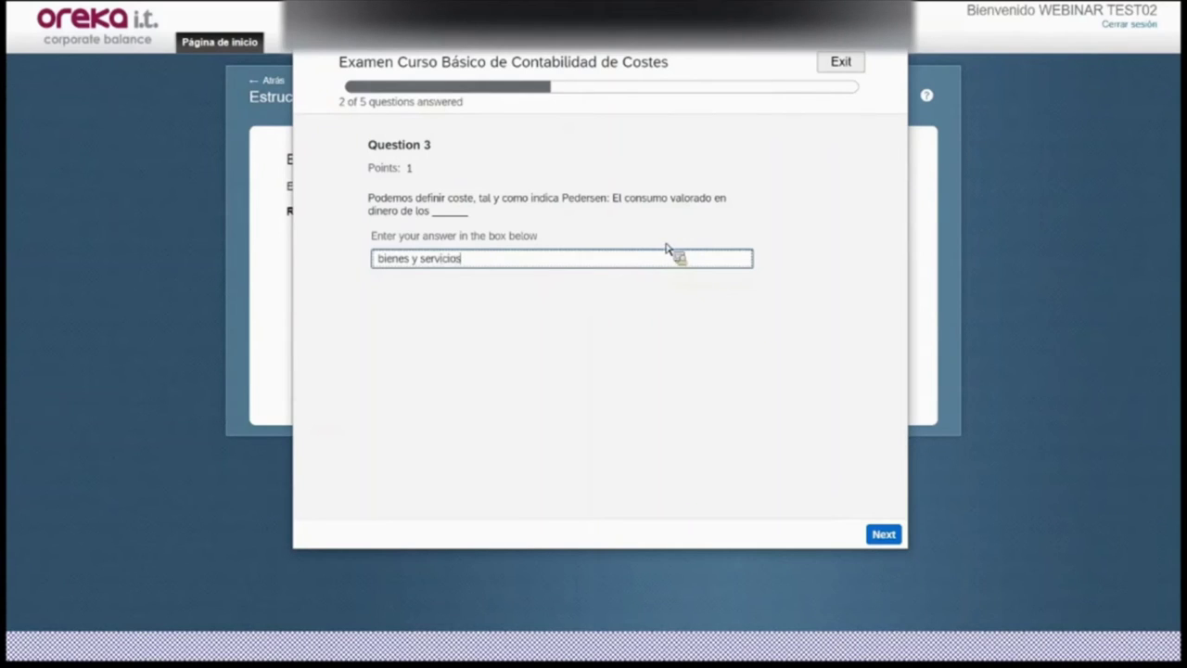
click(881, 540)
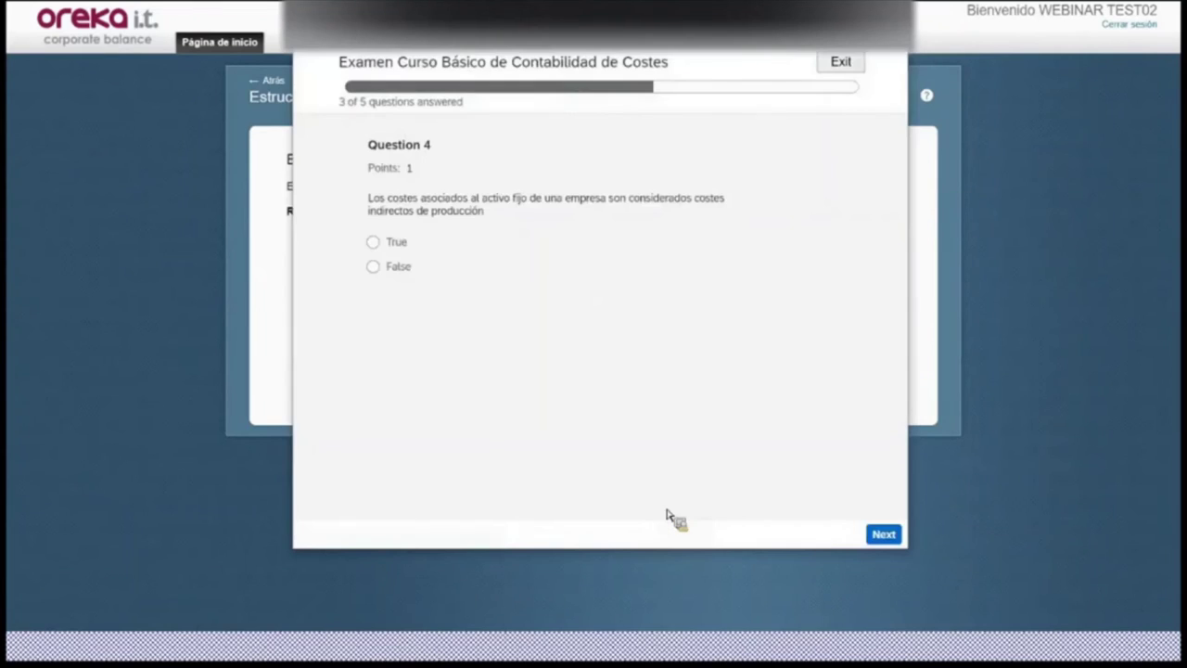
click(388, 242)
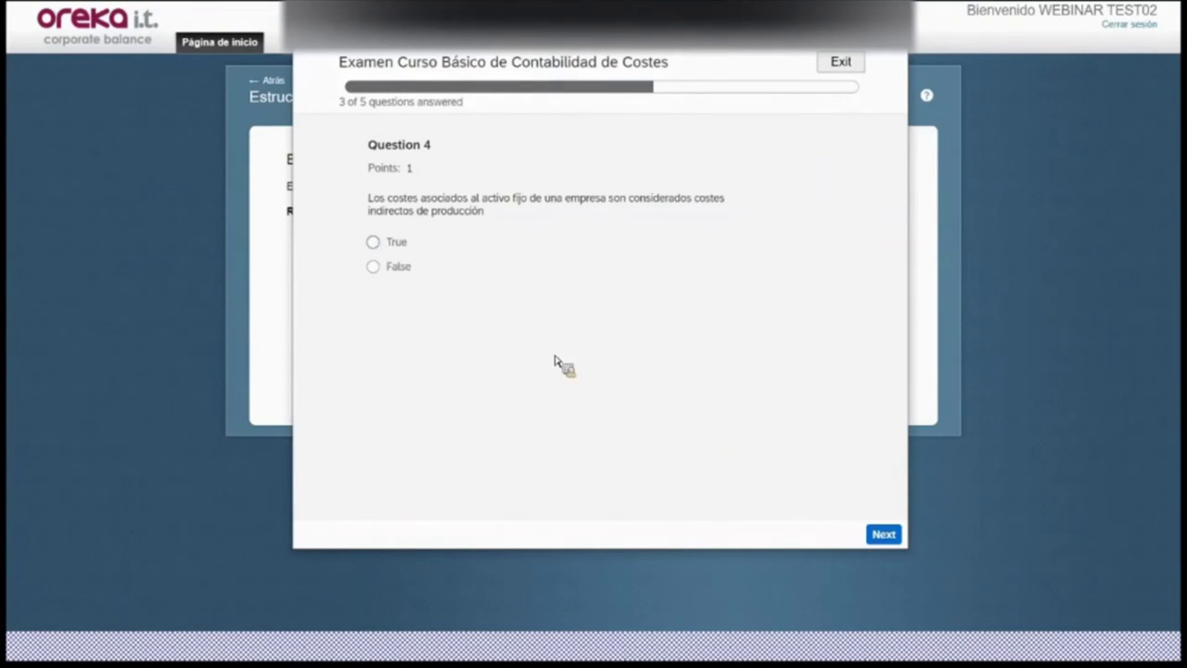
click(888, 538)
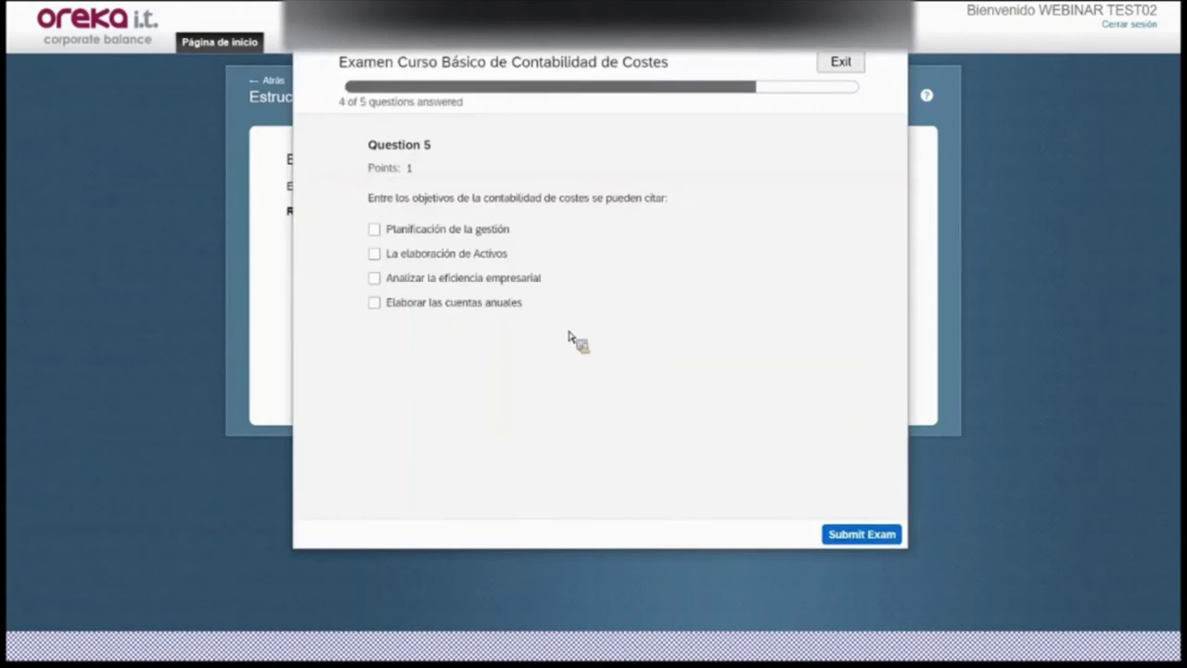
Choose Planificación de la gestión, La elaboración de Activos and Analizar la eficiencia empresarial for question 5, and submit the exam for grading.
click(388, 230)
click(388, 254)
click(373, 277)
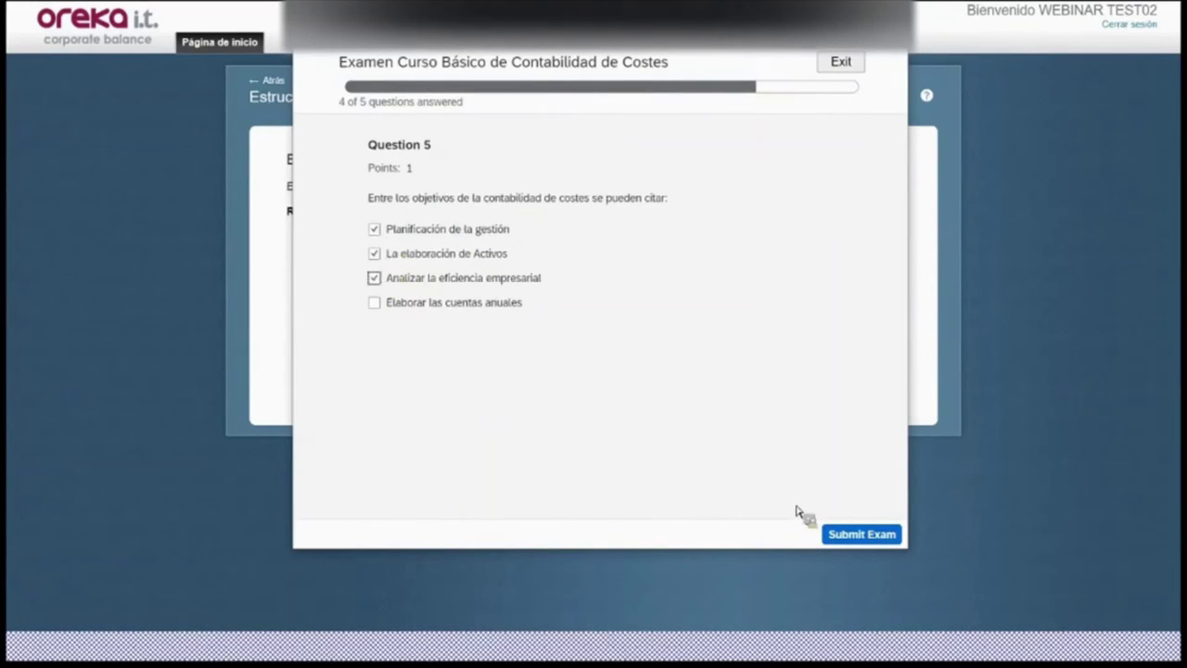
click(843, 534)
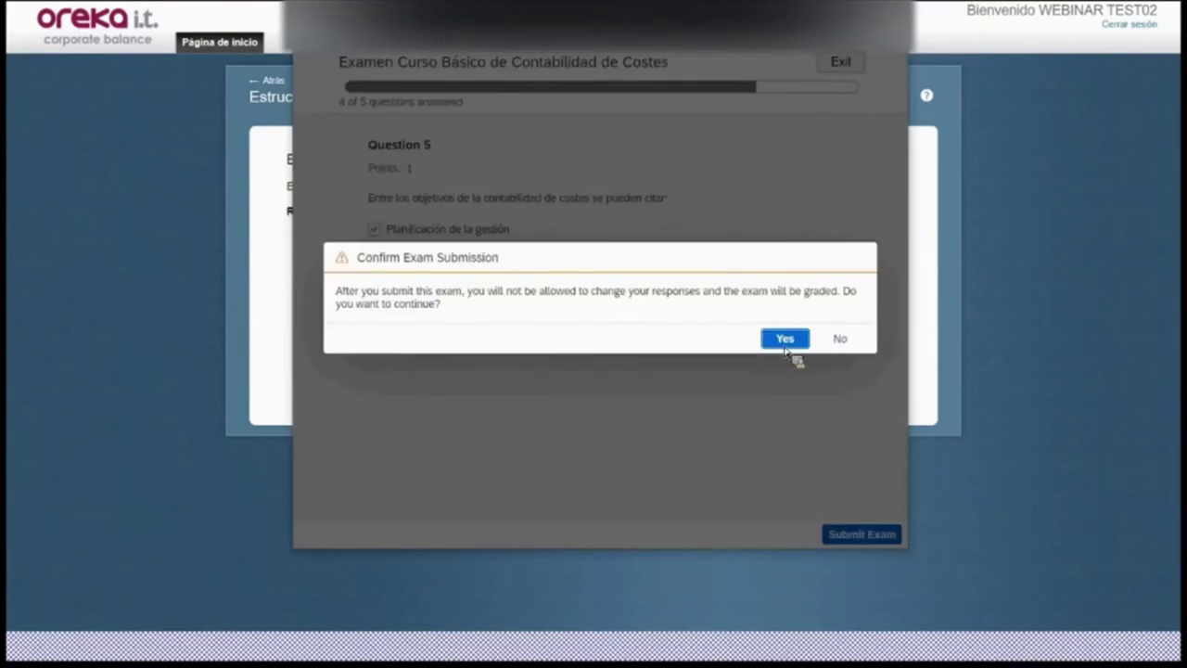
click(785, 339)
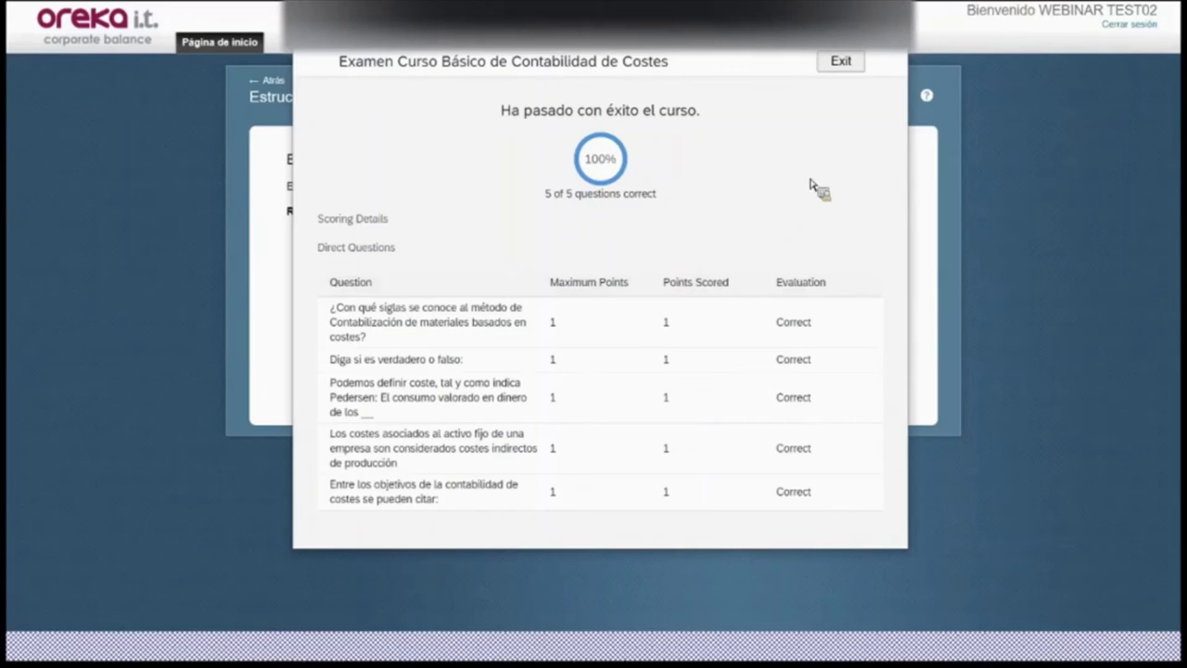
Exit the exam to its content structure and submit the electronic signature for the completion record with the username and PIN.
click(840, 64)
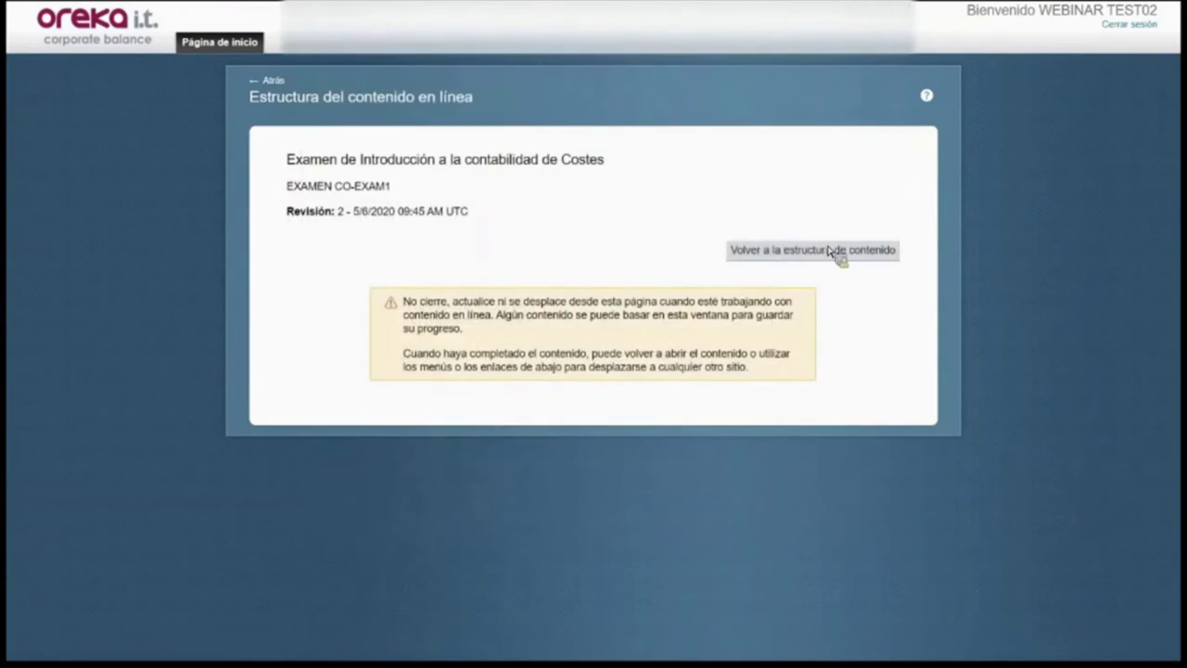
click(828, 250)
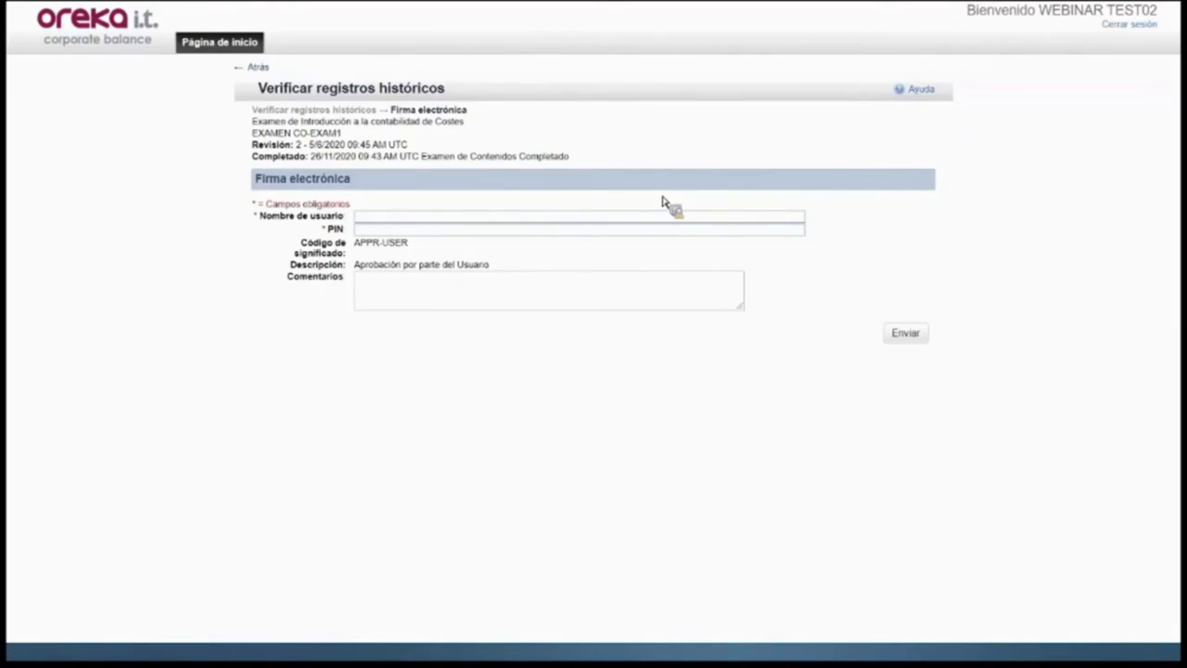
click(659, 217)
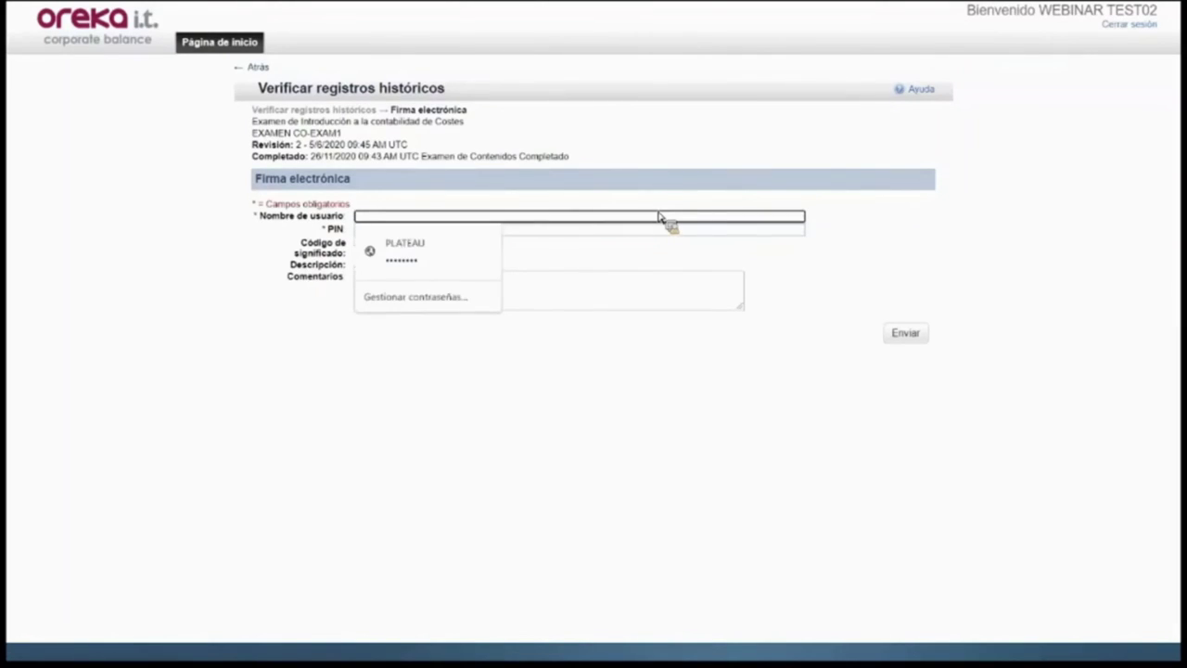
key(Escape)
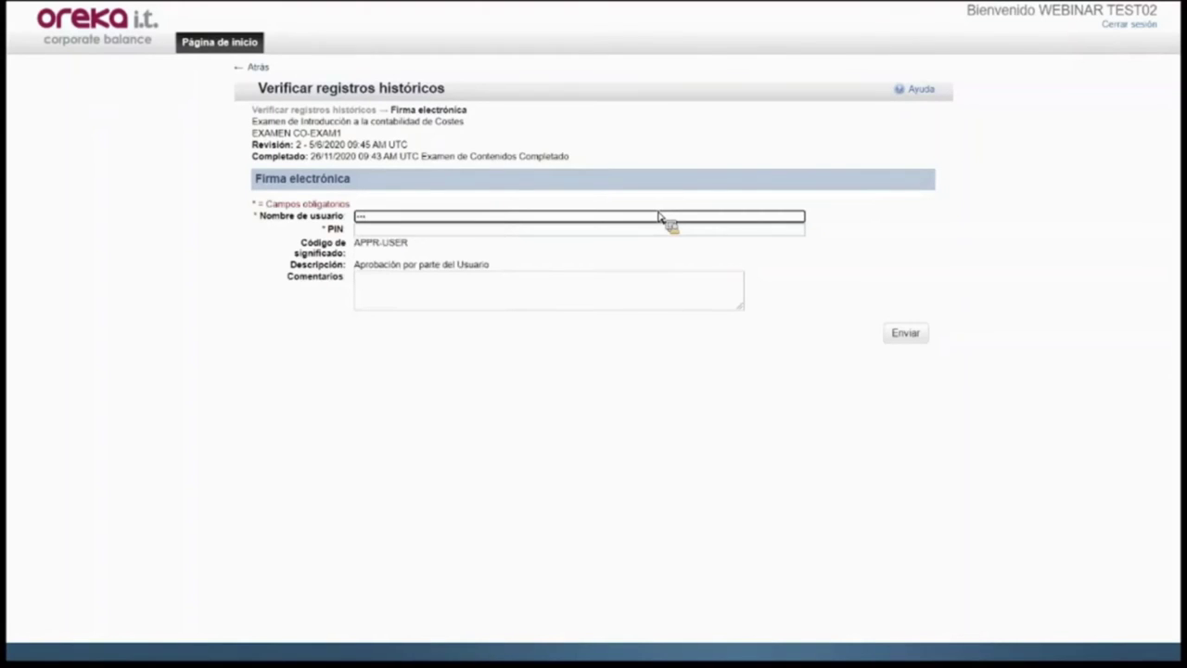
click(535, 233)
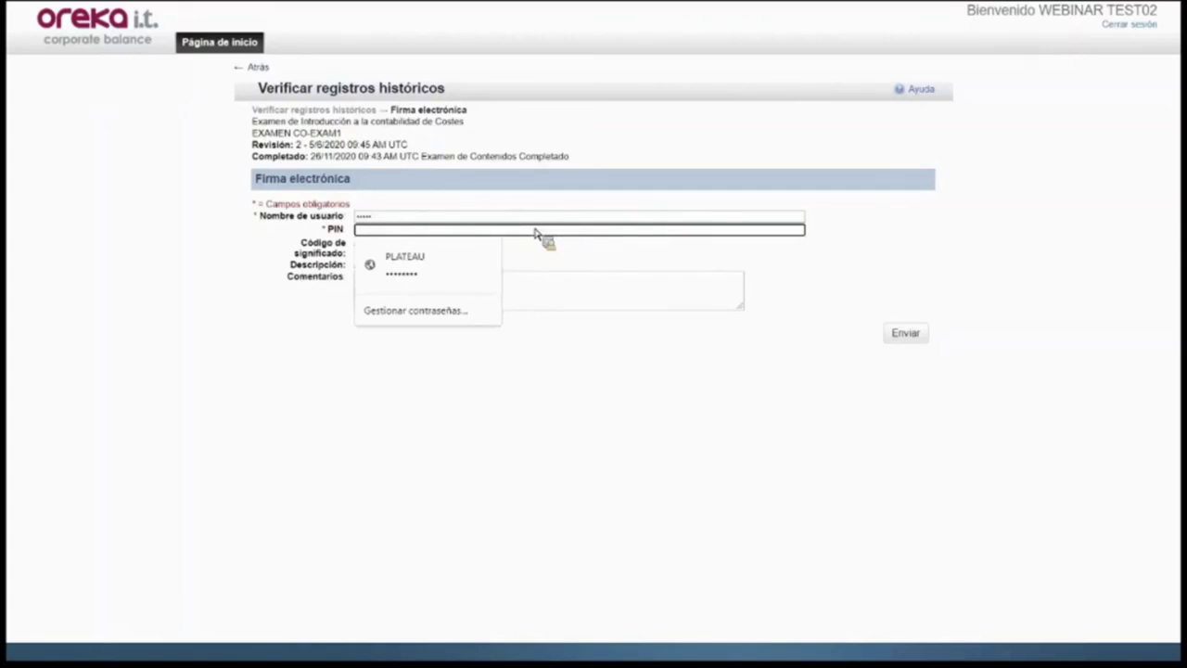
key(Escape)
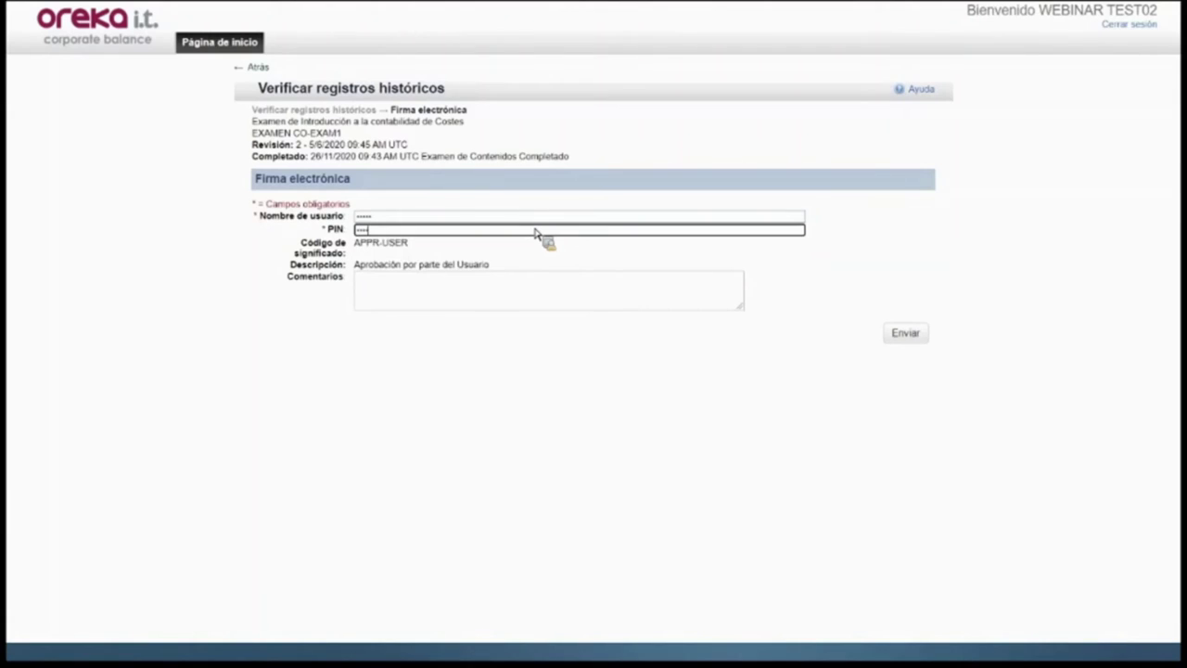
click(904, 334)
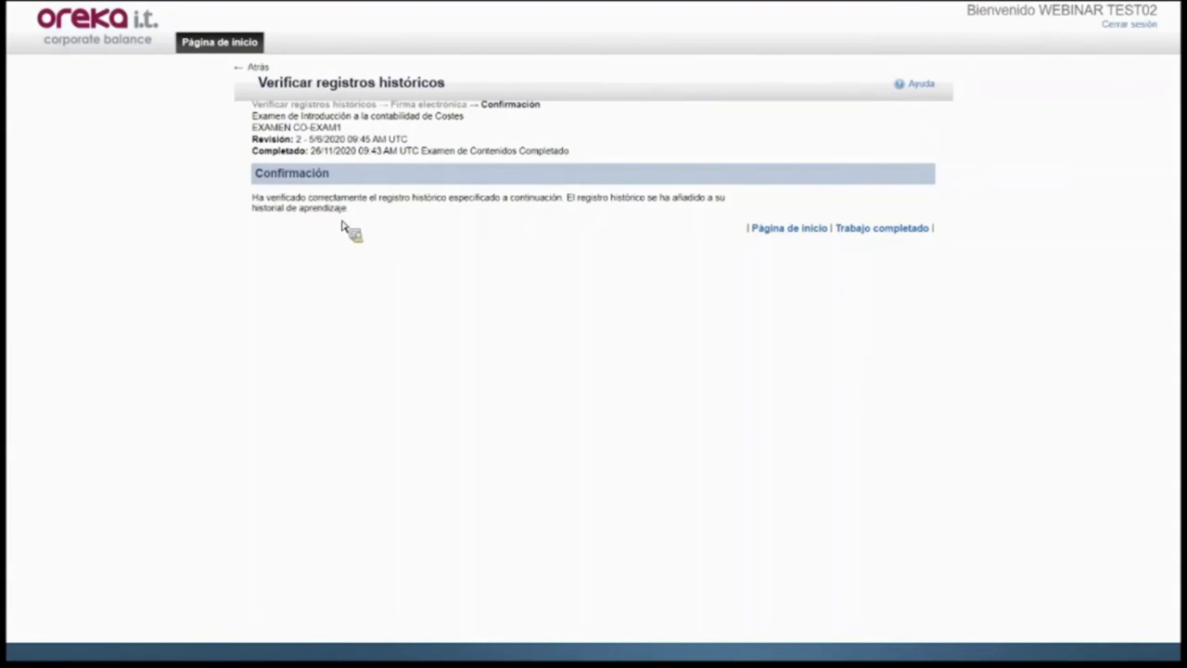
Rate the Examen de Introducción a la contabilidad de Costes five stars in the completed work list and return to the home page.
click(907, 230)
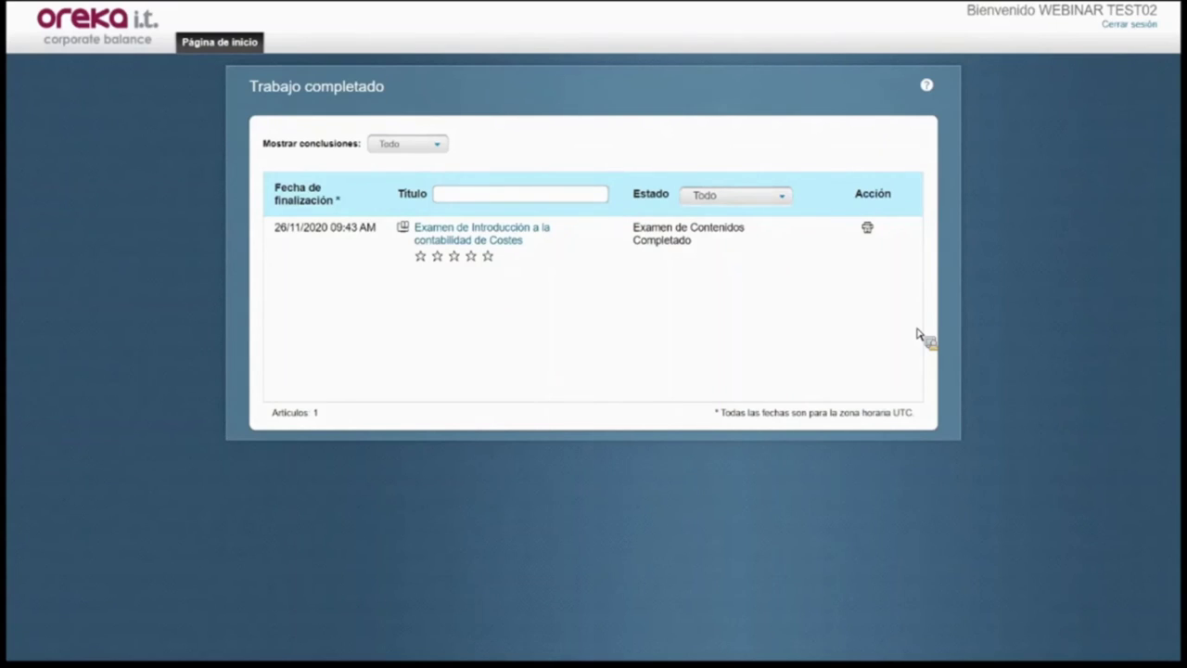
click(488, 257)
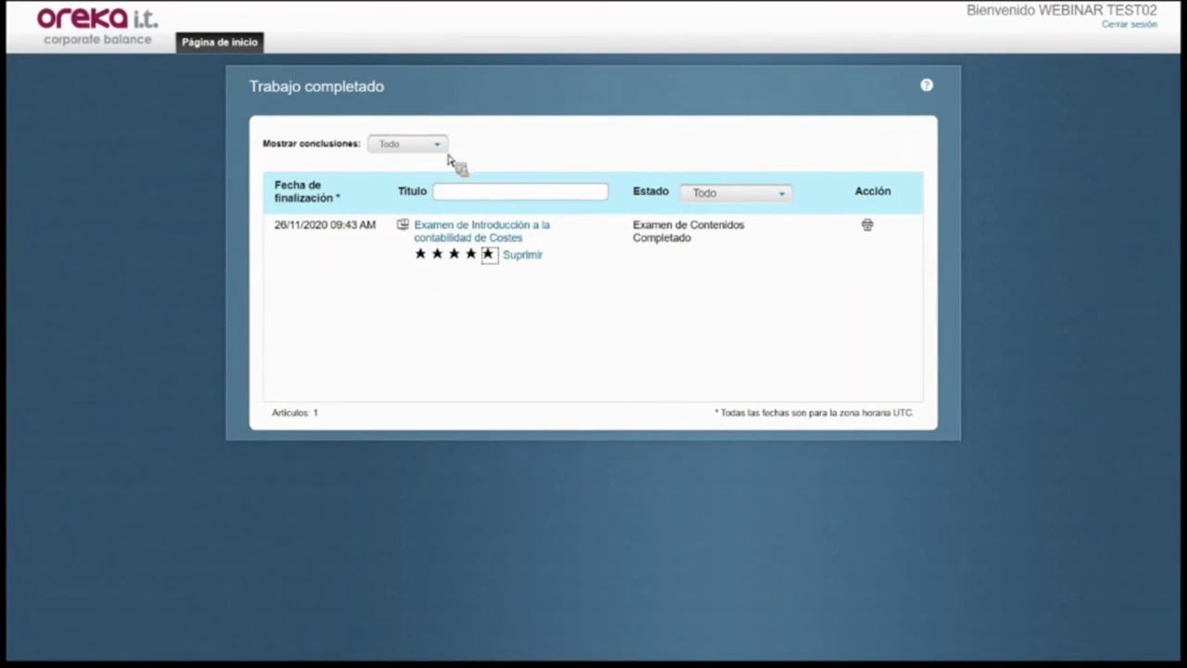
click(223, 49)
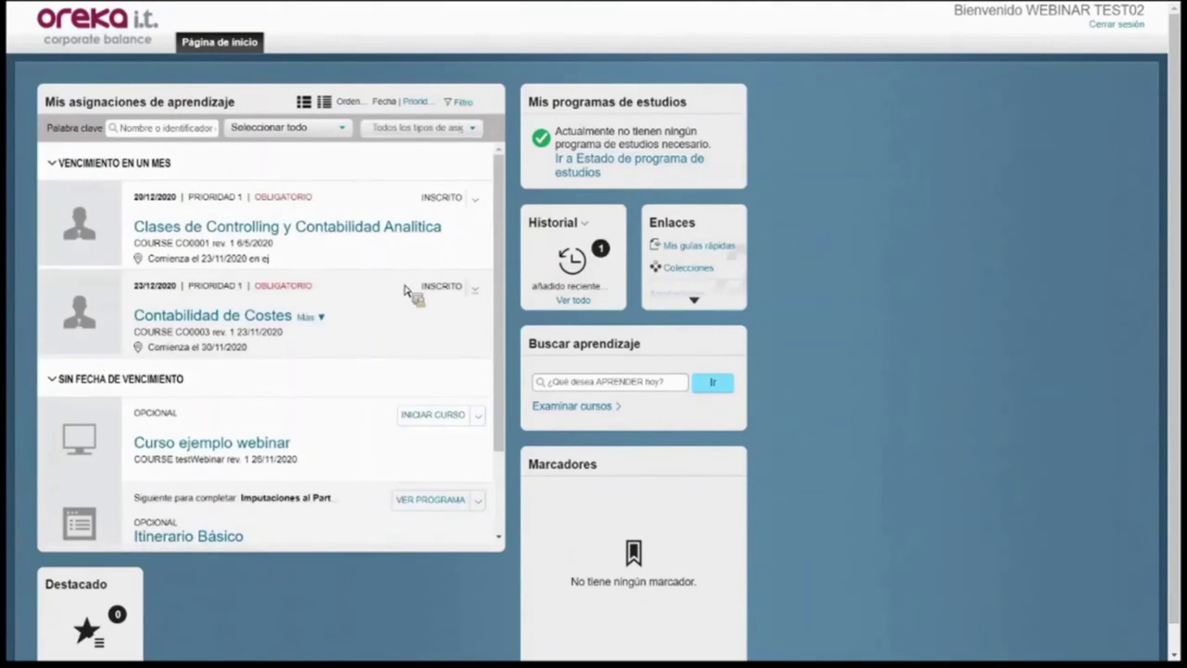
Open the Itinerario Controlling program and examine its progress and the course status under CURSO 1 and CURSO 2.
scroll(408, 288, down, 2)
scroll(371, 344, down, 1)
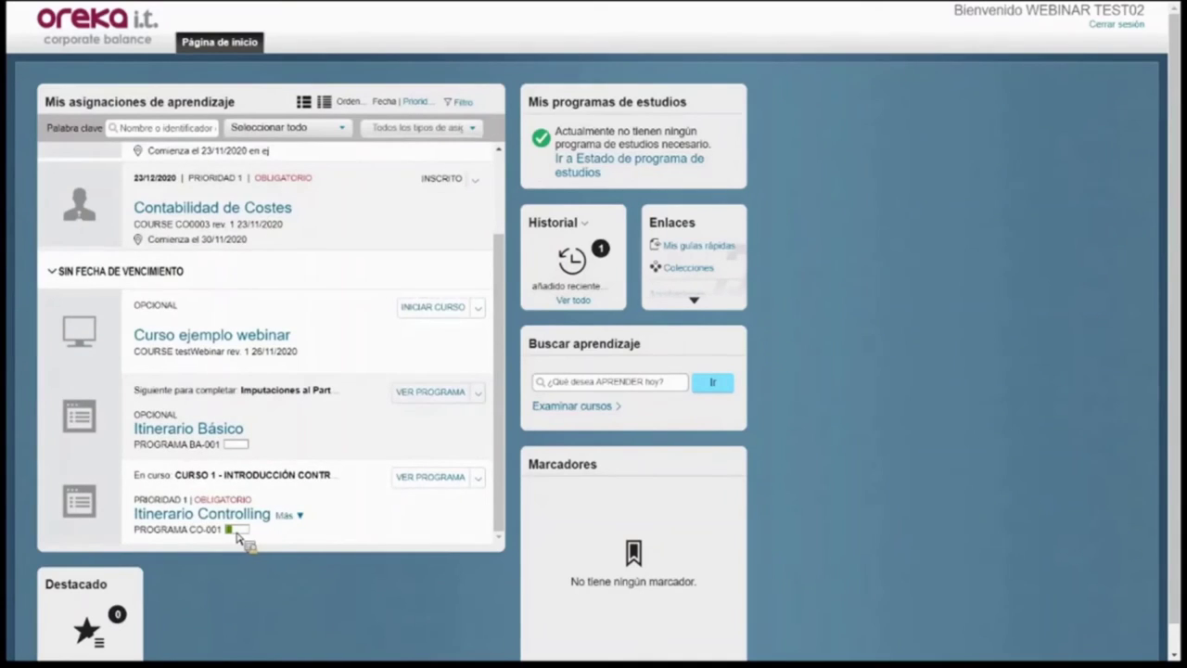
click(239, 531)
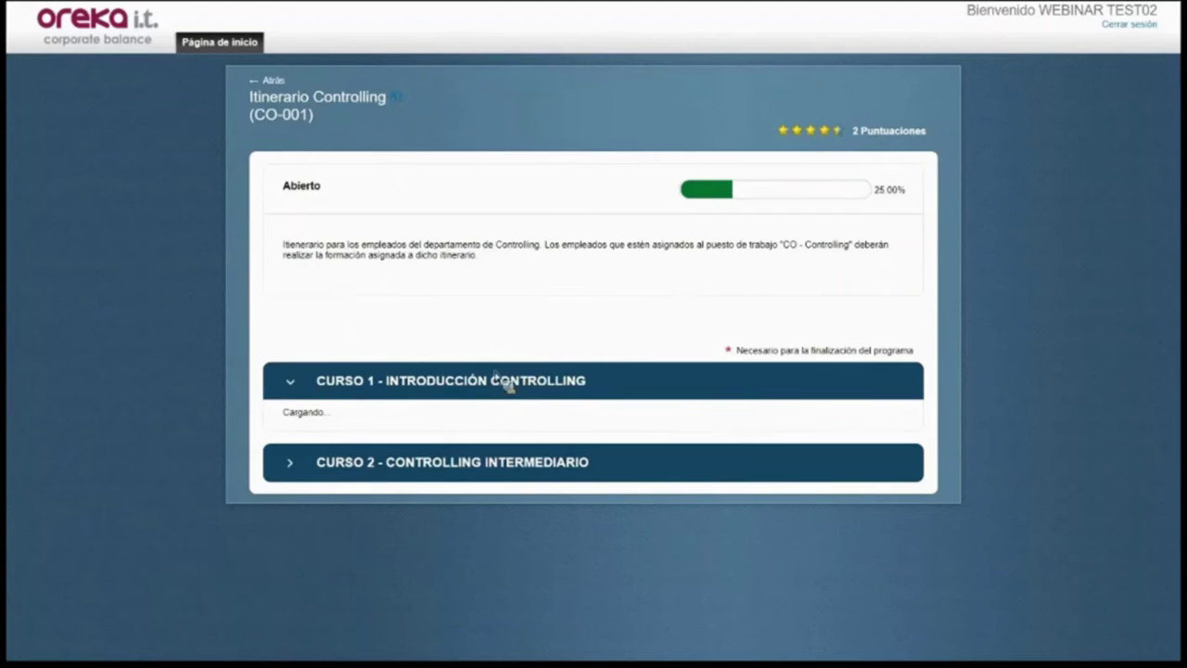
scroll(730, 345, down, 1)
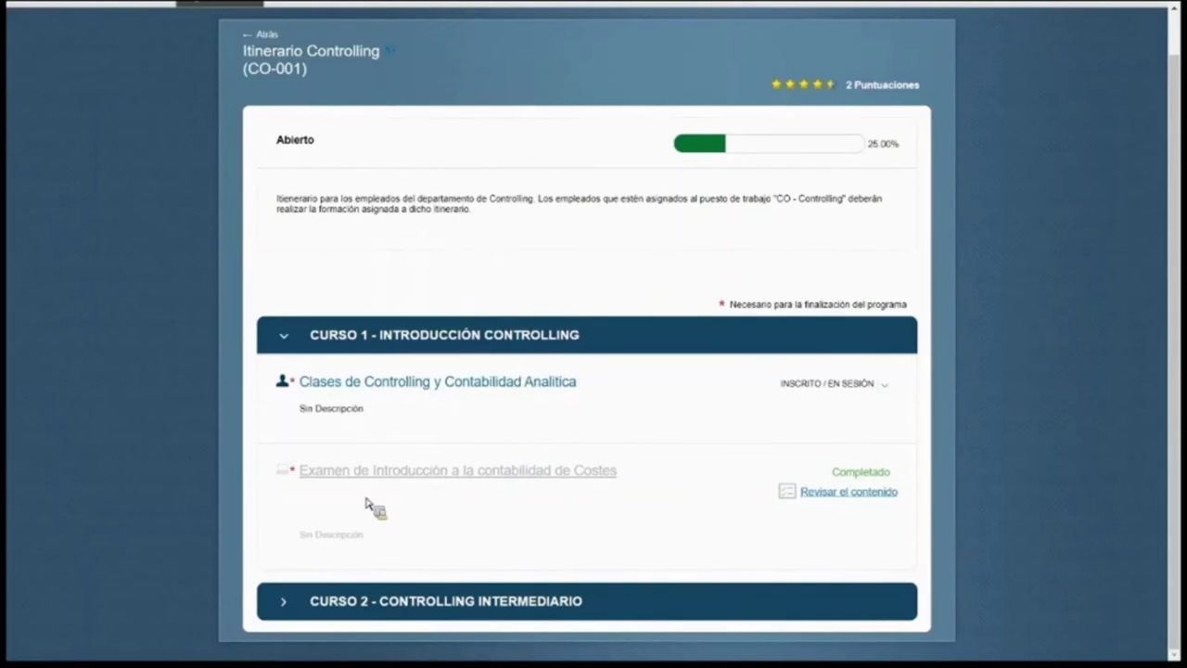
click(286, 616)
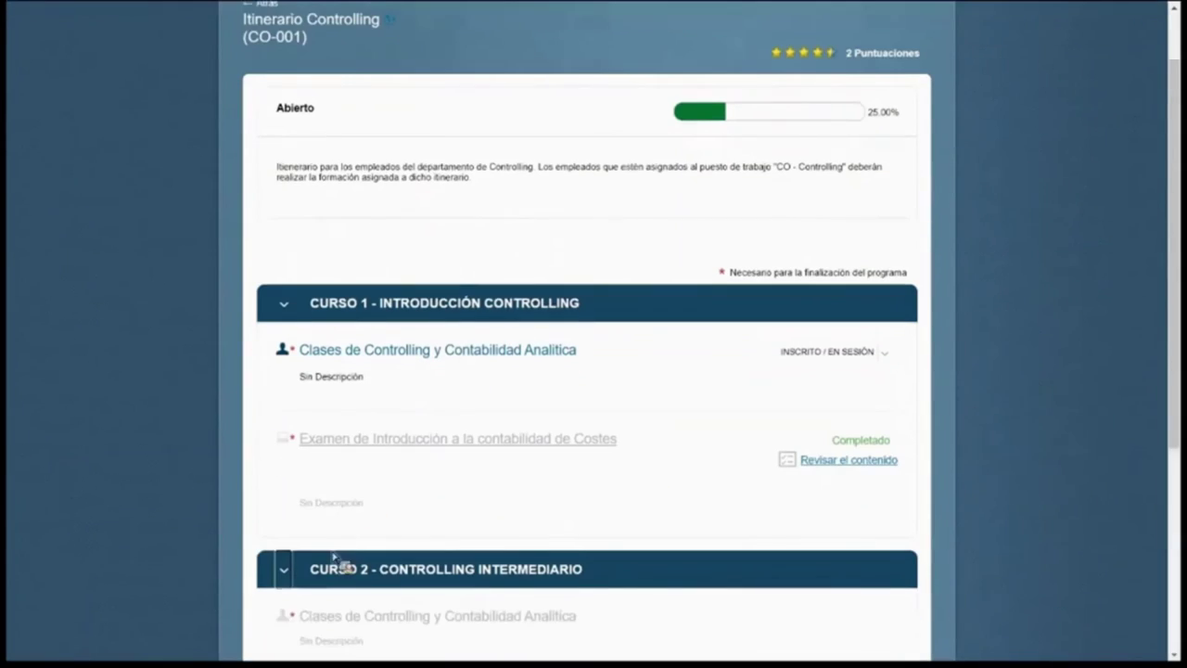
scroll(366, 522, down, 3)
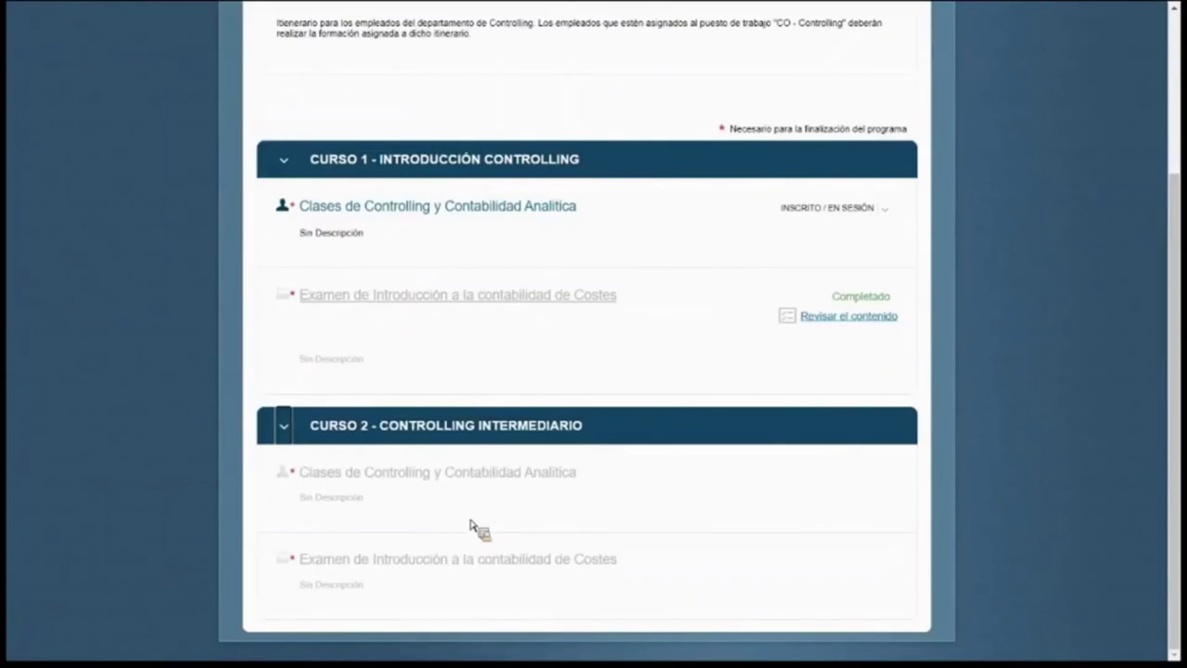
scroll(482, 517, up, 3)
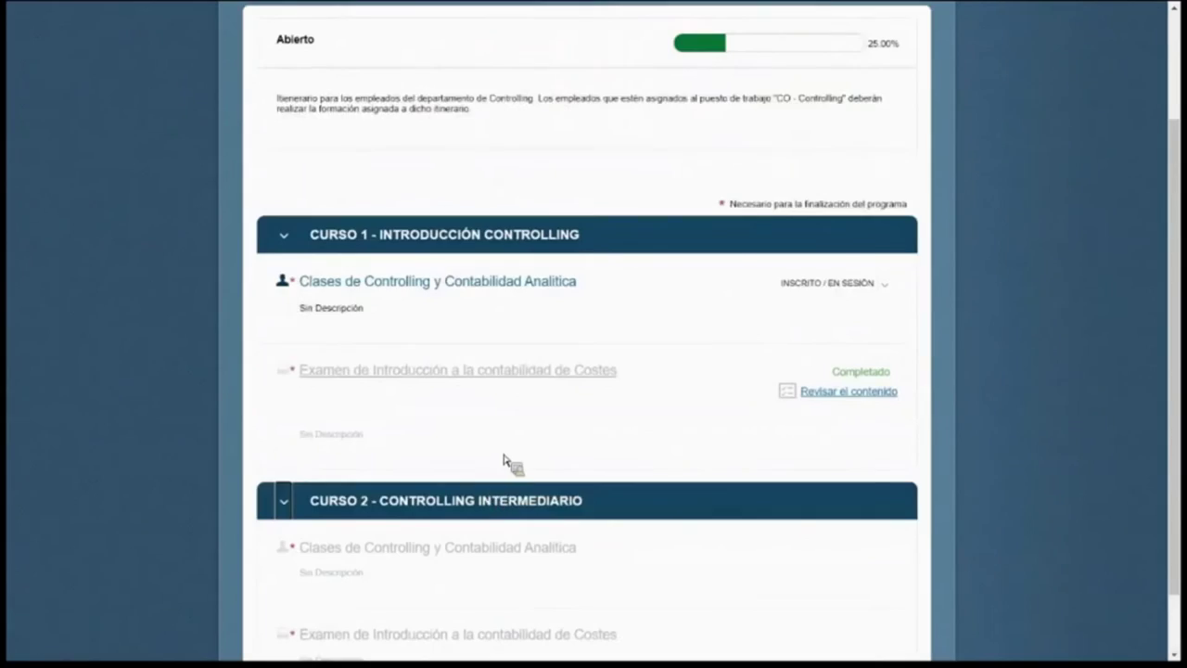
scroll(649, 392, down, 2)
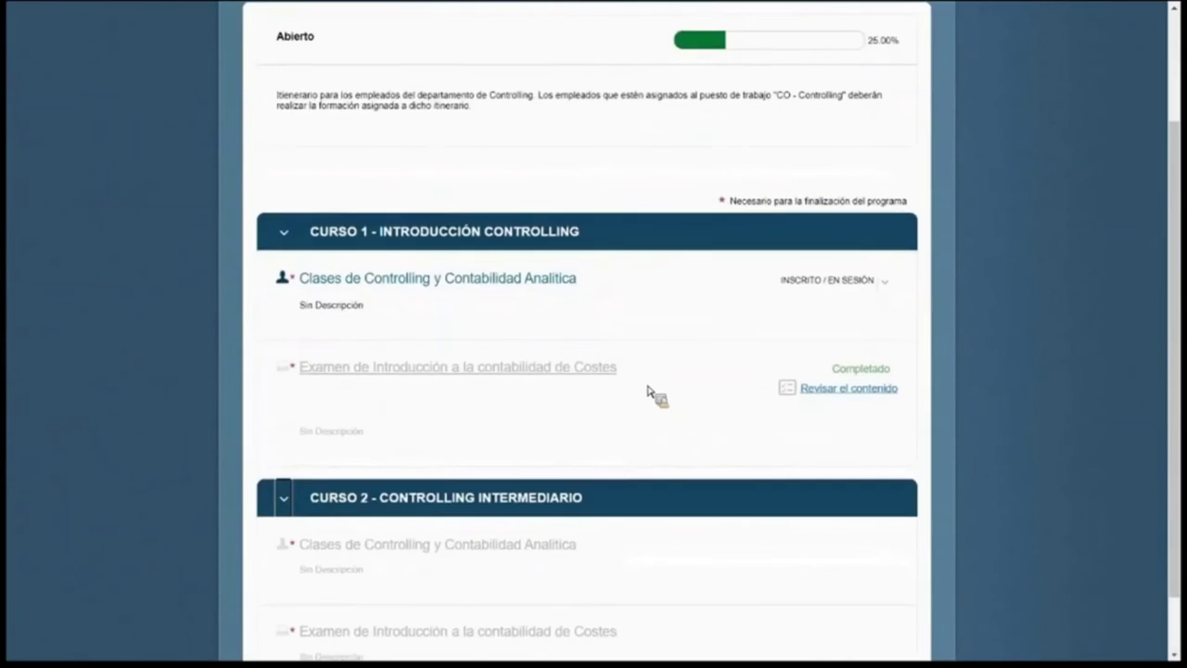
scroll(649, 392, down, 2)
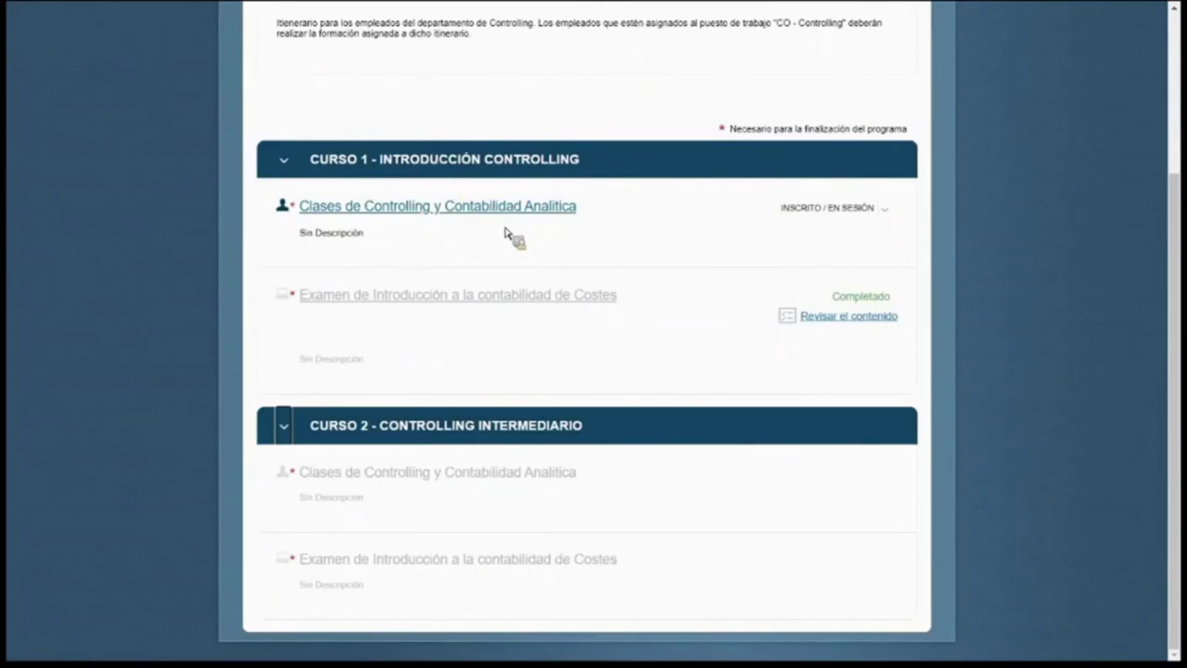
scroll(509, 232, up, 2)
scroll(508, 236, up, 4)
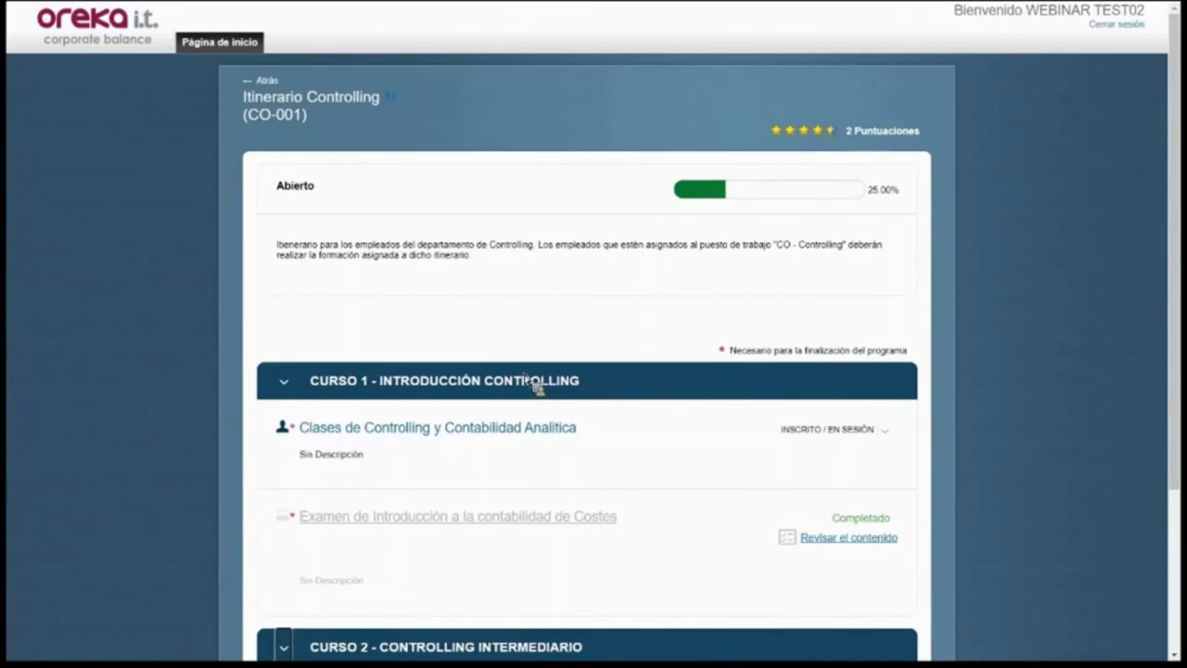
scroll(533, 376, down, 2)
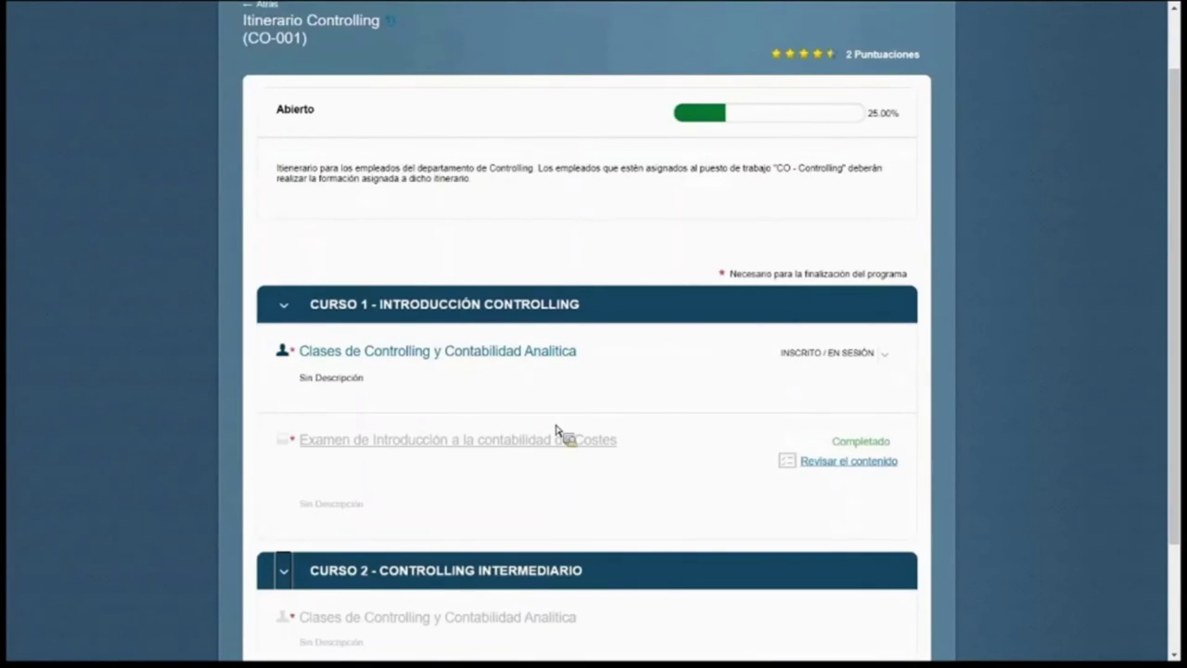
scroll(562, 433, down, 3)
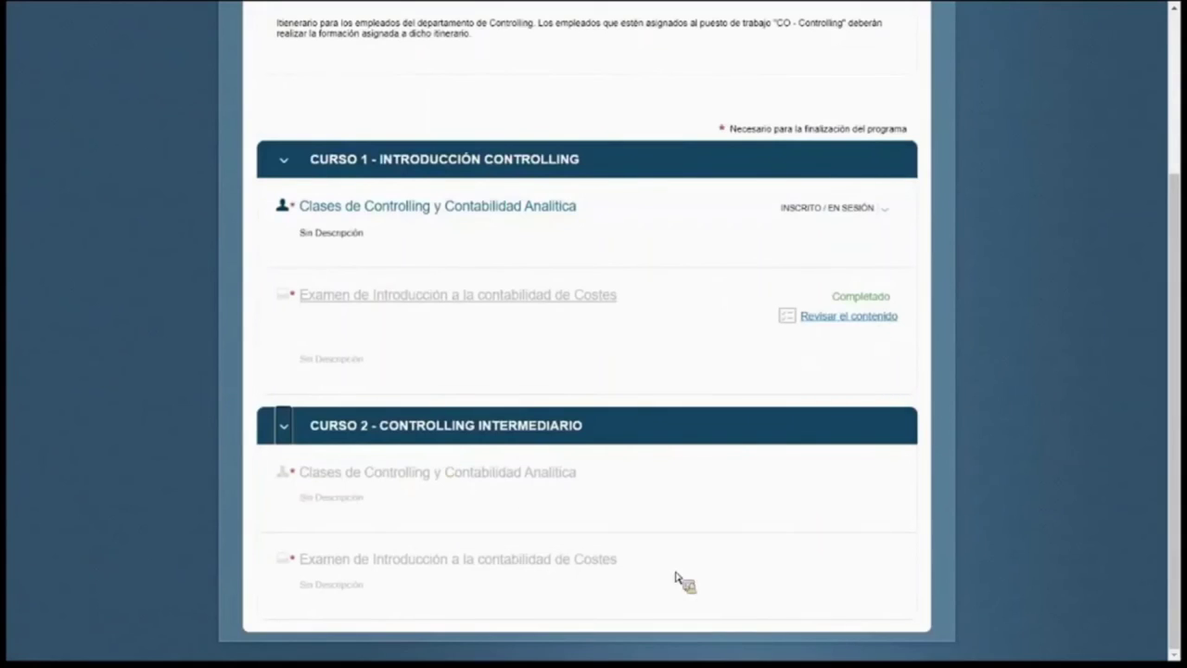
scroll(424, 514, up, 5)
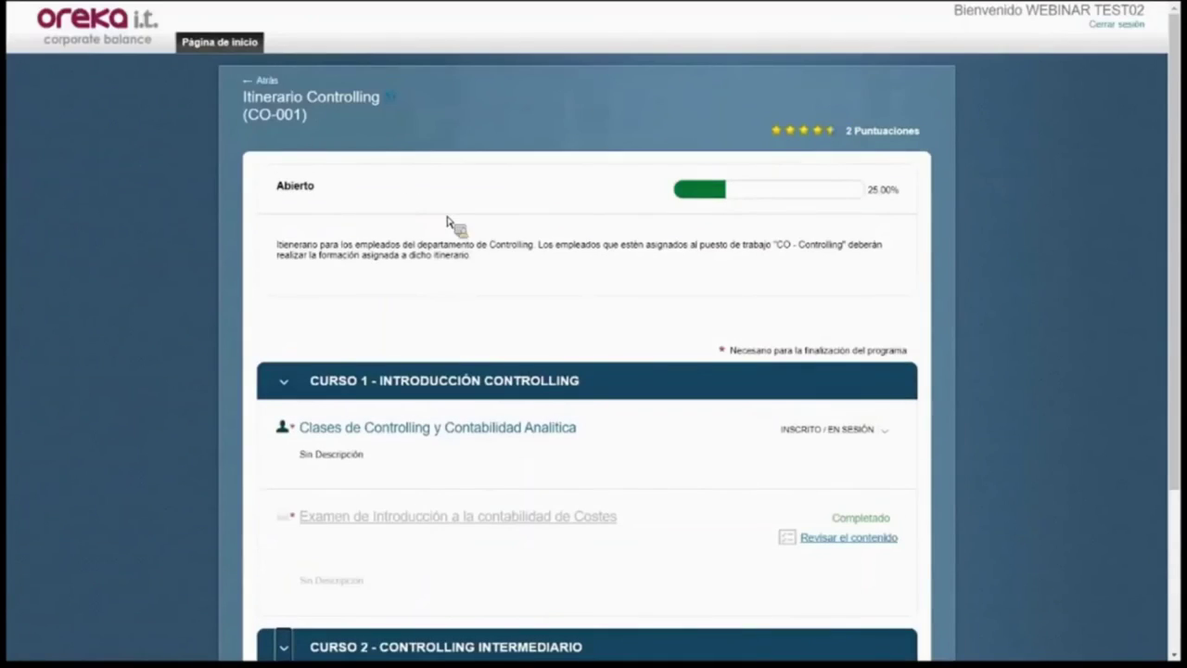
Return to the learning assignments and open the Itinerario Básico program.
click(267, 82)
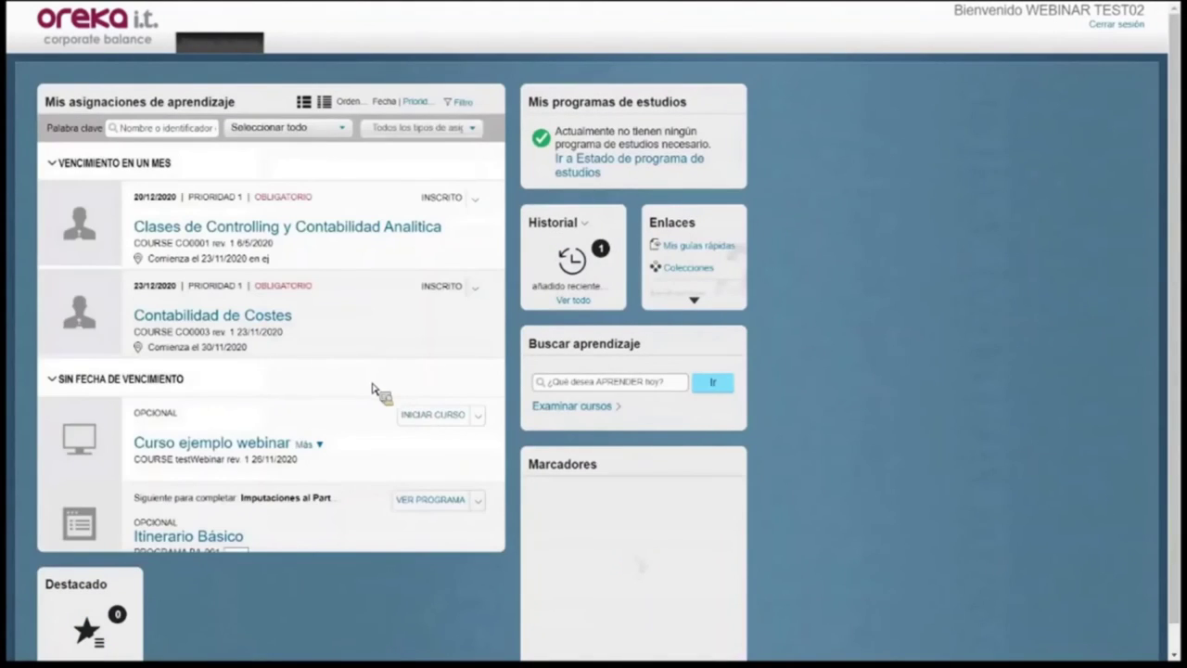
scroll(368, 385, down, 3)
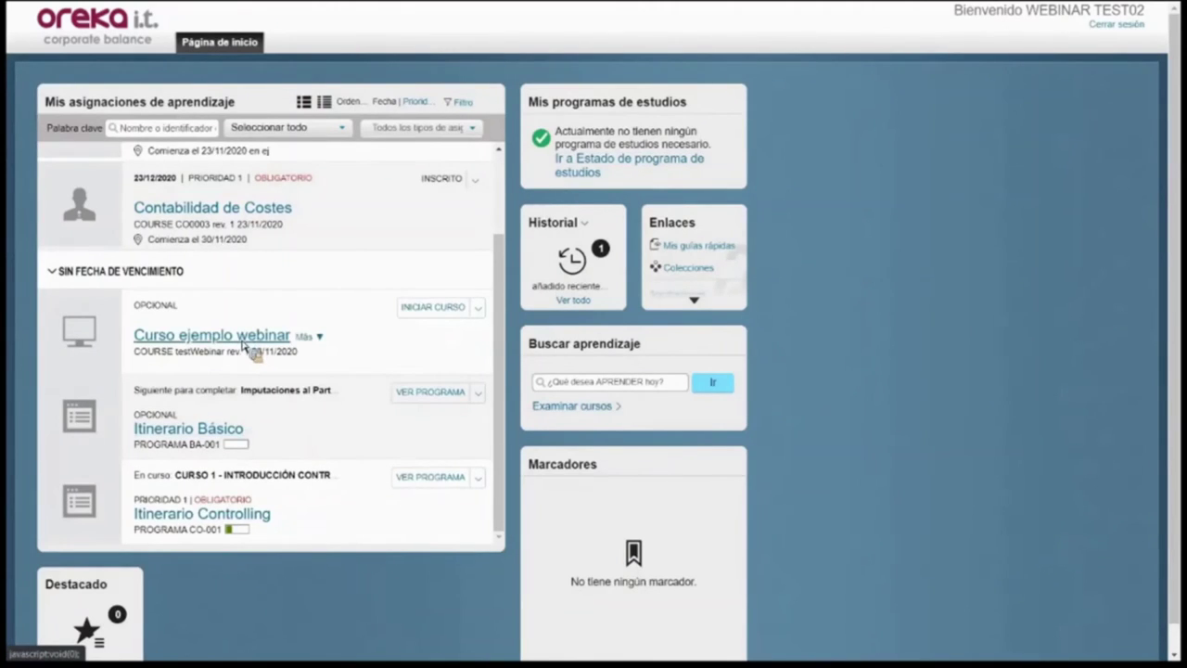
click(239, 430)
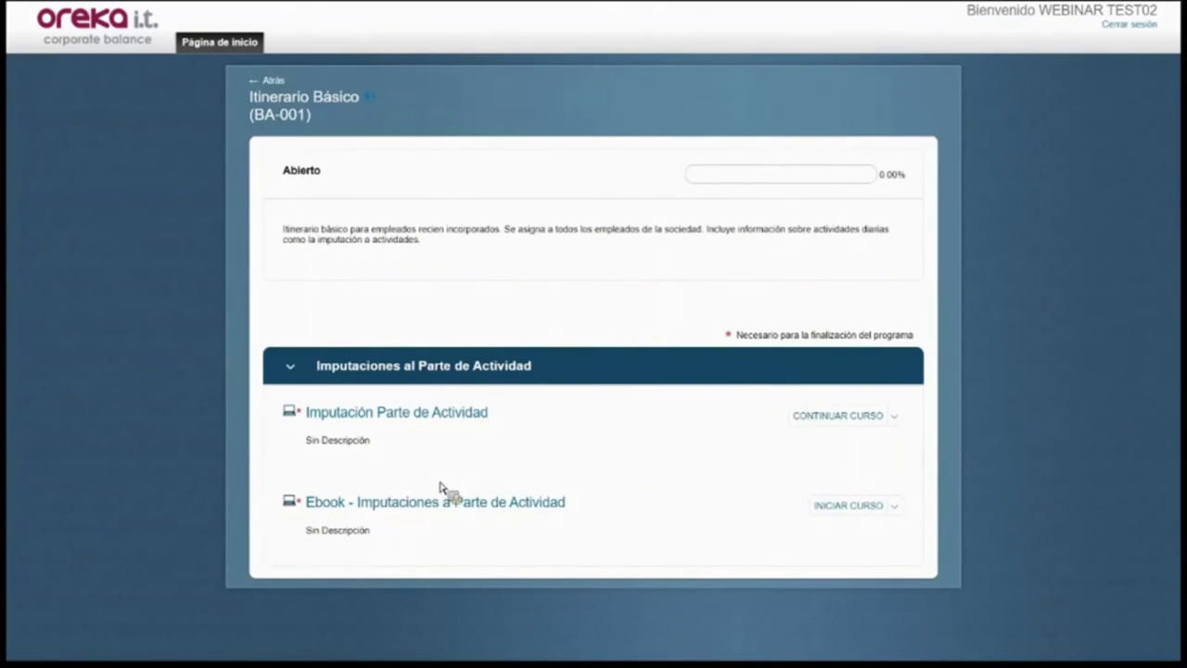
Continue the Imputación Parte de Actividad course and launch its demo SF content in Demo mode.
click(409, 418)
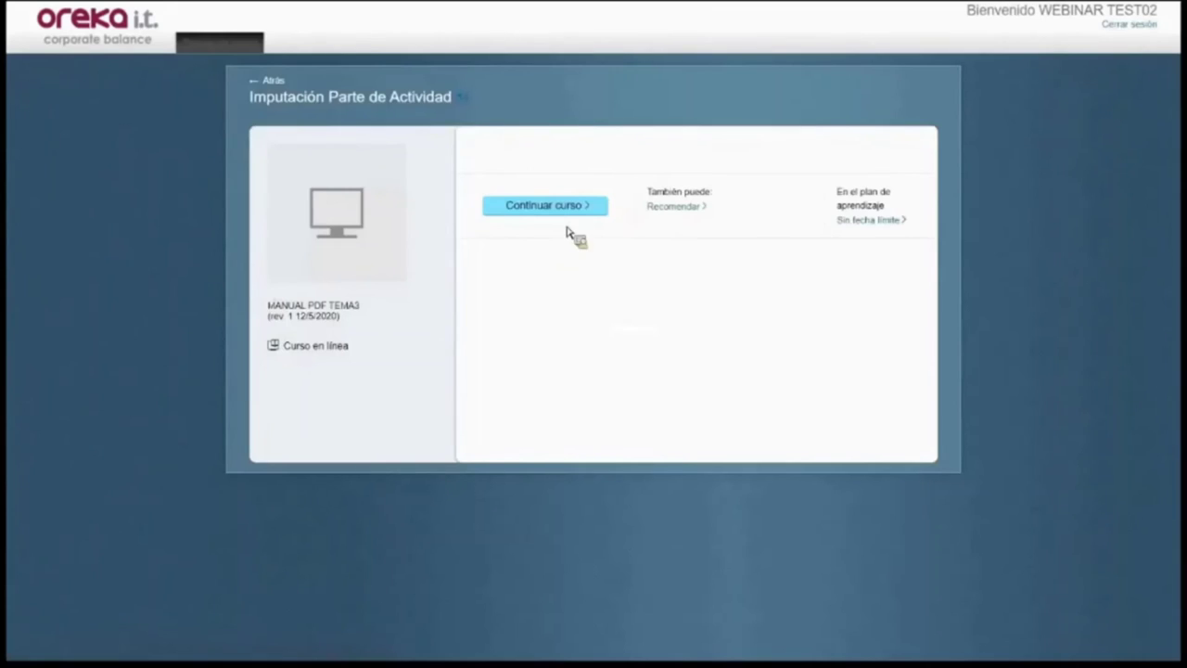
click(544, 205)
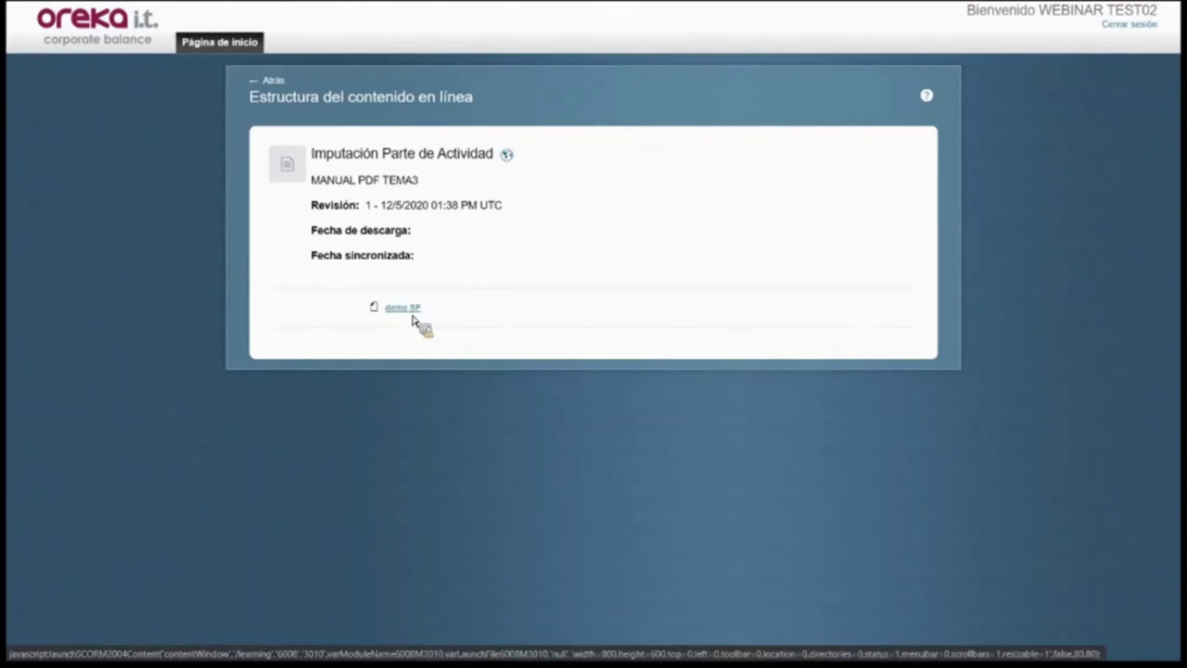
click(402, 307)
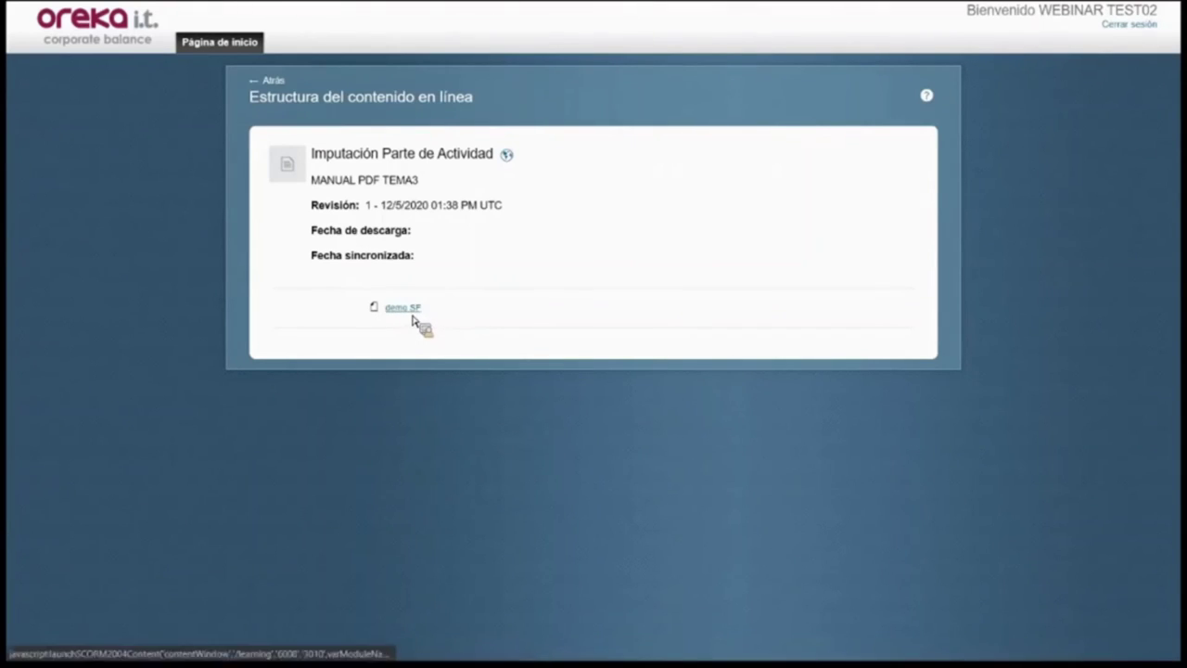
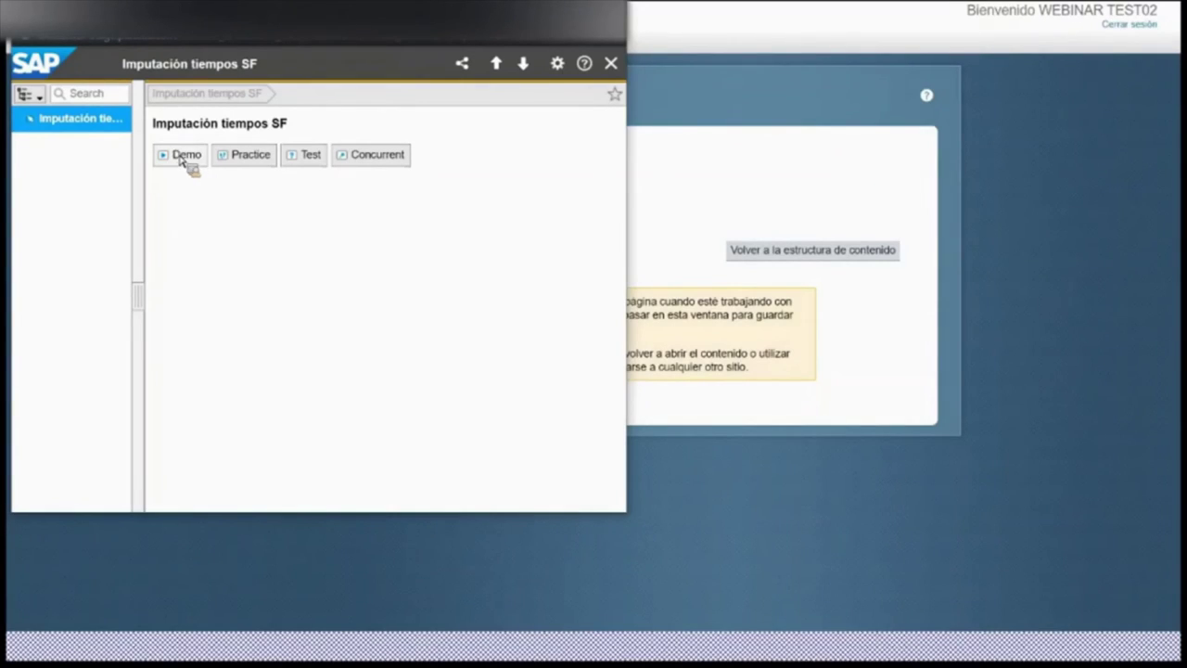
click(182, 159)
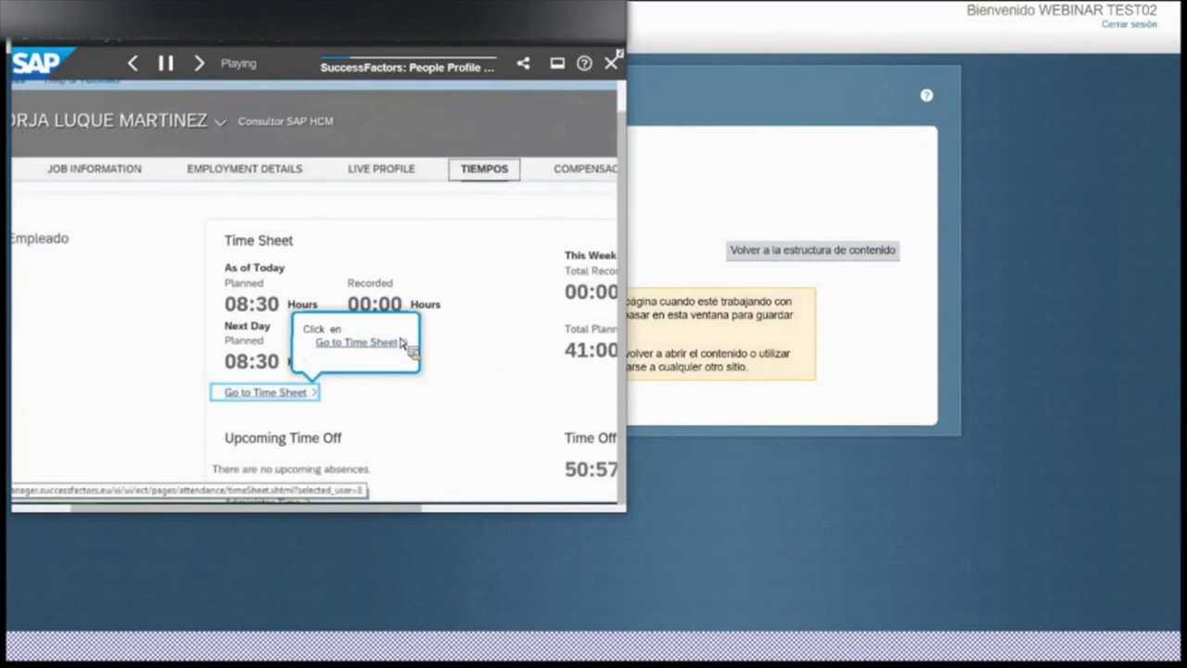
Watch the time sheet demo in a maximized window, skip ahead through the cost center and submission steps, and close it at the end.
click(253, 397)
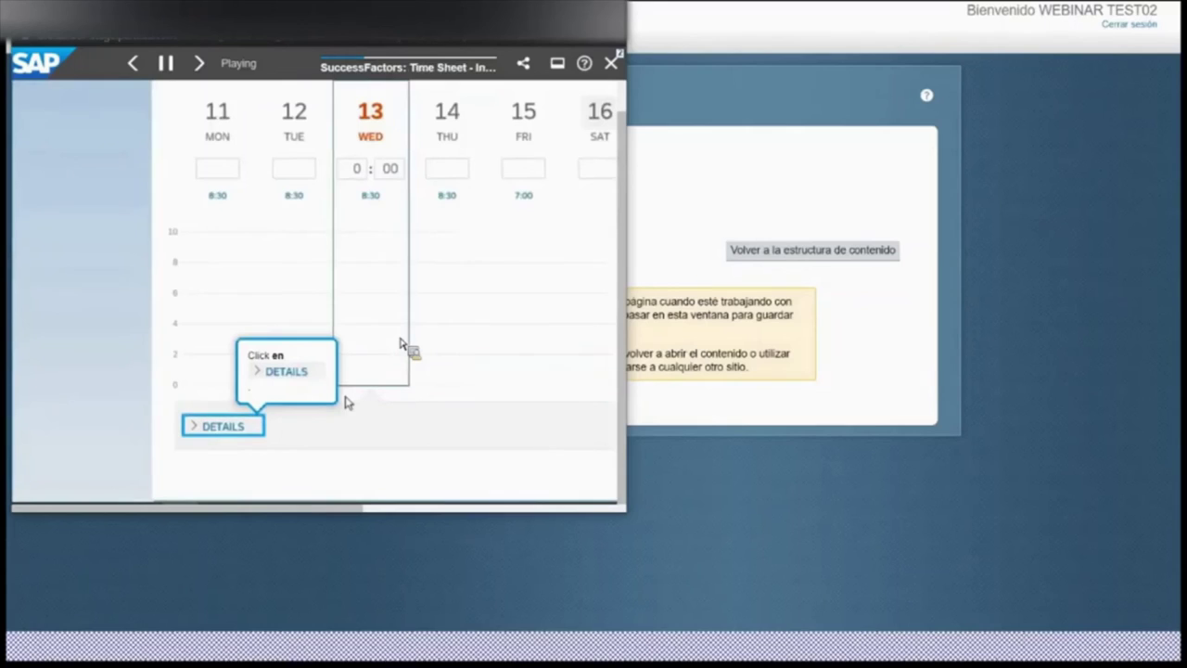
click(210, 430)
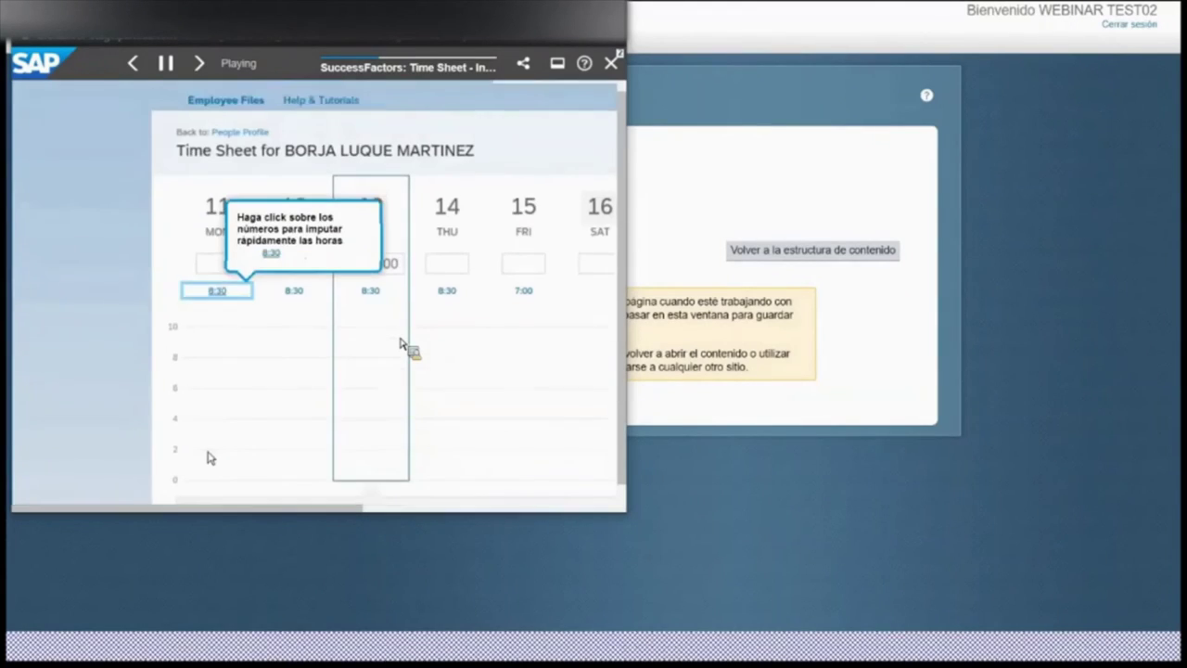
click(213, 295)
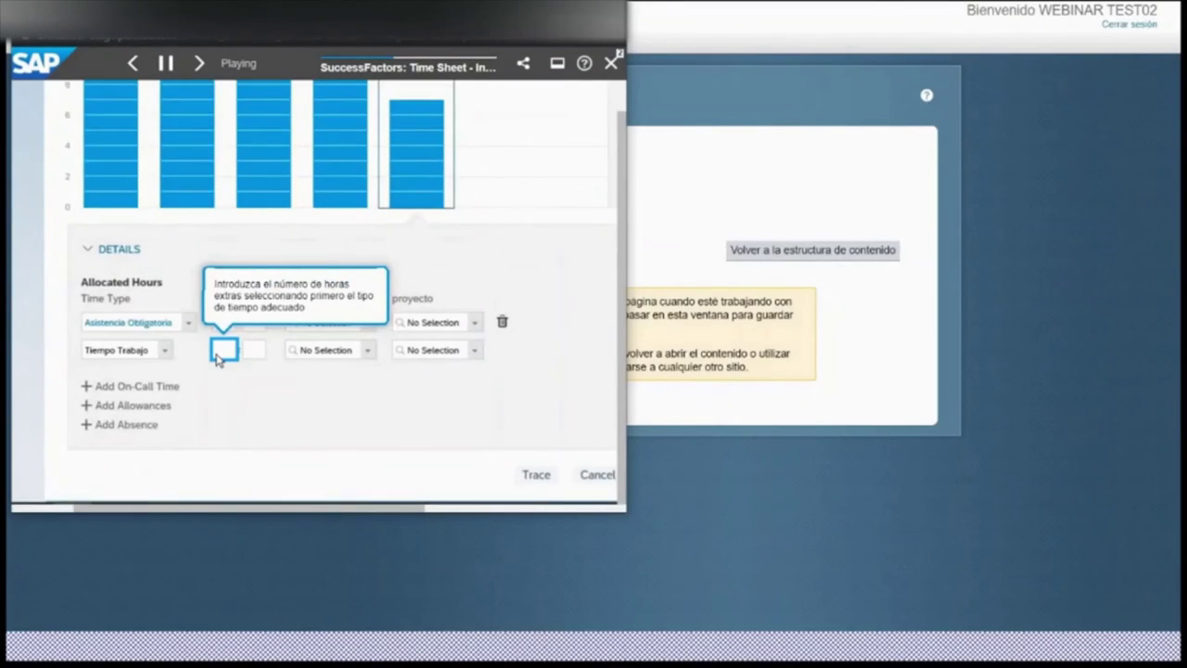
click(598, 20)
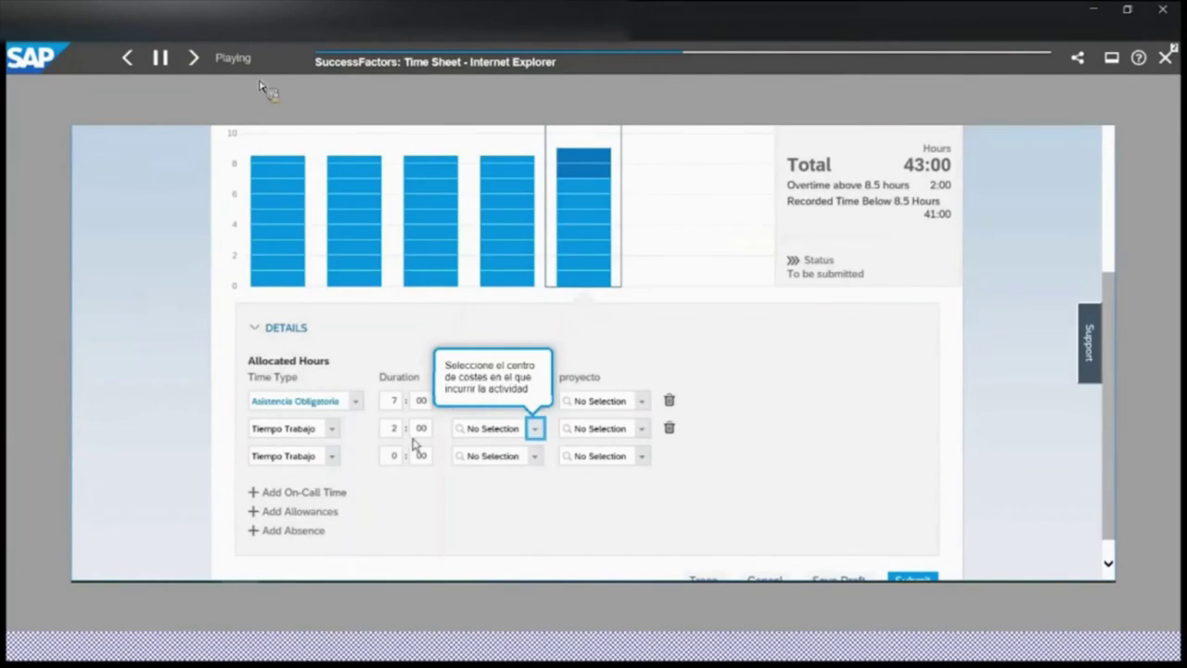
click(195, 58)
click(194, 59)
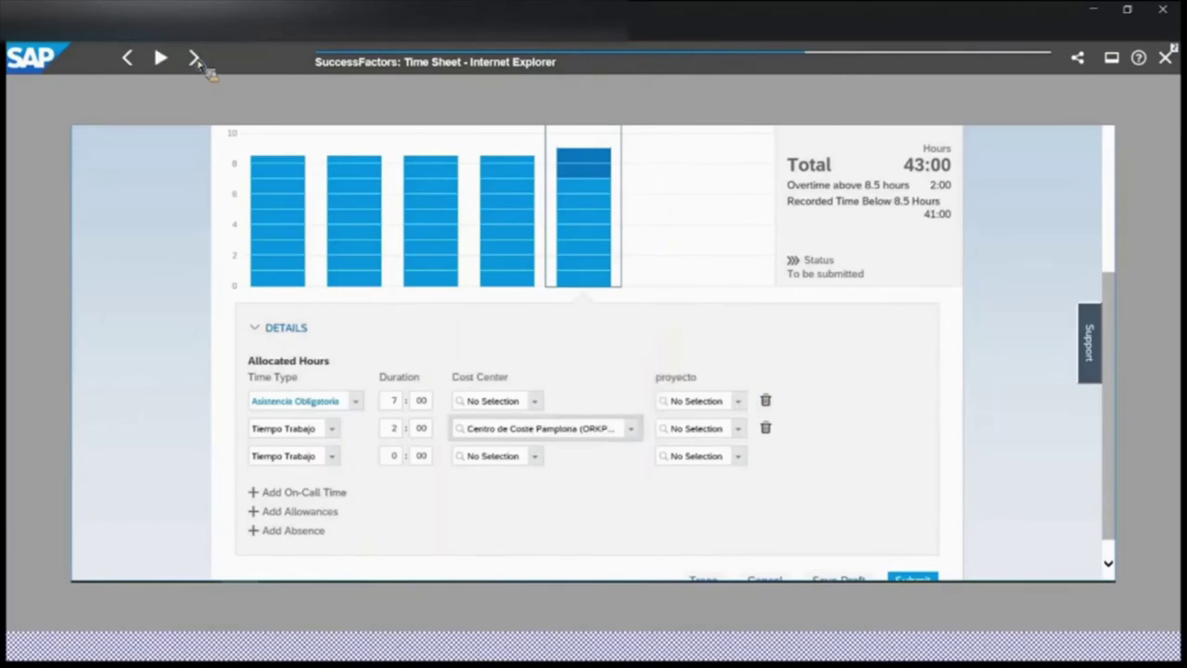
click(194, 58)
click(195, 58)
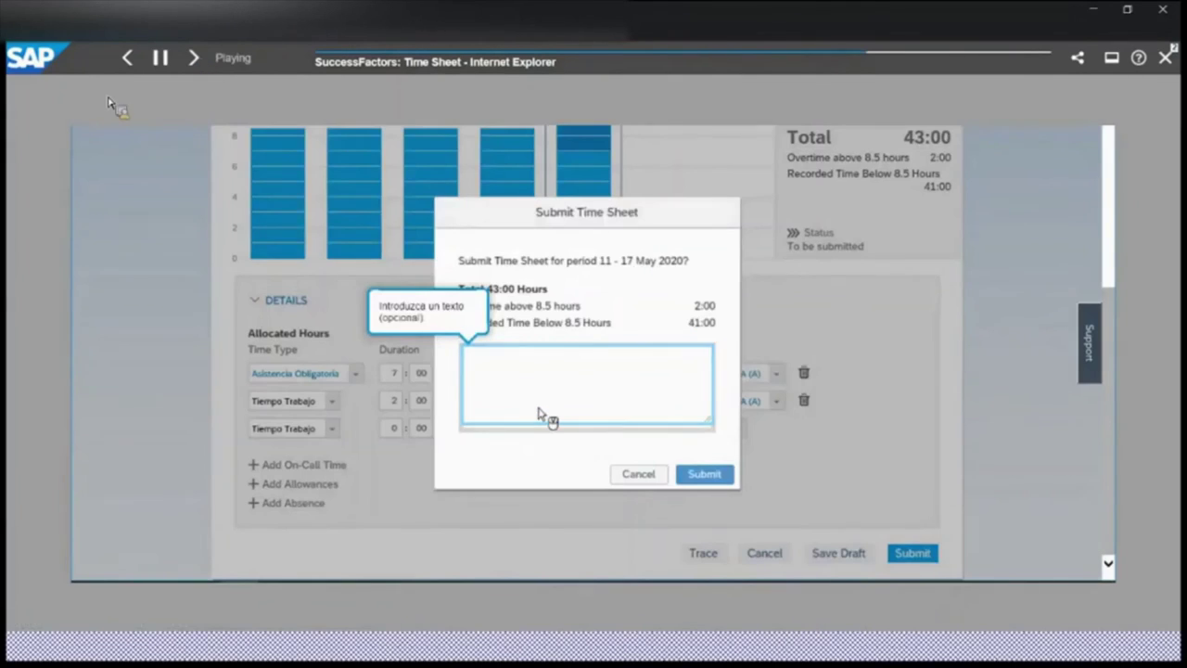
click(194, 58)
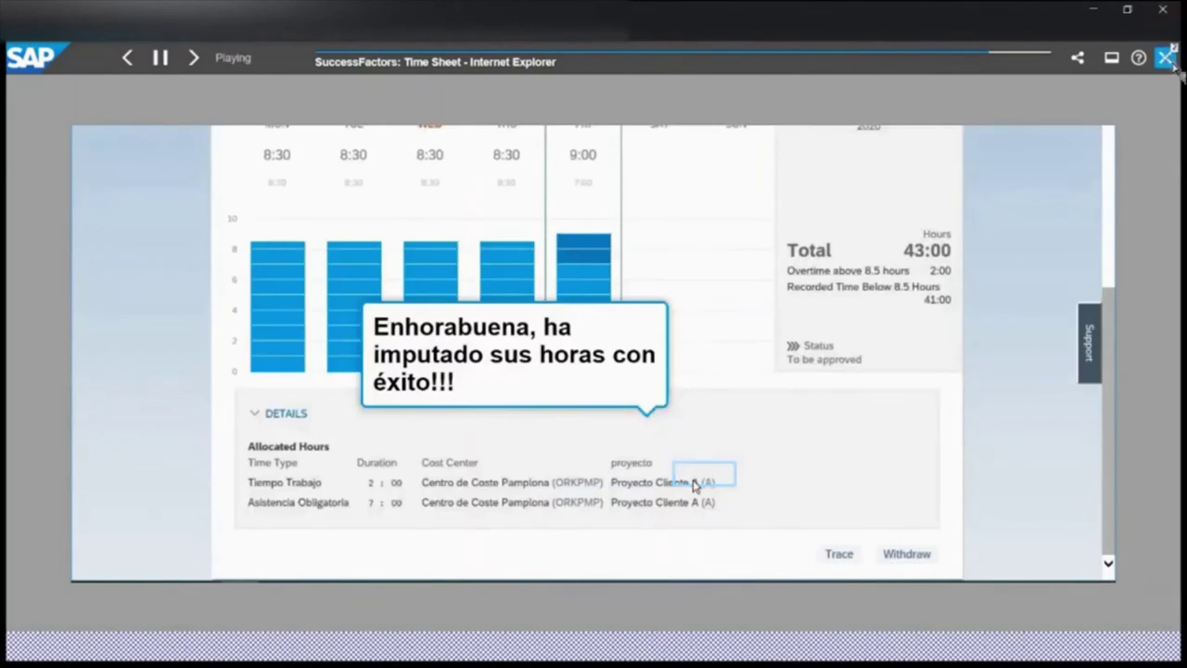
click(1167, 58)
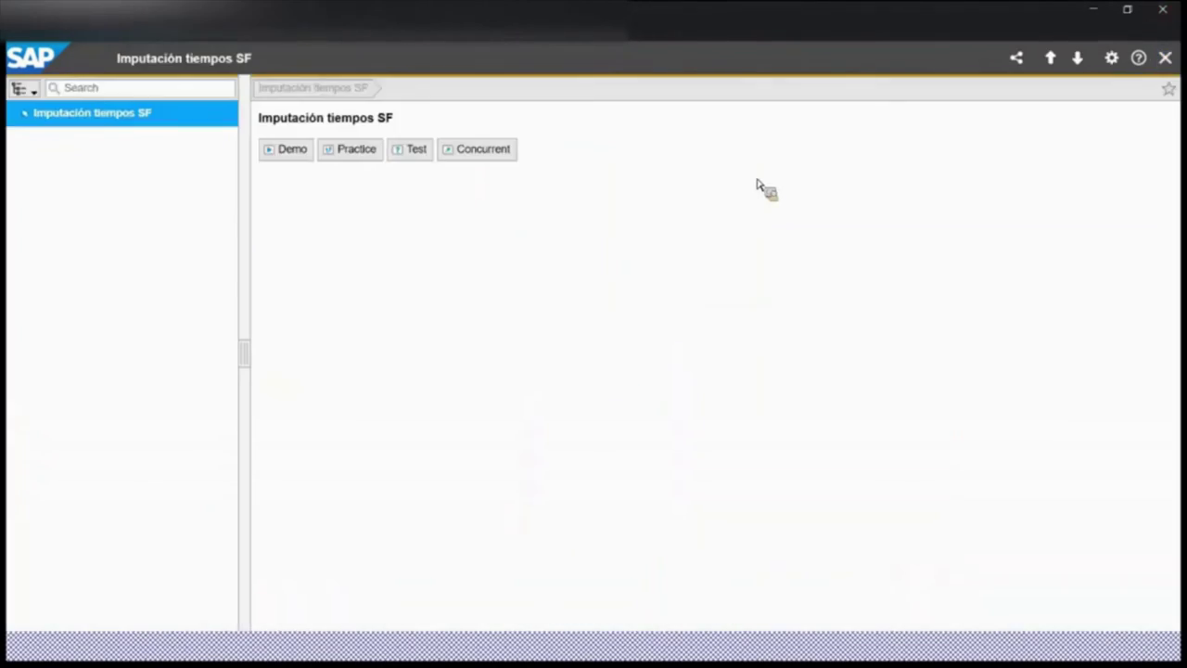
Start the Imputación tiempos SF simulation in Practice mode and follow its instructions through Tiempos to the Time Sheet.
click(368, 154)
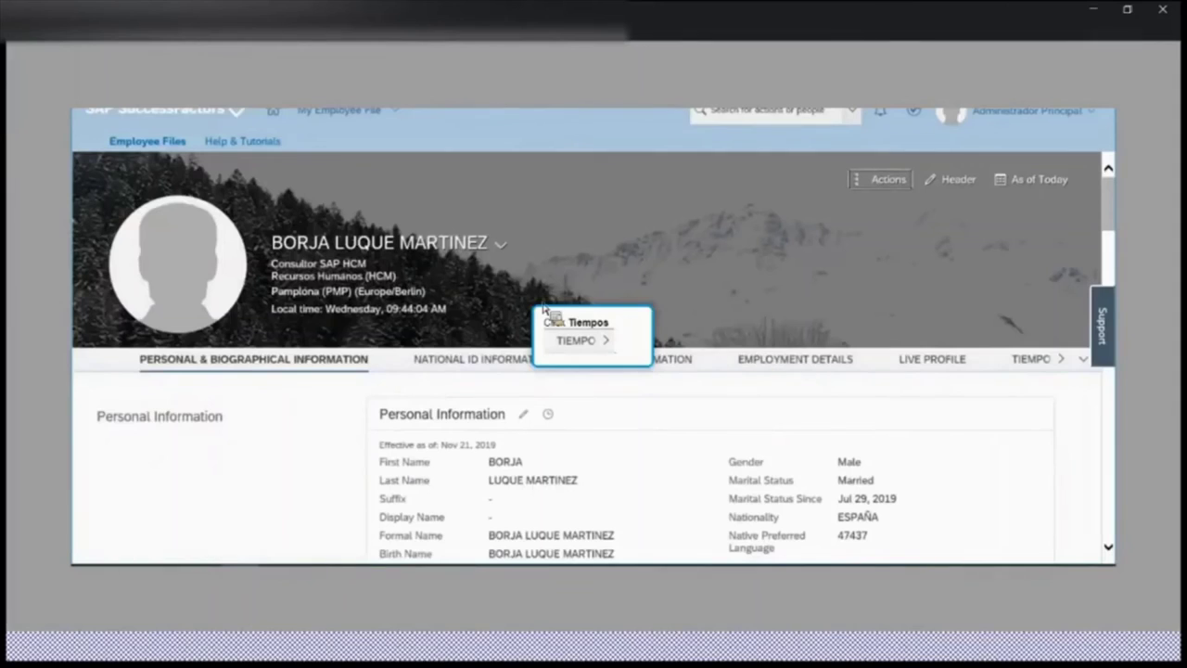
click(1038, 365)
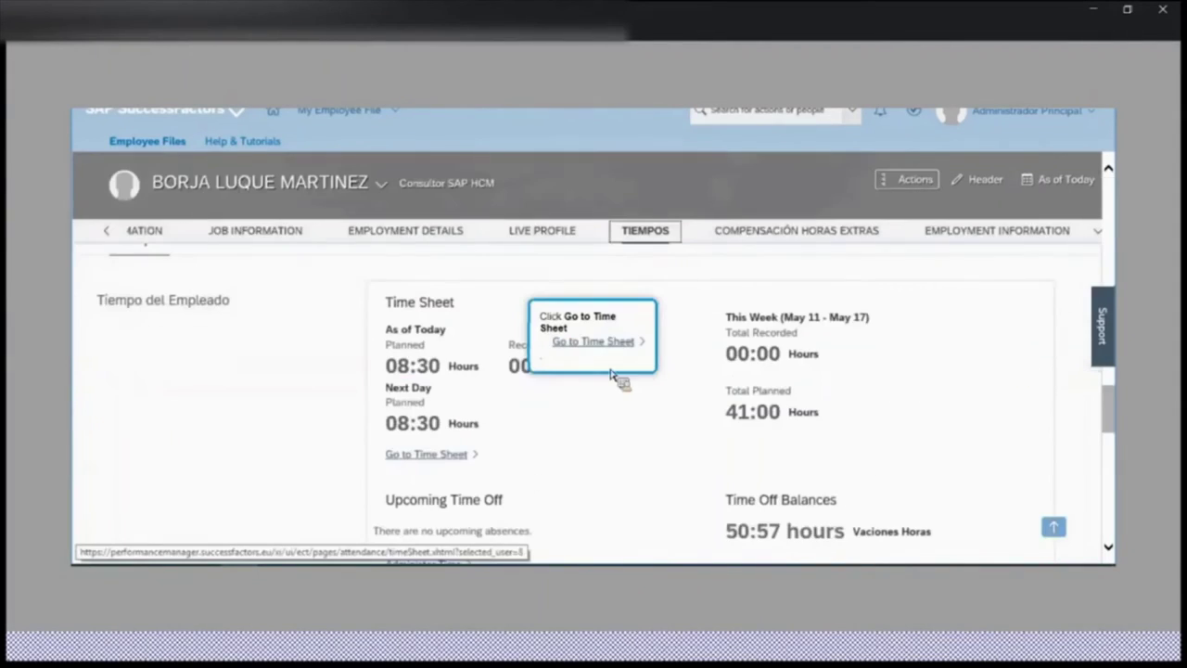
click(427, 455)
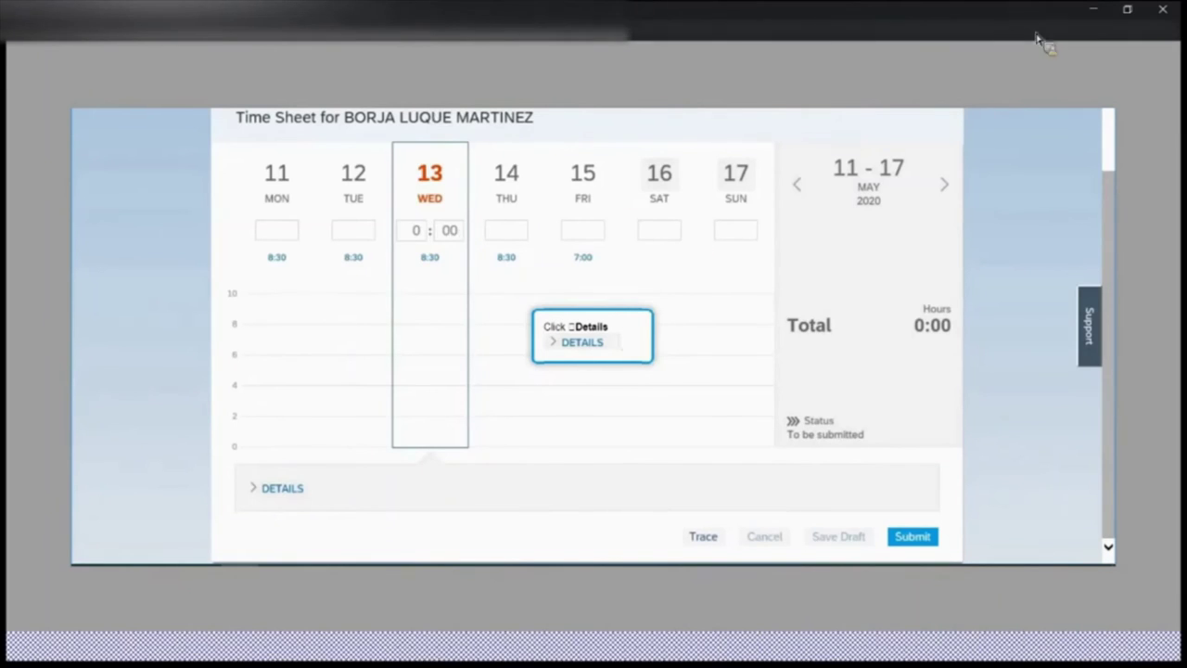
Restore and close the simulation window, and return through the content structure to the Itinerario Básico program.
click(1127, 9)
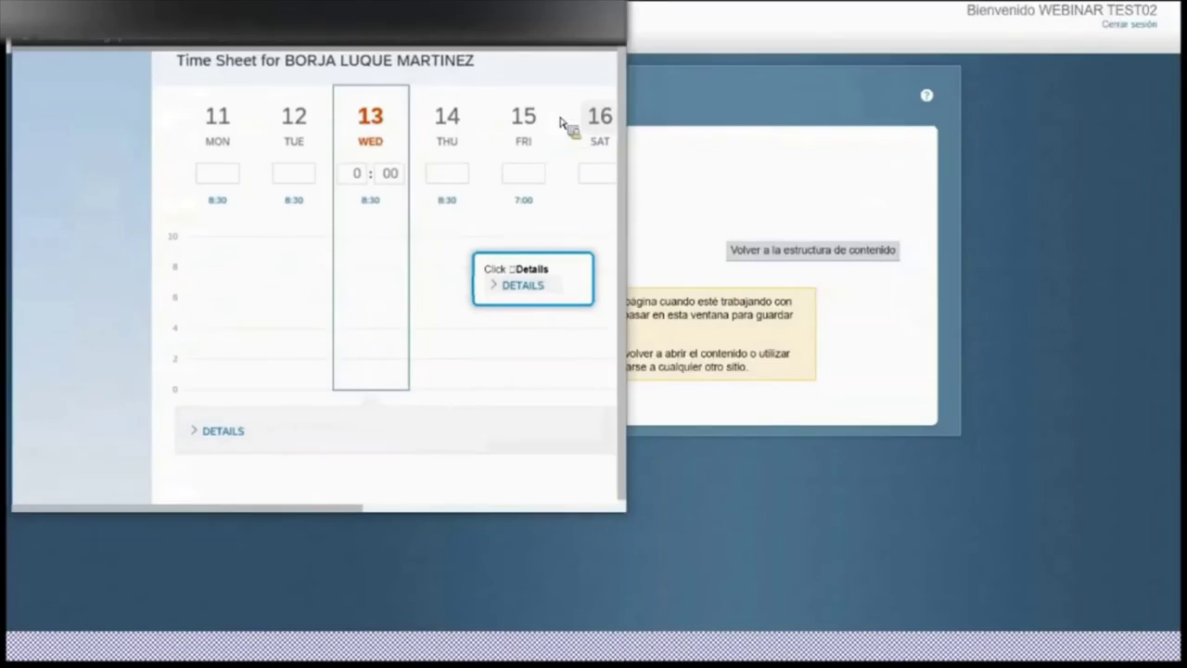
drag(522, 87, 610, 143)
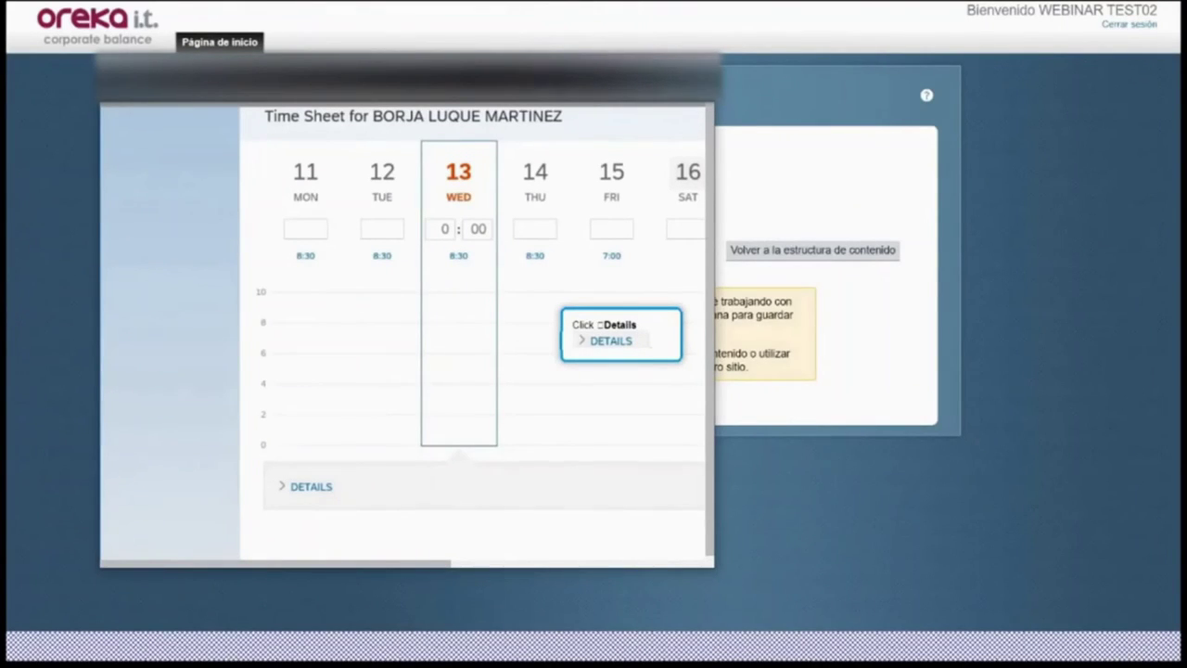
click(702, 76)
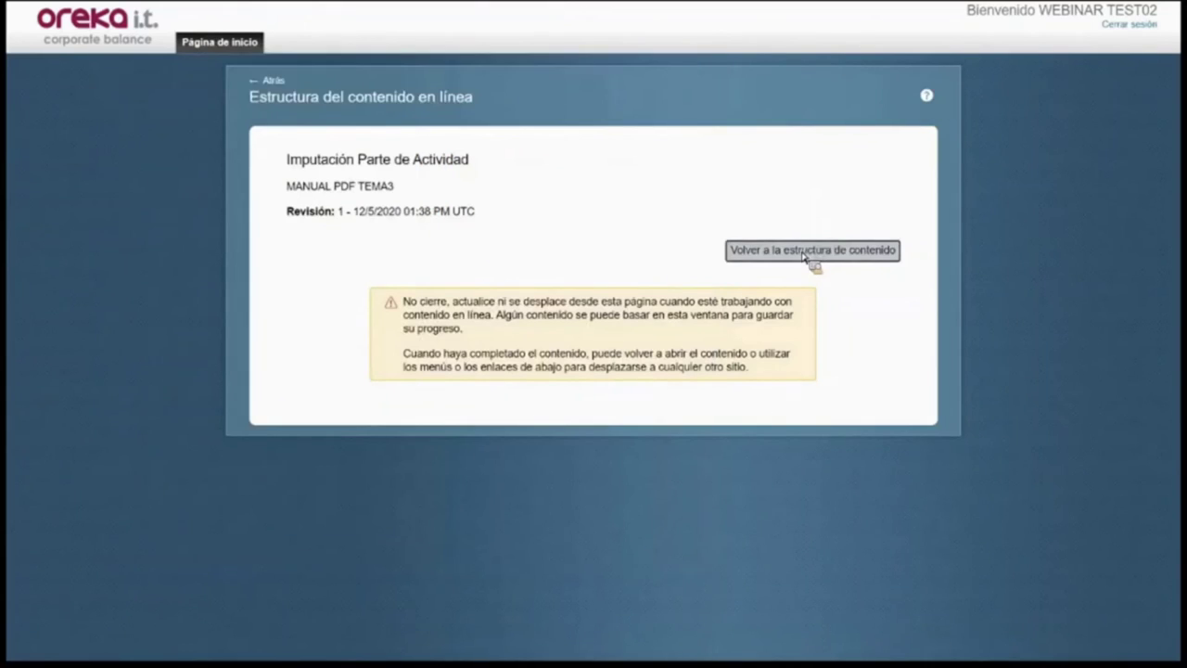
click(803, 252)
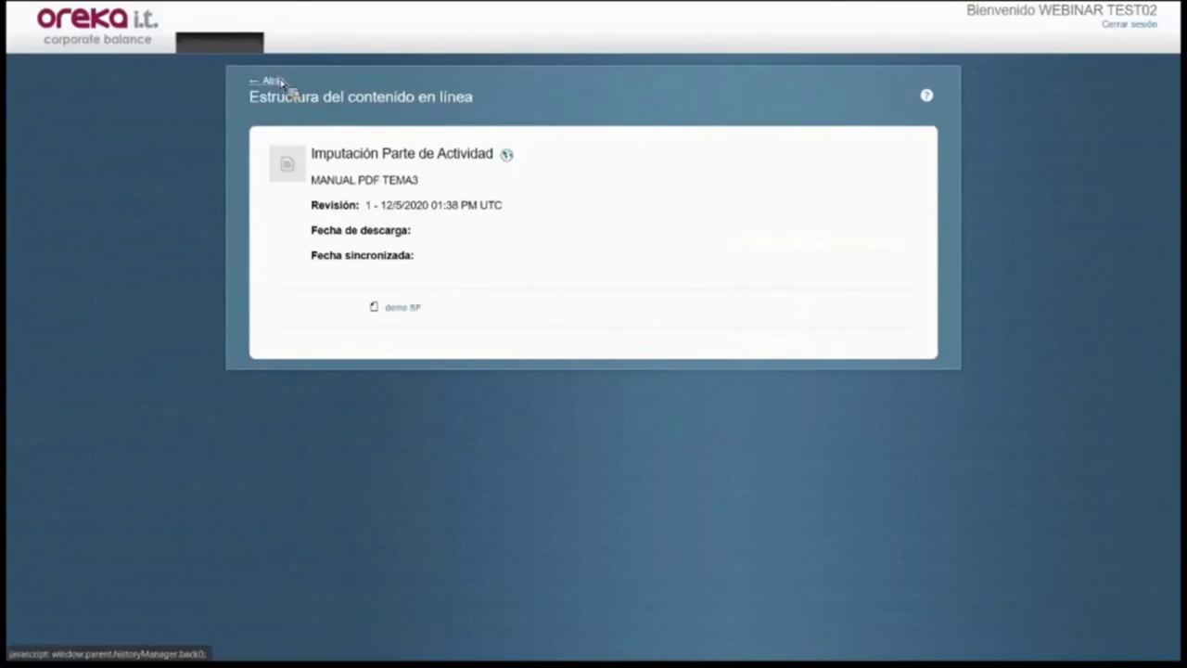
click(284, 83)
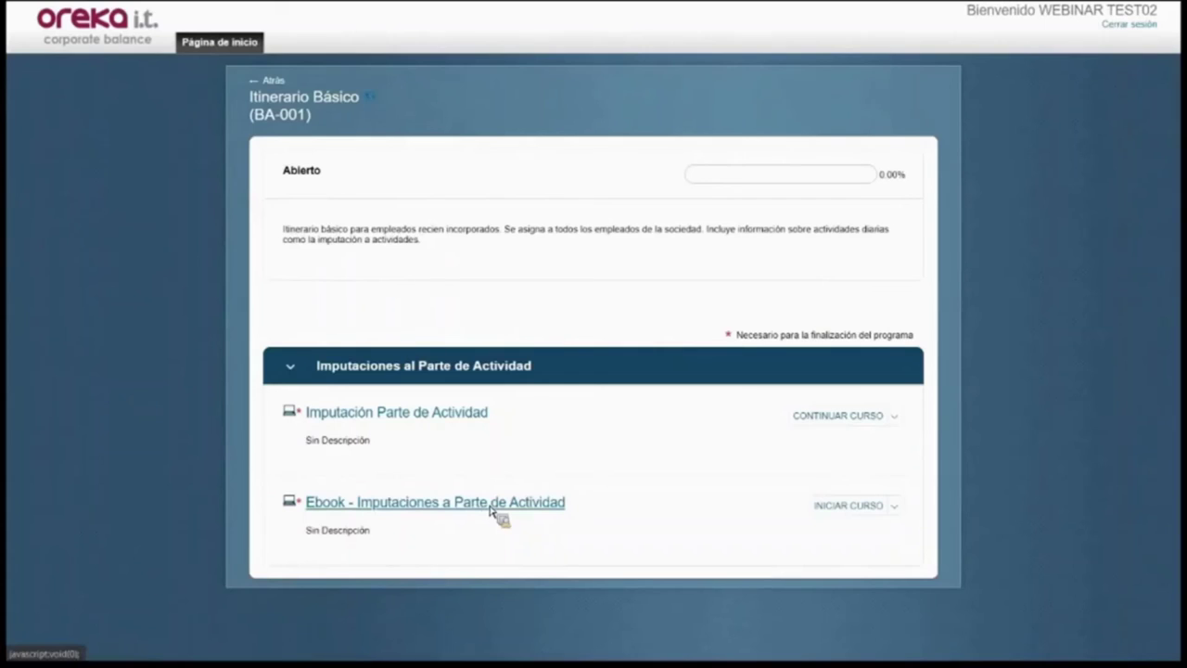
Start the Ebook - Imputaciones a Parte de Actividad course and return through the program to the home page.
click(489, 510)
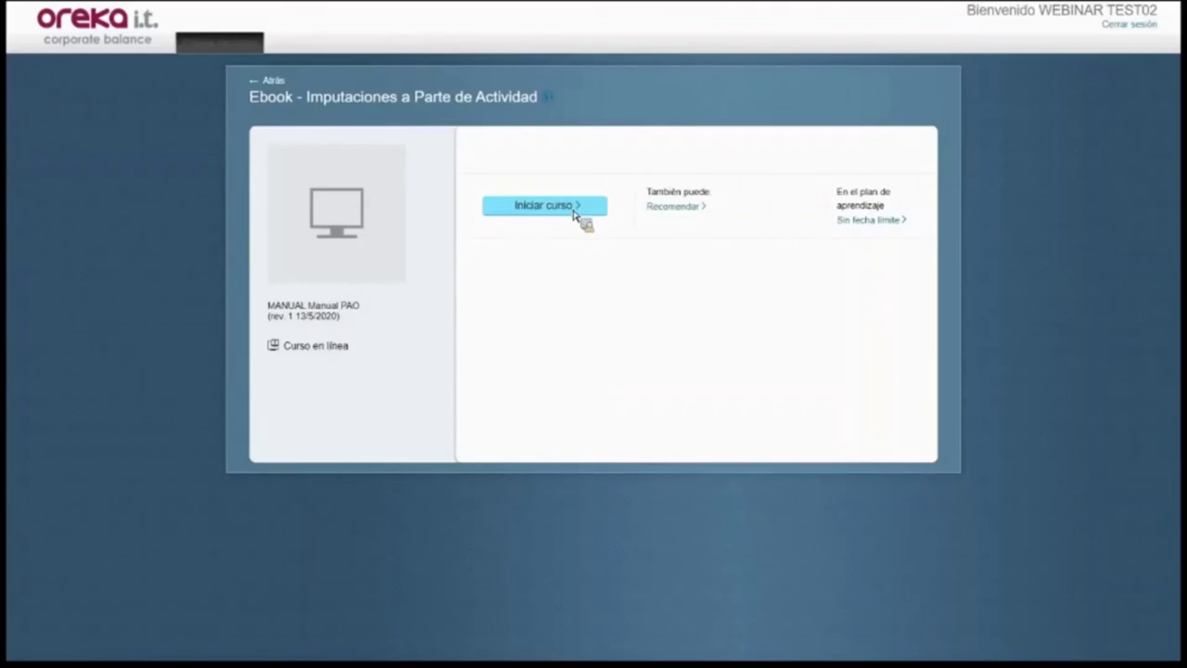
click(573, 207)
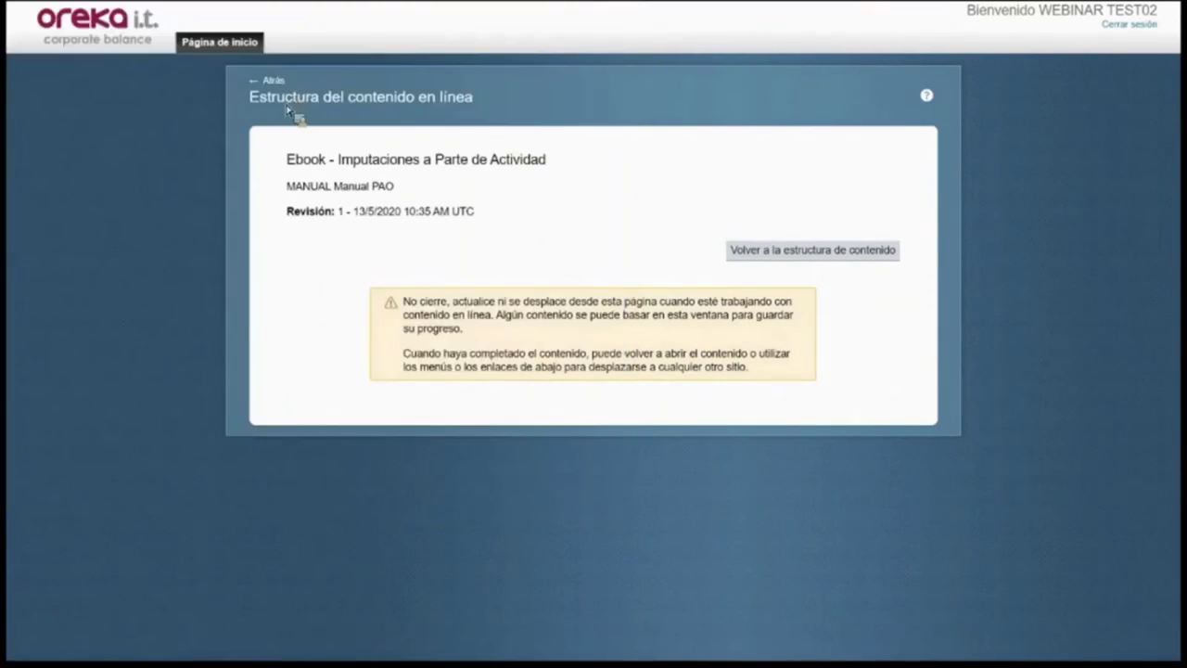
click(276, 85)
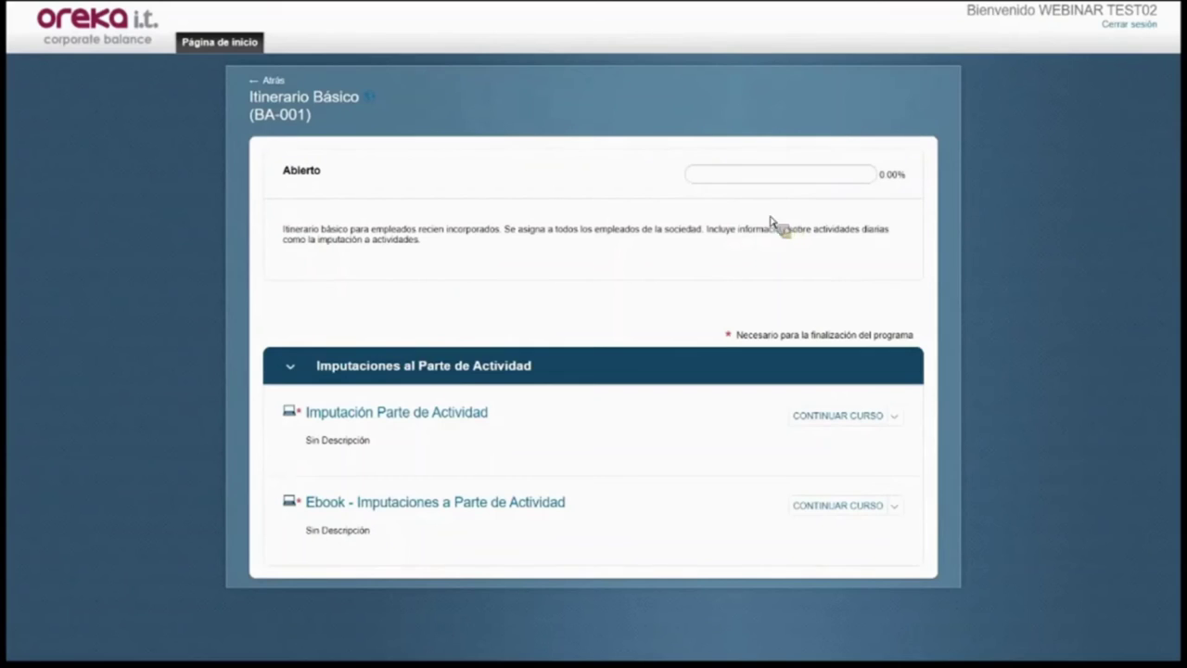
click(274, 81)
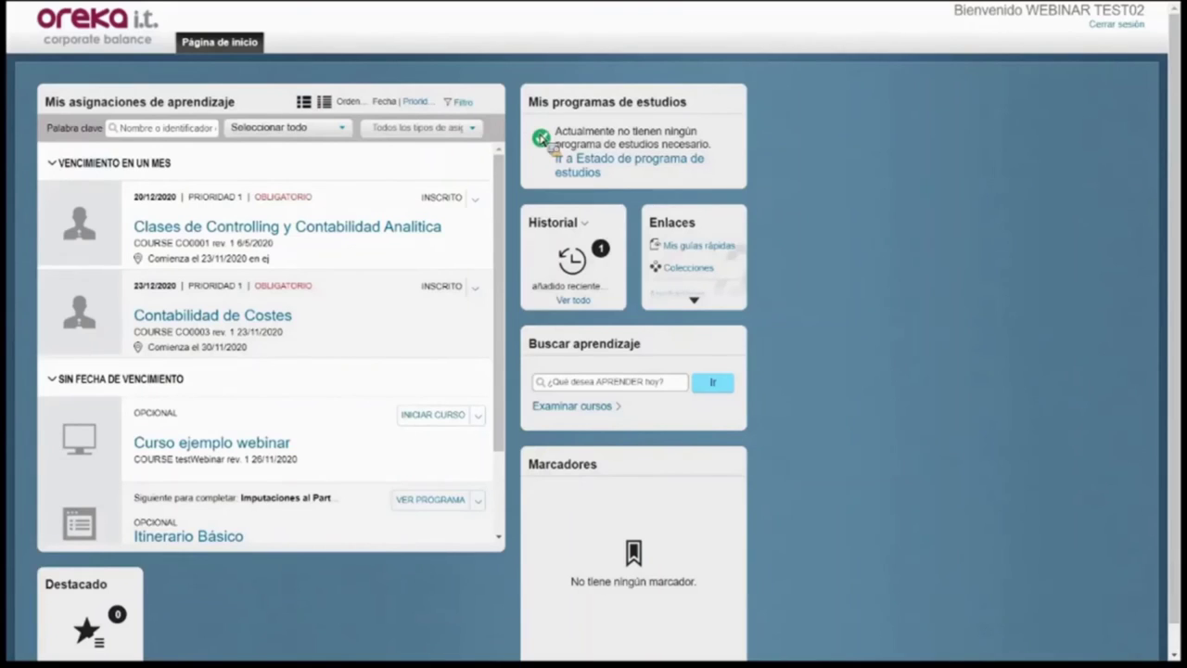
Review the learning assignments, examine the related documents of Clases de Controlling y Contabilidad Analitica, and return to the home page.
mouse_move(367, 287)
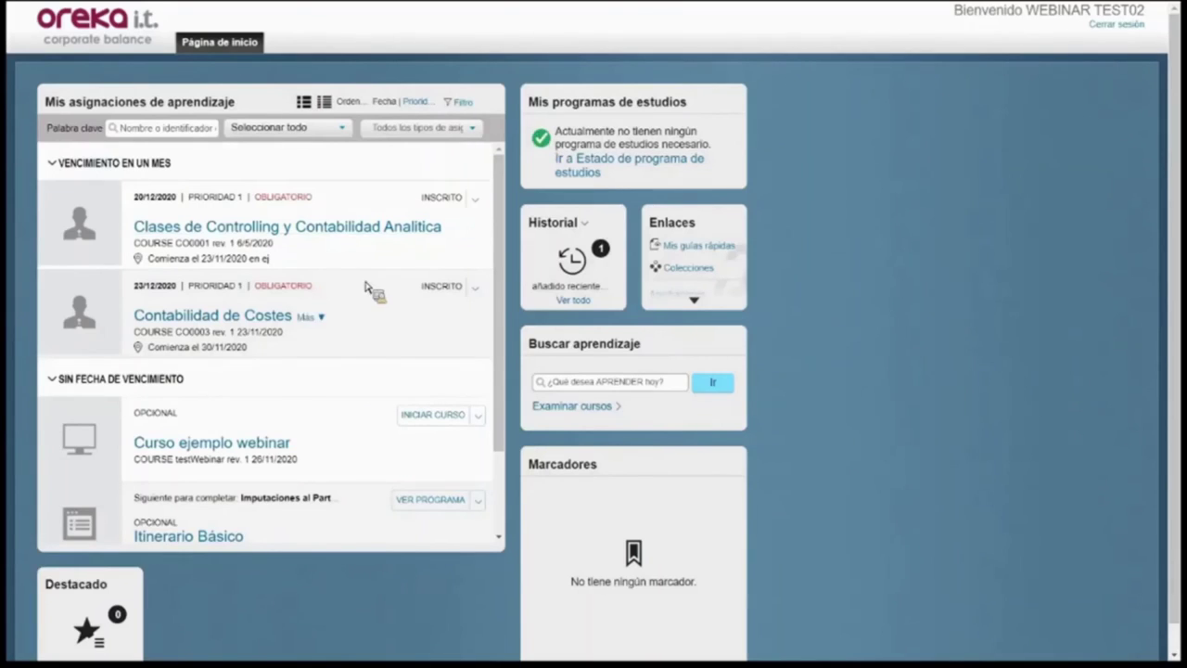
scroll(325, 306, down, 1)
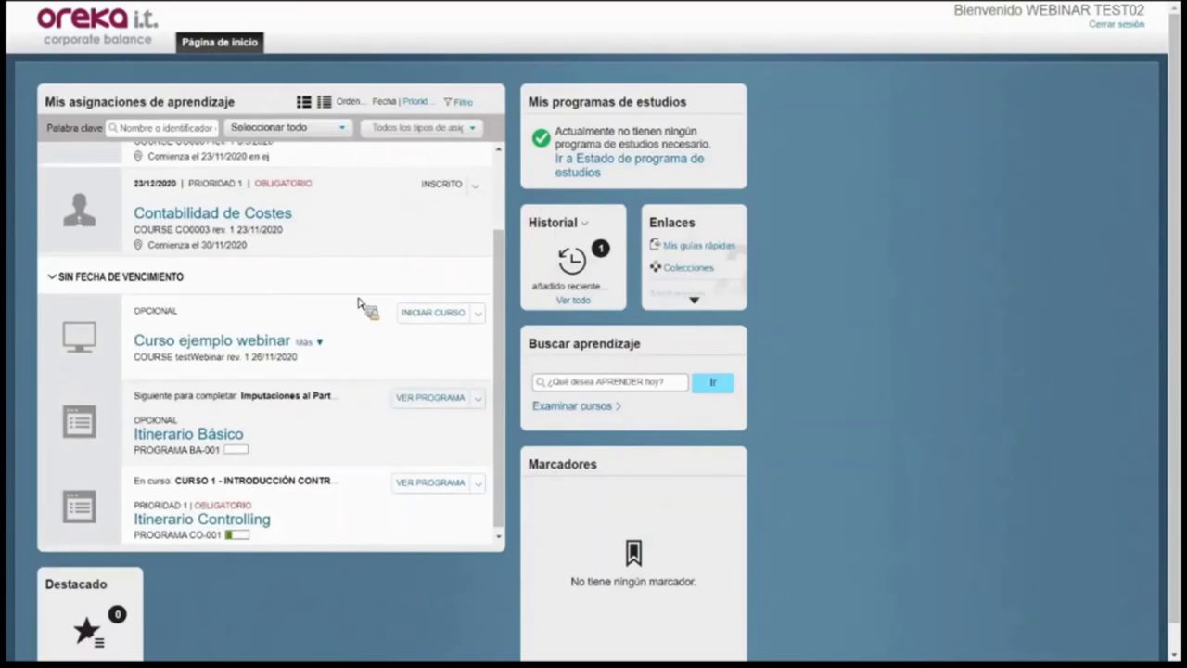
scroll(360, 305, up, 1)
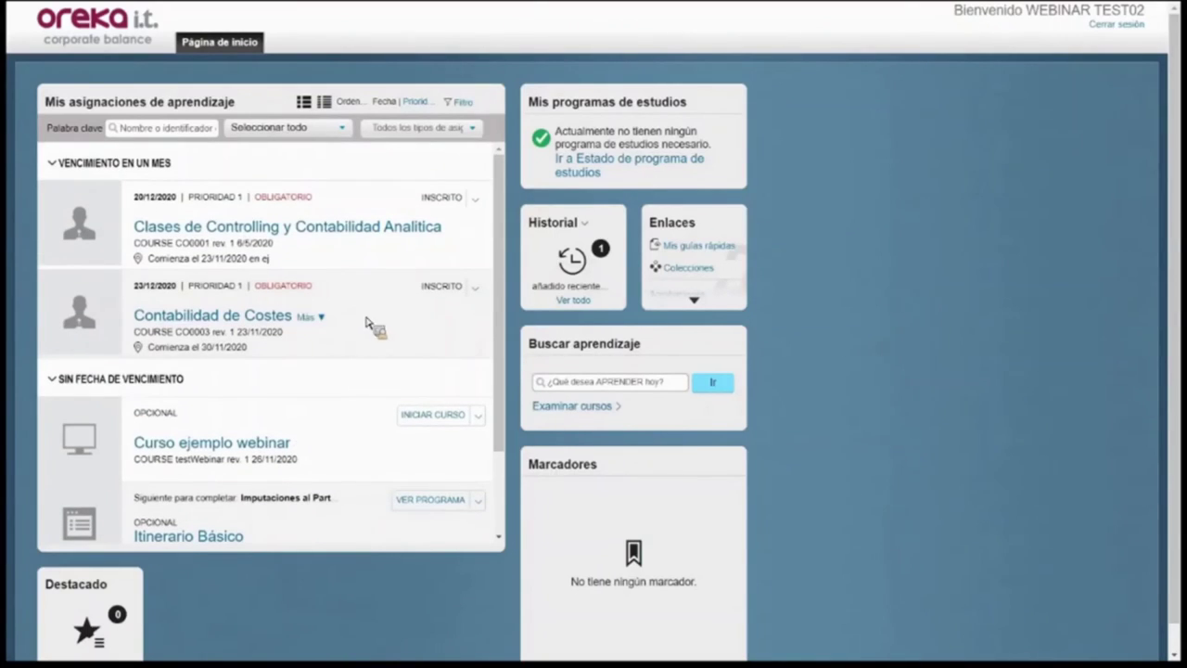
mouse_move(410, 239)
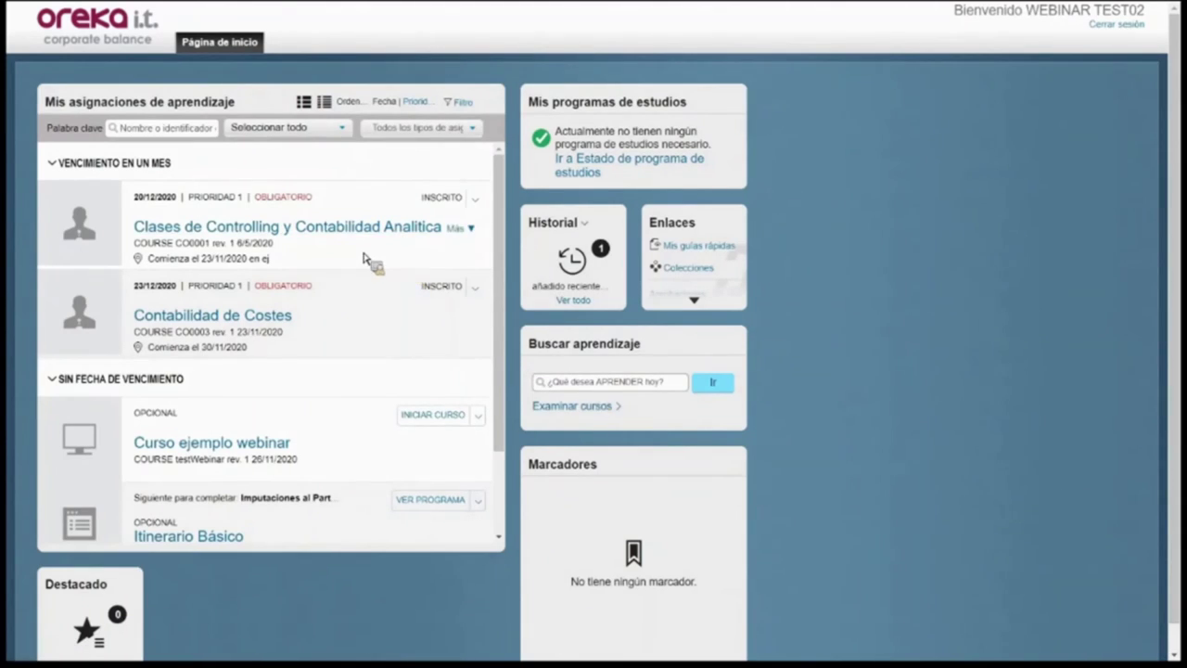
click(338, 232)
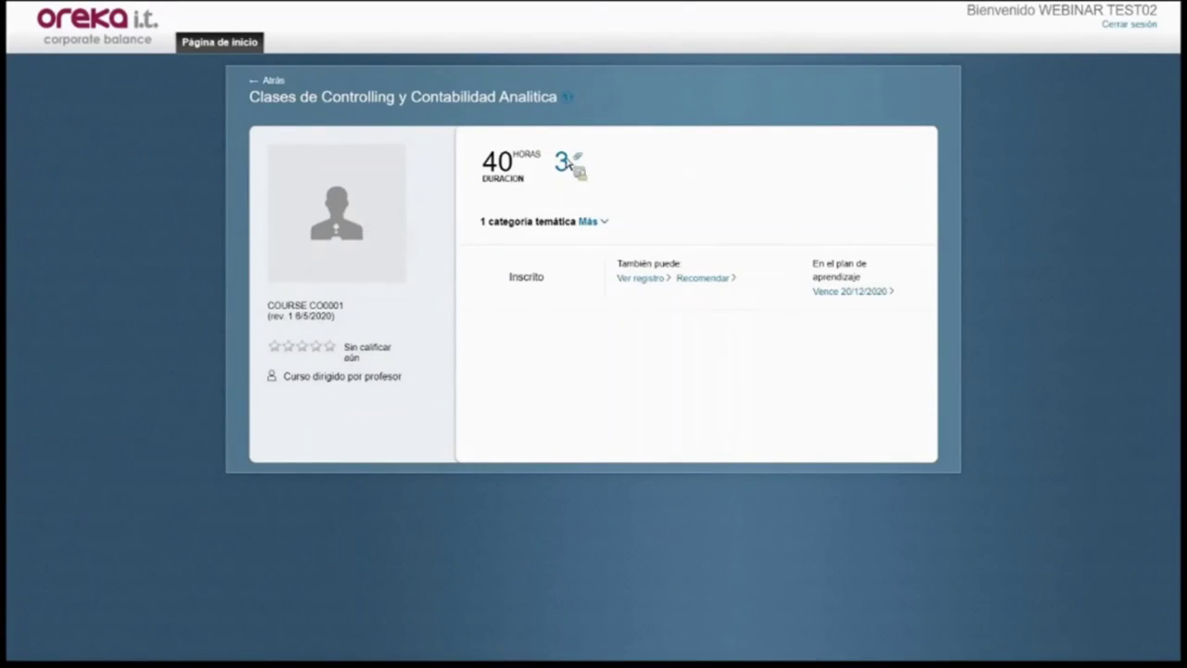
click(588, 164)
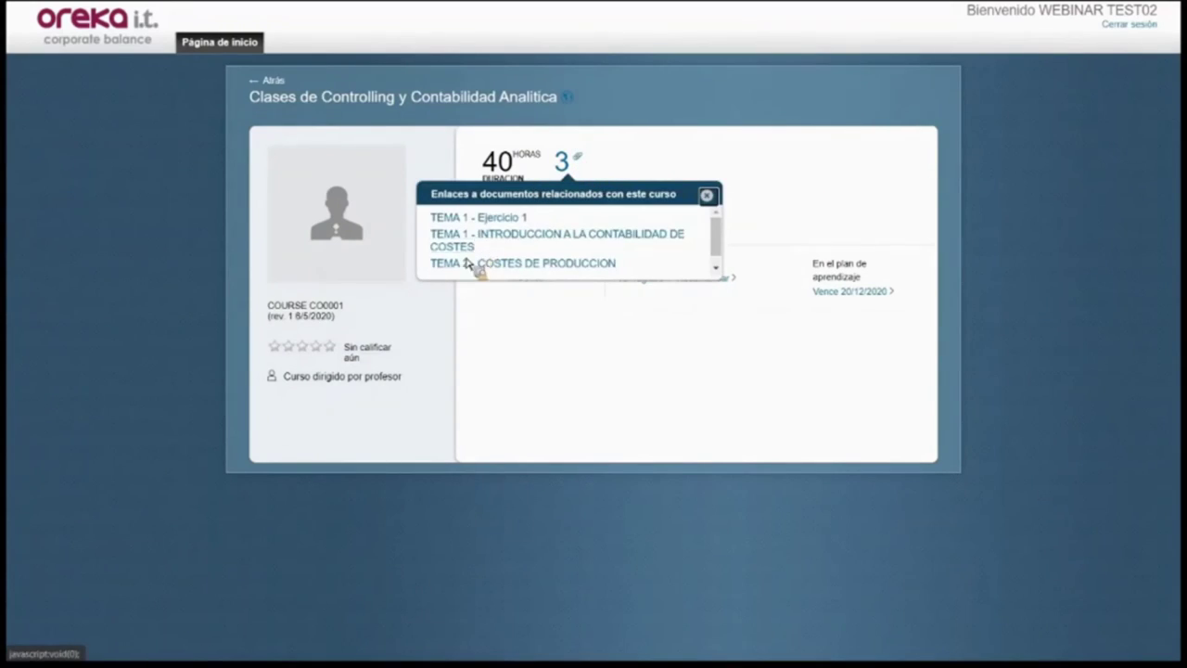
click(710, 200)
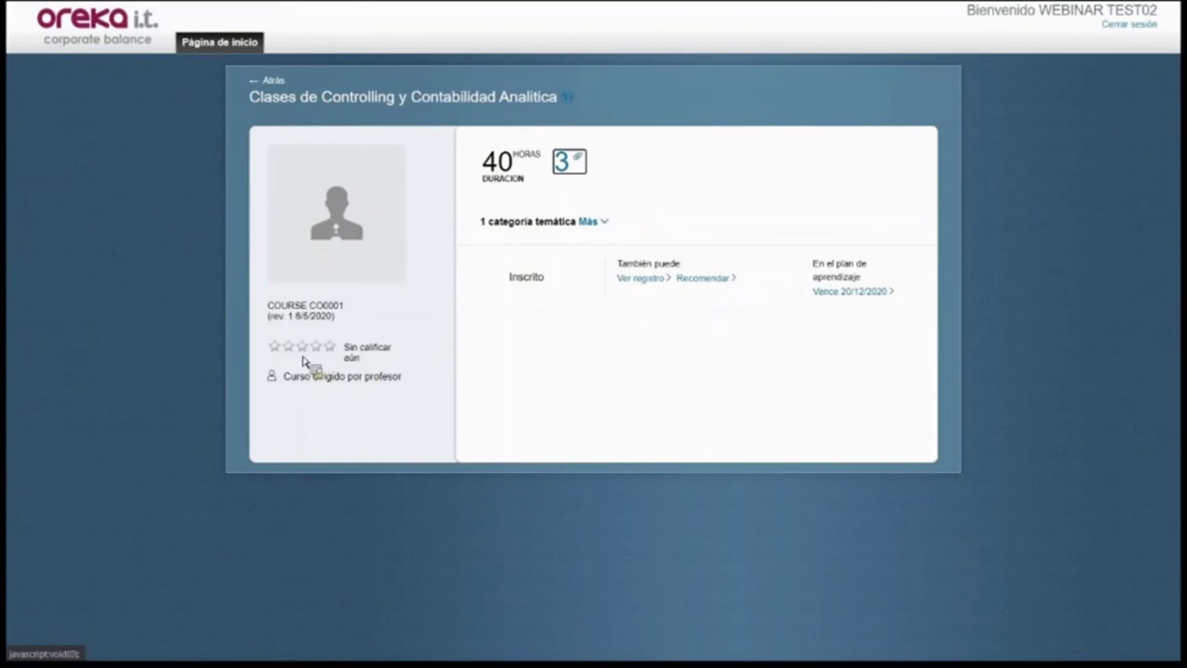
click(277, 83)
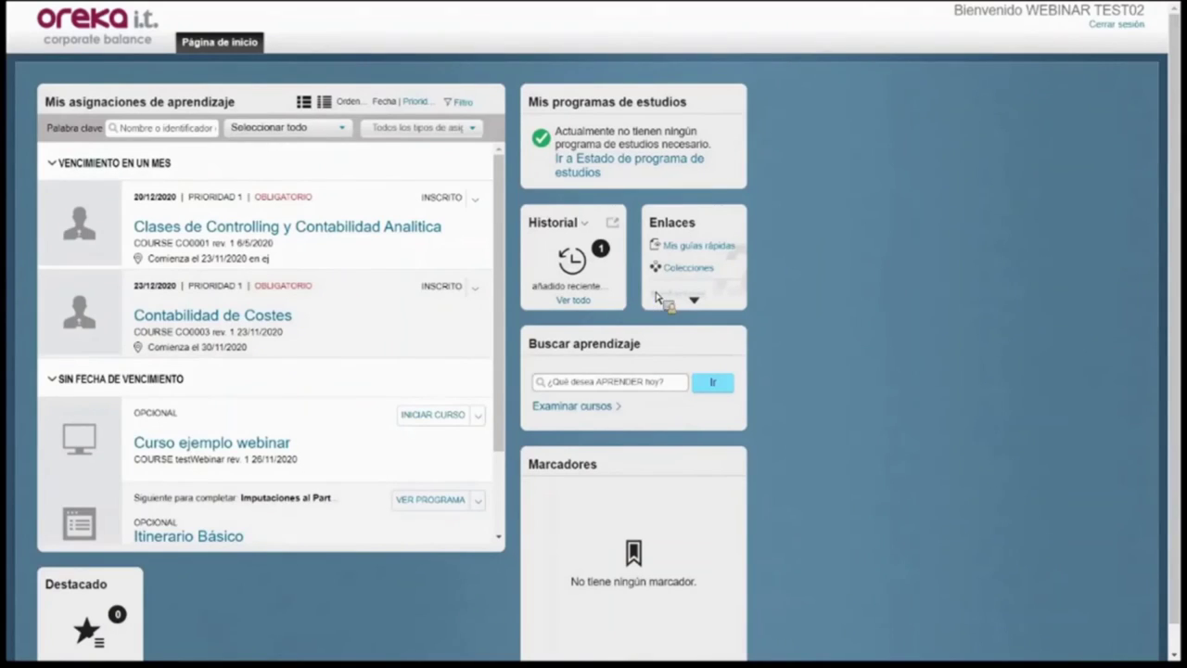
Check the learning search field and expand the full Enlaces list on the home page.
scroll(649, 302, down, 1)
click(636, 356)
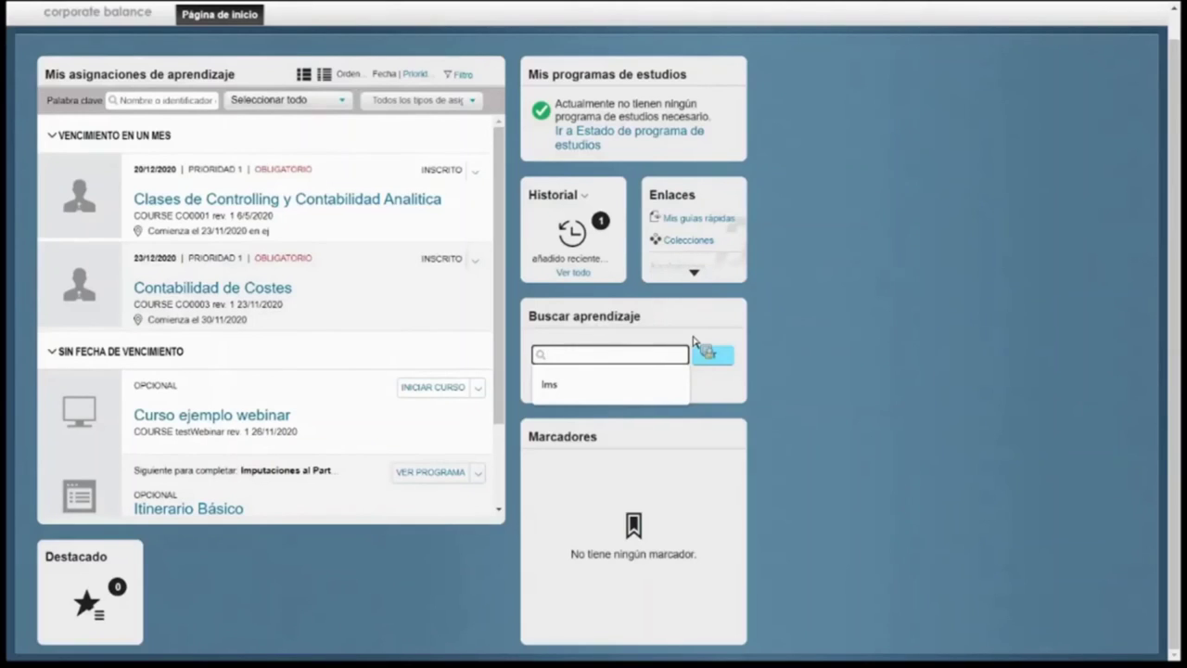
click(696, 273)
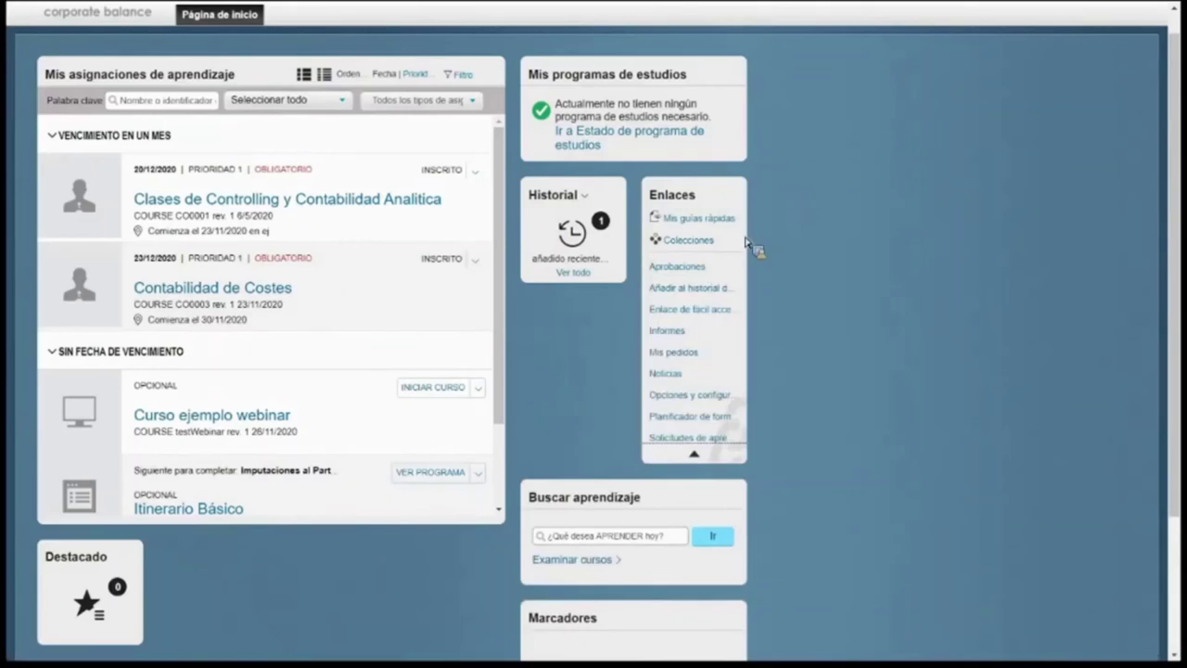
Look over the home page tiles and collapse the Enlaces list.
scroll(737, 204, down, 1)
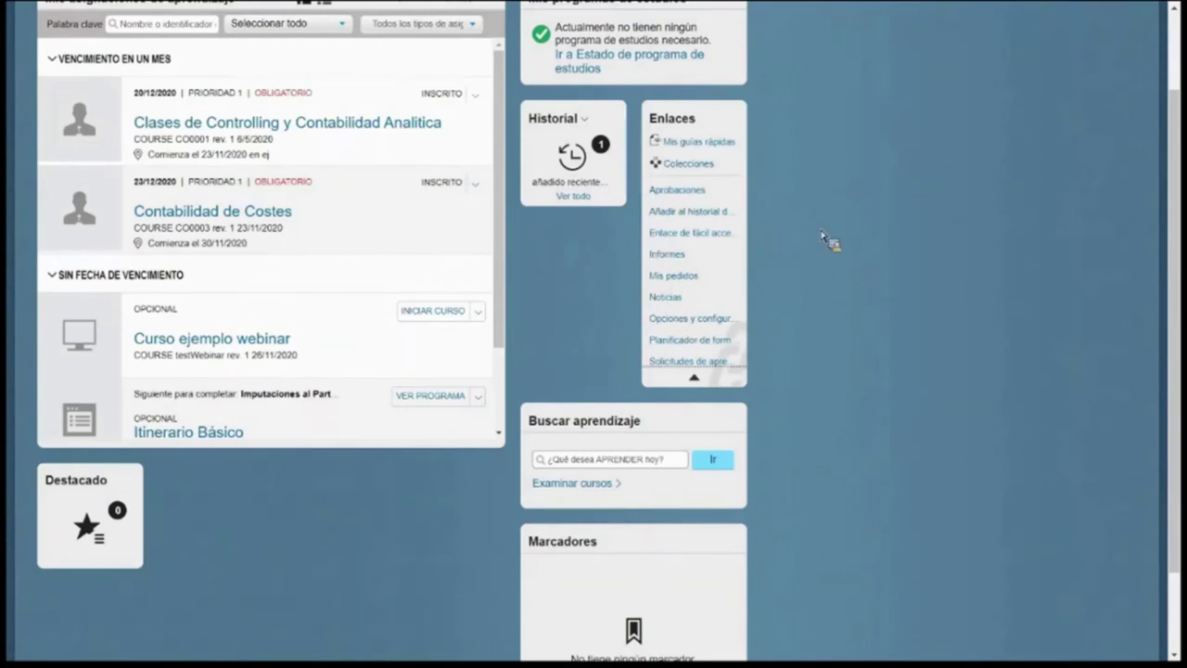
scroll(816, 302, up, 1)
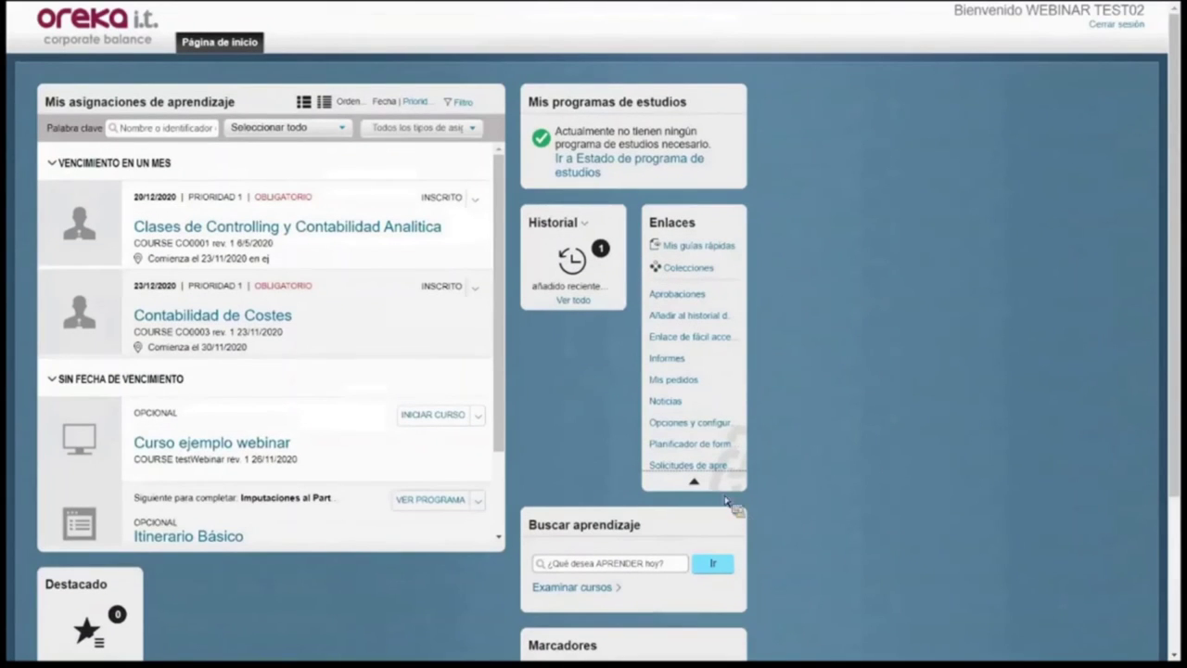
click(694, 481)
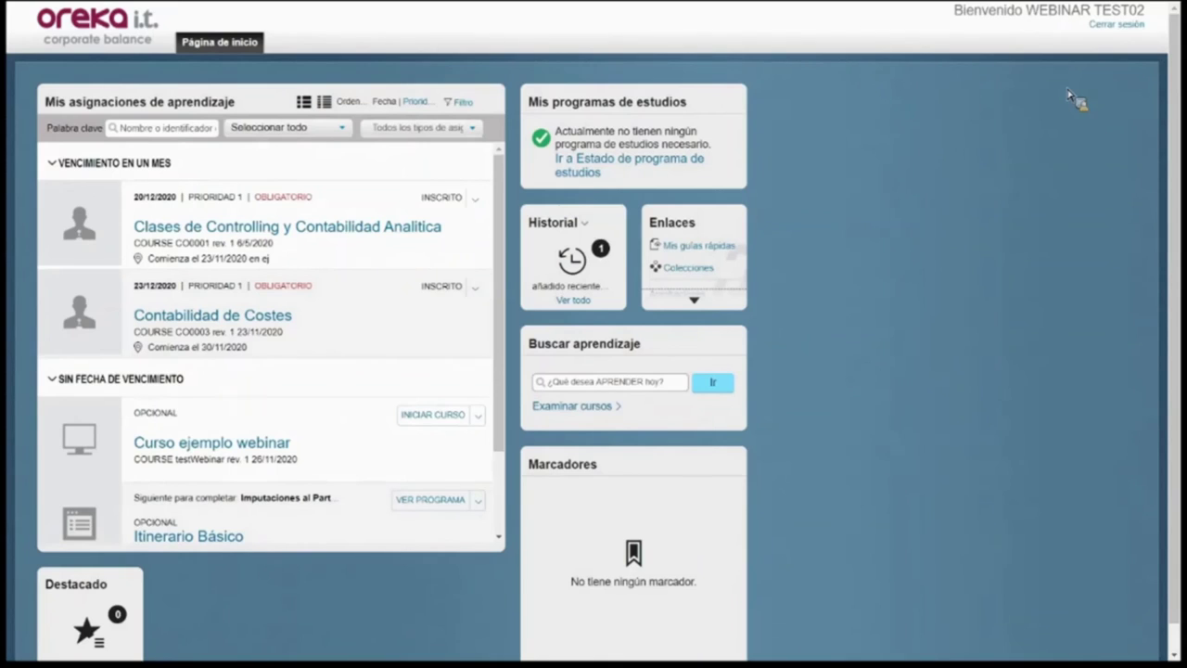
Sign out of the learner account and sign in as the instructor with the user ID and account password.
click(1115, 26)
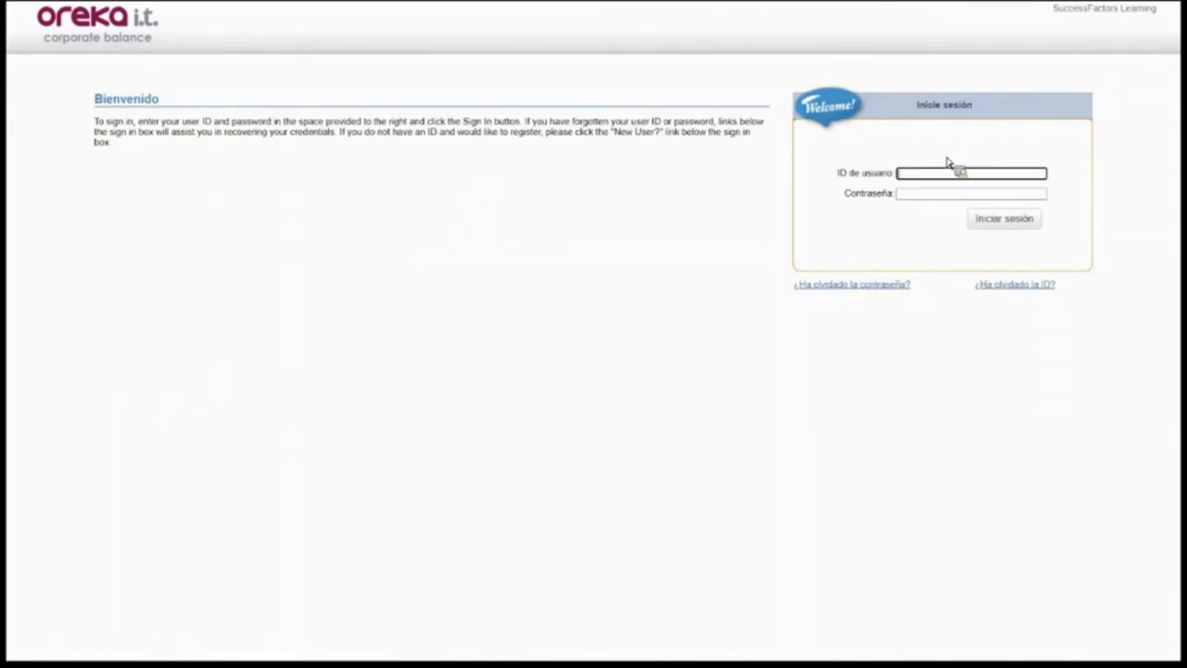
text(9)
key(Tab)
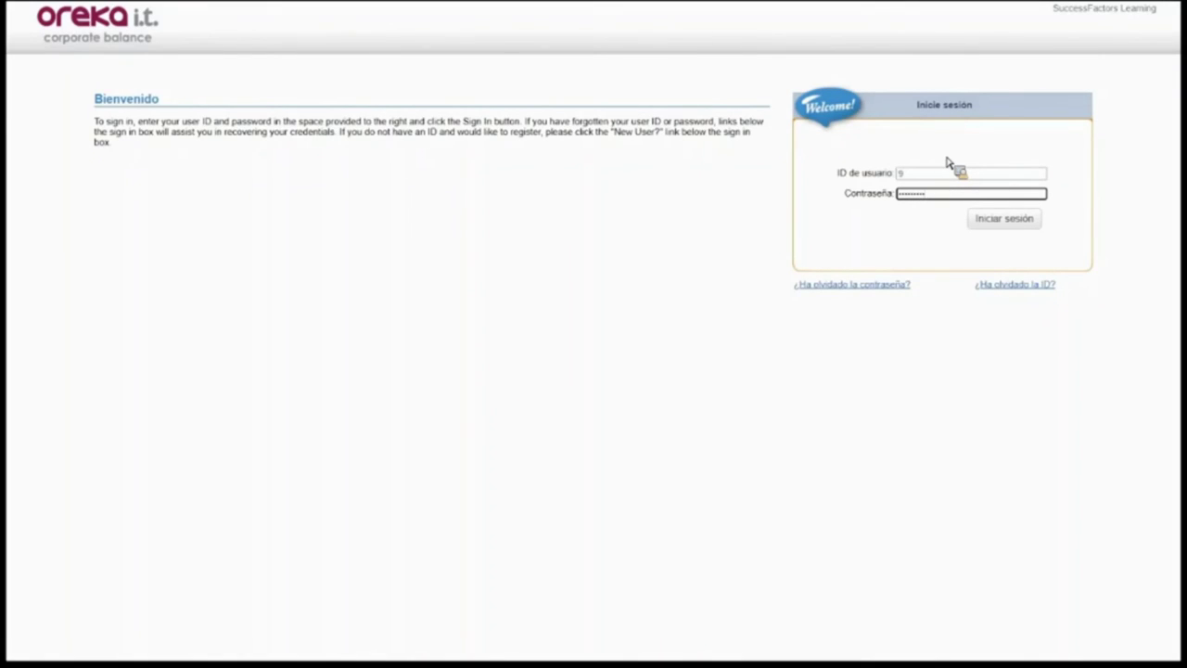
click(1009, 226)
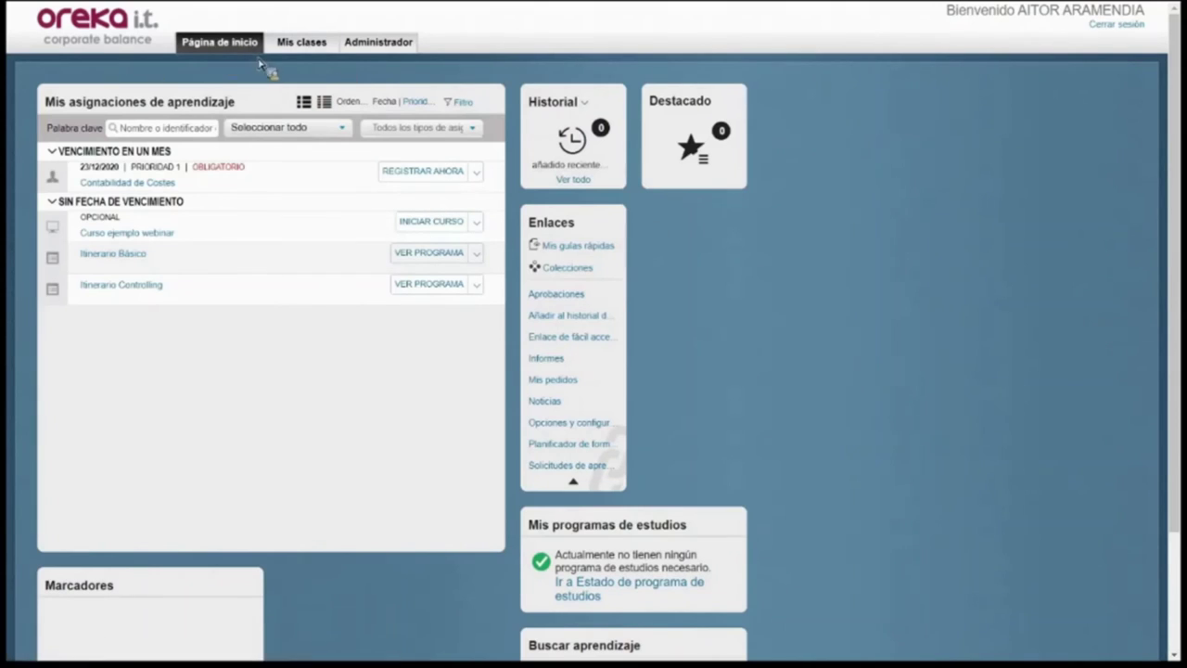
In Clases de Controlling y Contabilidad Analitica, mark all students as attending Tema 2 - Costes de Producción II, and check the previous session's attendance.
click(331, 49)
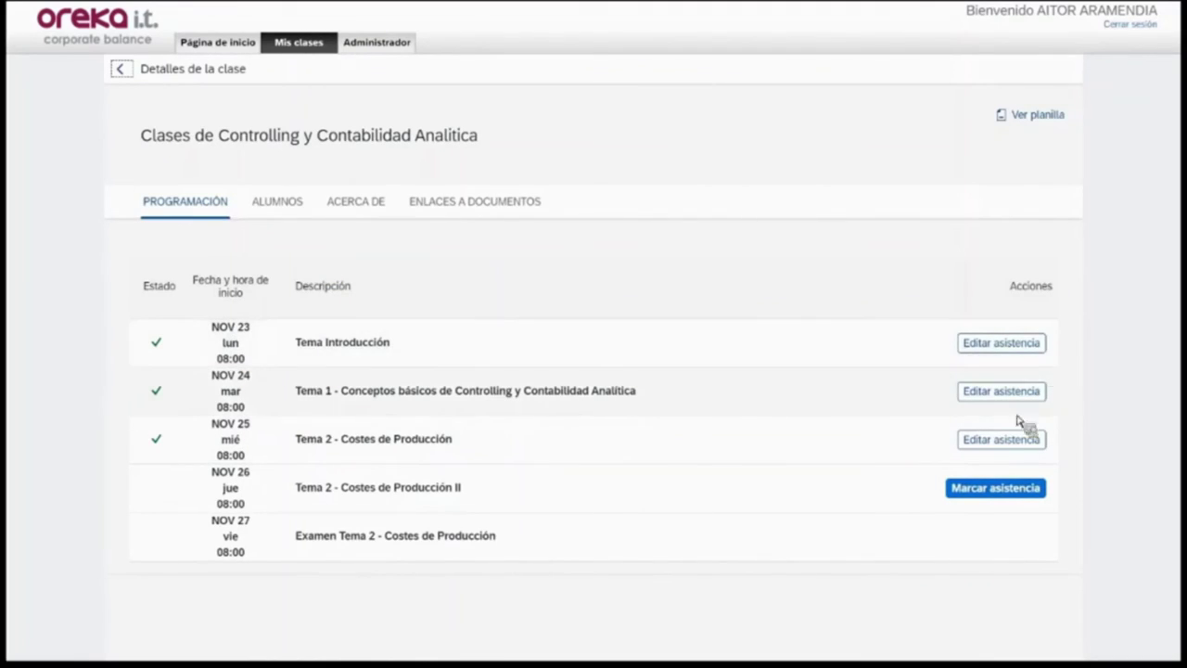
click(999, 495)
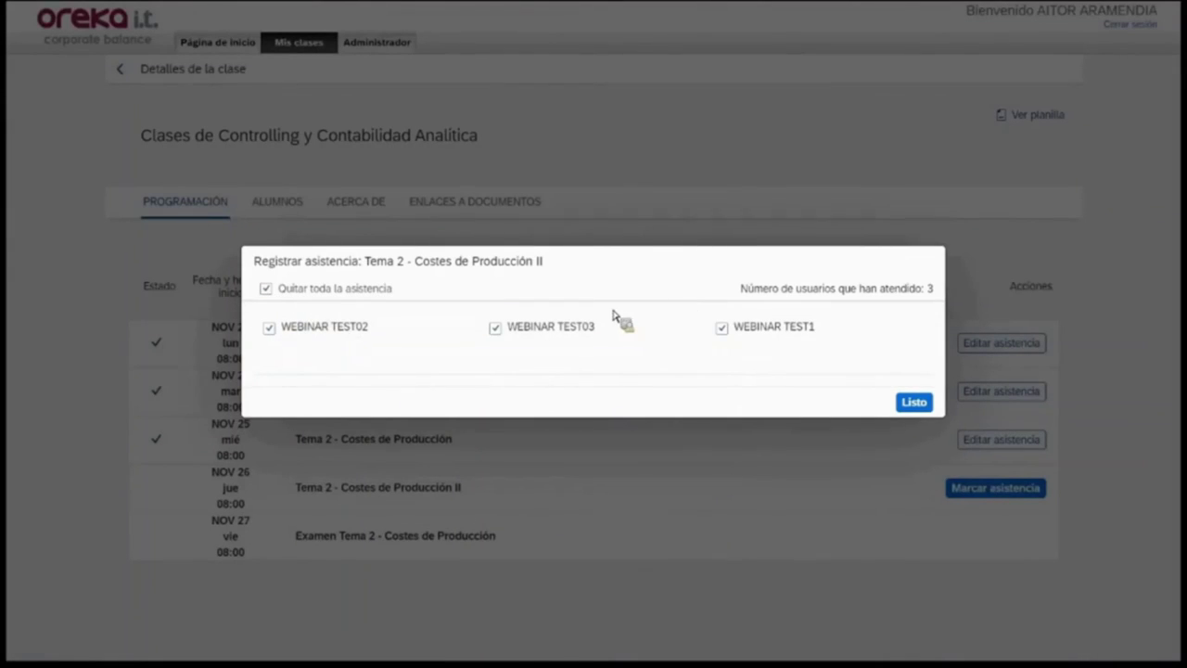
click(495, 329)
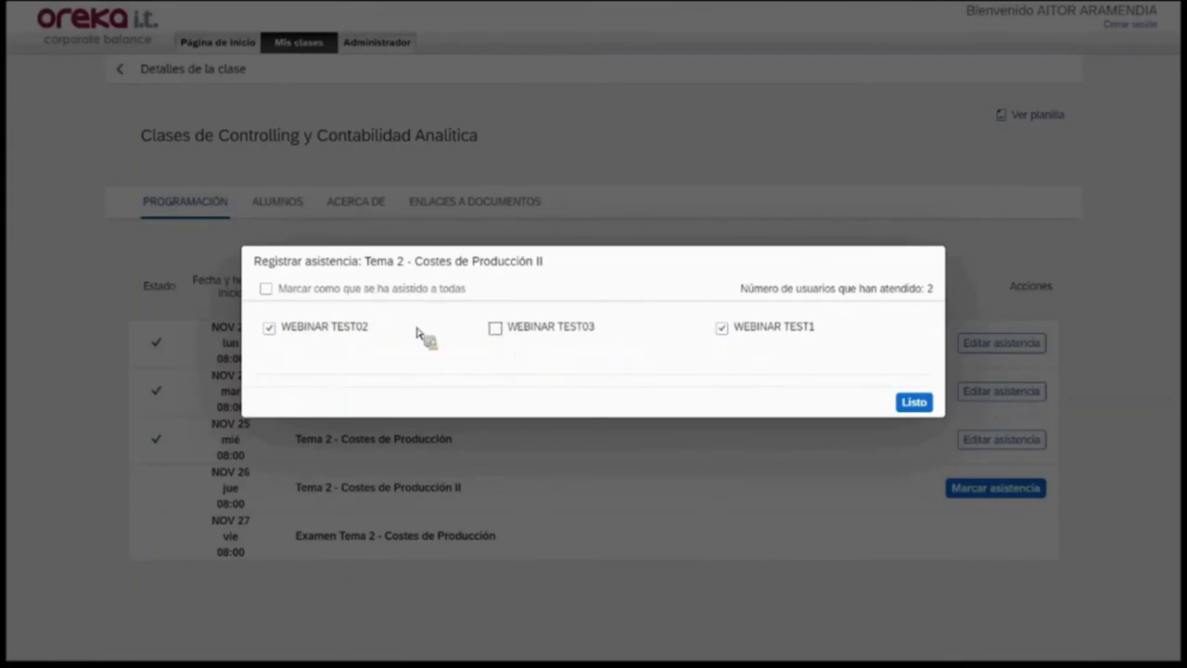
click(277, 290)
click(686, 369)
click(913, 402)
click(999, 445)
click(907, 404)
Examine the enrolled students and document links of Clases de Controlling y Contabilidad Analitica, and return to the class list.
click(293, 206)
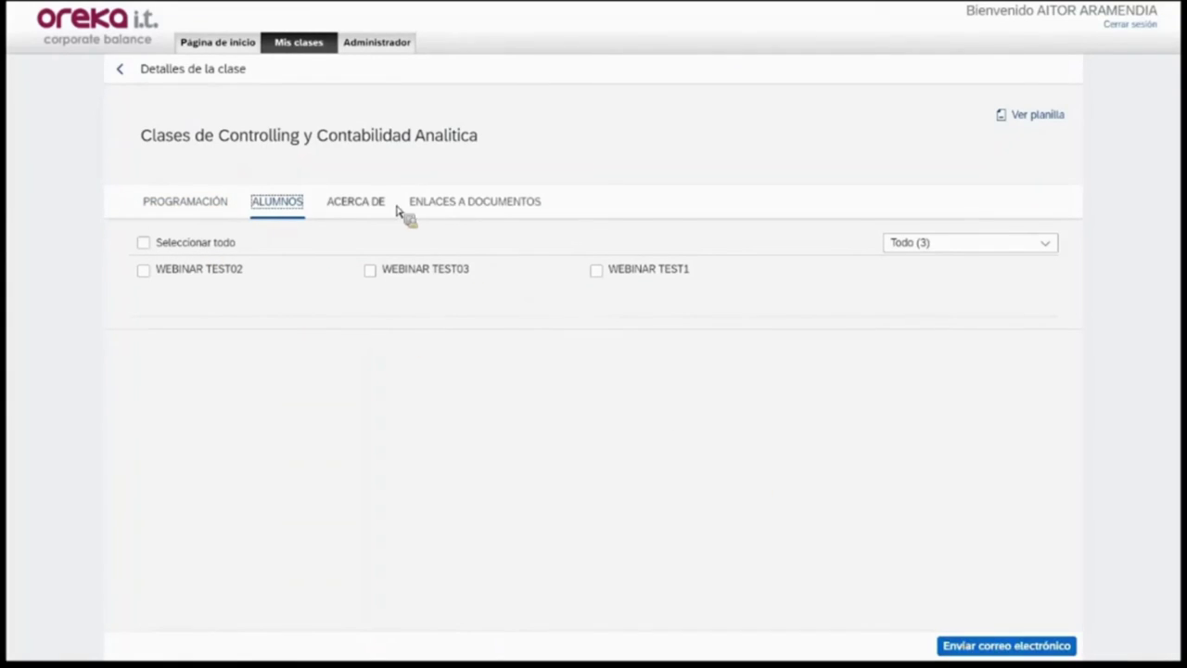
click(448, 201)
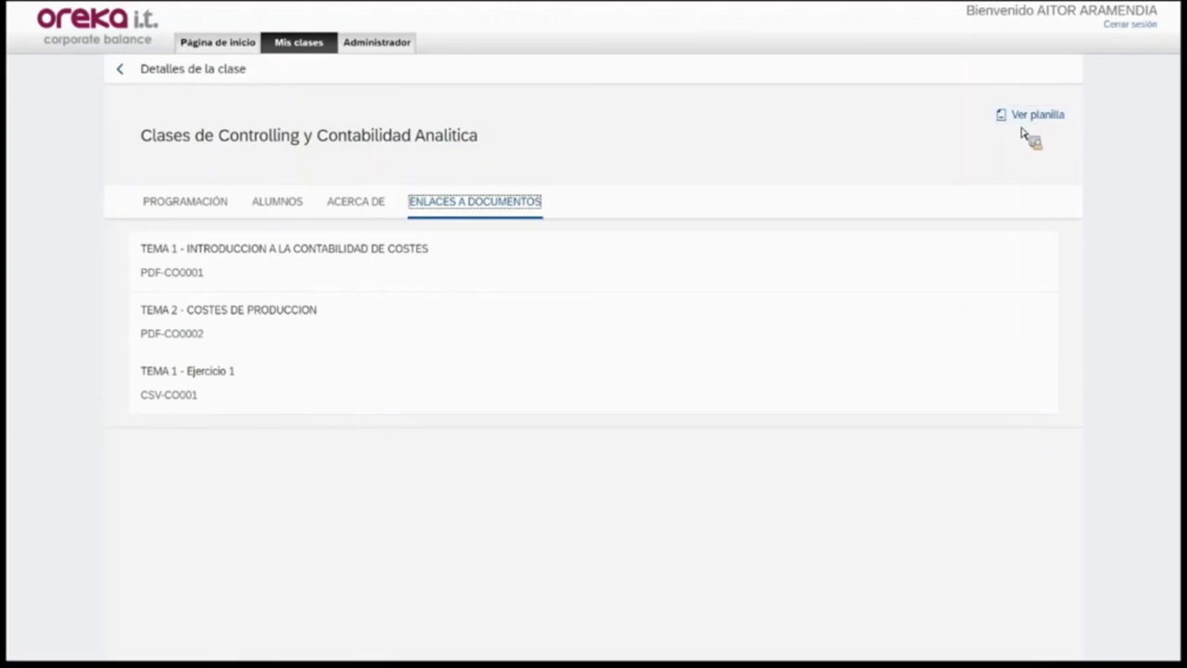
click(118, 70)
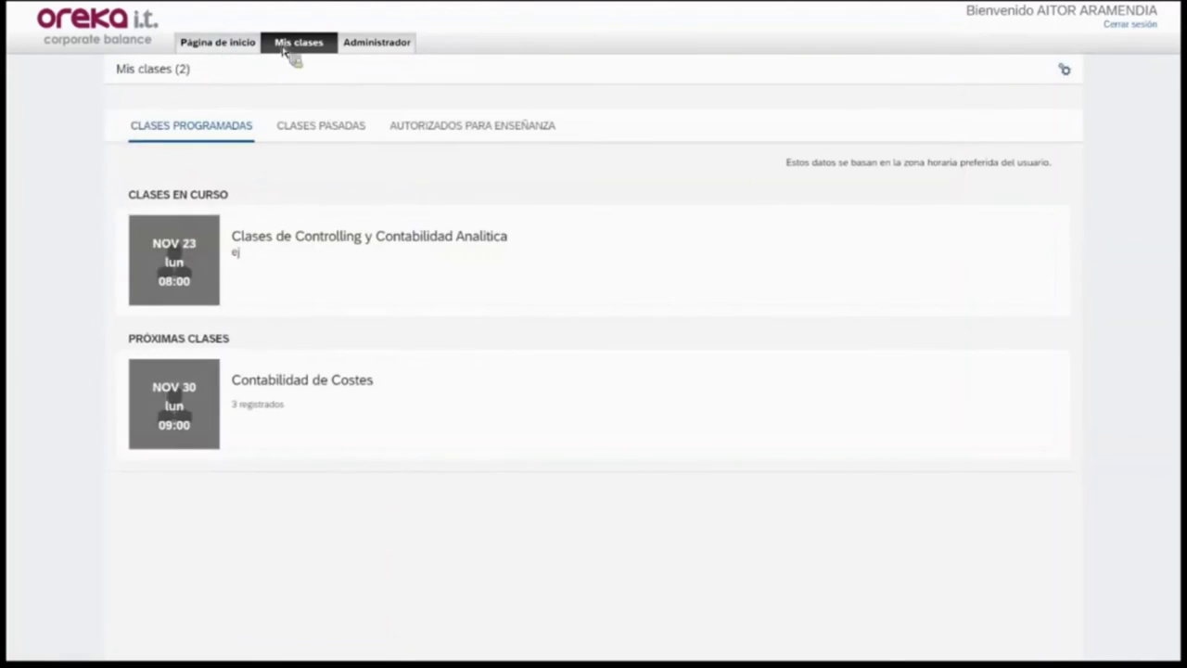
Expand the full Learning Administration menu and search Editar historial de aprendizaje without any filter criteria.
click(358, 51)
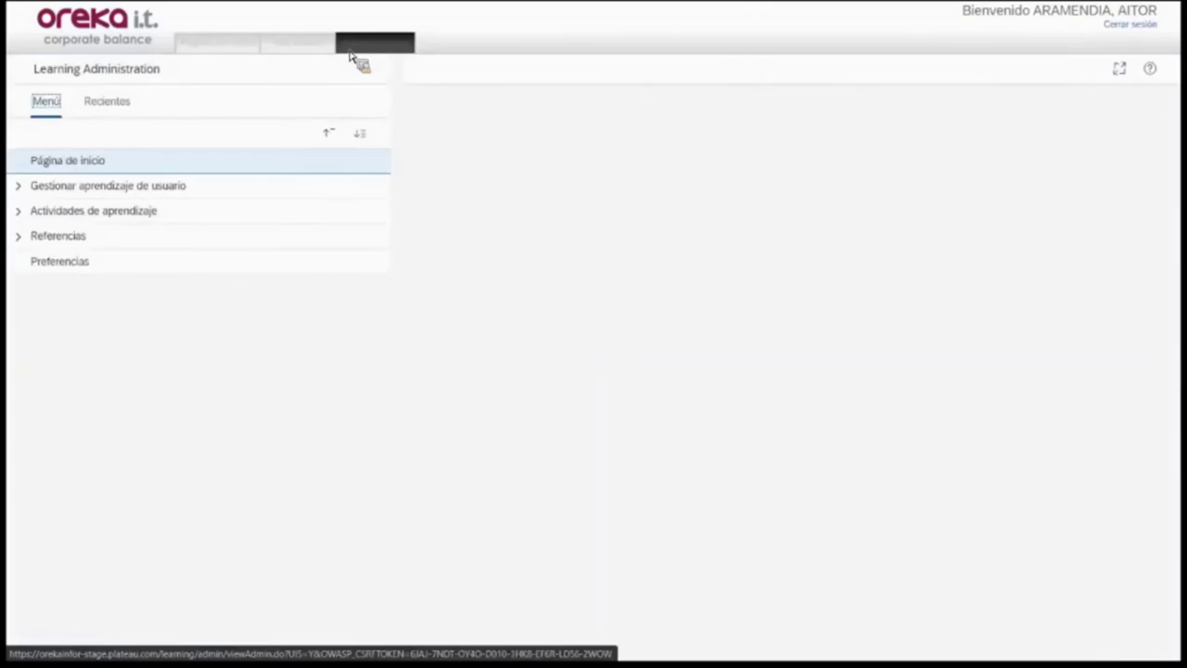
click(365, 139)
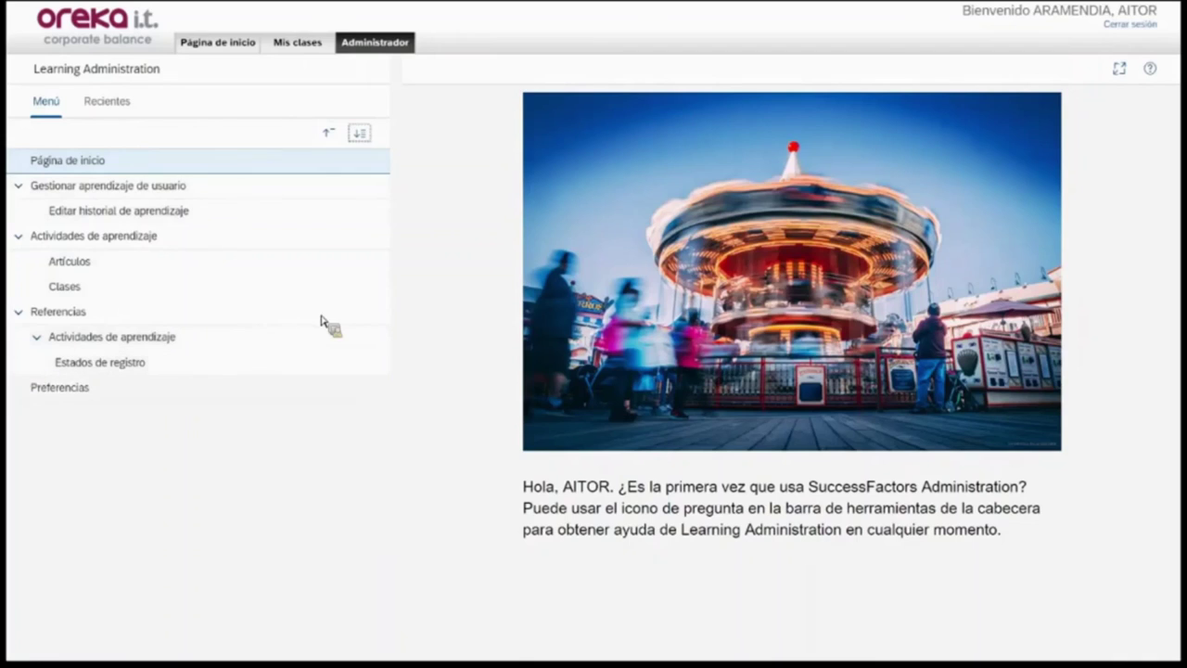
click(181, 223)
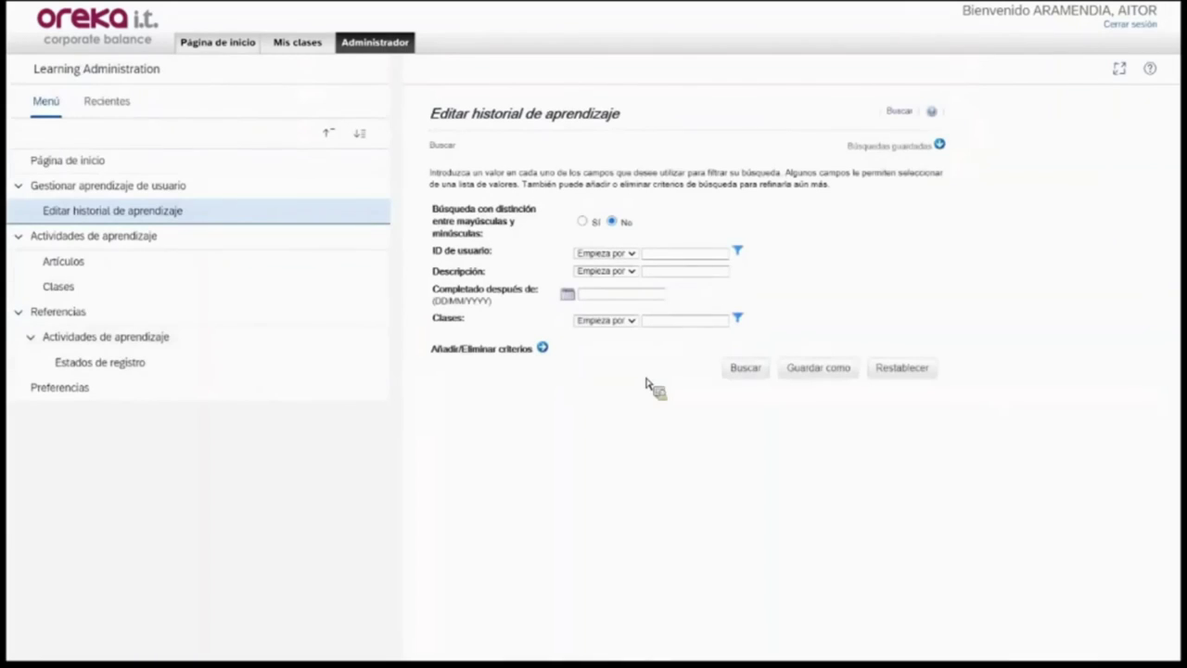
click(747, 368)
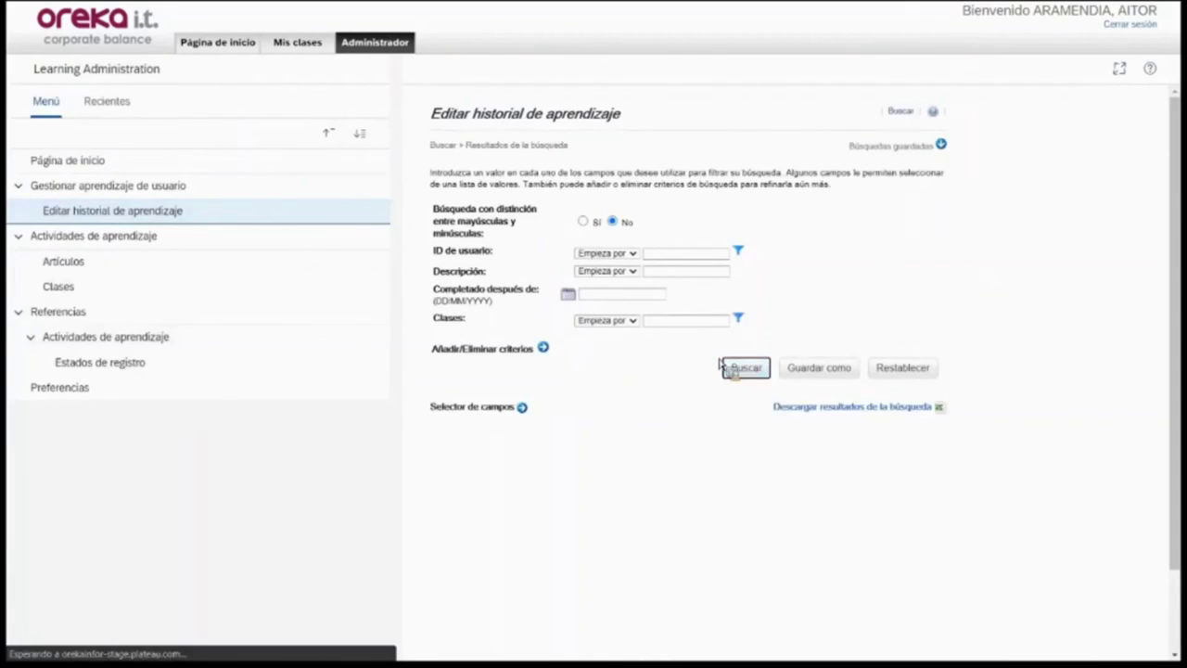
scroll(677, 323, down, 1)
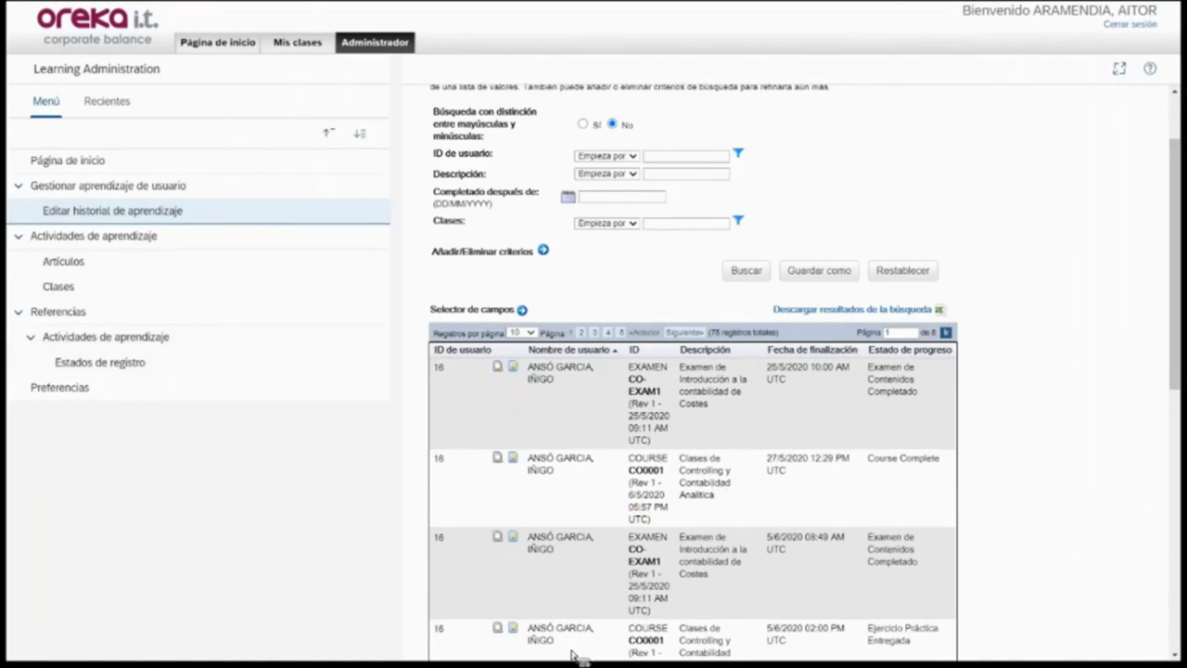
Open the CO0001 history record with the Ejercicio Práctica Entregada status and examine its summary.
click(511, 631)
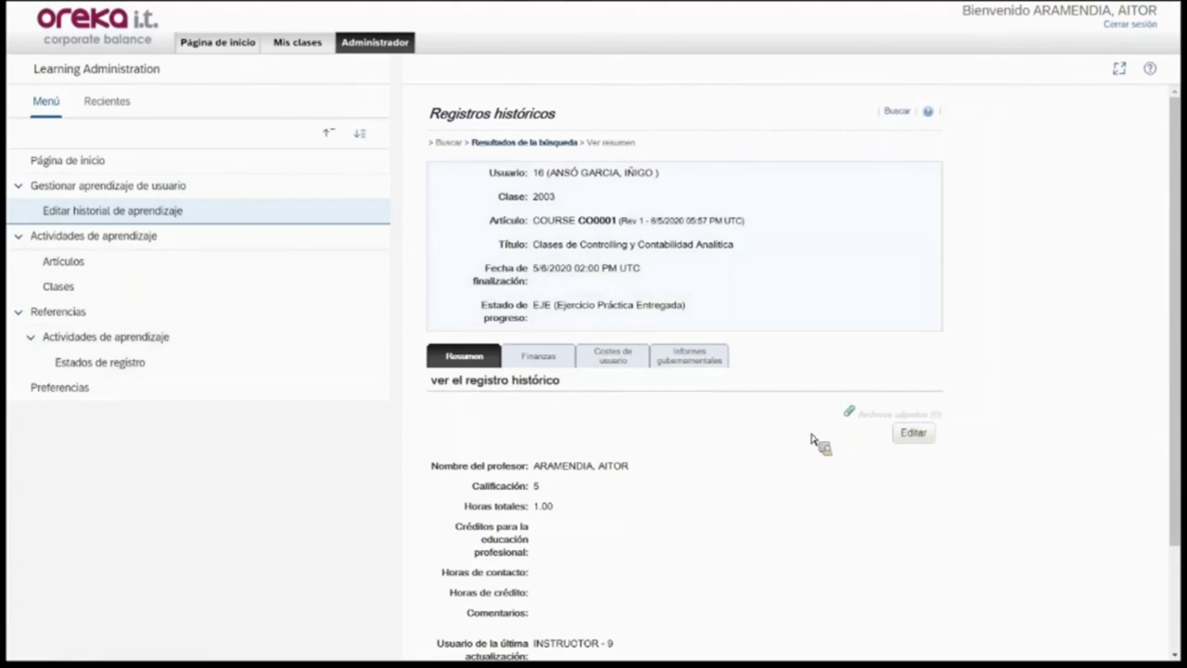
scroll(853, 417, down, 1)
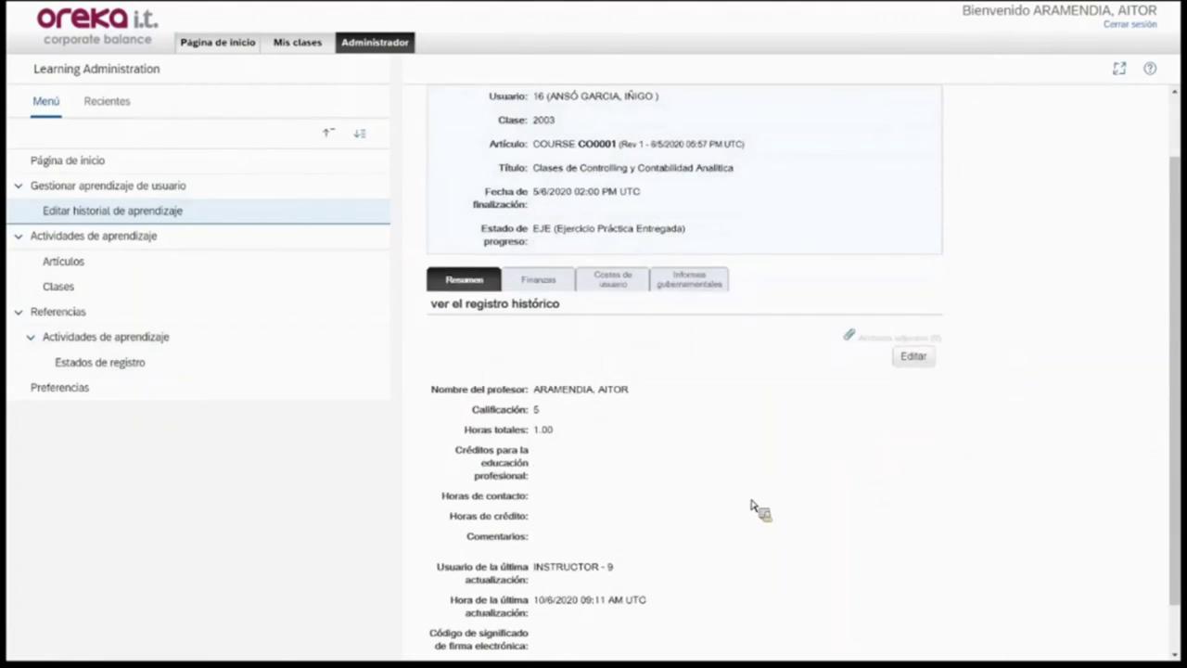
scroll(760, 510, up, 1)
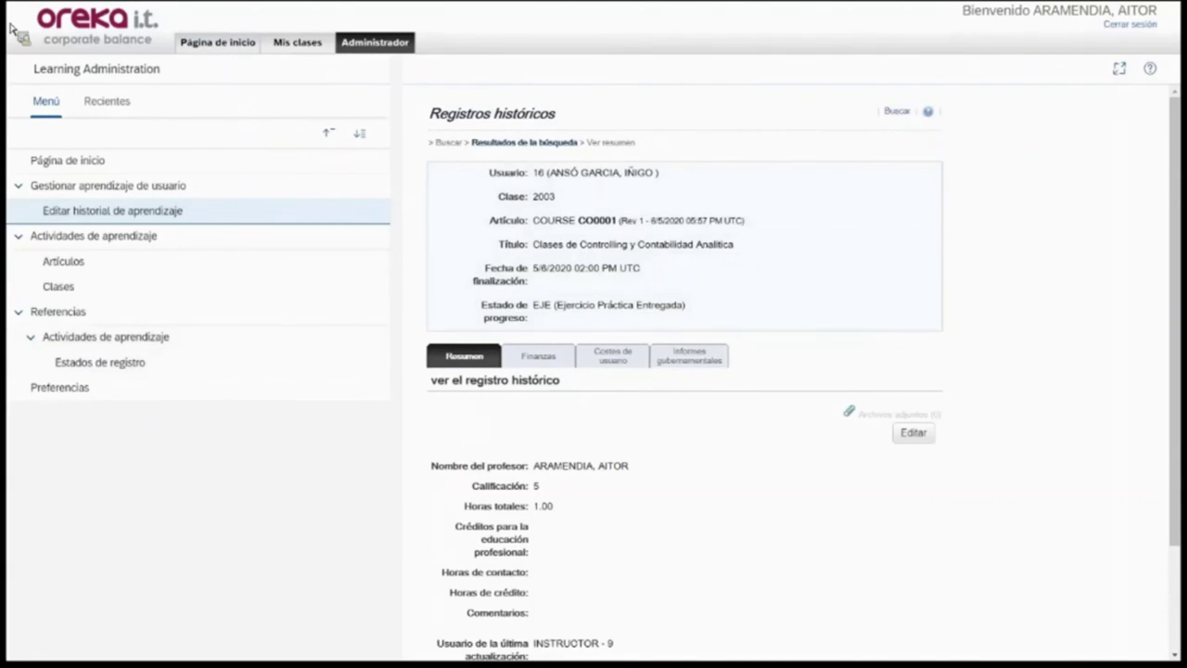
Return to the home page and sign out of the instructor account.
click(200, 46)
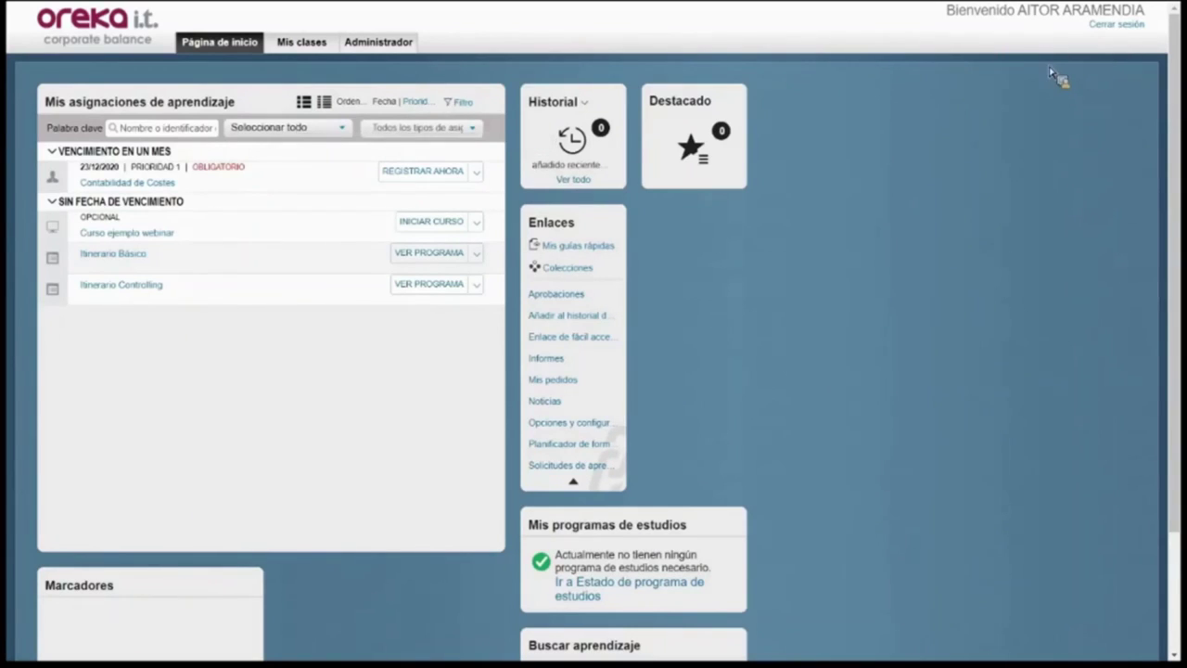
click(1116, 28)
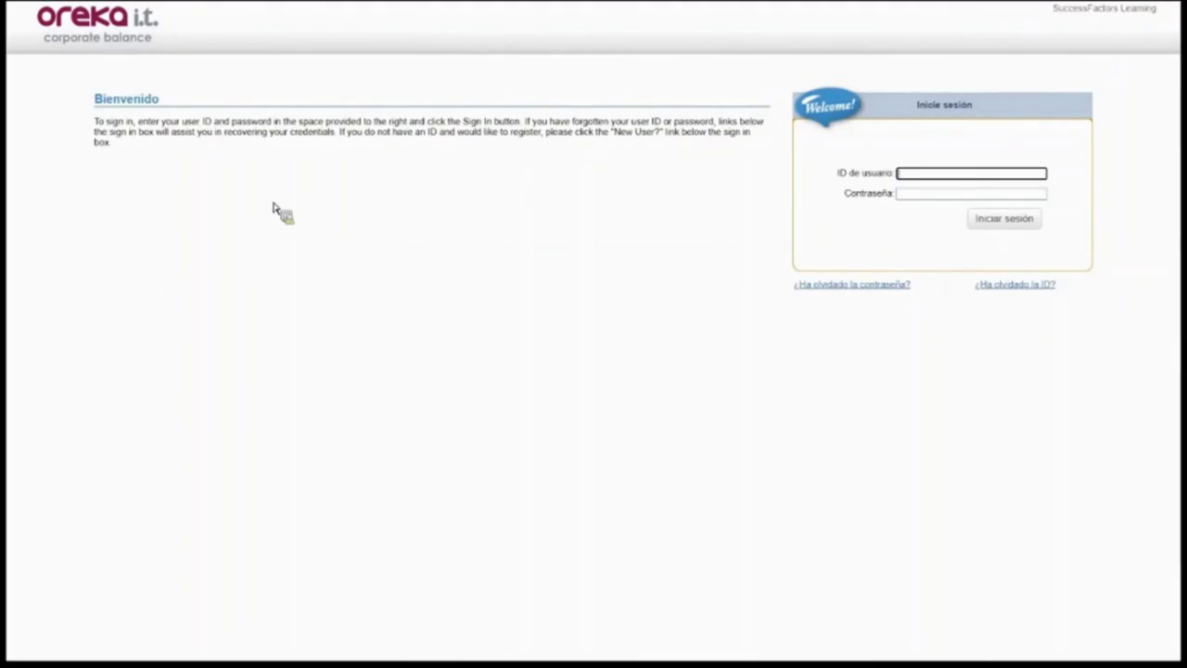
mouse_move(525, 37)
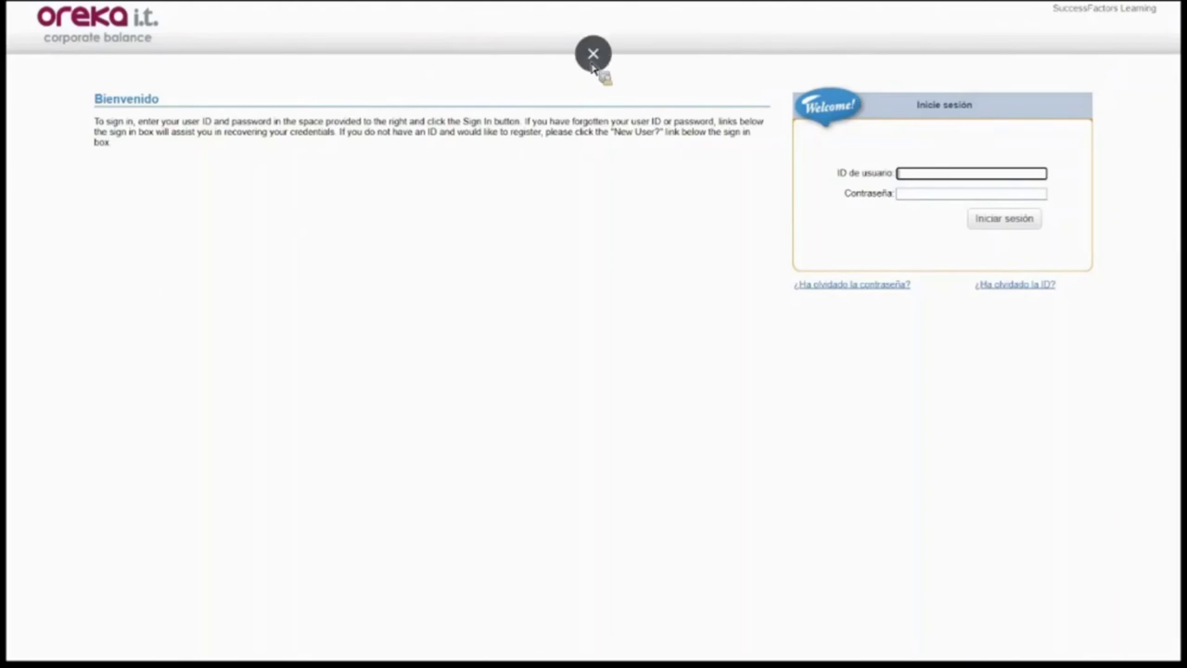